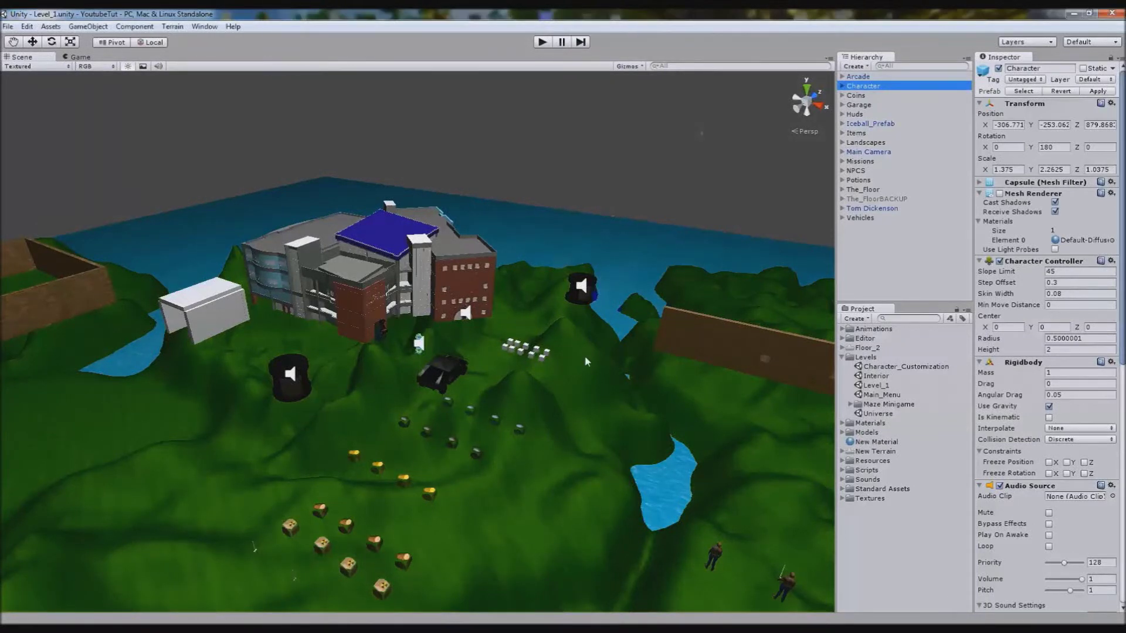
Step: Examine the whole island level and its surrounding water from different distances and angles
scroll(575, 355, "down", 10)
scroll(597, 404, "down", 5)
left_click_drag(591, 408, 717, 375, "alt")
scroll(606, 392, "up", 3)
left_click_drag(584, 383, 668, 455, "alt")
scroll(666, 449, "down", 6)
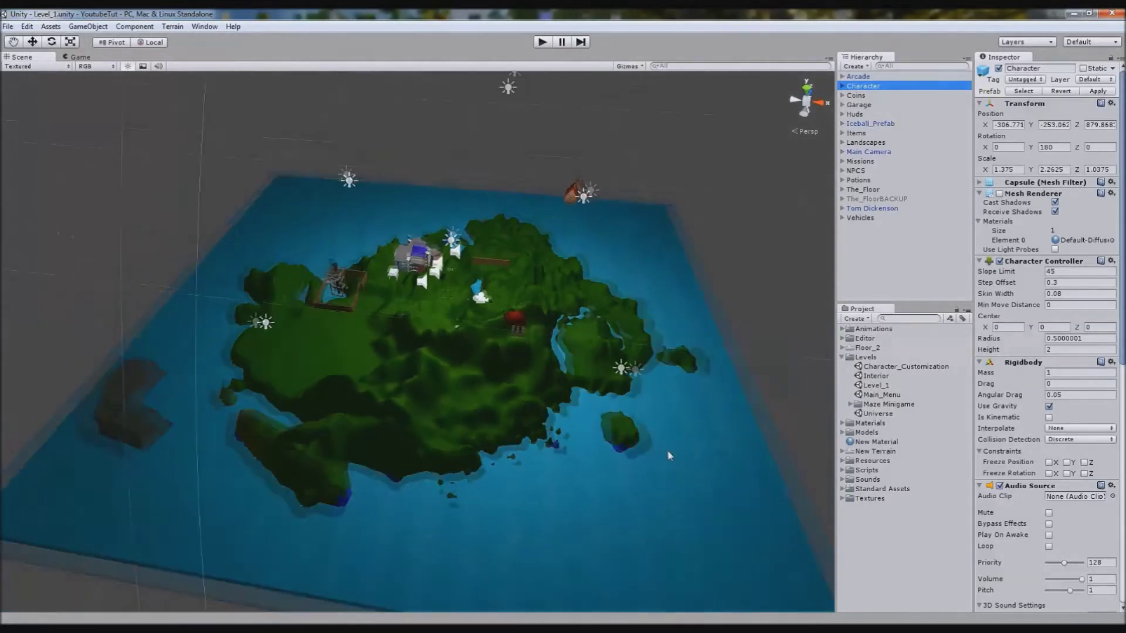
scroll(647, 450, "up", 6)
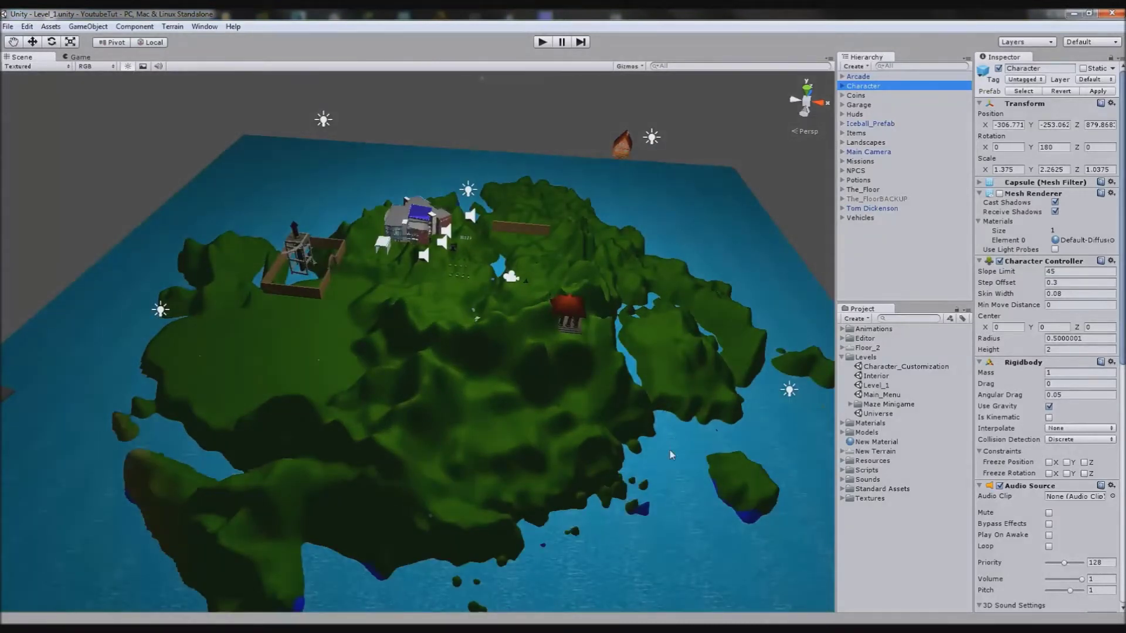
scroll(435, 387, "down", 4)
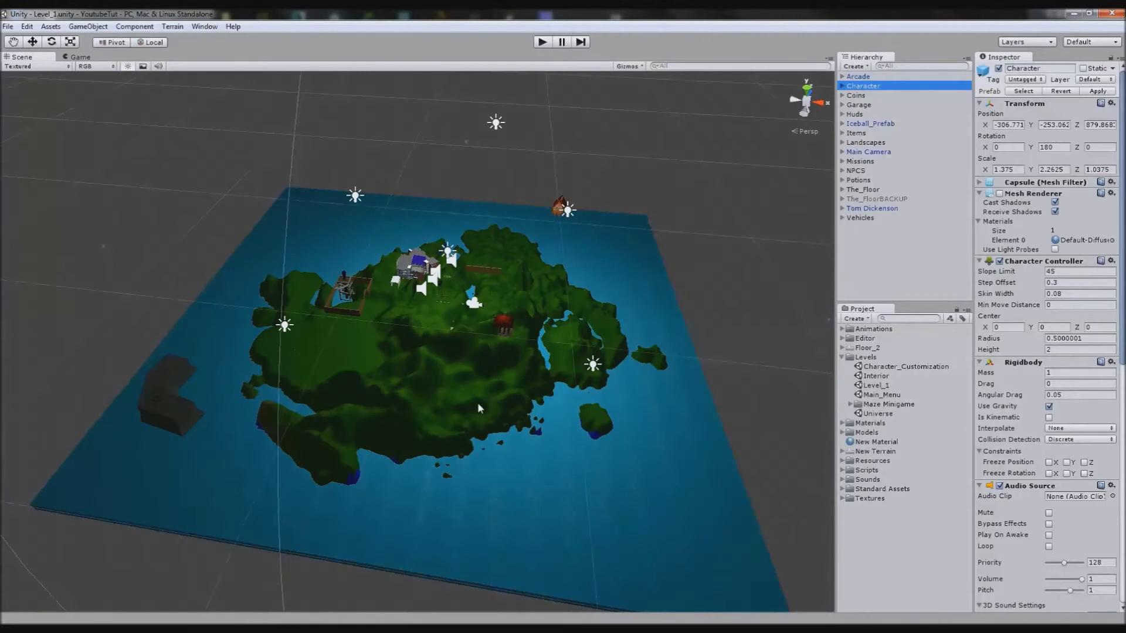
scroll(491, 395, "down", 3)
middle_click_drag(476, 398, 527, 490)
left_click_drag(151, 155, 304, 229)
scroll(497, 346, "up", 8)
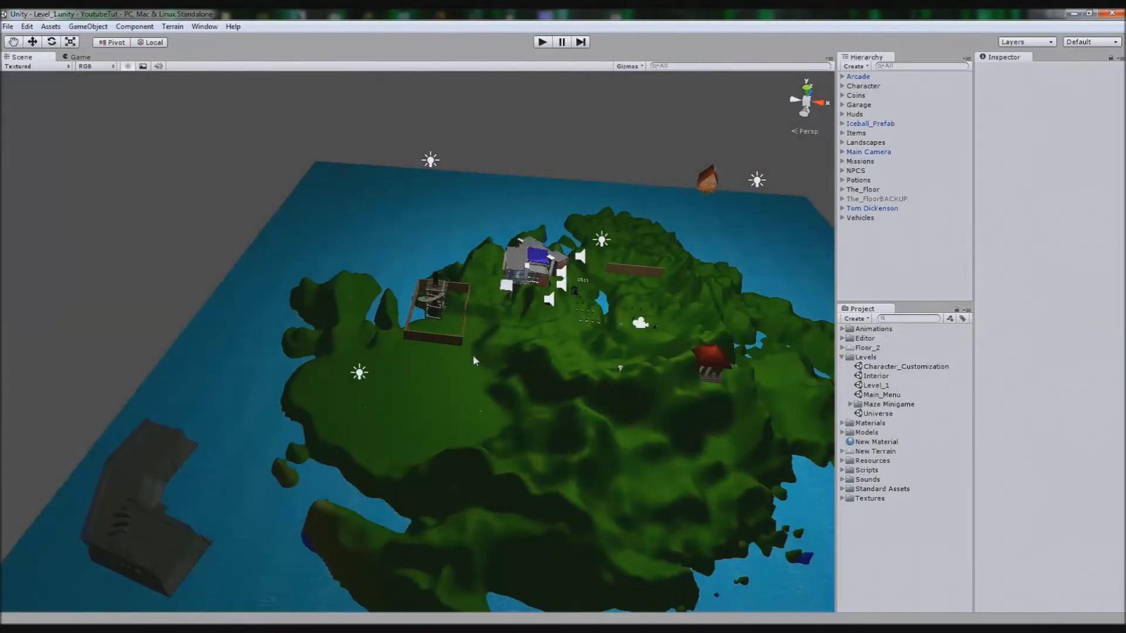
scroll(456, 332, "up", 2)
middle_click_drag(481, 352, 442, 382)
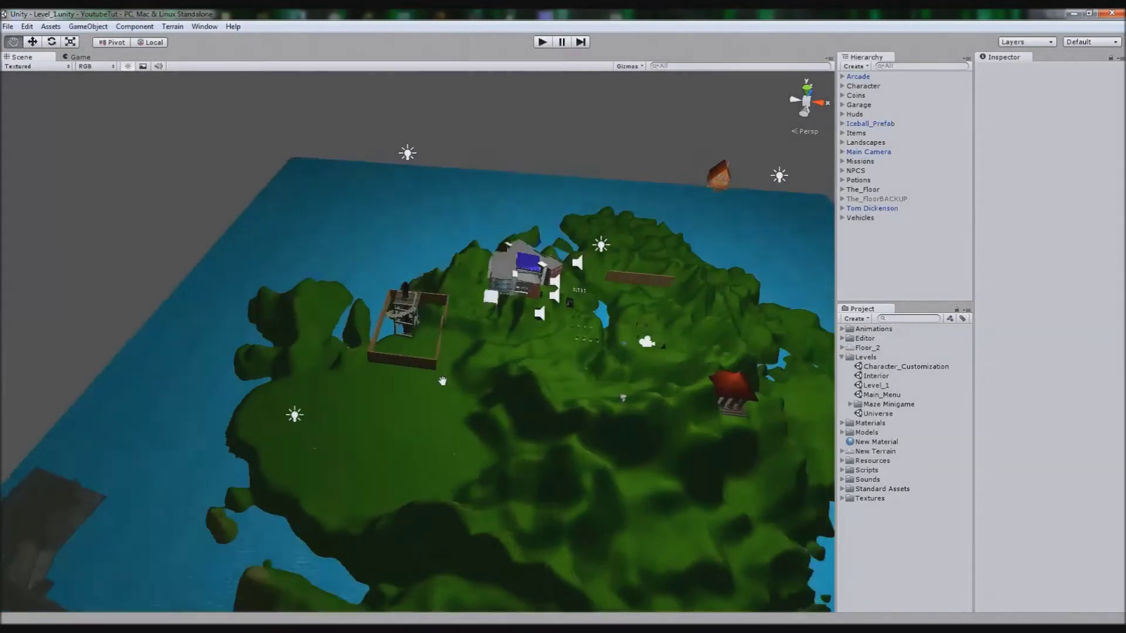
scroll(427, 370, "down", 3)
scroll(427, 369, "down", 10)
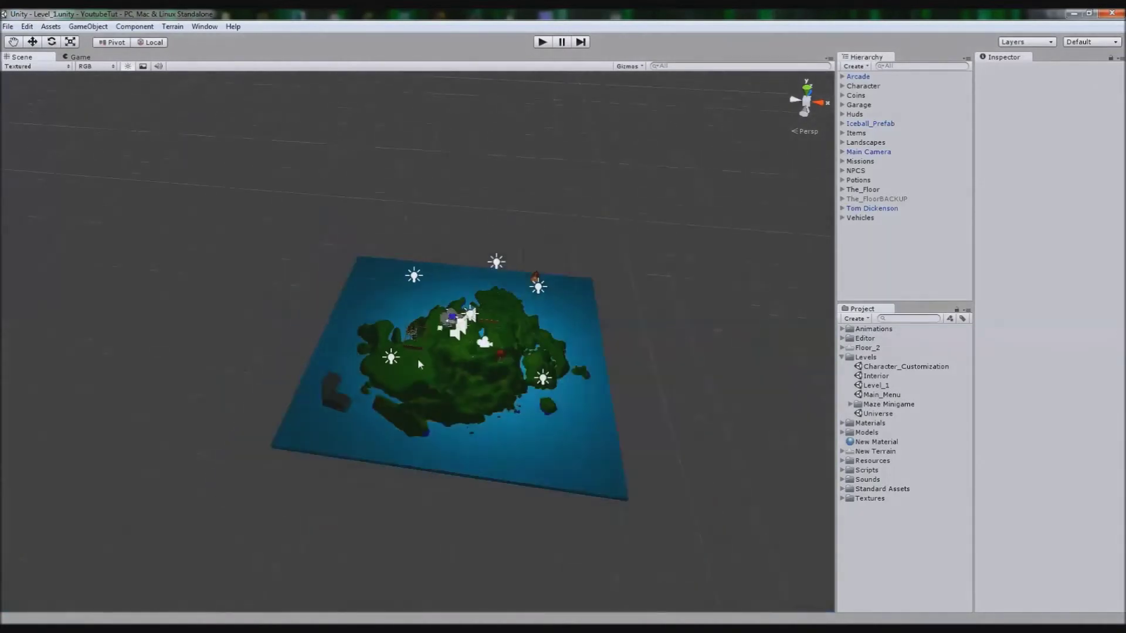
Step: Delete the Water cube surrounding the island
scroll(420, 369, "up", 1)
left_click(287, 329)
scroll(506, 334, "up", 3)
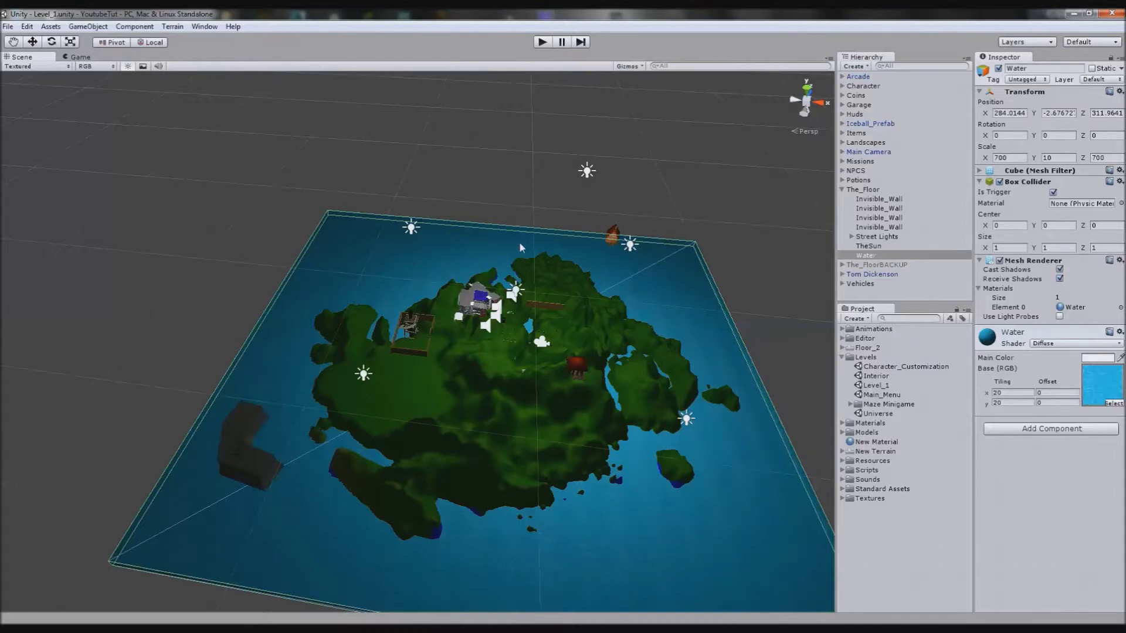
key("Delete")
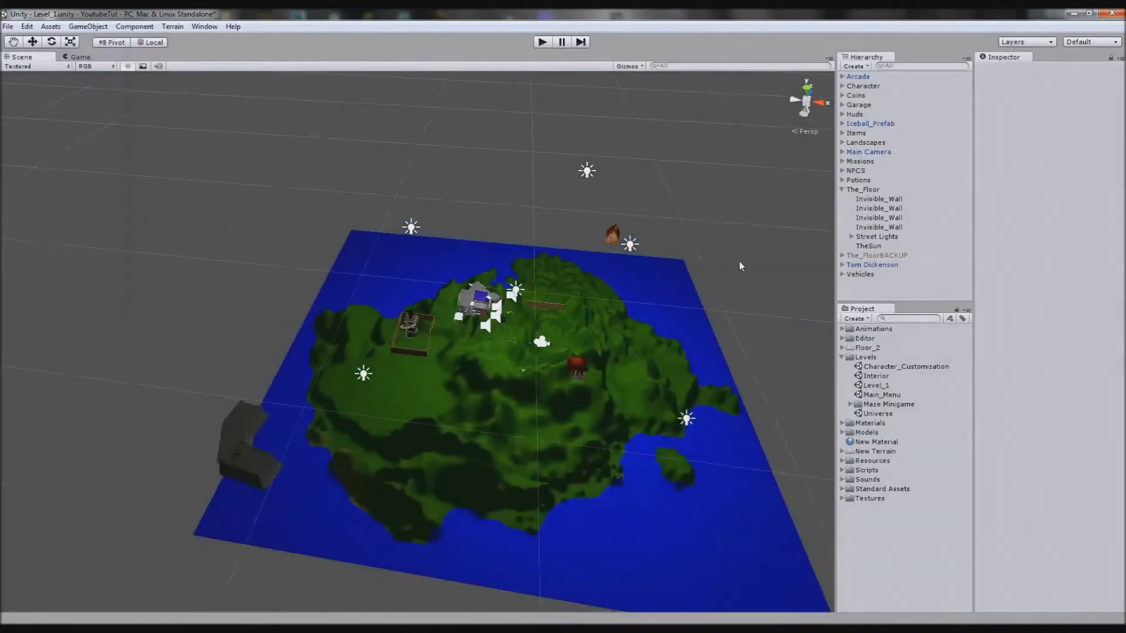
Step: Delete the four Invisible_Wall objects under The_Floor and collapse its hierarchy
left_click(733, 518)
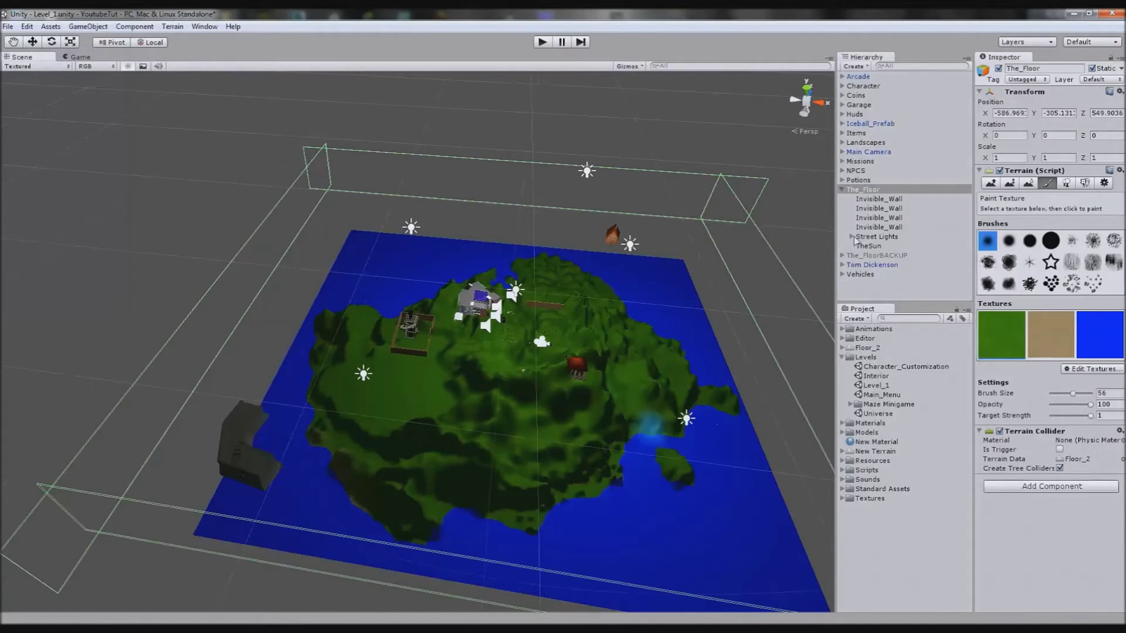
left_click(859, 189)
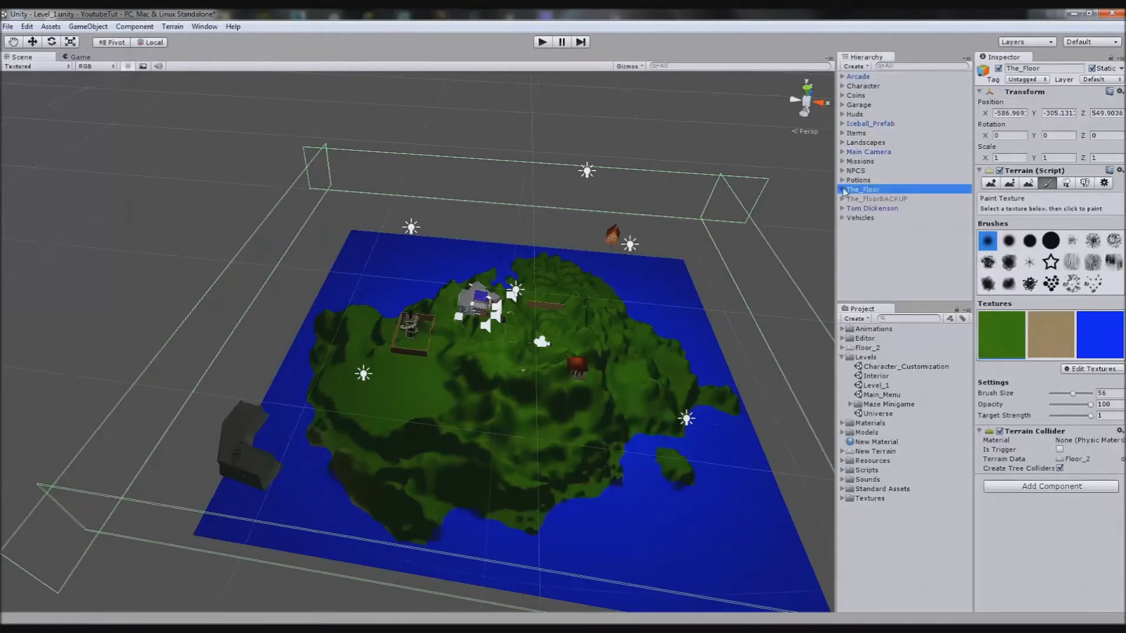
left_click(890, 200)
left_click(879, 227, "shift")
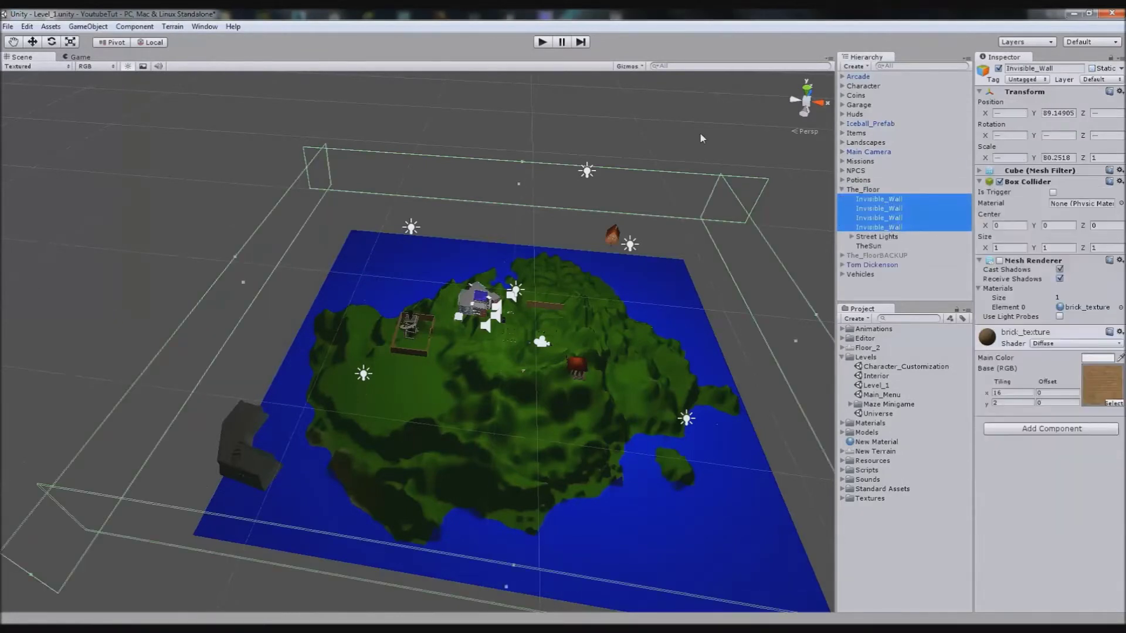
key("Delete")
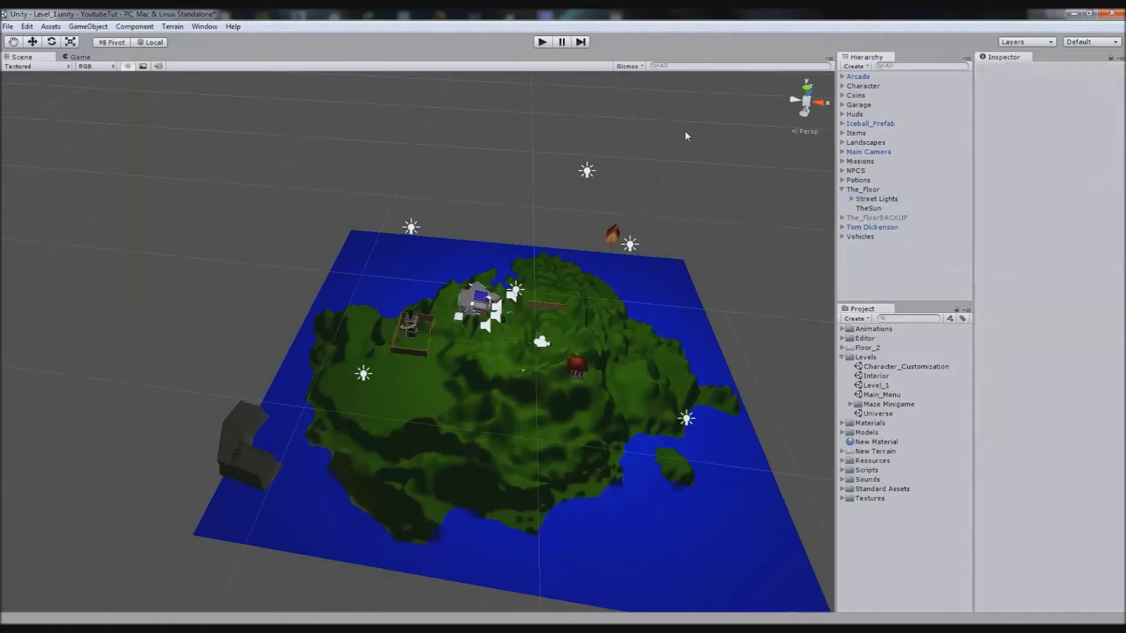
left_click(842, 189)
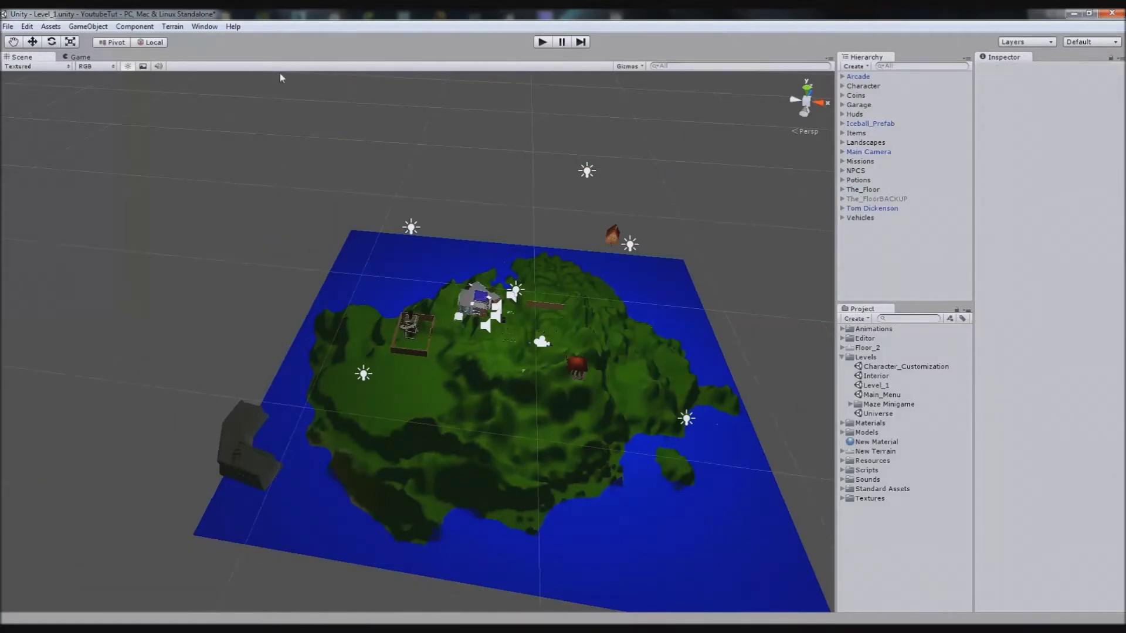
Step: Create a plane and set its X and Z scale to 2000
left_click(87, 26)
mouse_move(94, 55)
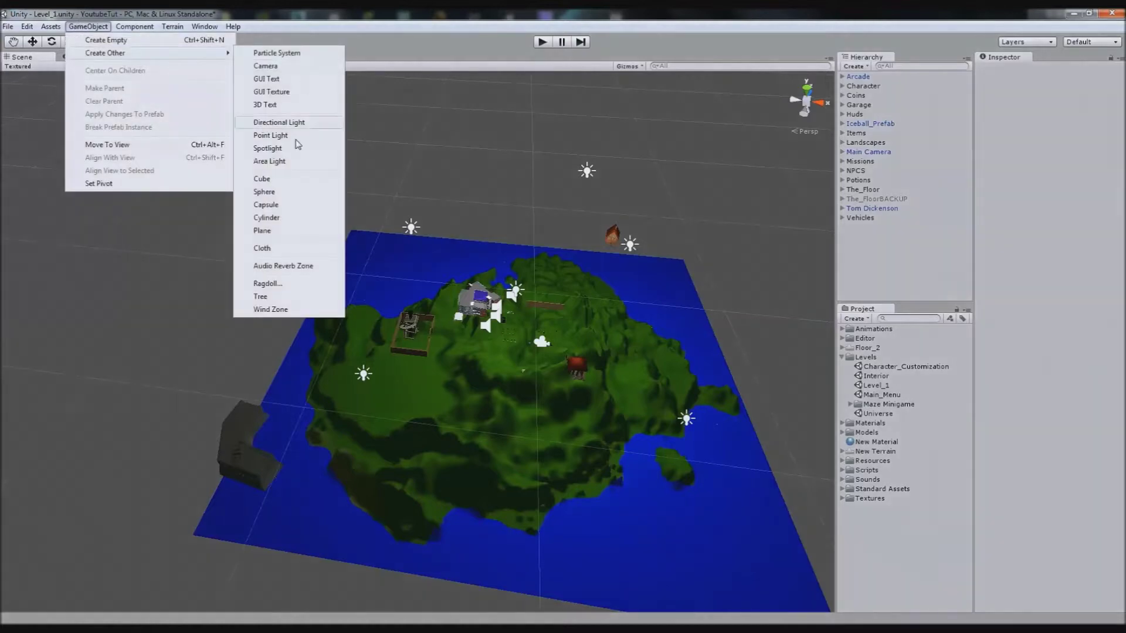
left_click(284, 230)
left_click(1026, 159)
type("200")
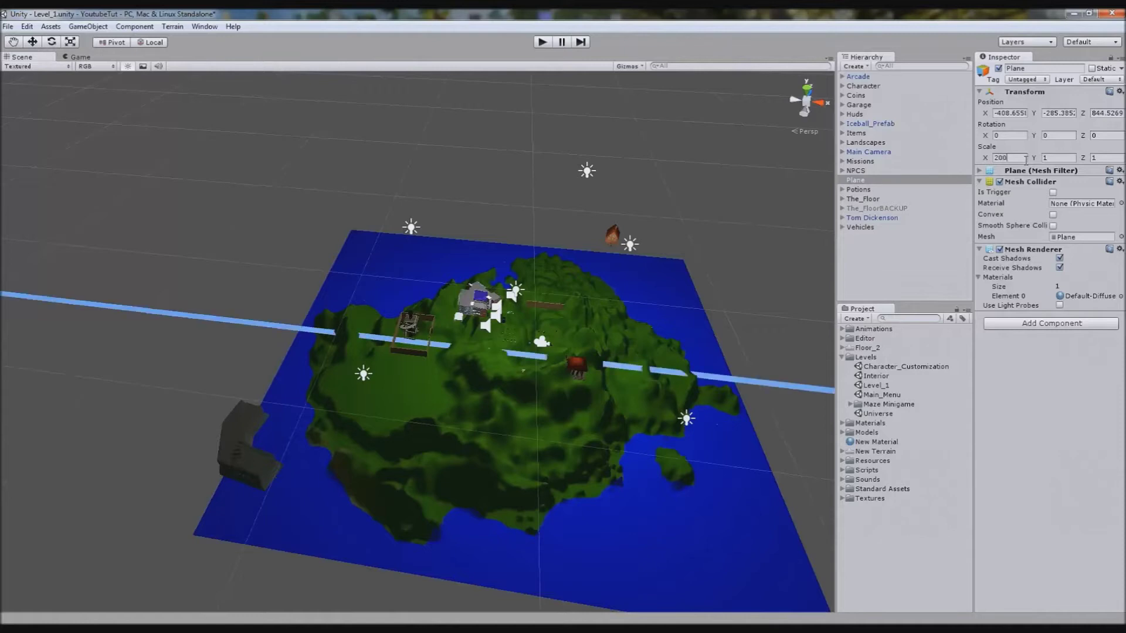
type("2000")
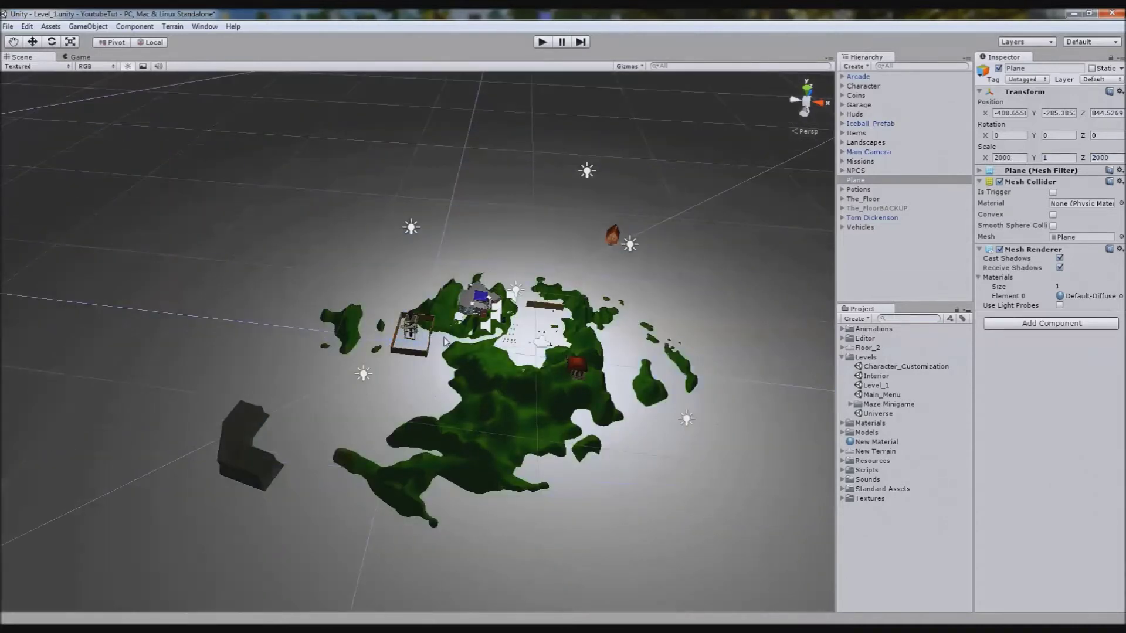
Step: Lower the plane to a Y position of about -304.4, covering the terrain's blue base but leaving the island's land exposed
scroll(444, 341, "down", 10)
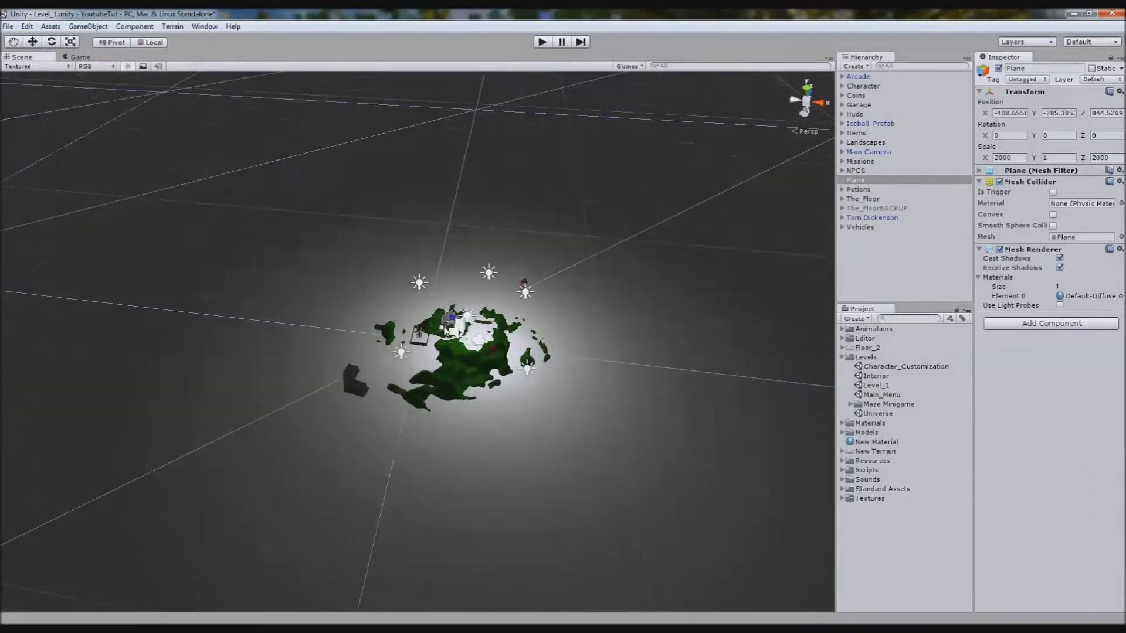
scroll(421, 326, "down", 8)
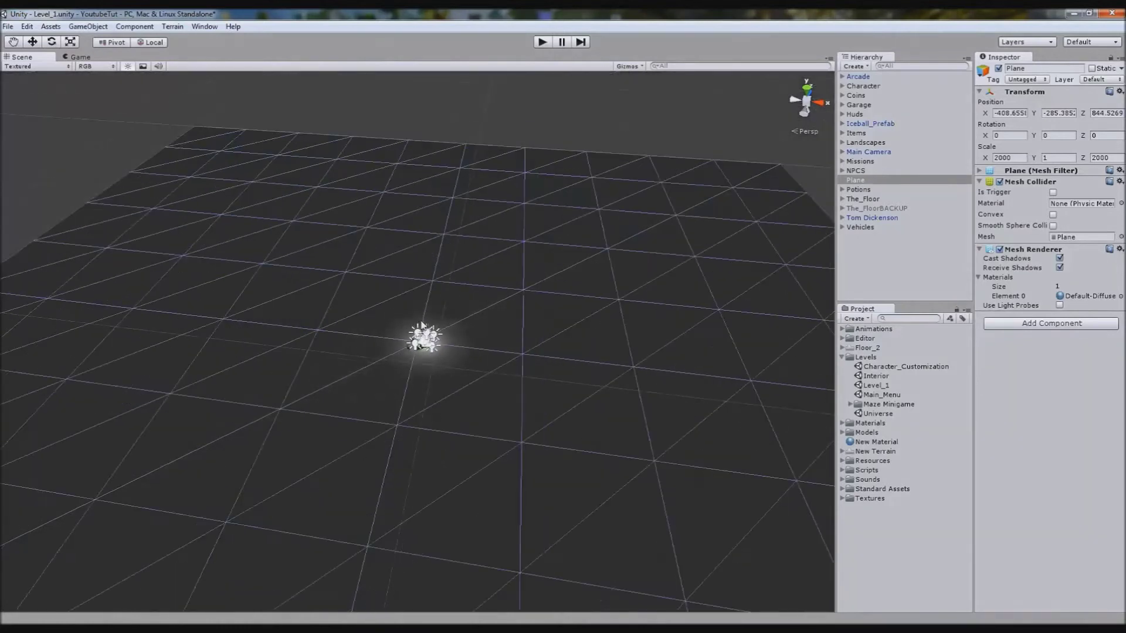
scroll(421, 311, "up", 10)
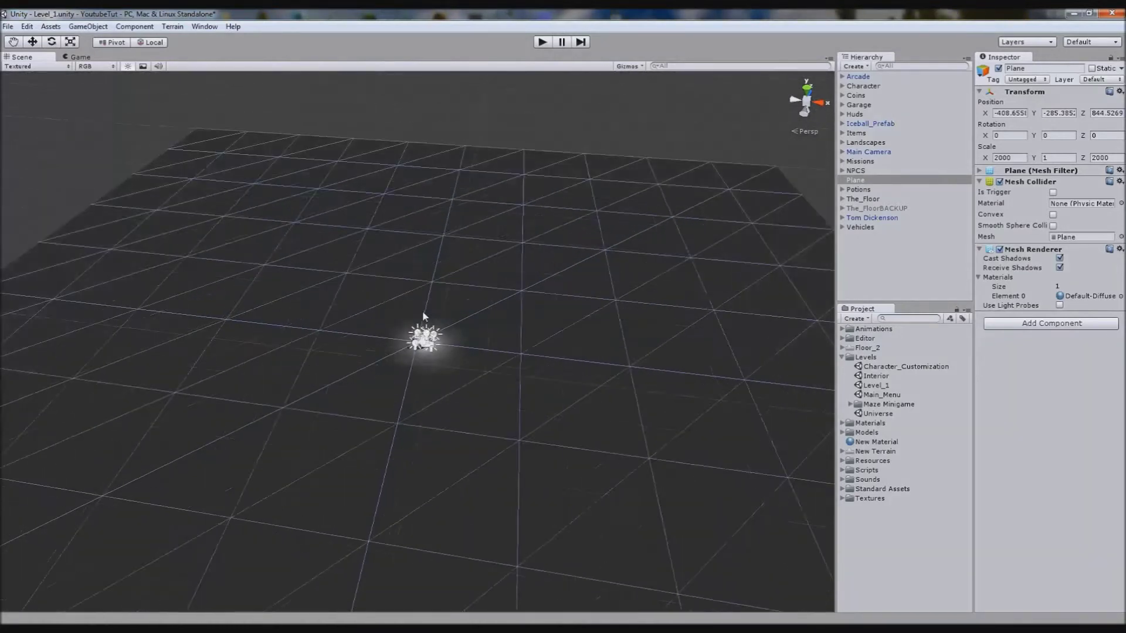
left_click(34, 43)
left_click_drag(419, 306, 428, 310)
scroll(428, 317, "up", 4)
scroll(426, 342, "up", 3)
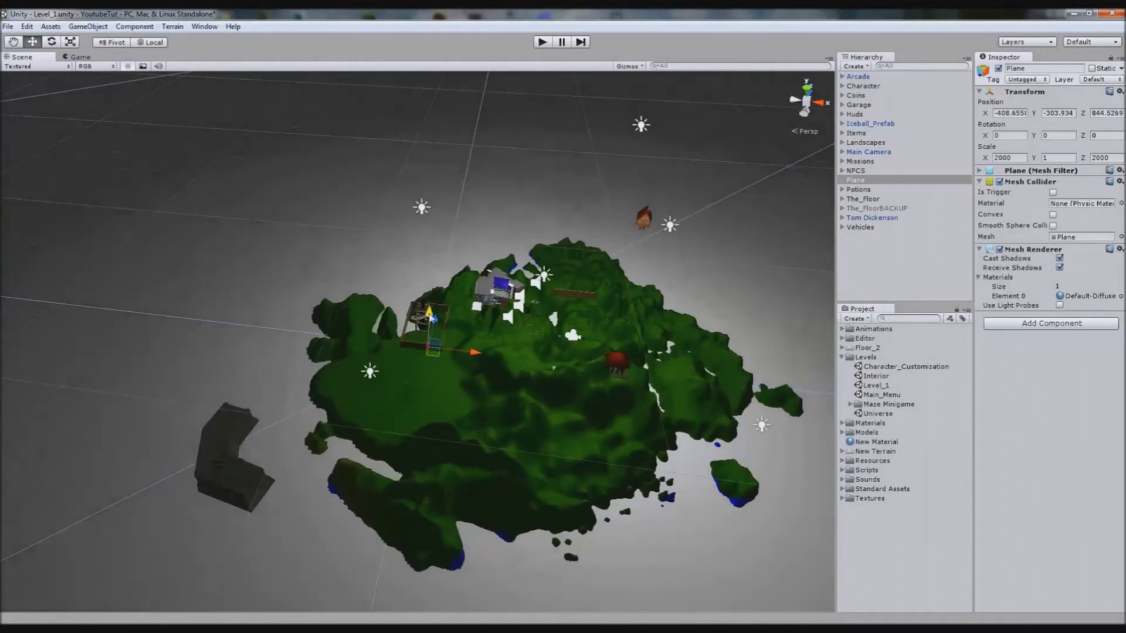
left_click_drag(432, 320, 444, 364)
key("ctrl+z")
left_click_drag(431, 321, 430, 329)
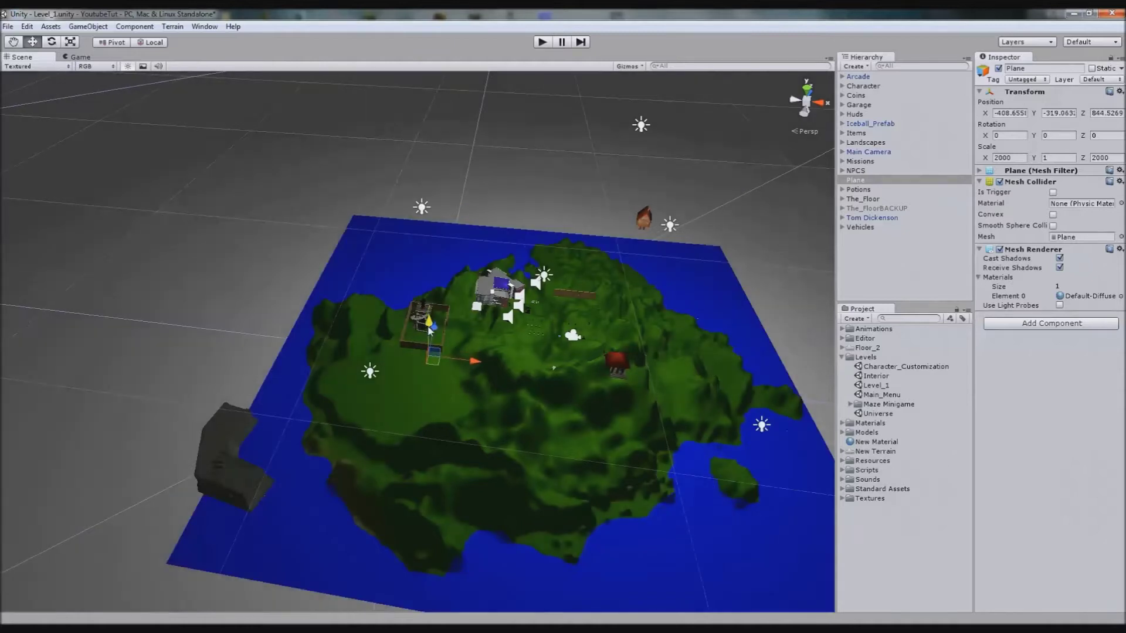
left_click_drag(431, 328, 439, 321)
Step: Assign the Water material to the plane's mesh renderer
left_click_drag(502, 350, 626, 363, "alt")
left_click(1120, 296)
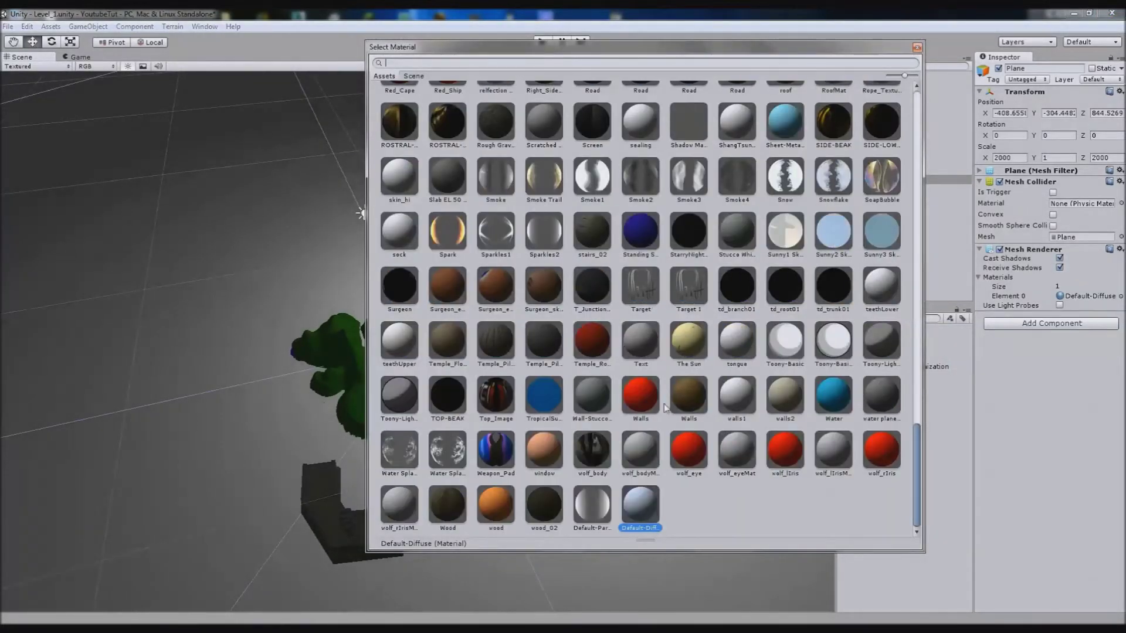
type("wat")
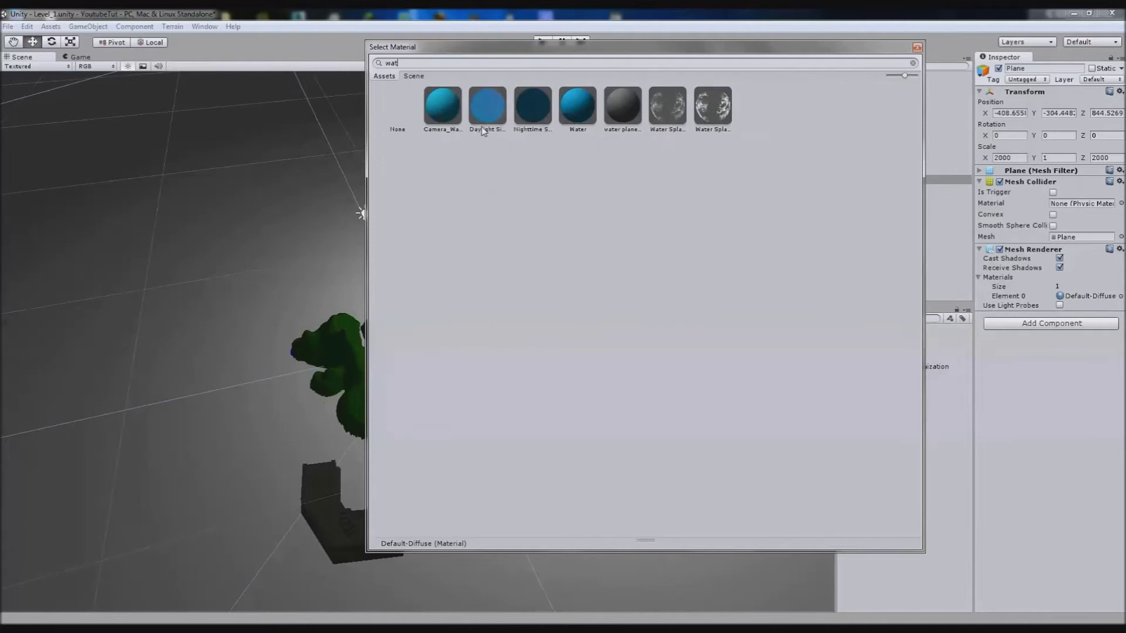
double_click(568, 113)
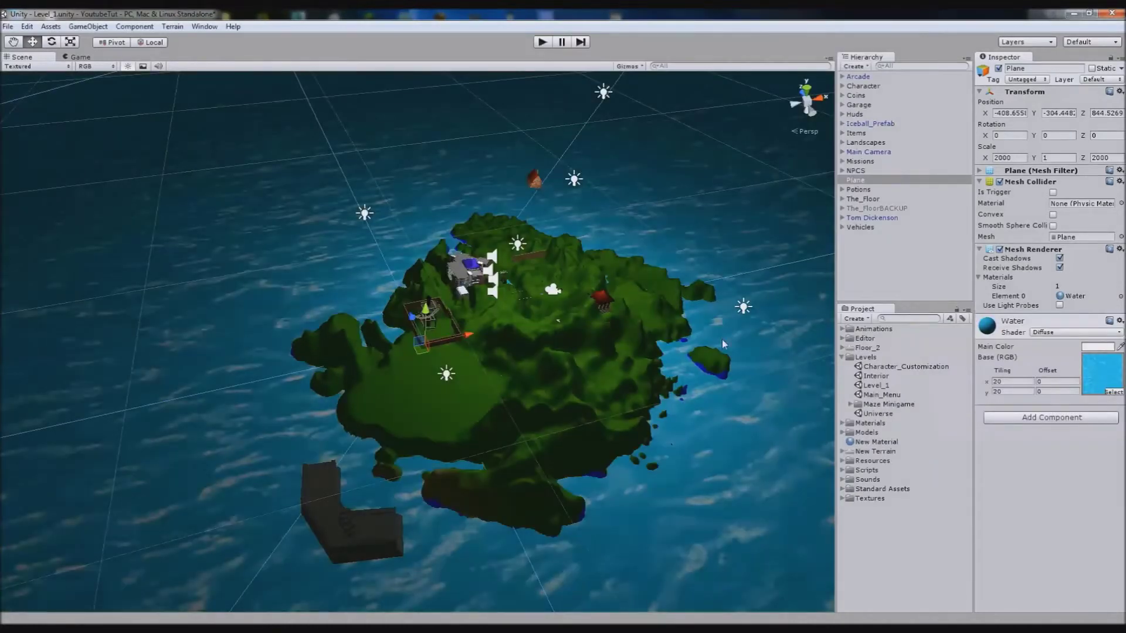
Step: Set the Water material's texture tiling to 200 in both X and Y, then deselect the plane
scroll(610, 348, "down", 10)
scroll(612, 350, "up", 8)
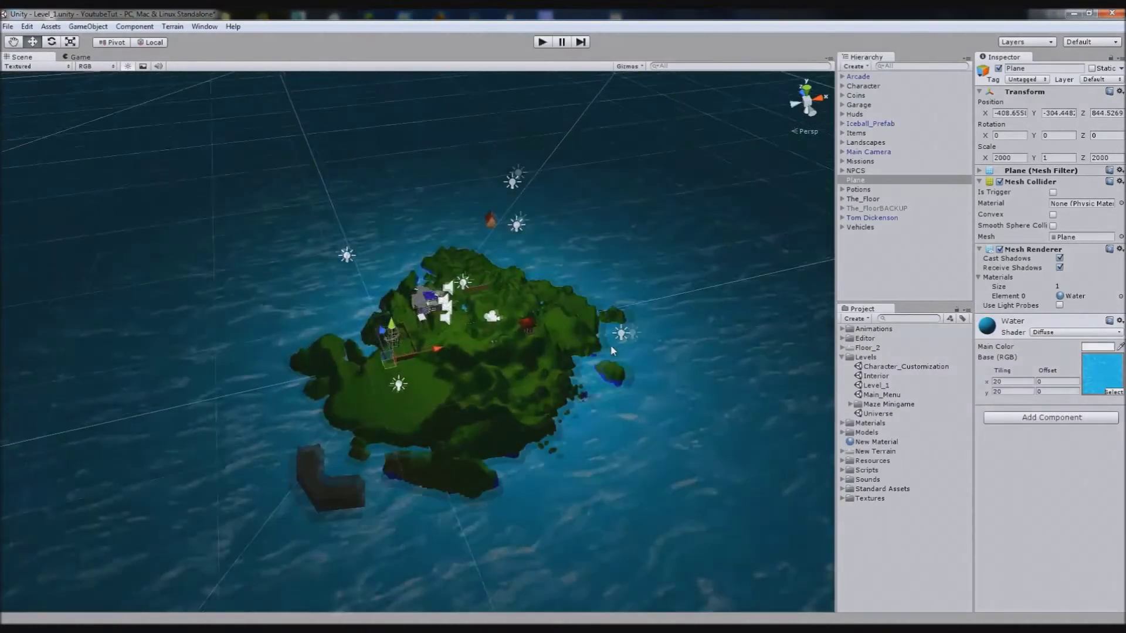
scroll(612, 351, "up", 3)
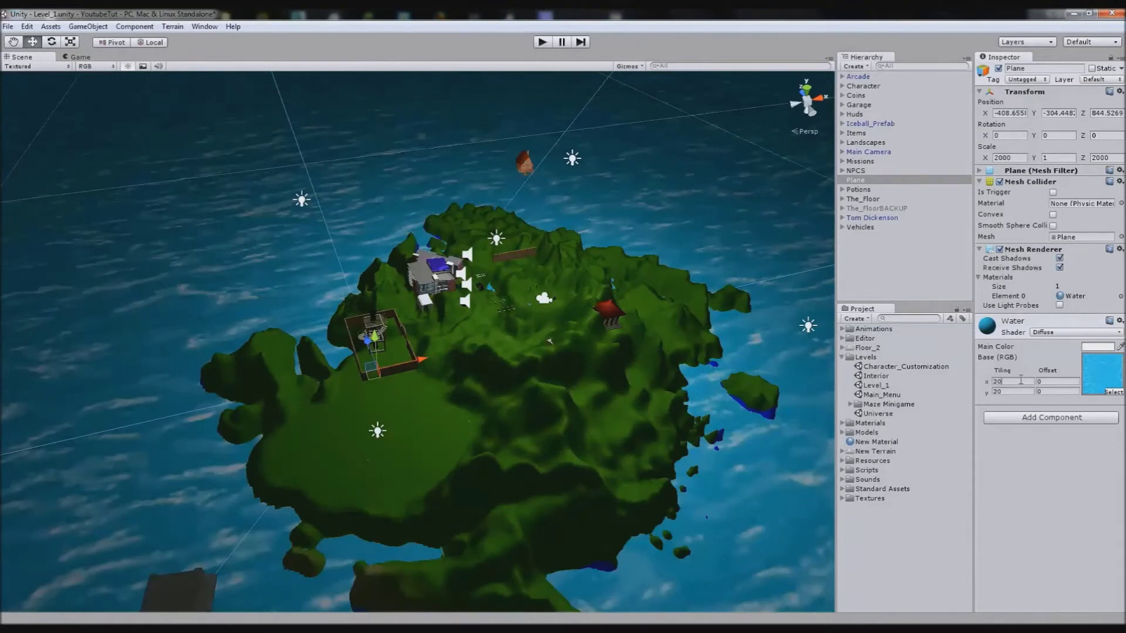
type("0")
key("Tab")
type("200")
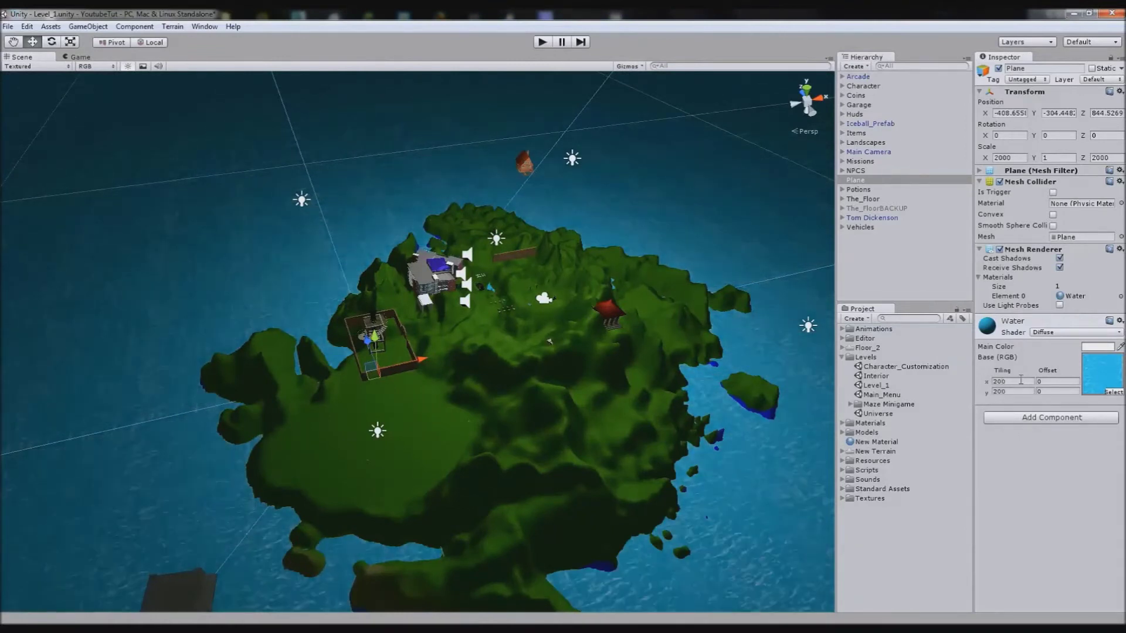
scroll(652, 356, "down", 10)
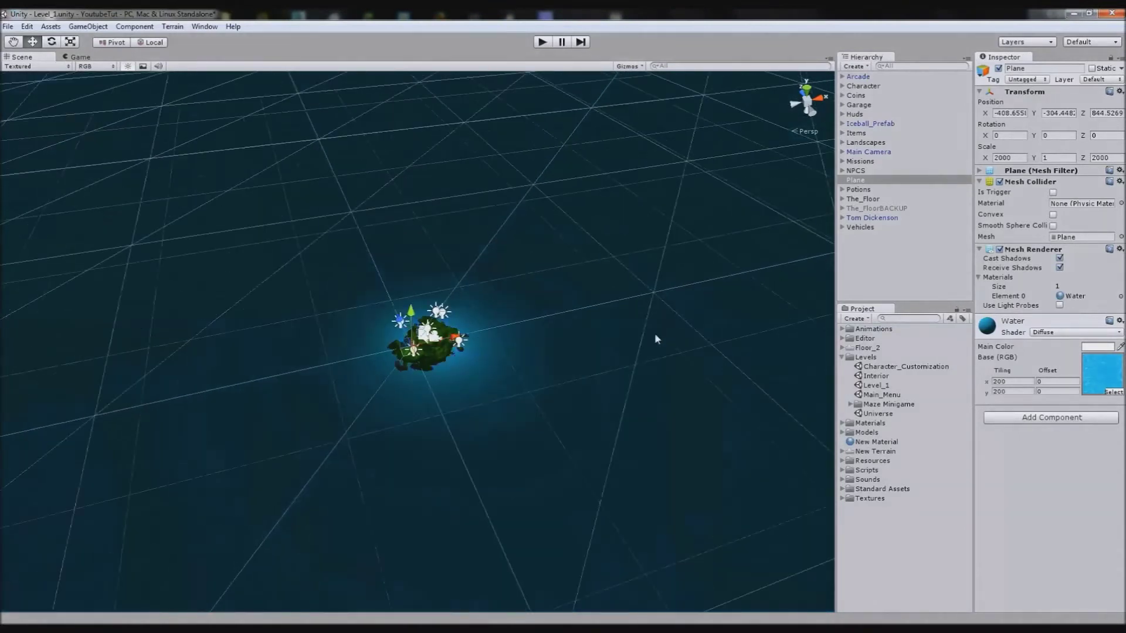
scroll(650, 311, "down", 6)
left_click(718, 200)
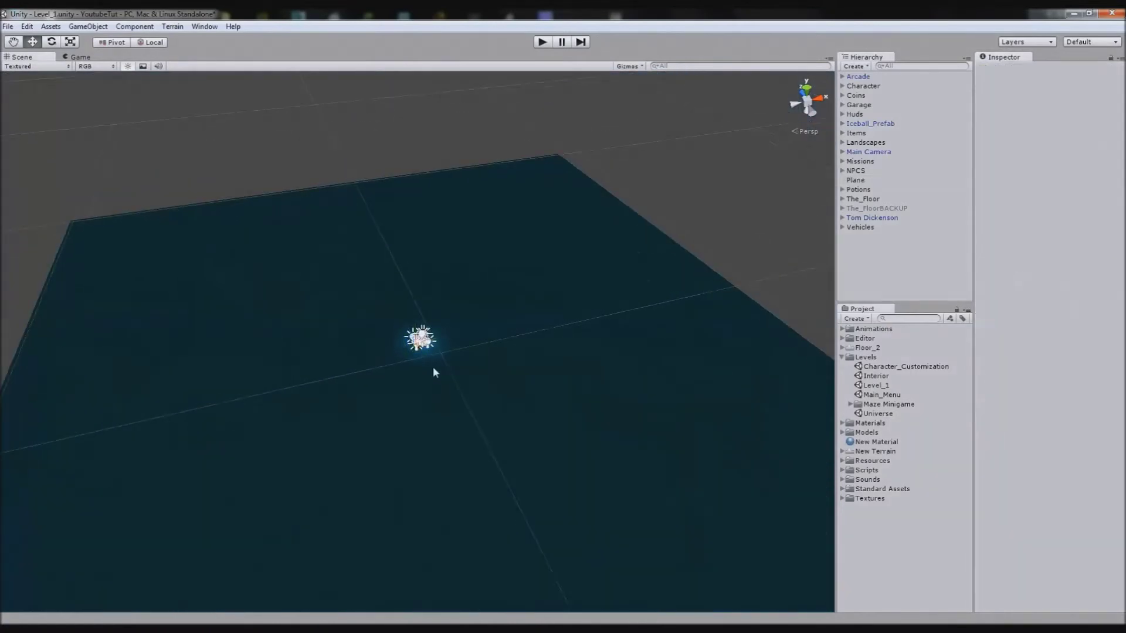
Step: Rename the large plane as WaterPlane
scroll(440, 368, "up", 10)
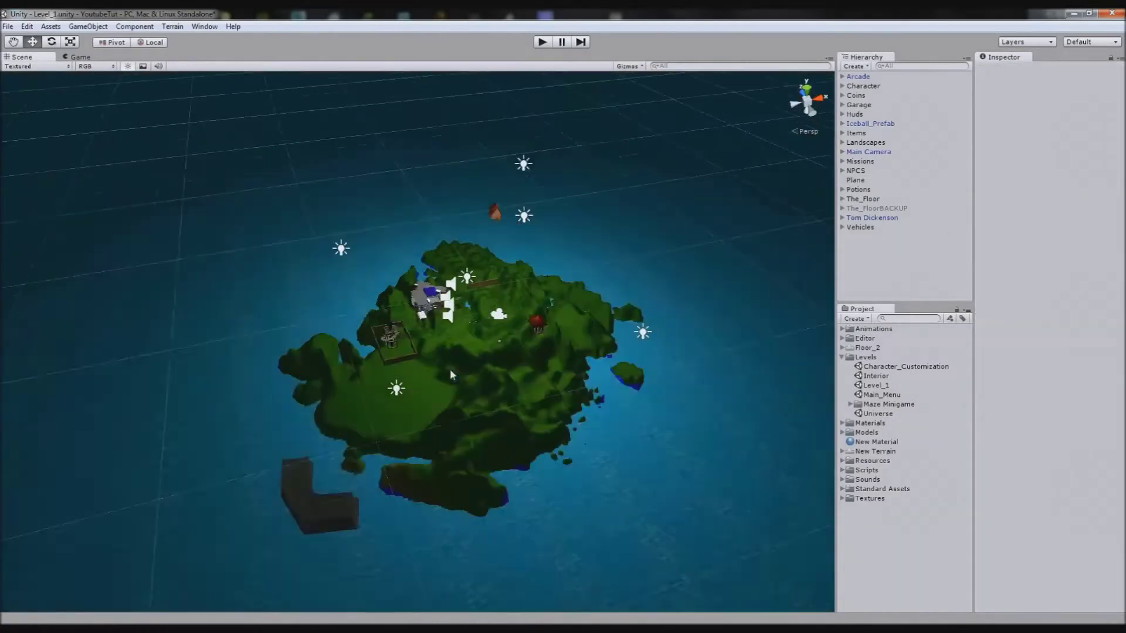
scroll(451, 374, "up", 2)
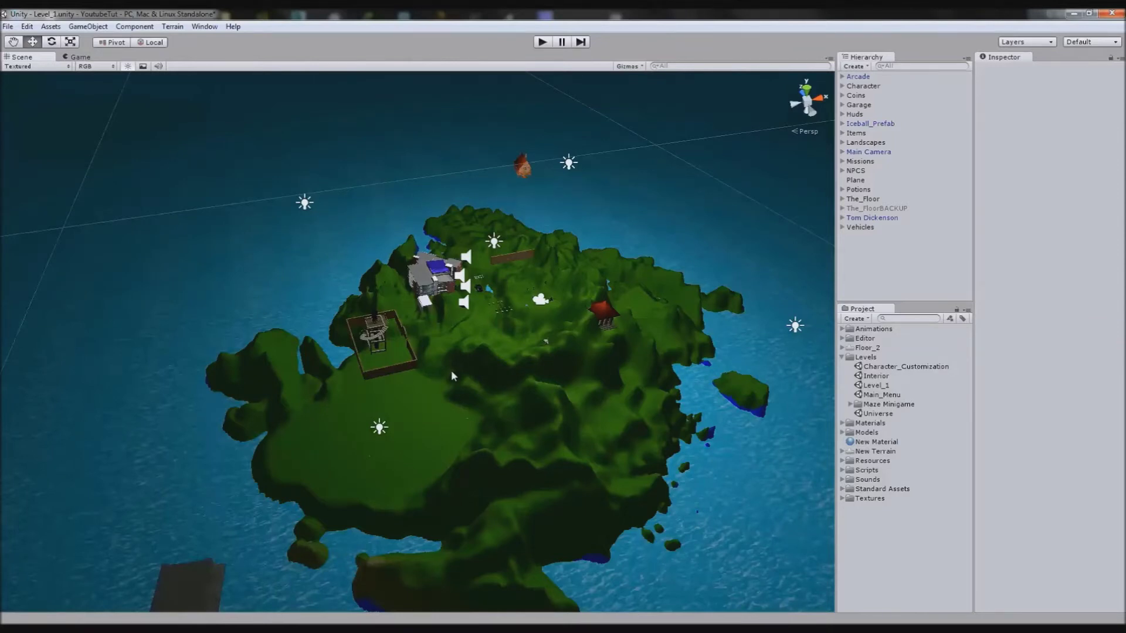
scroll(293, 249, "up", 1)
left_click(252, 229)
type("WaterPlane")
key("Return")
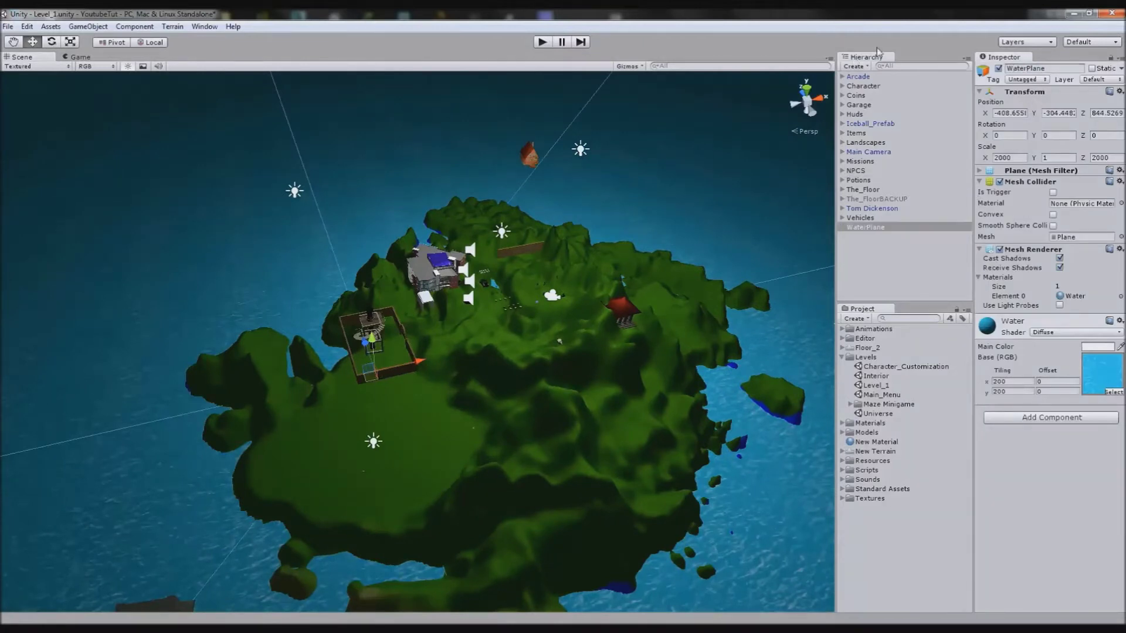
Step: Shorten the plane's name to Water and enable Is Trigger on its mesh collider
left_click_drag(1024, 69, 1092, 70)
key("BackSpace")
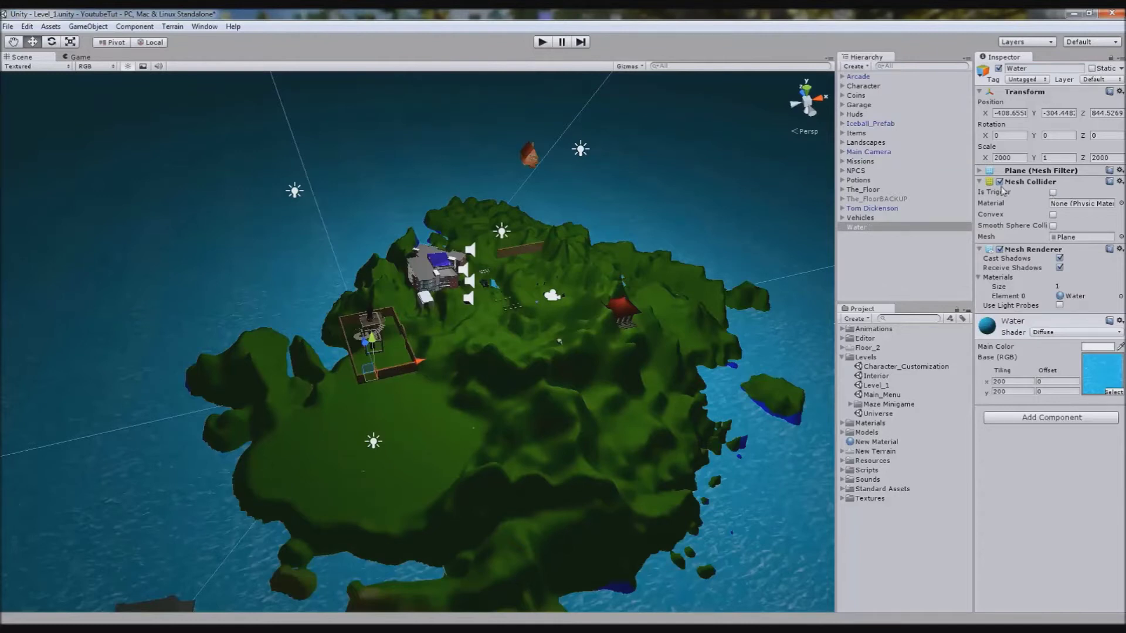
scroll(668, 210, "down", 10)
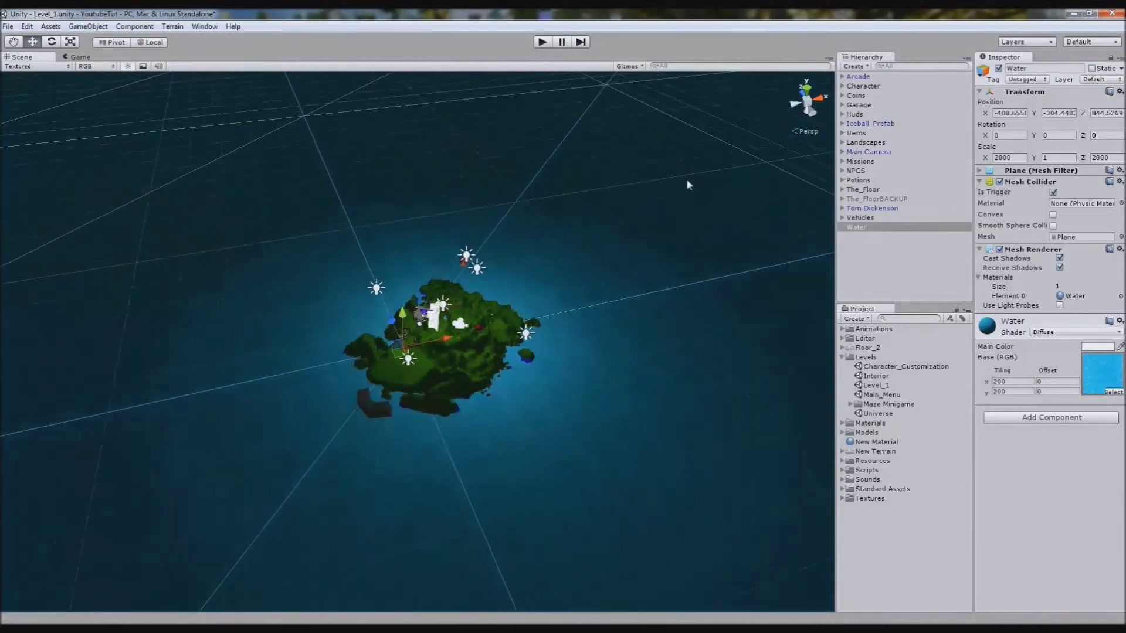
scroll(641, 292, "down", 5)
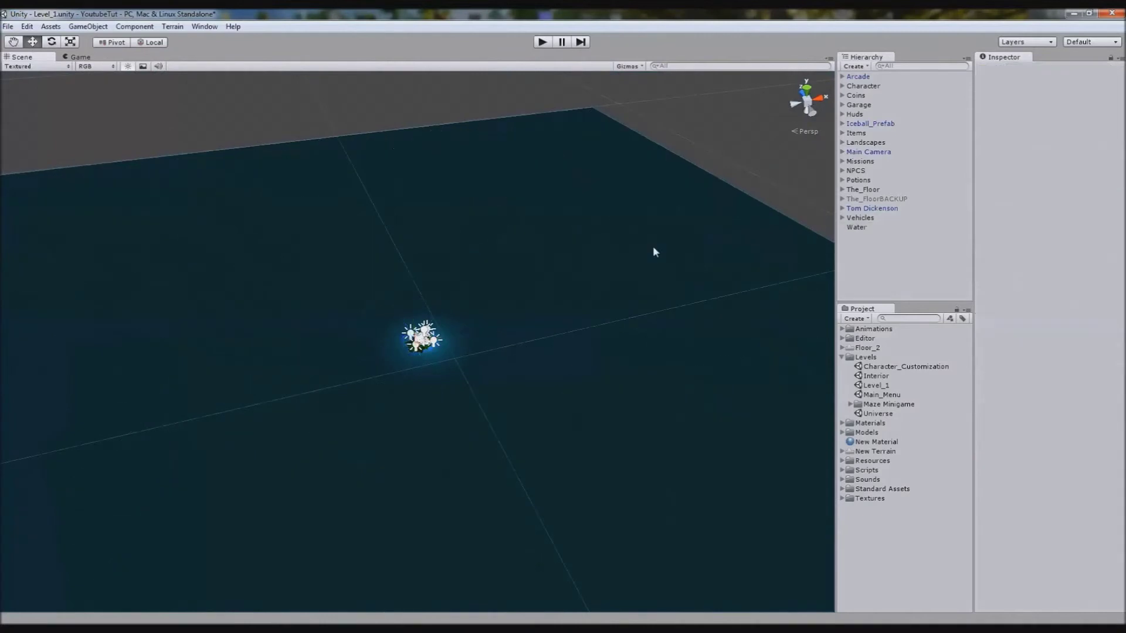
scroll(480, 290, "up", 8)
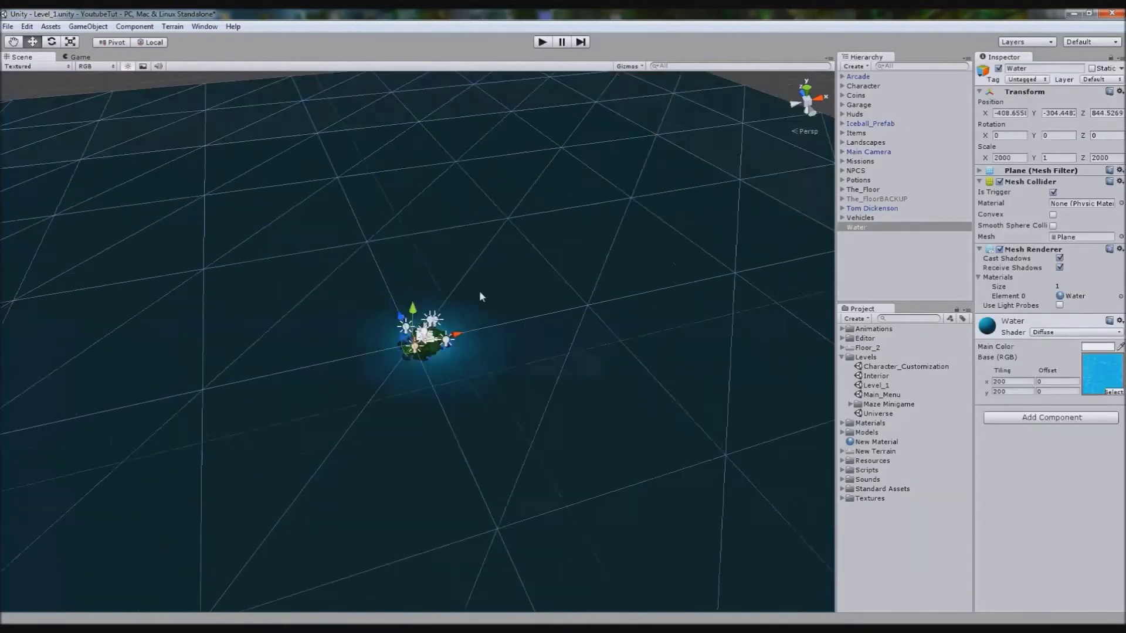
scroll(481, 284, "up", 10)
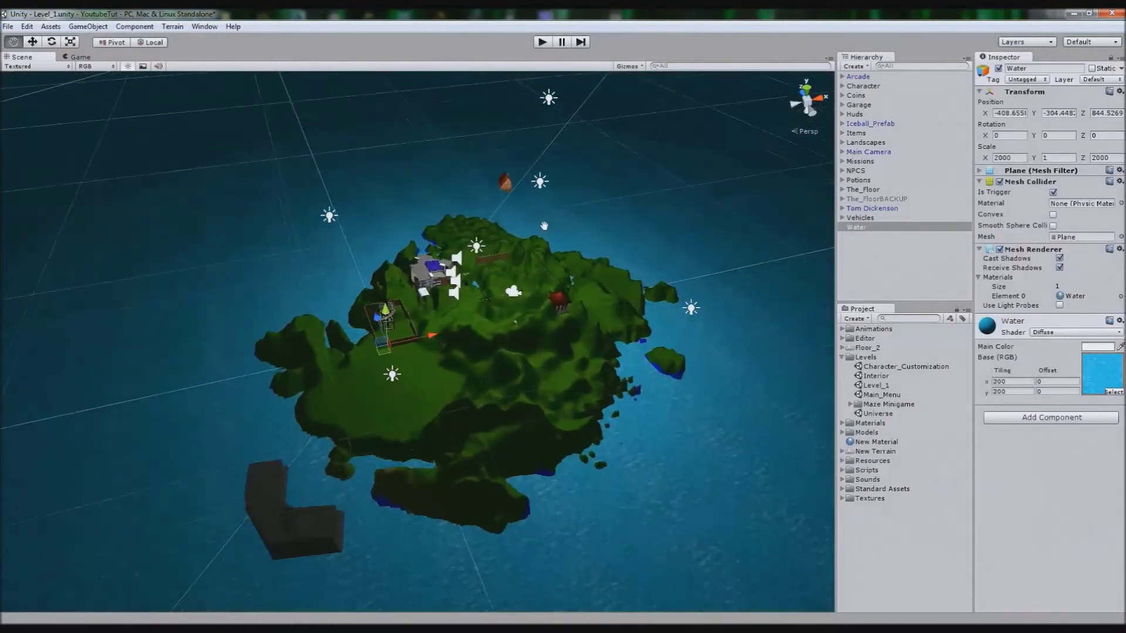
scroll(516, 233, "up", 10)
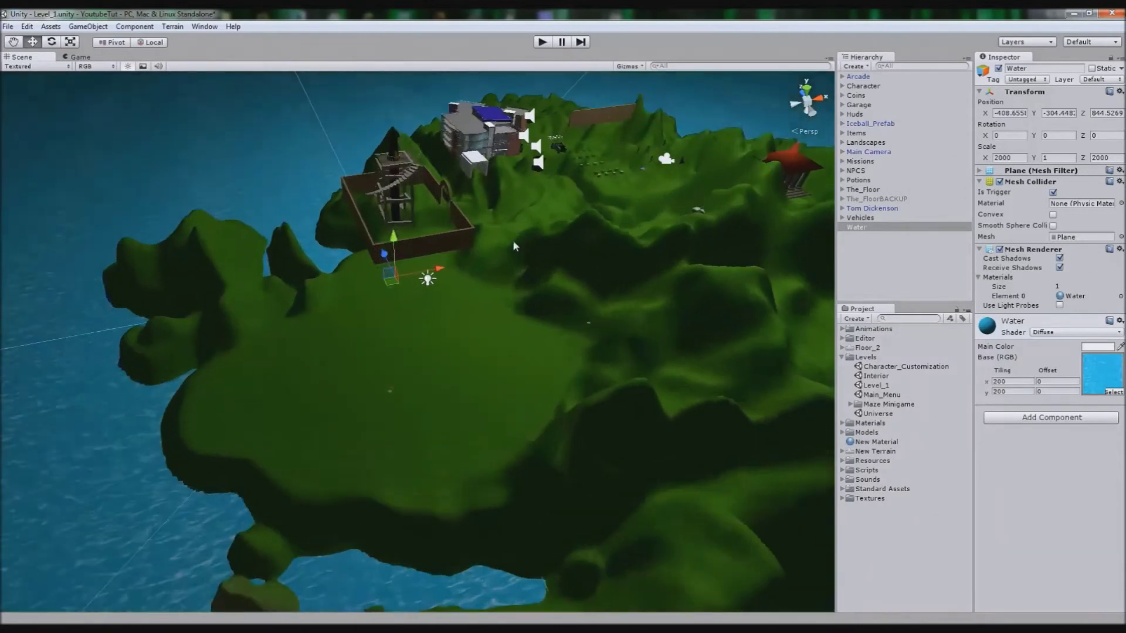
scroll(494, 235, "down", 15)
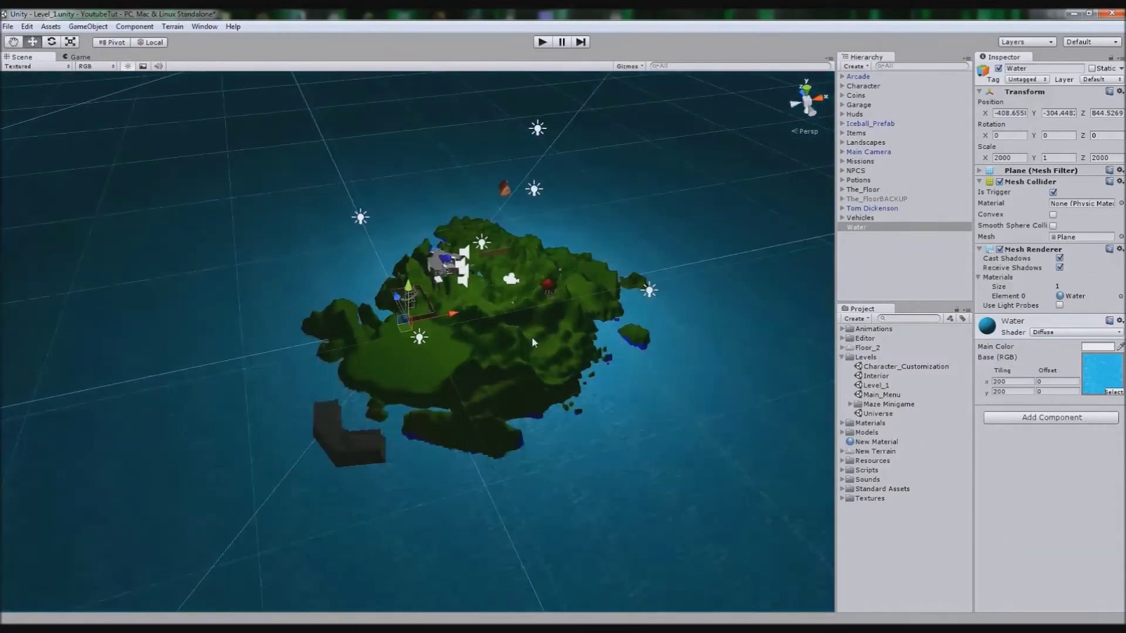
left_click_drag(533, 337, 465, 312, "alt")
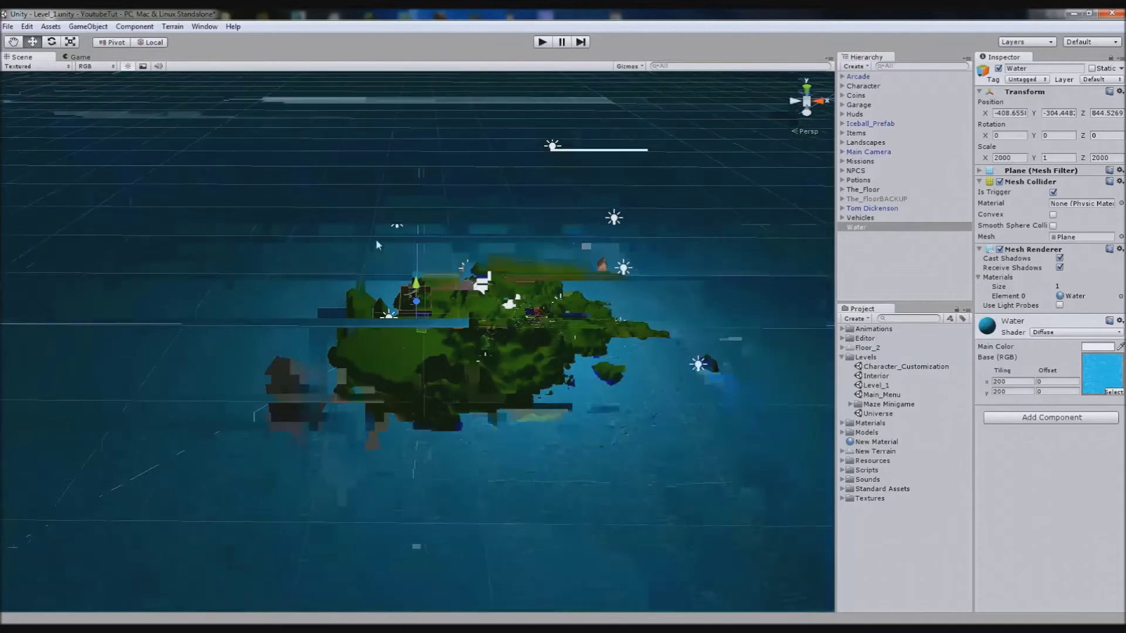
Step: Create a new terrain and set its width and length to 800 in the terrain resolution settings
left_click(172, 27)
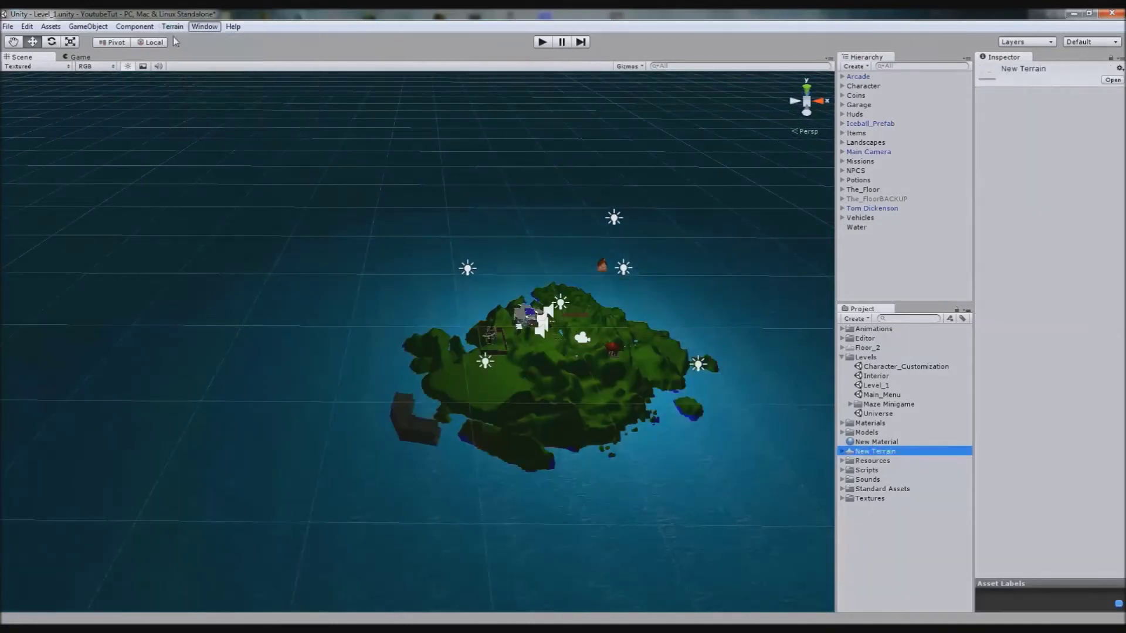
left_click(179, 40)
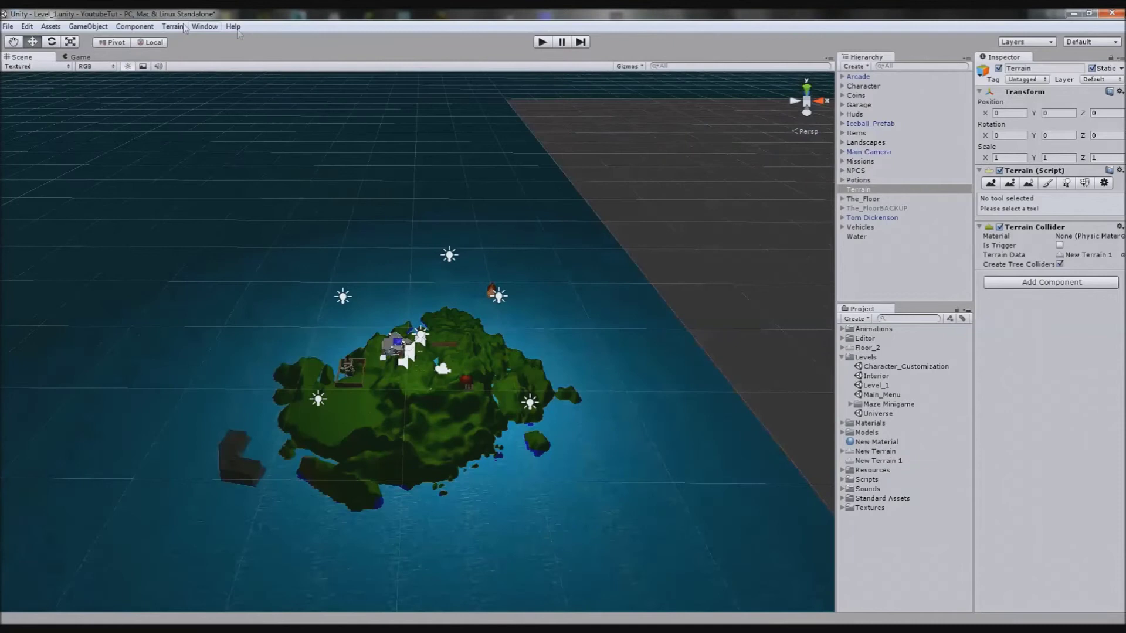
left_click(186, 28)
left_click(193, 77)
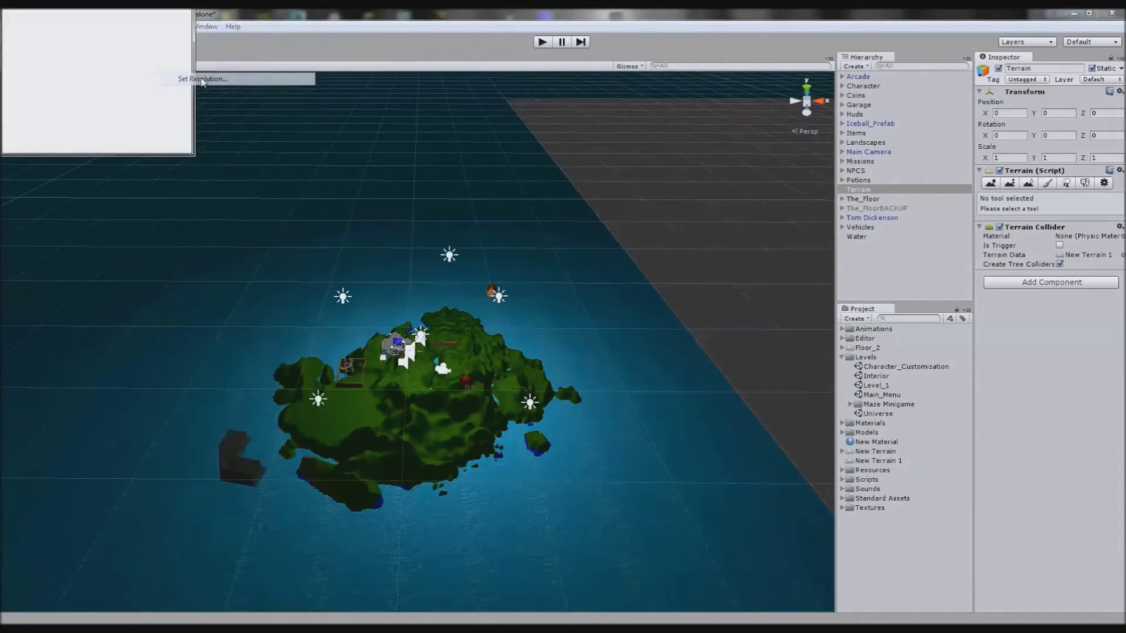
left_click(73, 30)
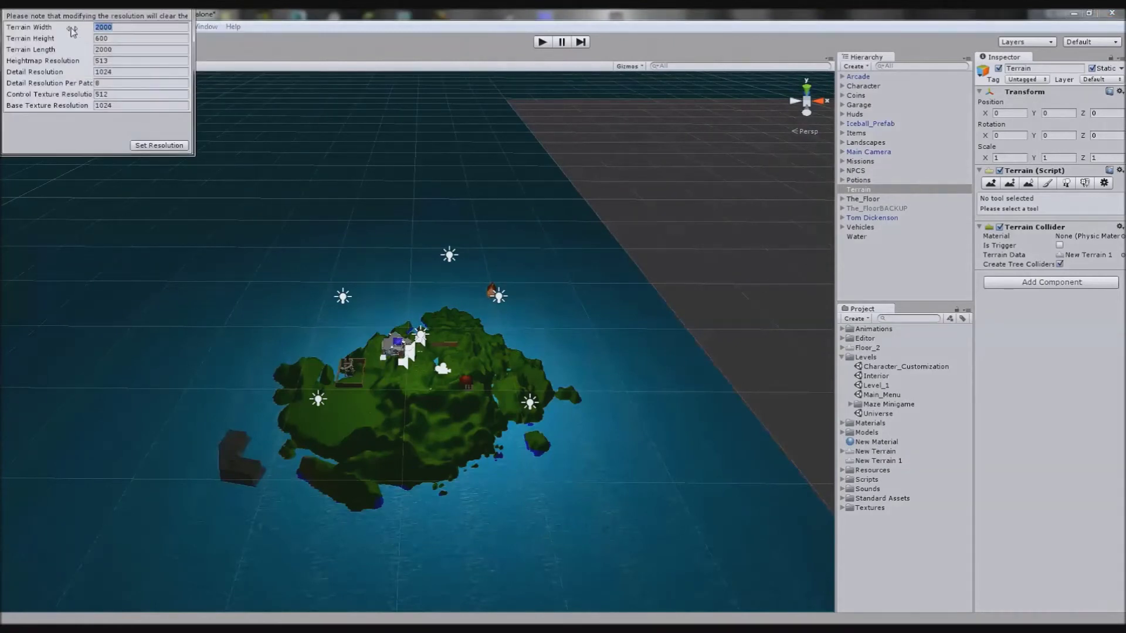
type("800")
left_click(100, 50)
type("8")
left_click(165, 145)
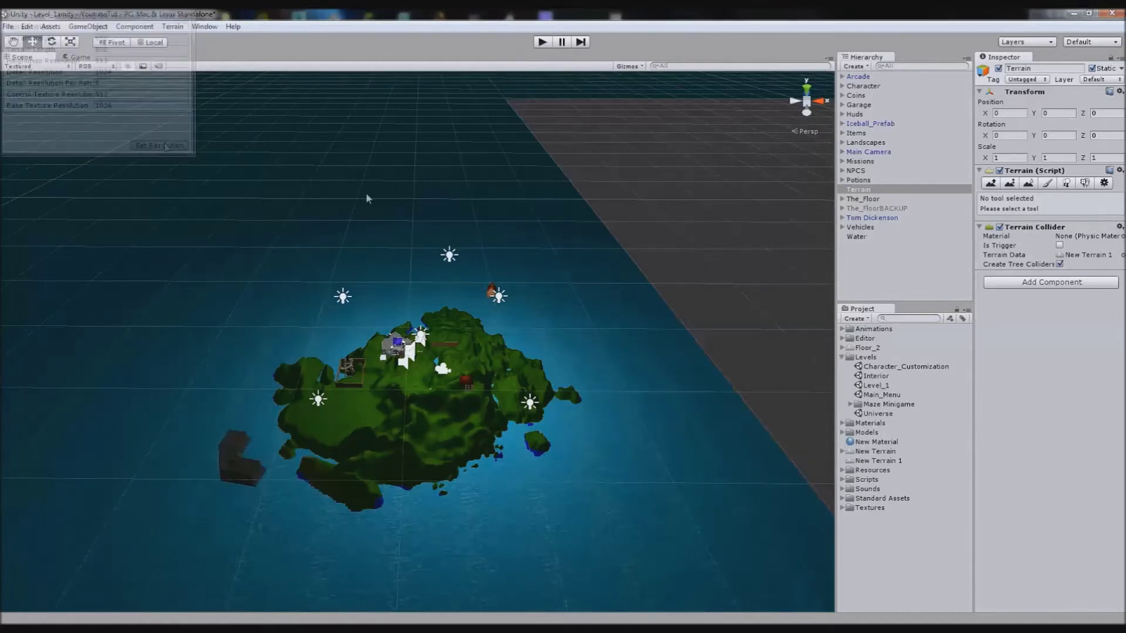
Step: Move the new terrain across to the island's west side, to about X -1002 and Z 264
middle_click_drag(498, 299, 378, 335)
scroll(378, 334, "down", 4)
scroll(403, 483, "down", 4)
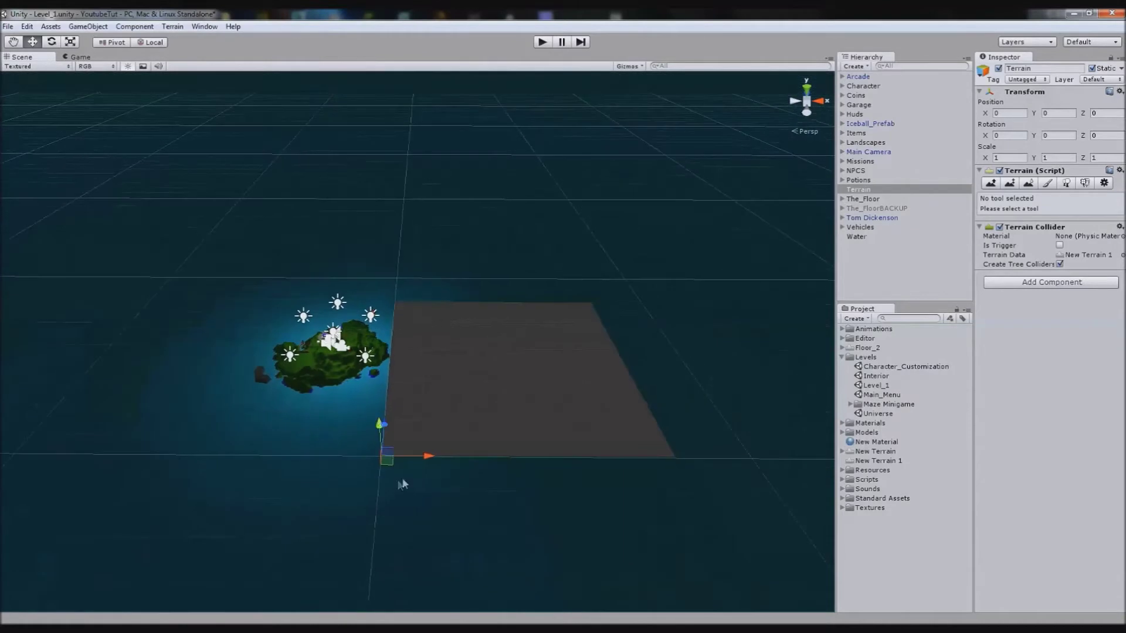
left_click_drag(375, 458, 88, 381)
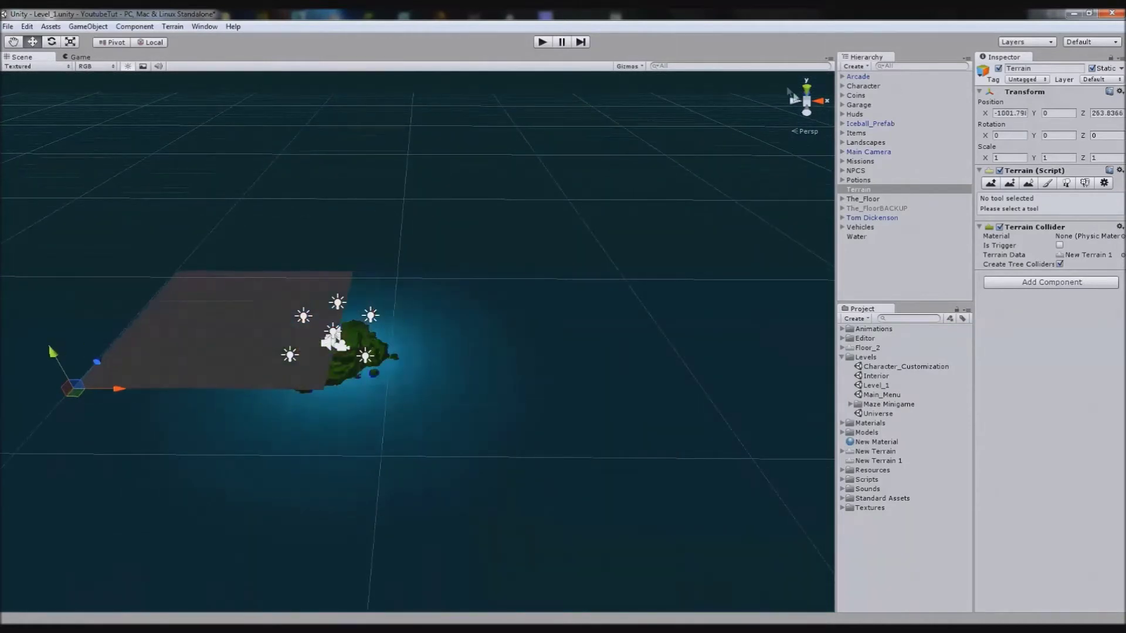
Step: Turn off the scene lighting for a top view of the level and deactivate the Water plane
left_click(127, 66)
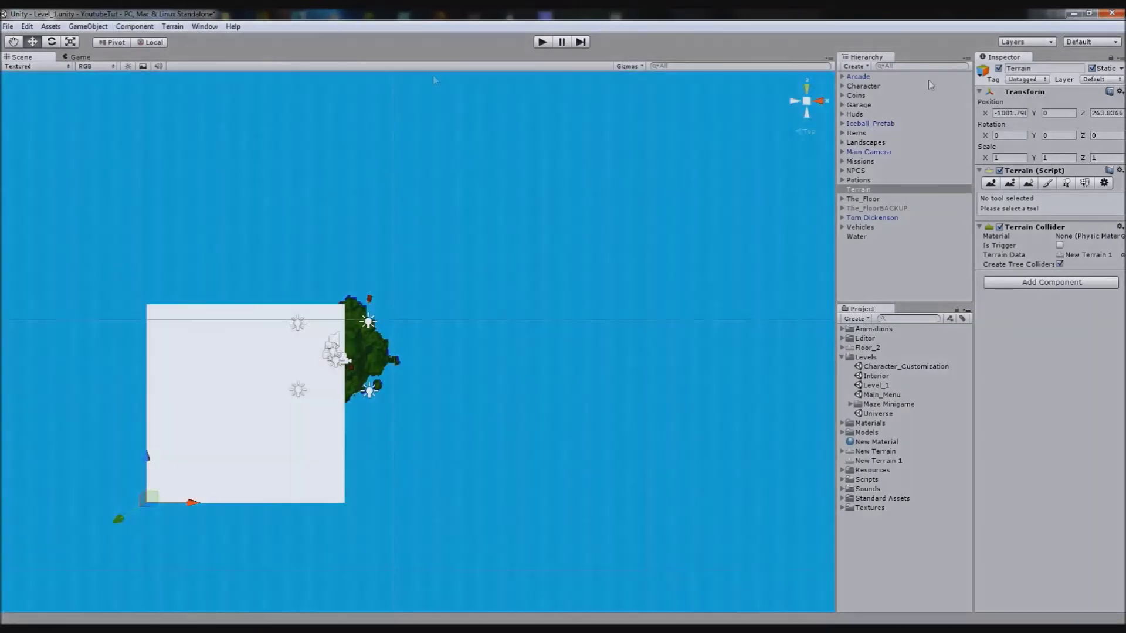
left_click(807, 101)
scroll(634, 223, "down", 5)
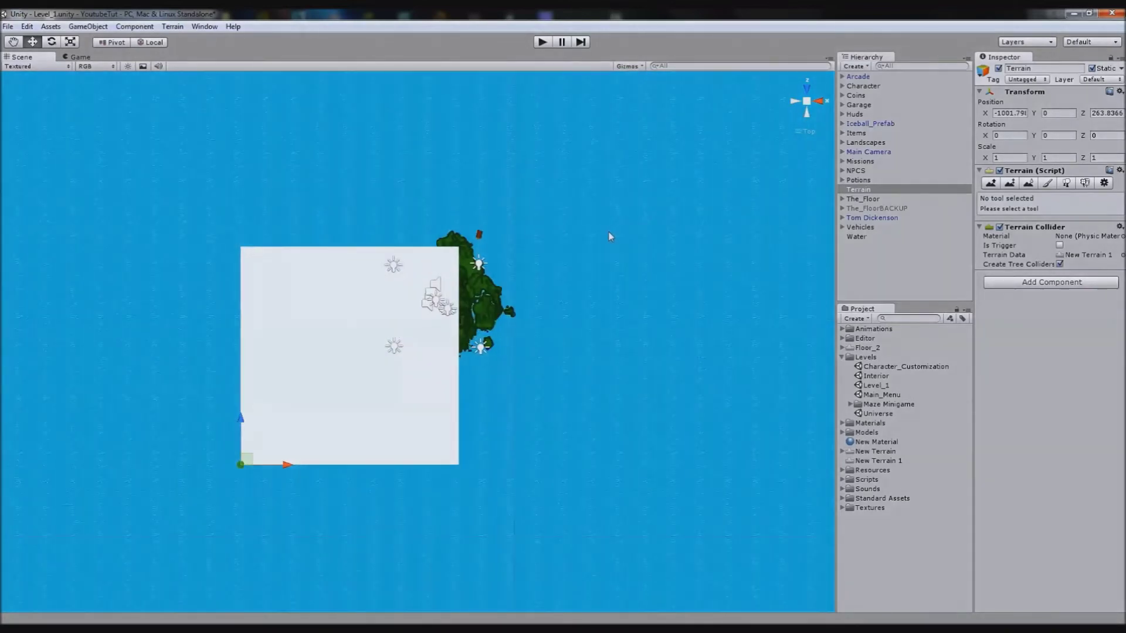
left_click(610, 237)
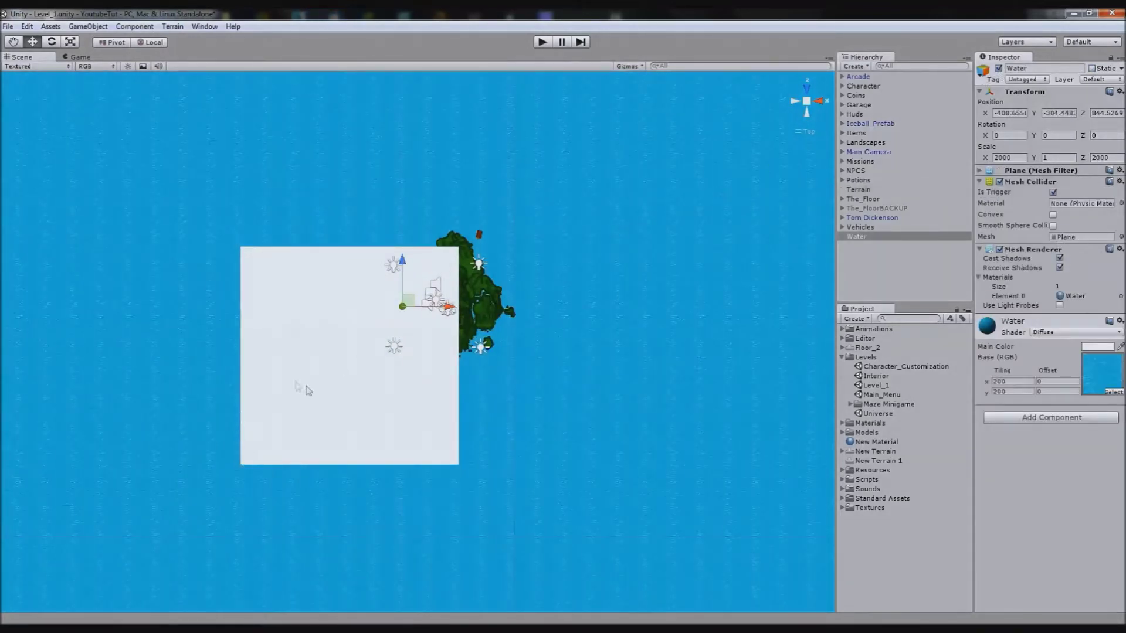
left_click(999, 68)
Step: Move the new terrain clear of the island's floor, to about X -1433 and Z 436
left_click(331, 434)
middle_click_drag(460, 436, 588, 471)
scroll(501, 468, "up", 5)
left_click_drag(376, 535, 221, 479)
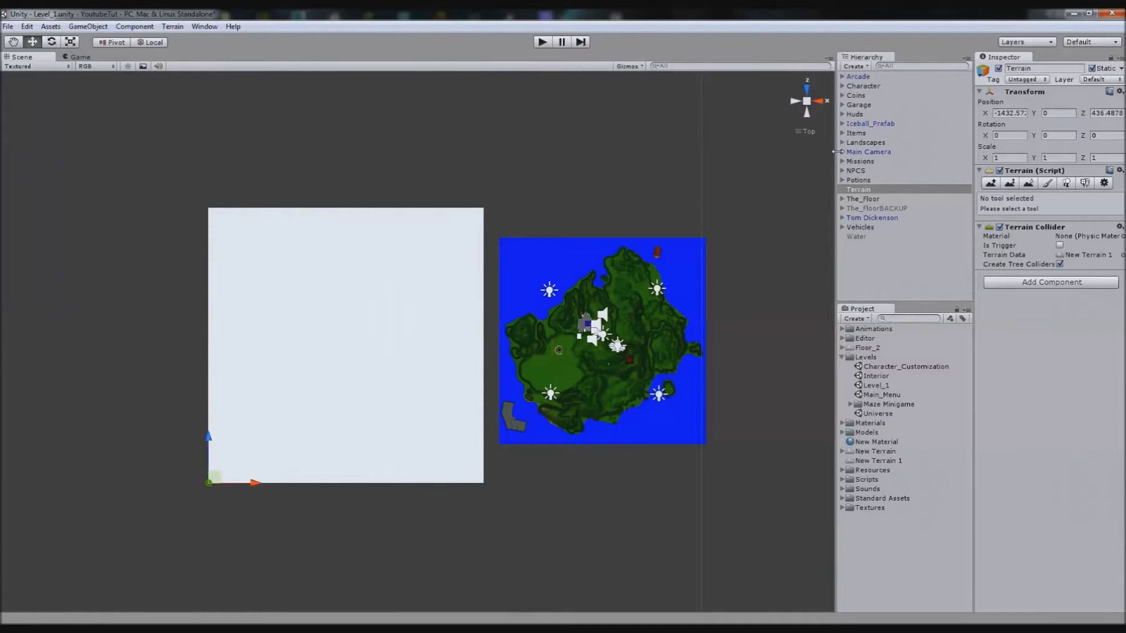
Step: Lower the new terrain by eye toward the island's level in a back view, then return to perspective
left_click(808, 112)
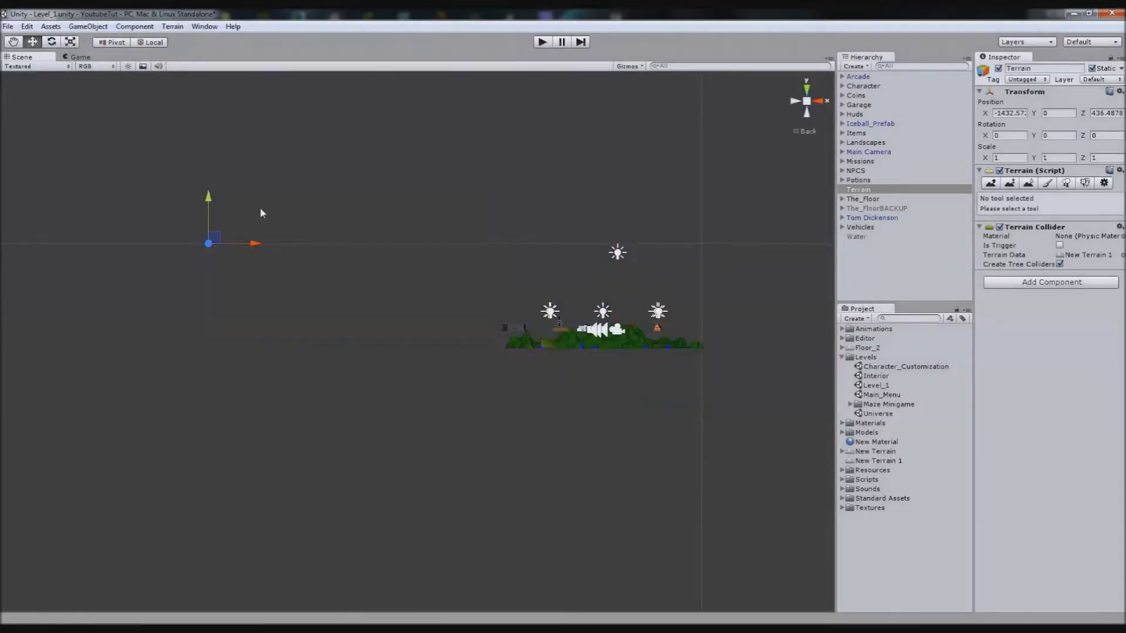
left_click_drag(208, 207, 208, 274)
left_click(798, 88)
left_click(807, 90)
left_click(806, 101)
left_click_drag(449, 256, 487, 179, "alt")
scroll(518, 327, "up", 3)
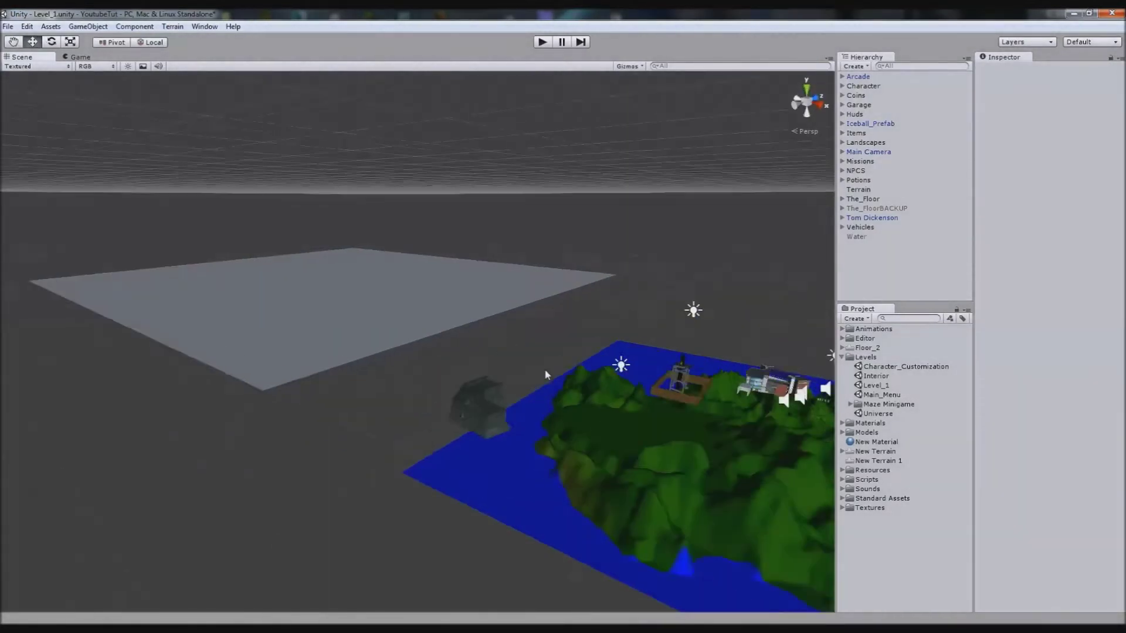
Step: Match the new terrain's height to The_Floor by setting its Y position to -305.1313
left_click(617, 486)
left_click_drag(617, 487, 655, 430, "alt")
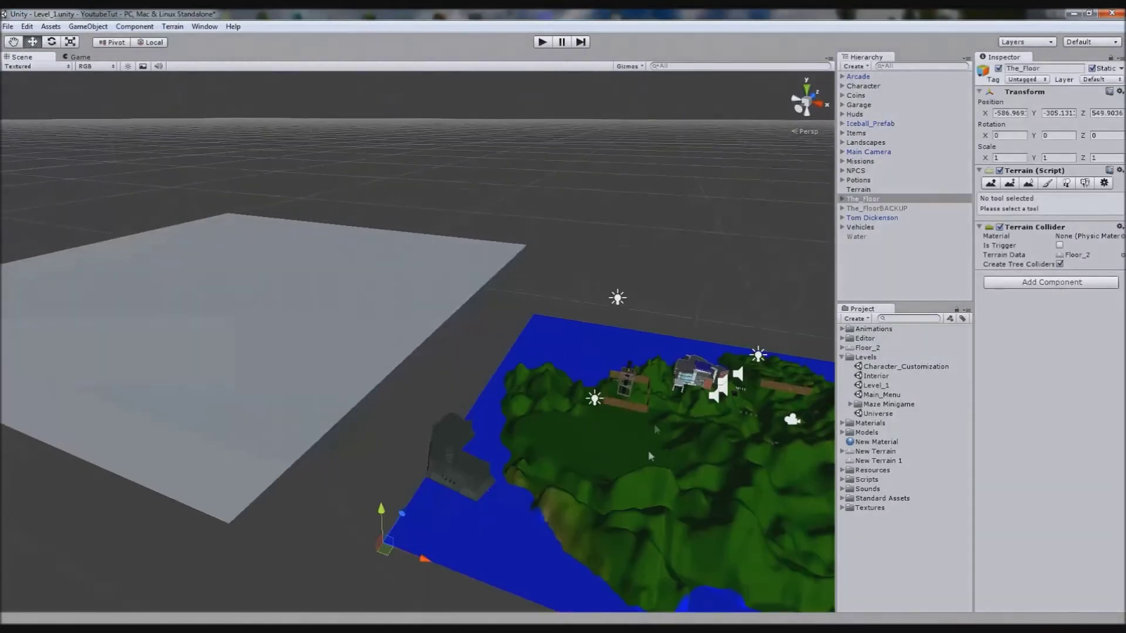
left_click(1010, 183)
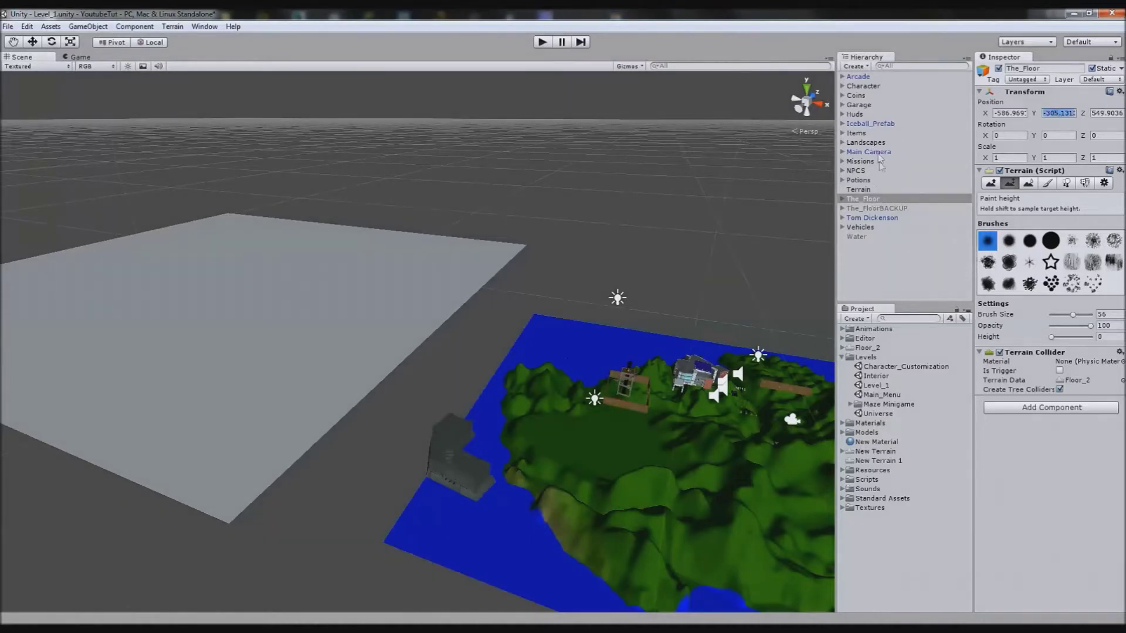
left_click(863, 190)
left_click(1057, 116)
type("-305.1313")
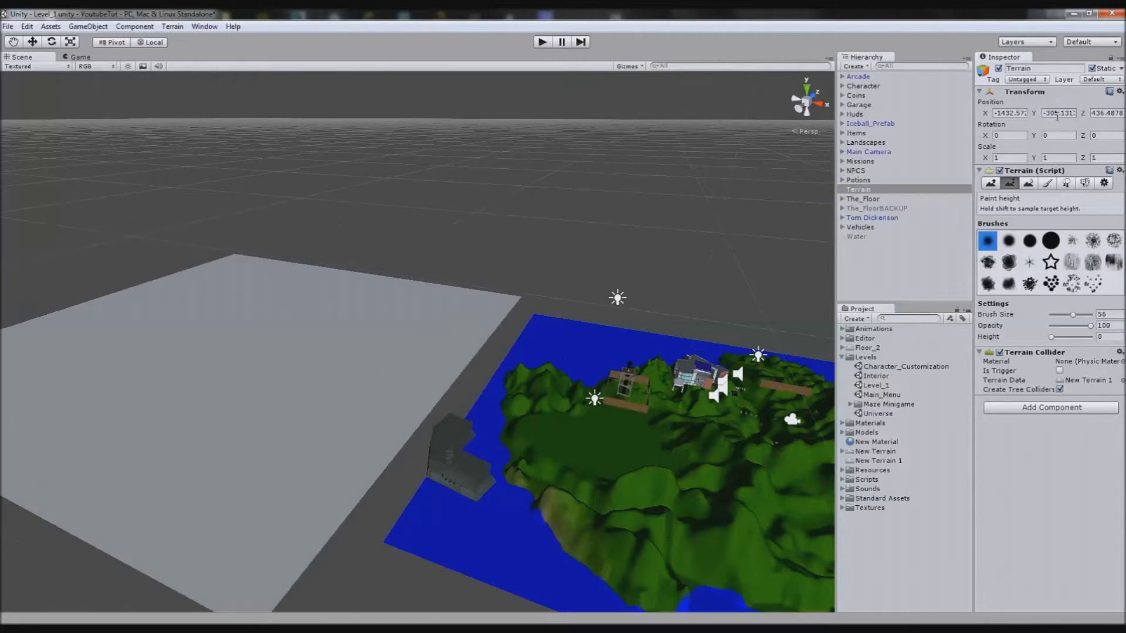
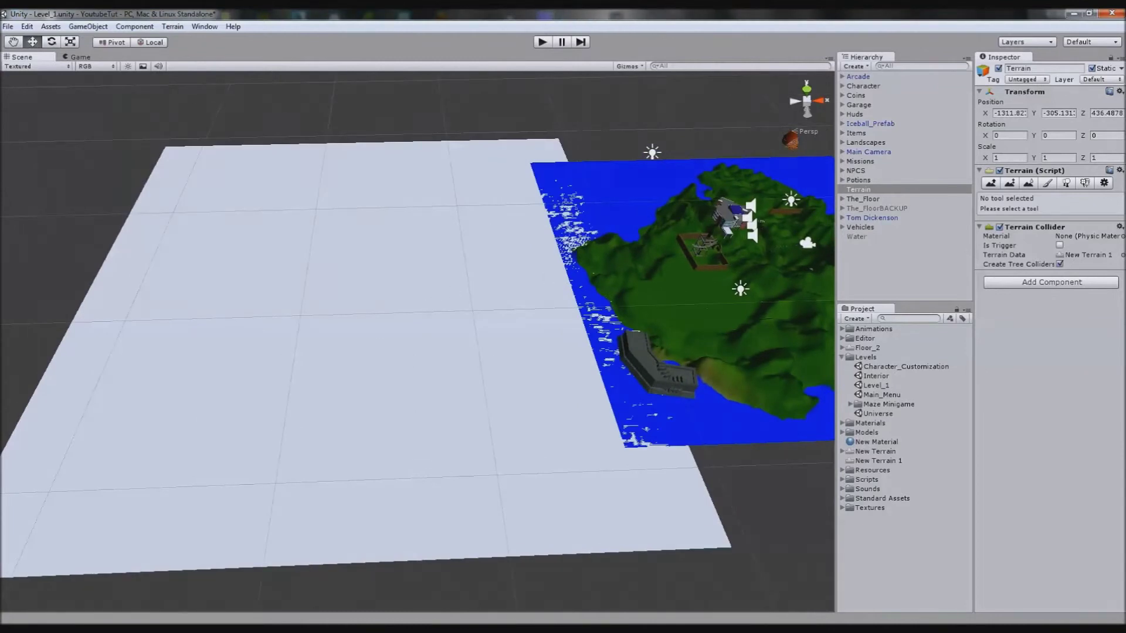
Step: Add the floor_grass texture as the new terrain's base paint texture, keeping the size at 15 by 15
left_click(1010, 183)
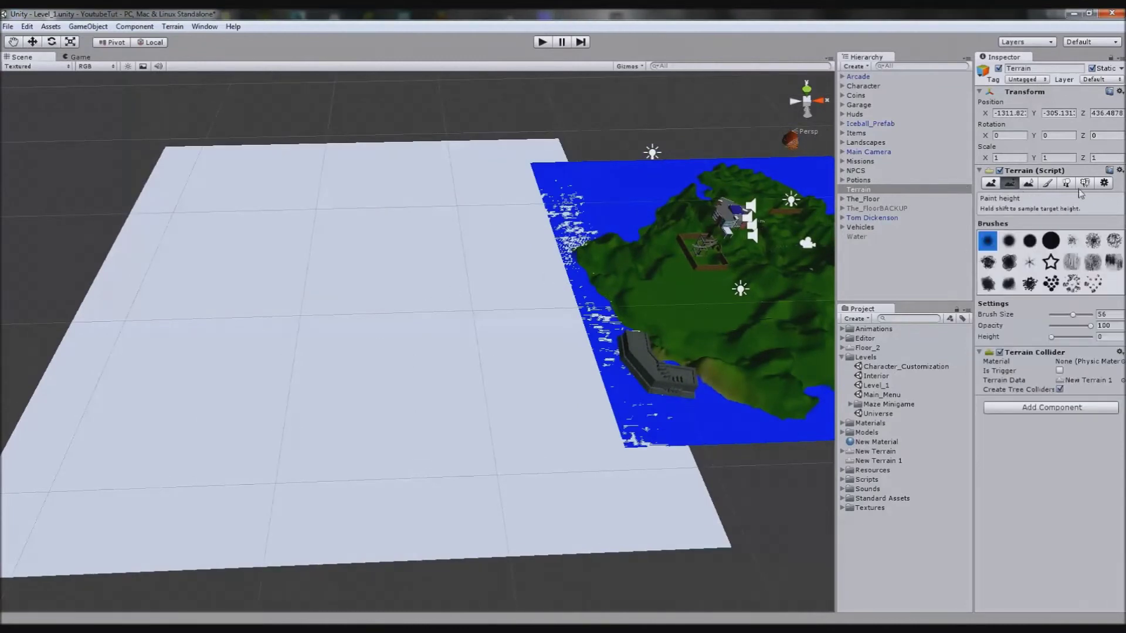
left_click(1028, 183)
left_click(1047, 183)
left_click(1081, 329)
left_click(1076, 341)
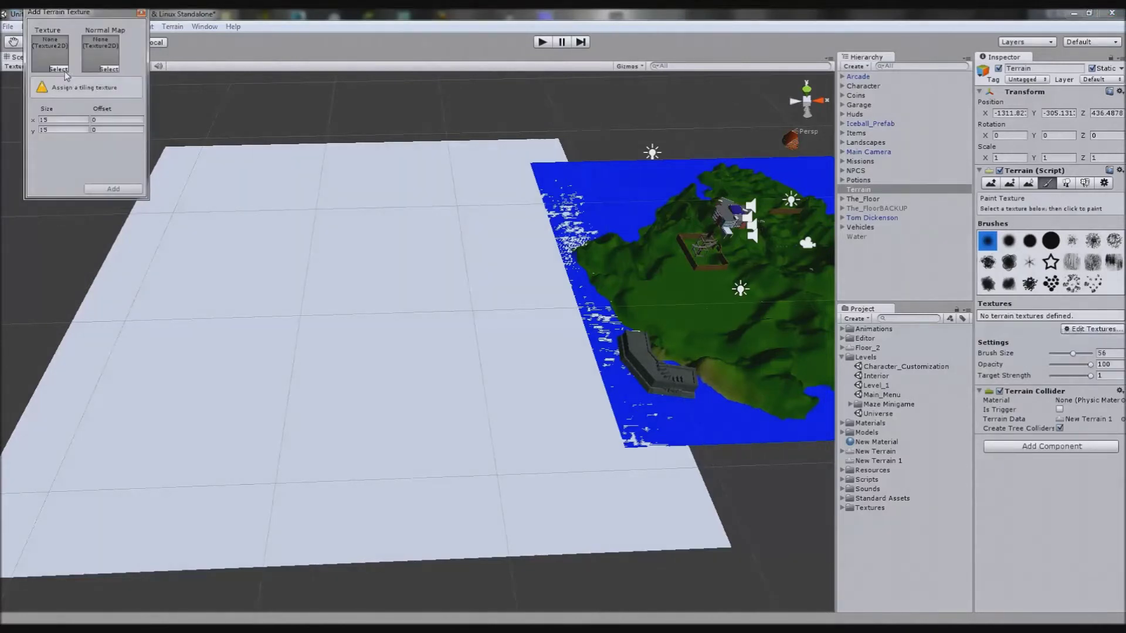
left_click(61, 69)
type("gra")
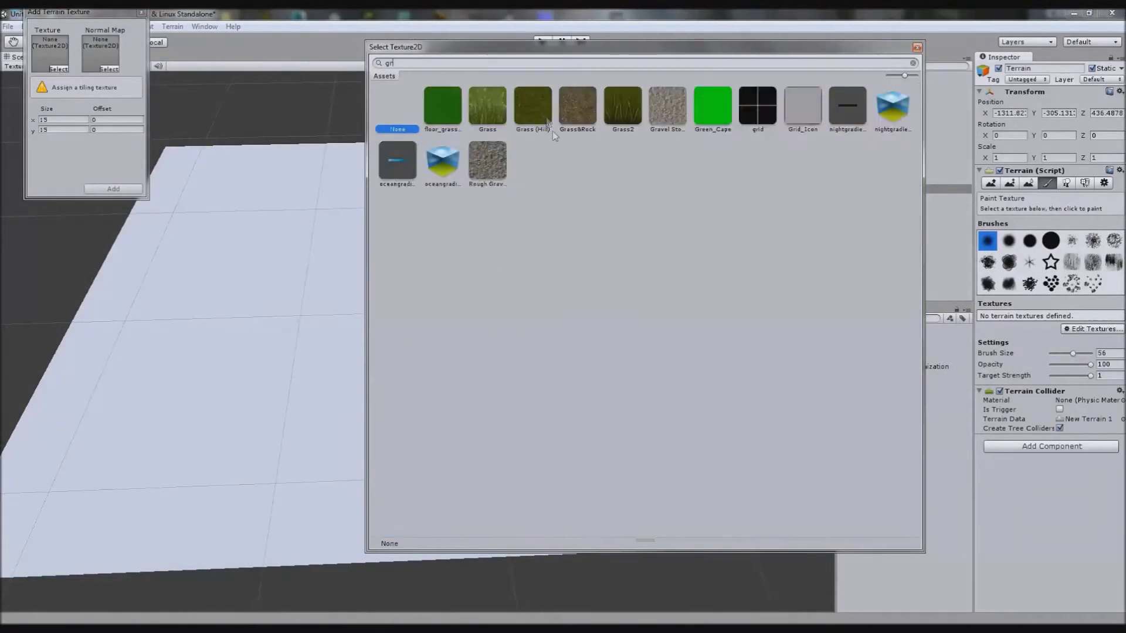
left_click(449, 126)
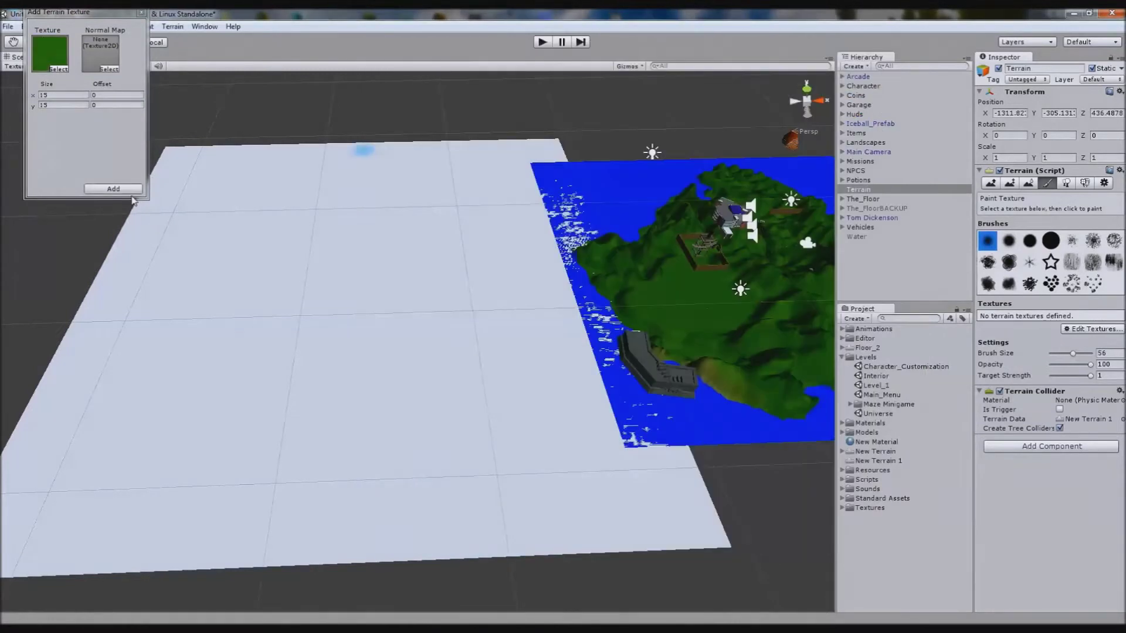
left_click(128, 190)
Step: Examine the grass-textured terrain and where its edge overlaps the island's floor
scroll(603, 399, "up", 3)
middle_click_drag(603, 400, 553, 399)
scroll(462, 424, "down", 10)
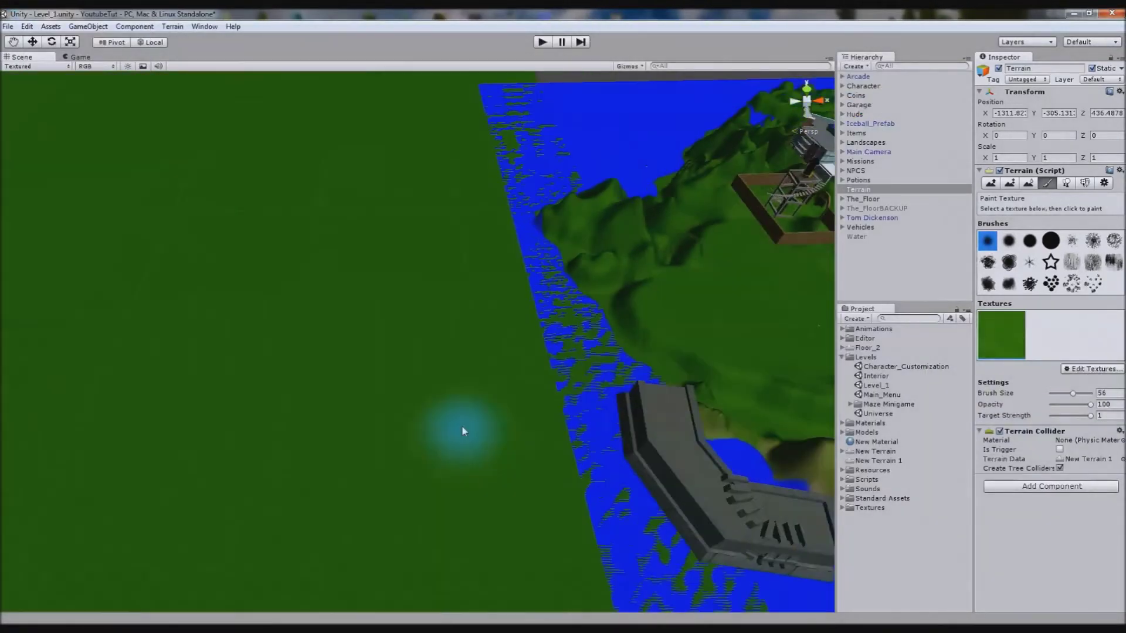
scroll(411, 421, "up", 5)
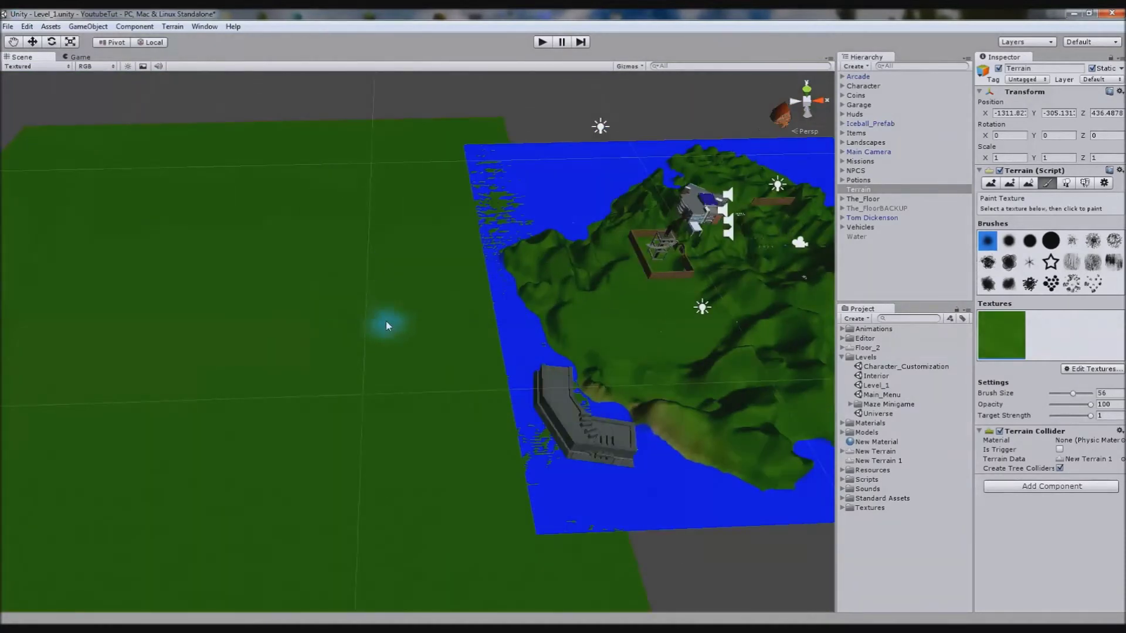
scroll(377, 344, "up", 5)
scroll(485, 424, "down", 5)
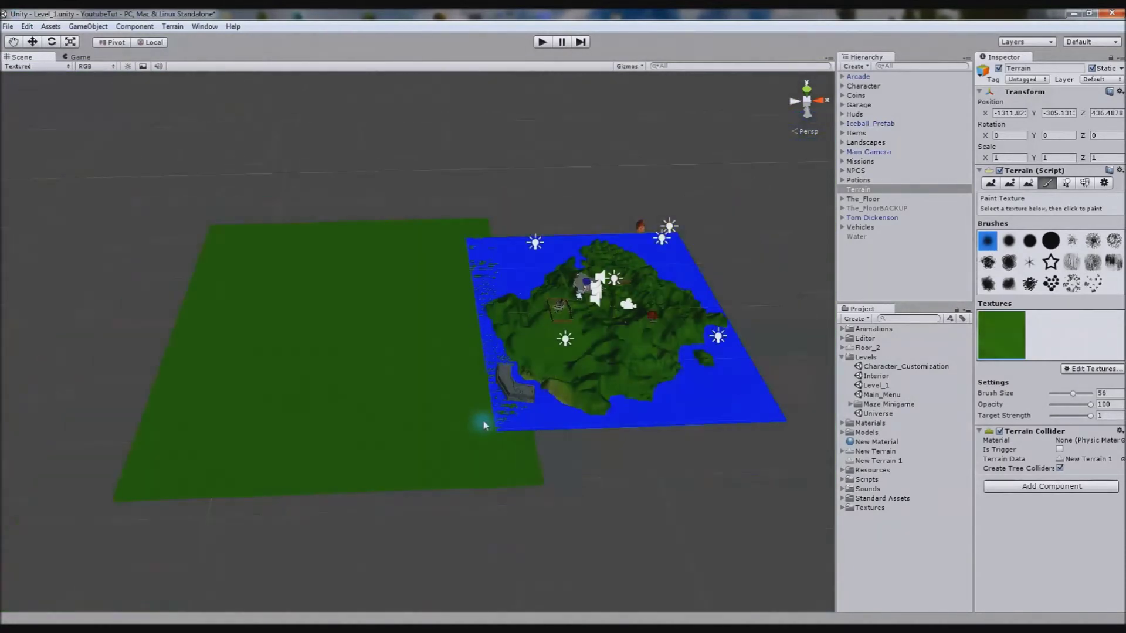
middle_click_drag(491, 414, 456, 414)
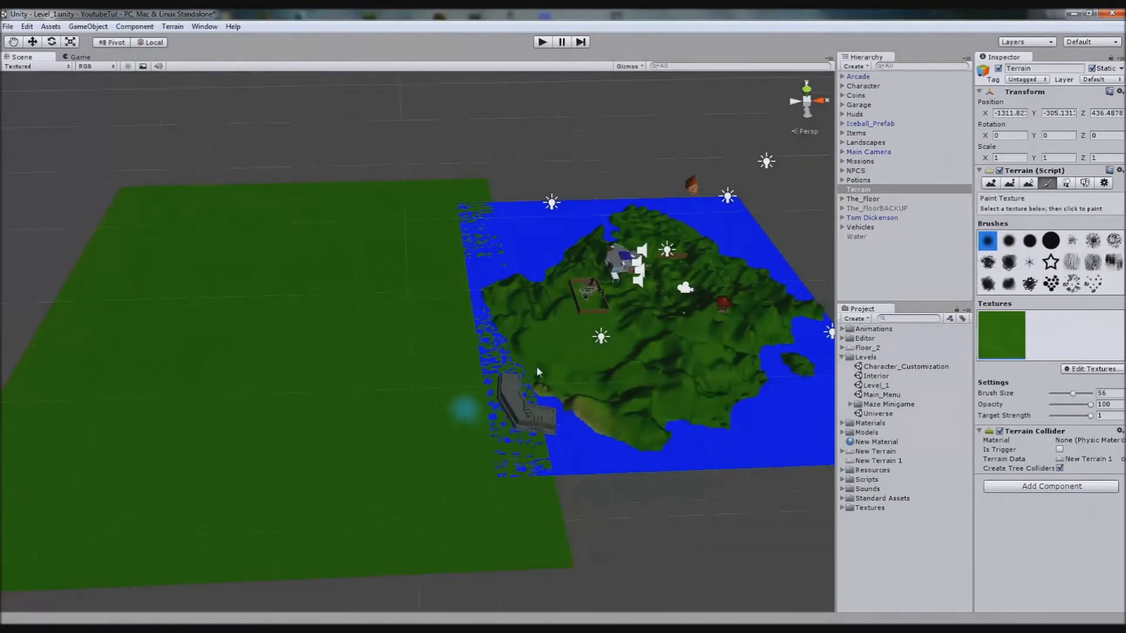
Step: Look at the terrain's border with the island from the top and set the Paint Height tool's height to 14
left_click(807, 91)
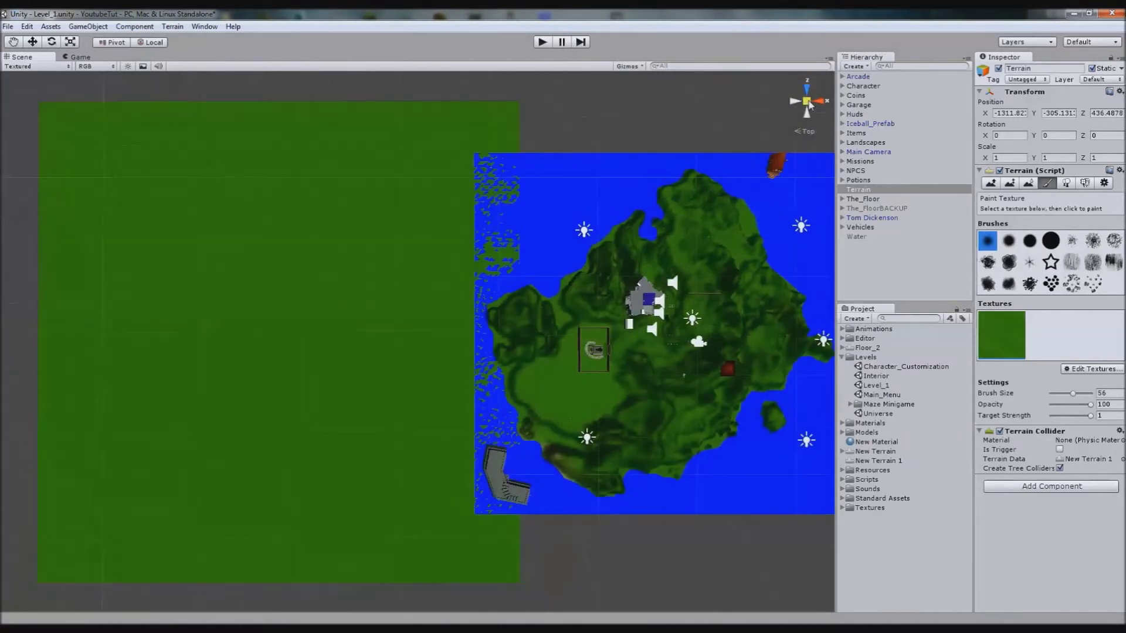
scroll(561, 359, "up", 5)
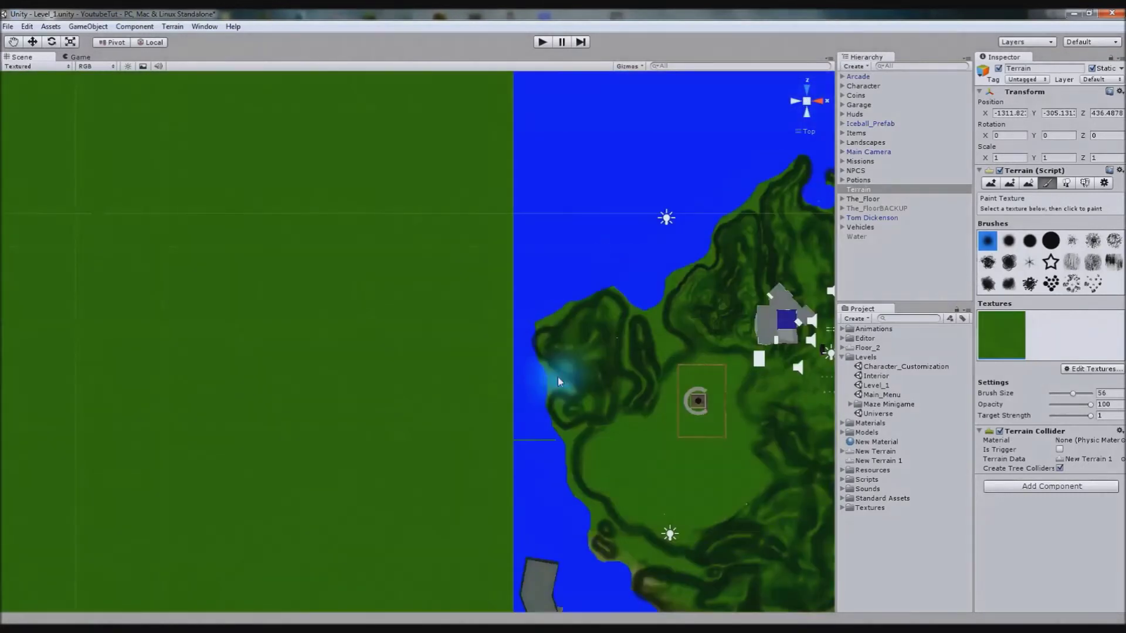
middle_click_drag(558, 377, 369, 264)
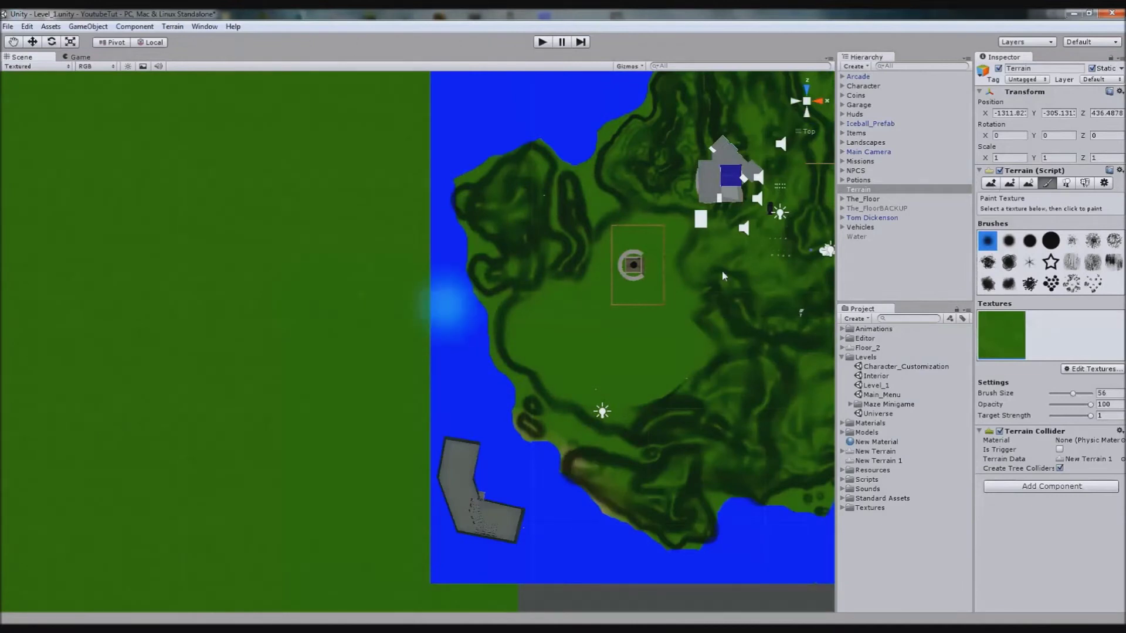
left_click(990, 183)
left_click(1010, 183)
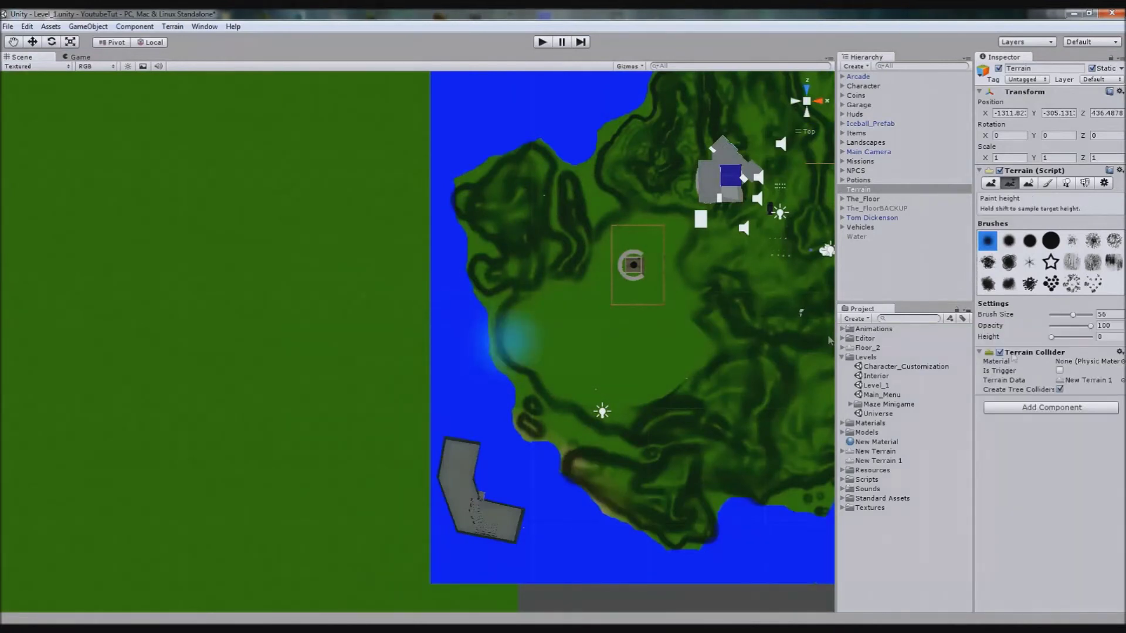
left_click(1055, 339)
left_click(1050, 339)
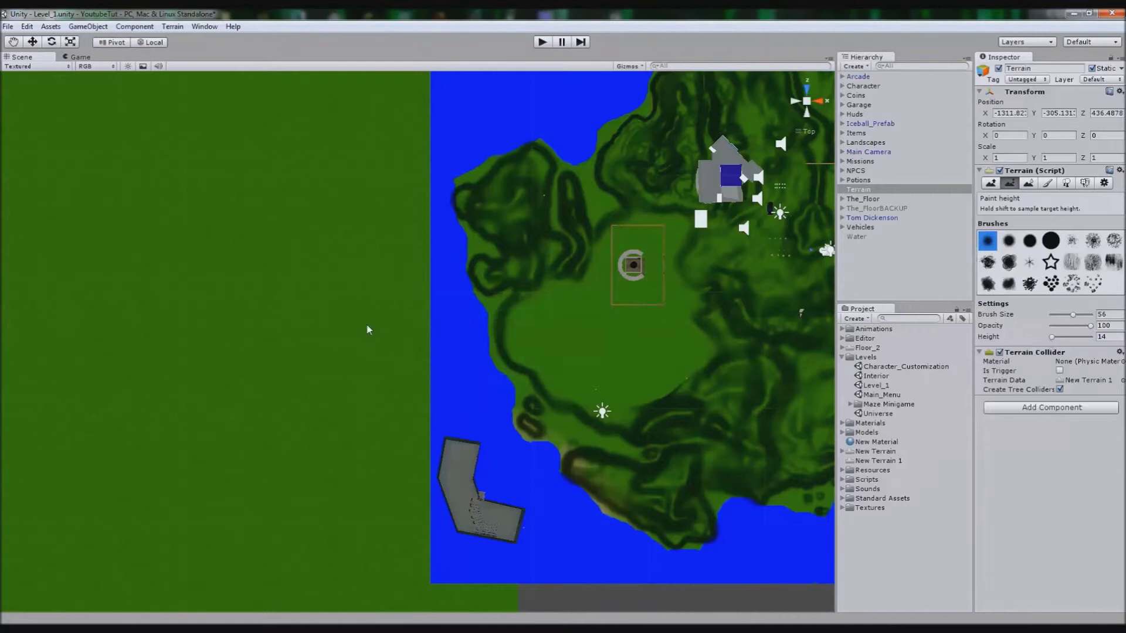
Step: Paint a raised strip joining the new terrain to the island's west side with Paint Height at brush size 56 and height 14
mouse_move(413, 340)
left_mouse_down()
mouse_move(508, 337)
mouse_move(403, 326)
mouse_move(509, 339)
mouse_move(448, 363)
left_mouse_up()
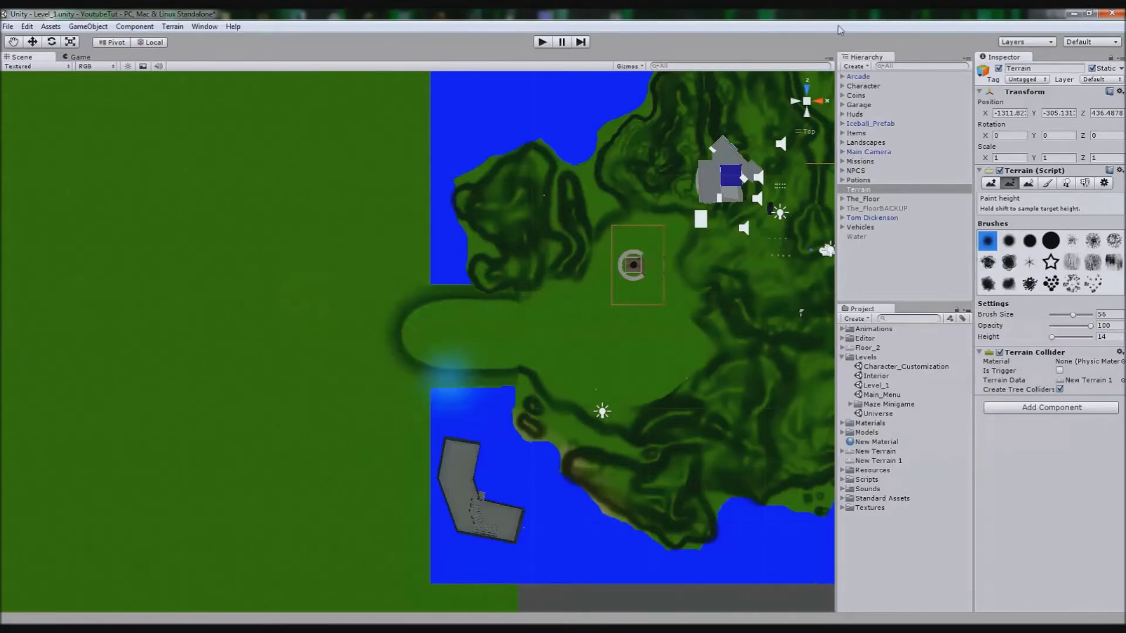
left_click(807, 101)
left_click_drag(698, 317, 753, 176, "alt")
scroll(354, 452, "down", 5)
middle_click_drag(354, 481, 487, 492)
scroll(492, 475, "down", 6)
mouse_move(522, 405)
left_mouse_down("alt")
mouse_move(531, 486)
mouse_move(525, 480)
left_mouse_up("alt")
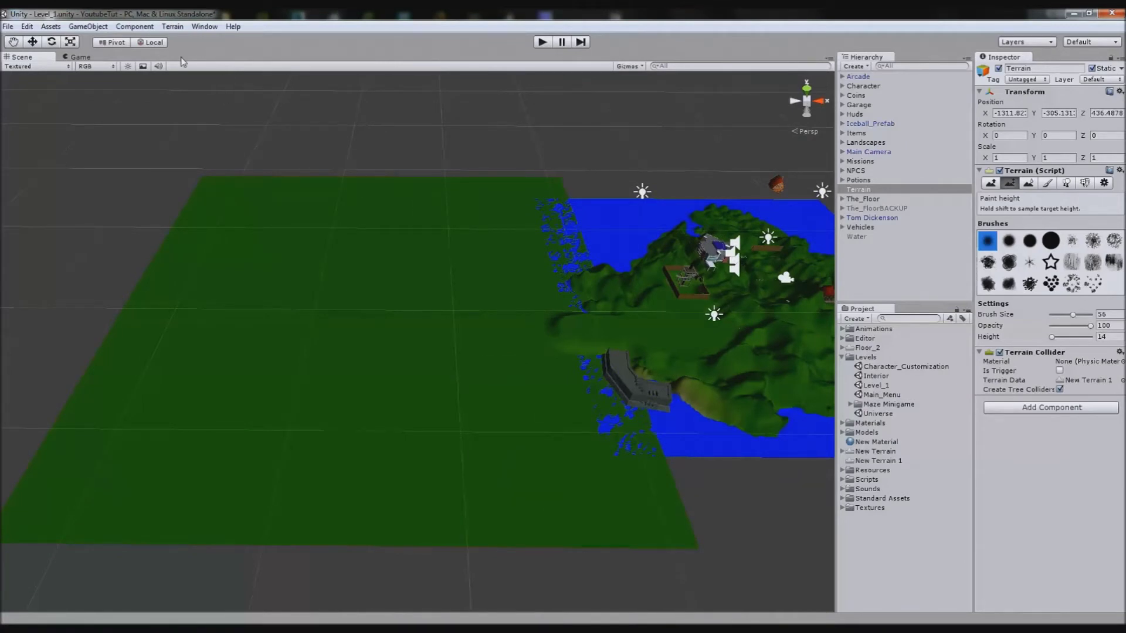
left_click(569, 352)
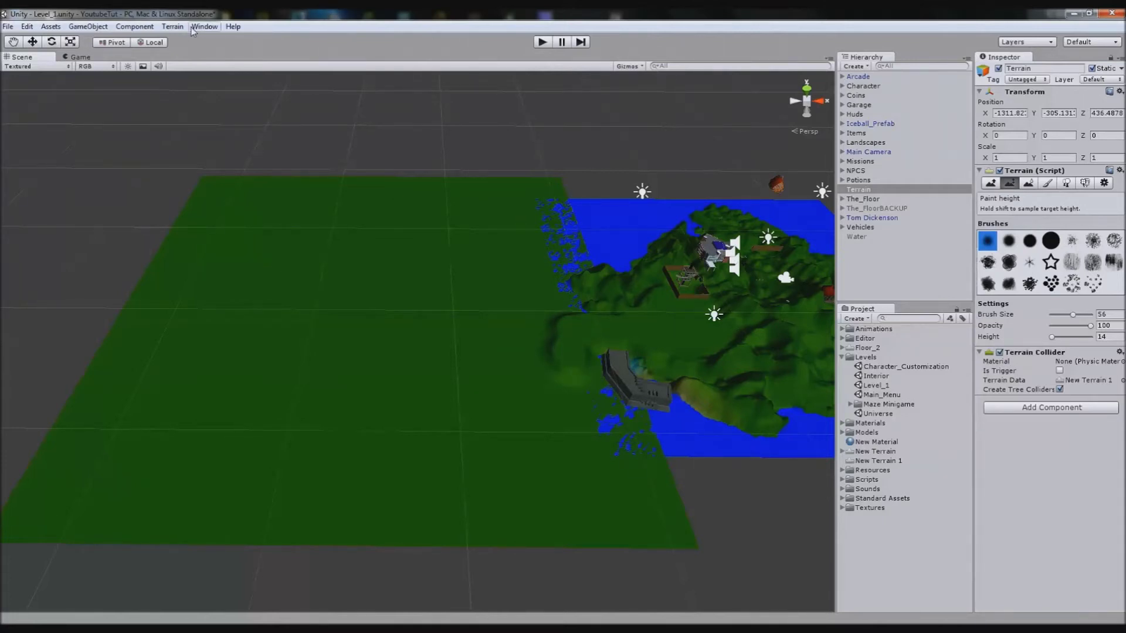
Step: Export the new terrain's raw heightmap to the YoutubeTut folder as cityterrain
left_click(172, 27)
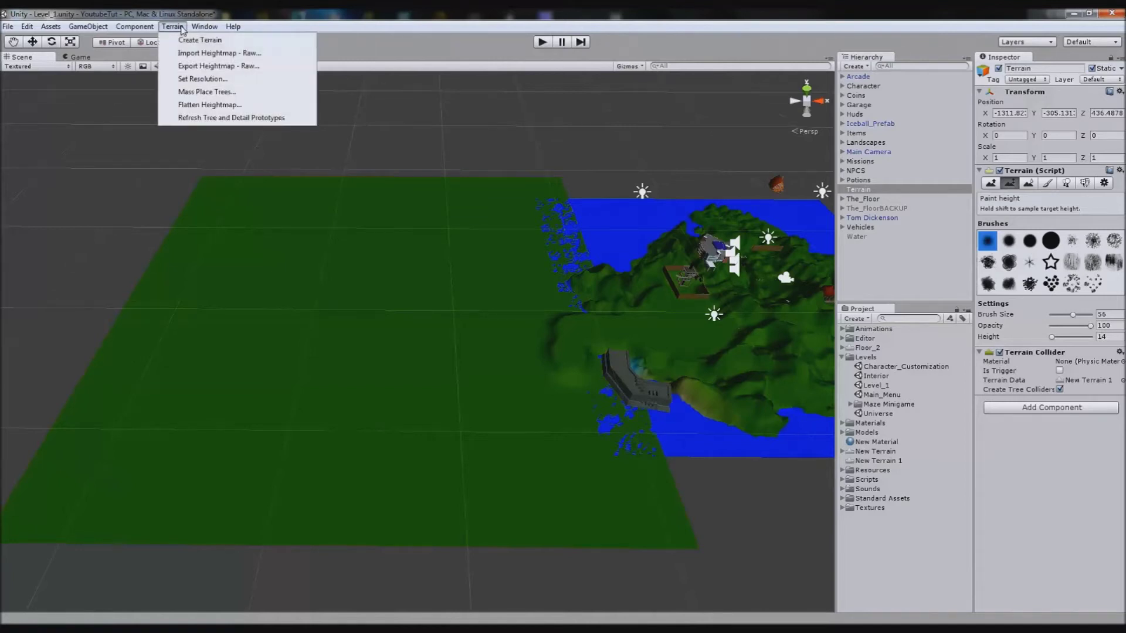
left_click(205, 67)
left_click(169, 209)
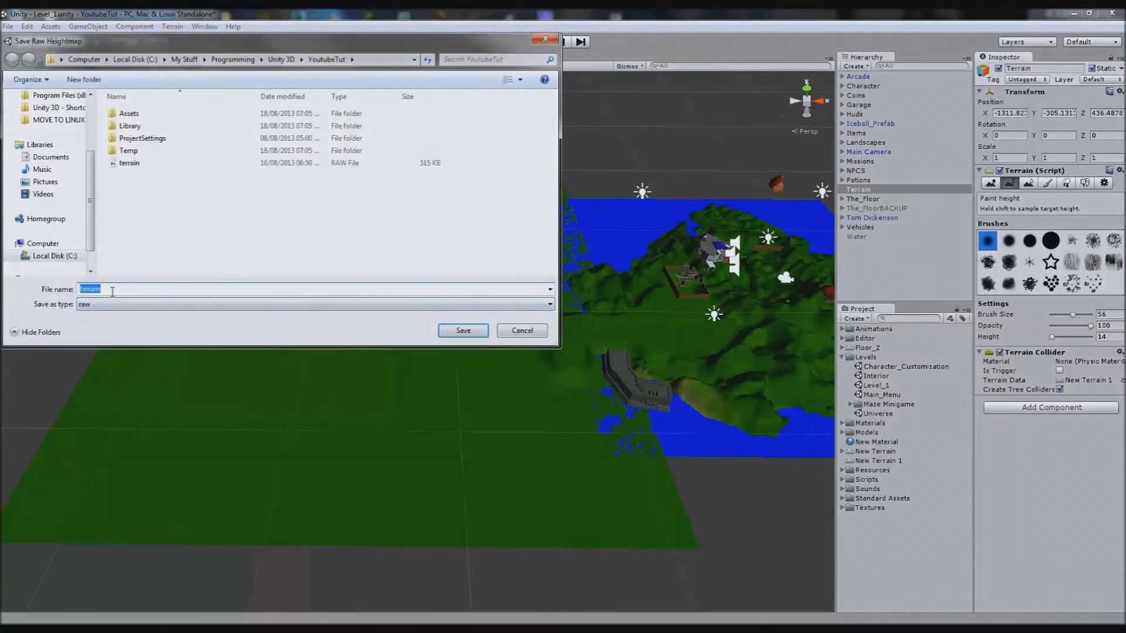
key("Home")
type("city")
key("Return")
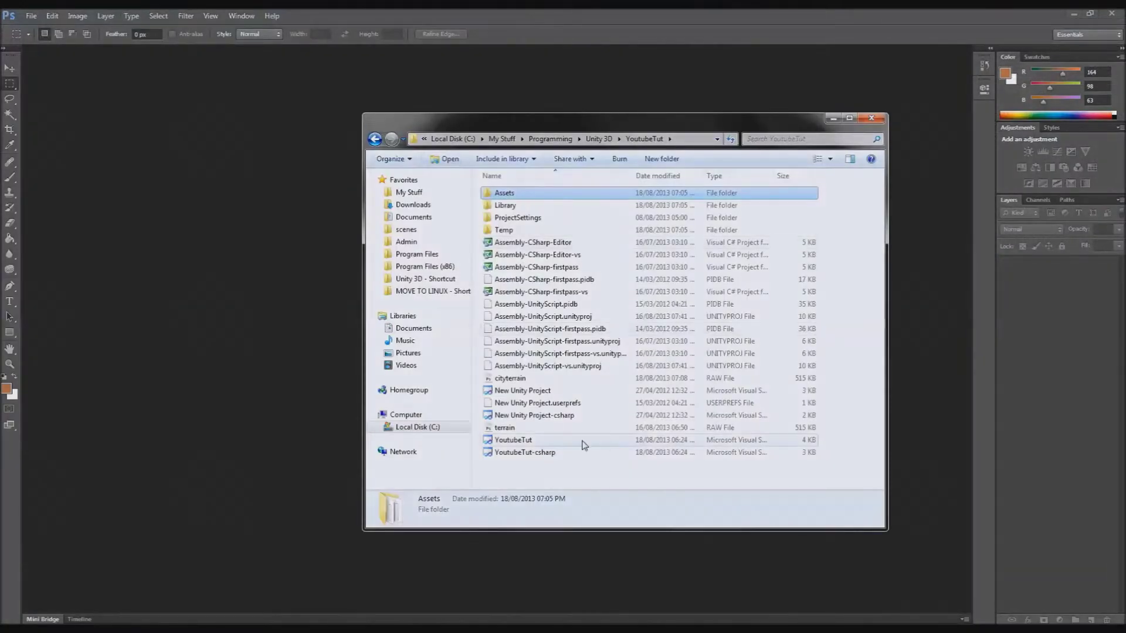
Step: Open the exported cityterrain.raw in Photoshop with the proposed raw import options and inspect the dark heightmap
left_click_drag(509, 378, 222, 308)
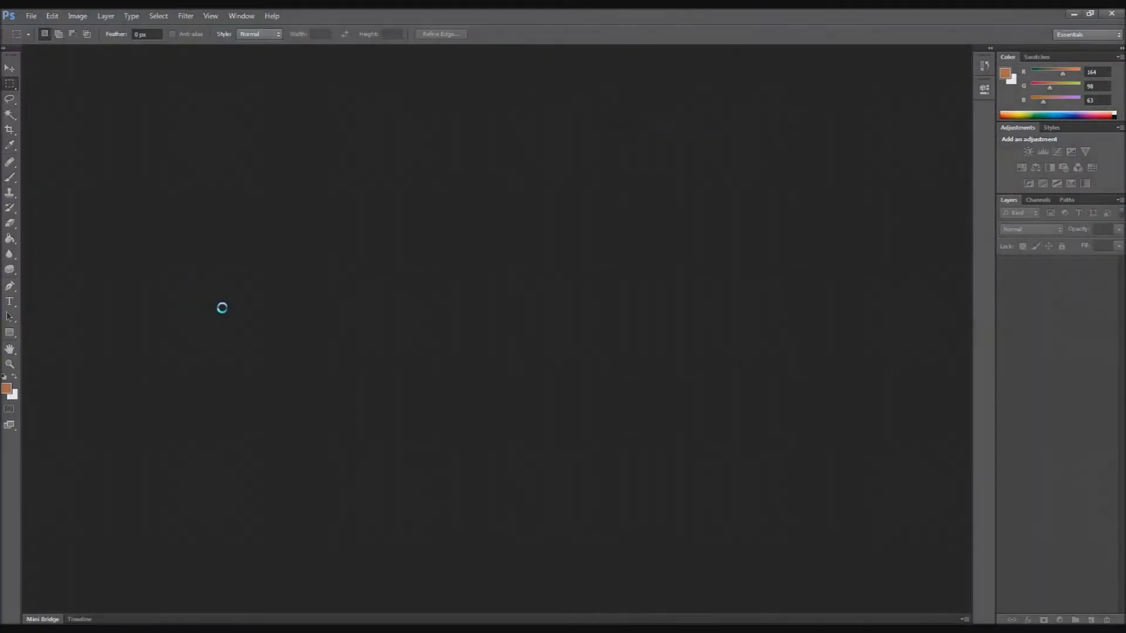
left_click(626, 132)
key("ctrl+plus")
key("ctrl+minus")
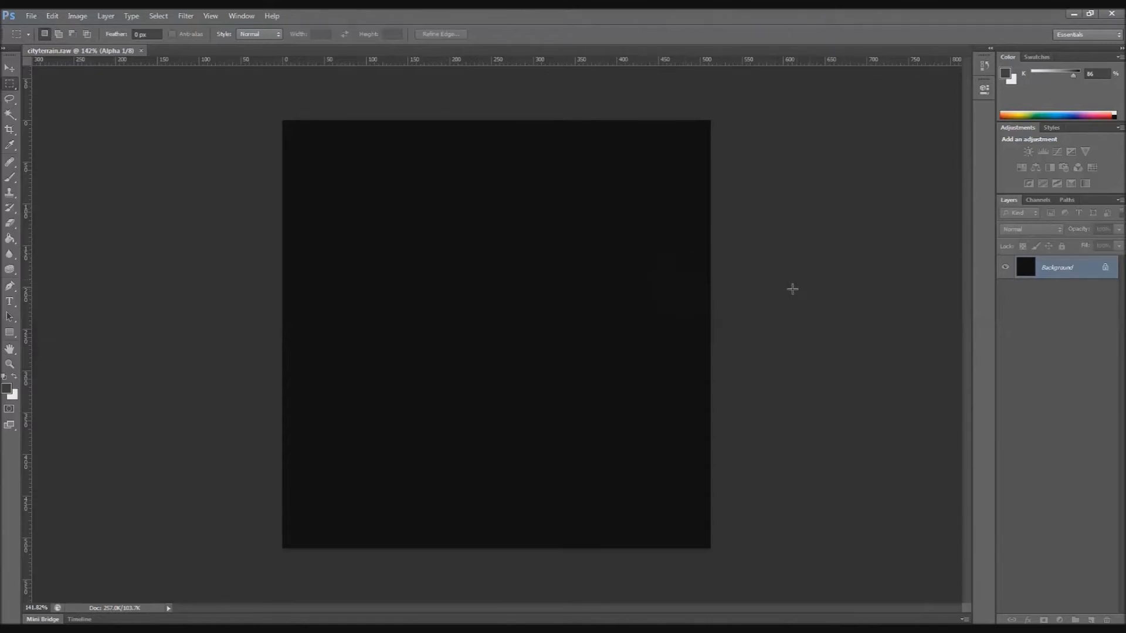
scroll(763, 278, "up", 3, "alt")
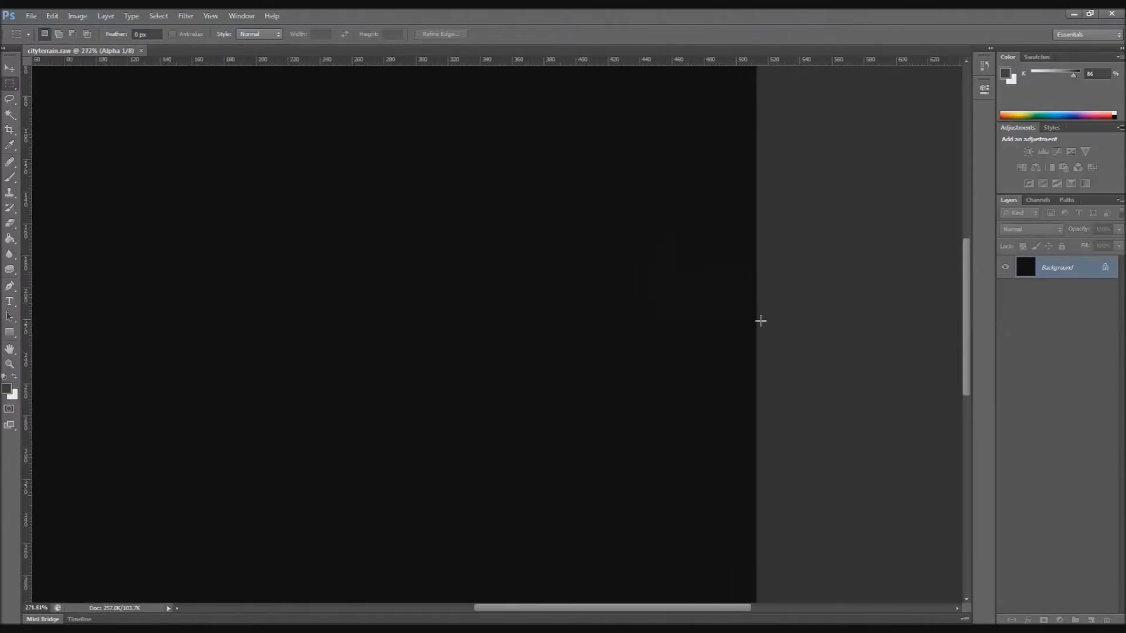
scroll(646, 304, "down", 4, "alt")
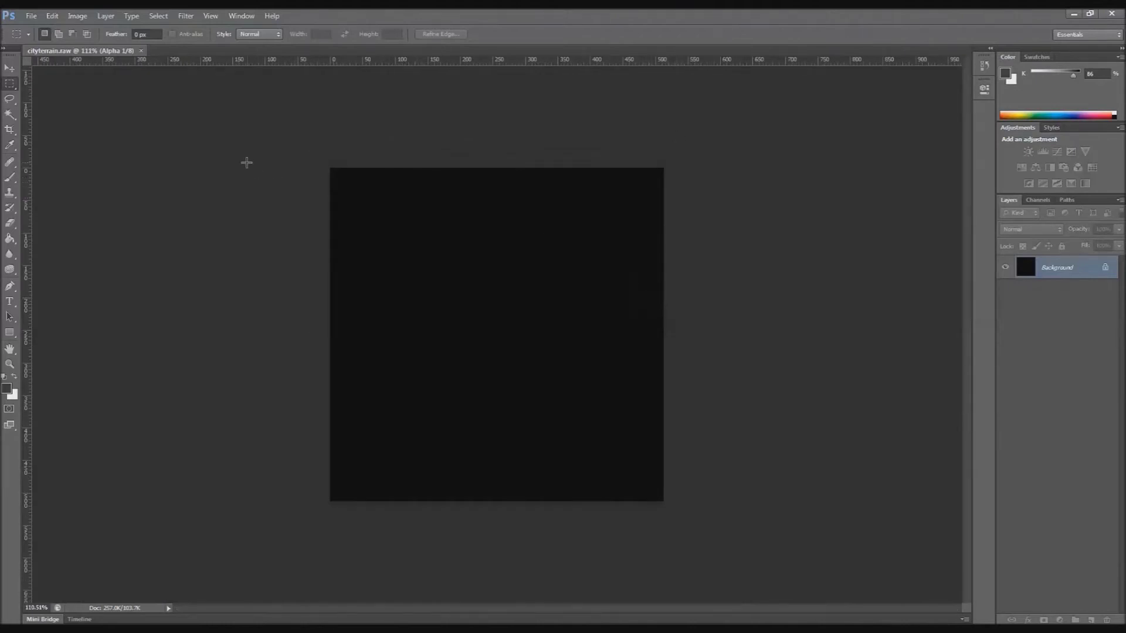
Step: Select the entire heightmap canvas, flip it vertically and clear the selection
left_click(52, 16)
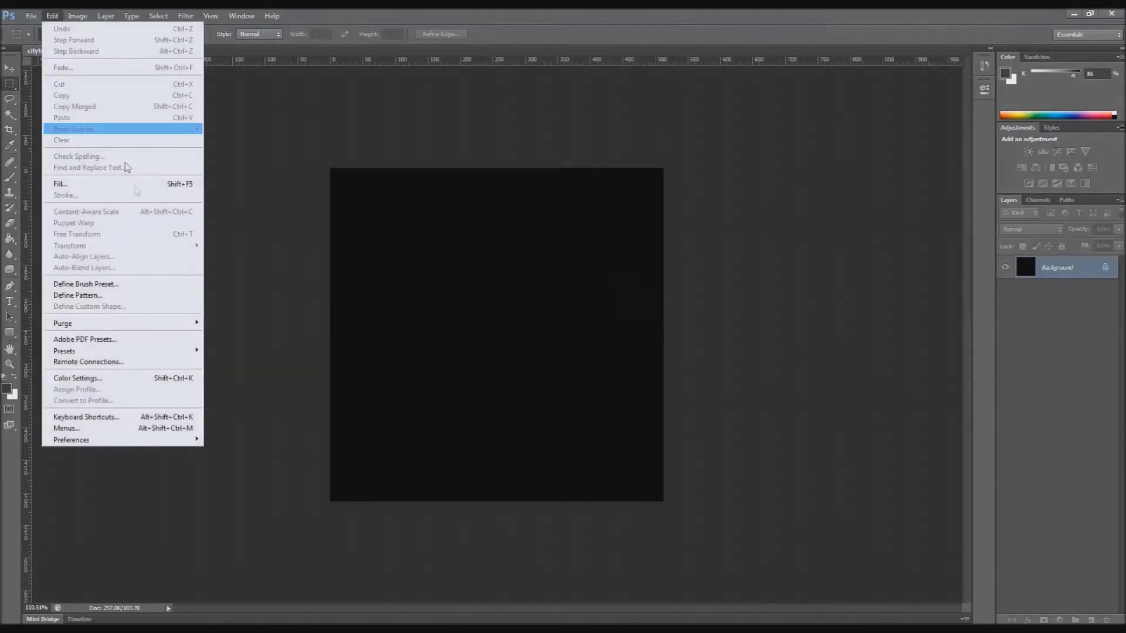
left_click(357, 112)
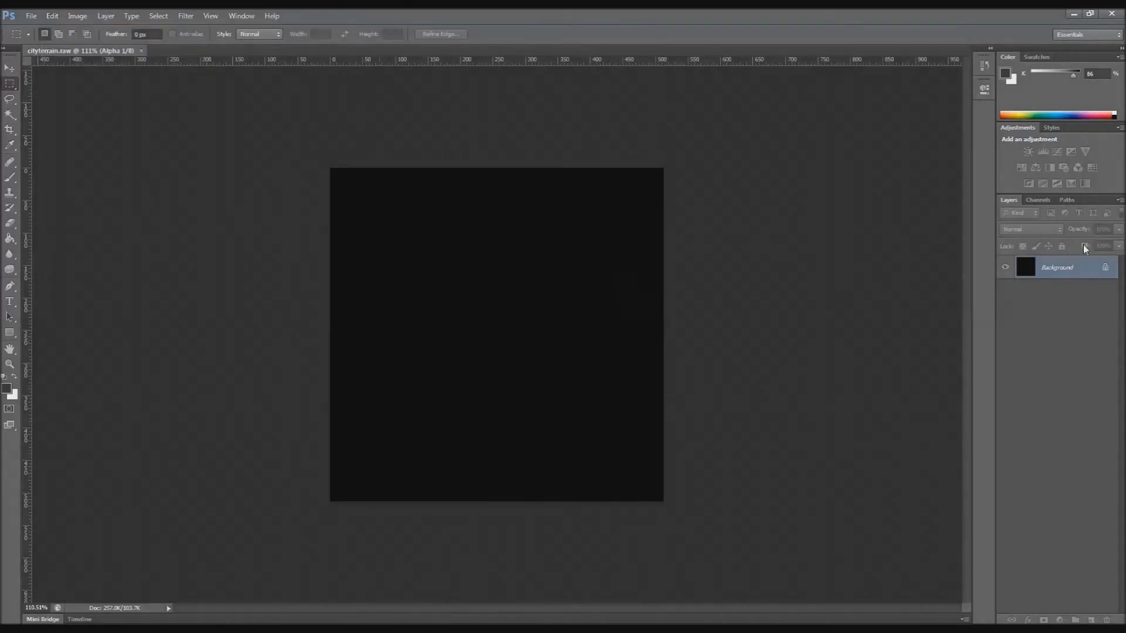
key("ctrl+a")
left_click(52, 16)
mouse_move(154, 246)
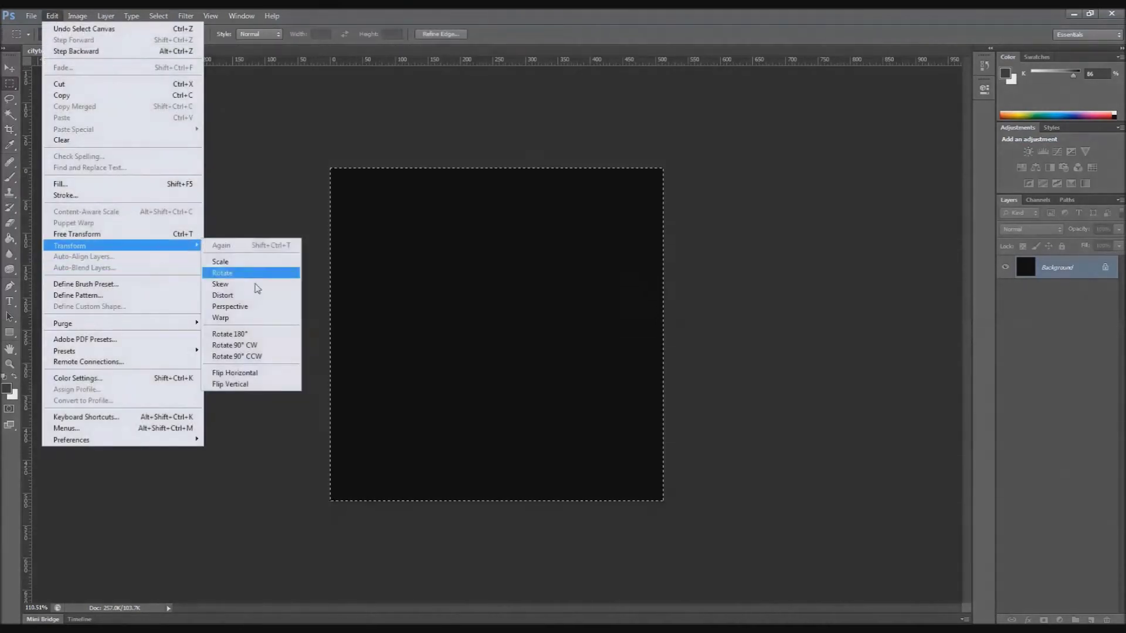
left_click(255, 384)
key("ctrl+d")
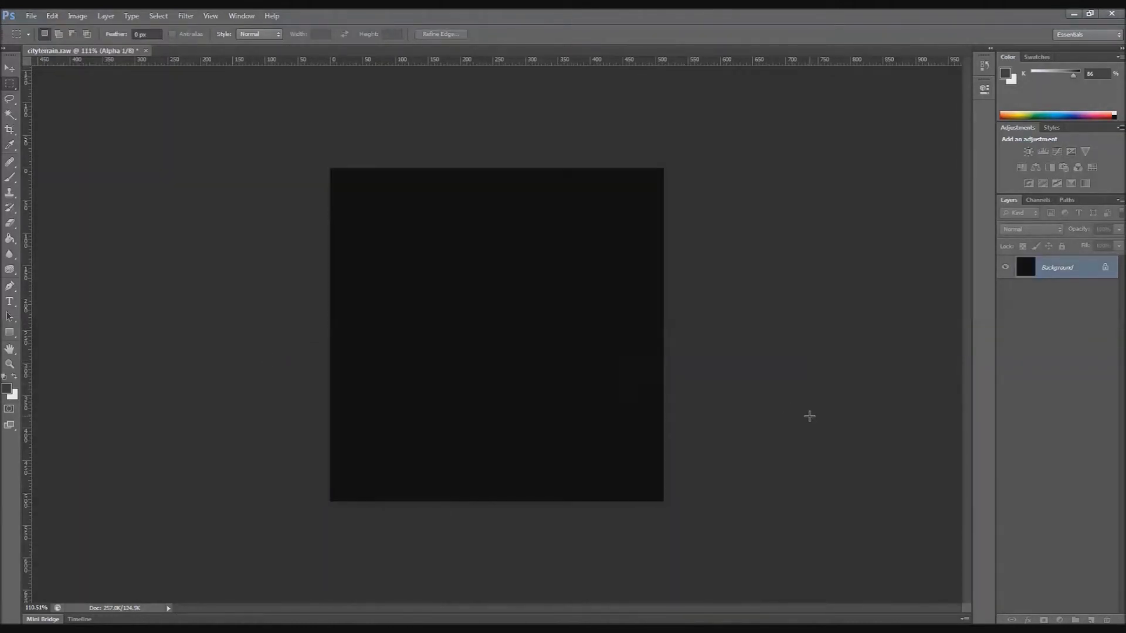
Step: Sample the heightmap's near-black colour for the Brush tool and enlarge the brush to 45 px
left_click(9, 177)
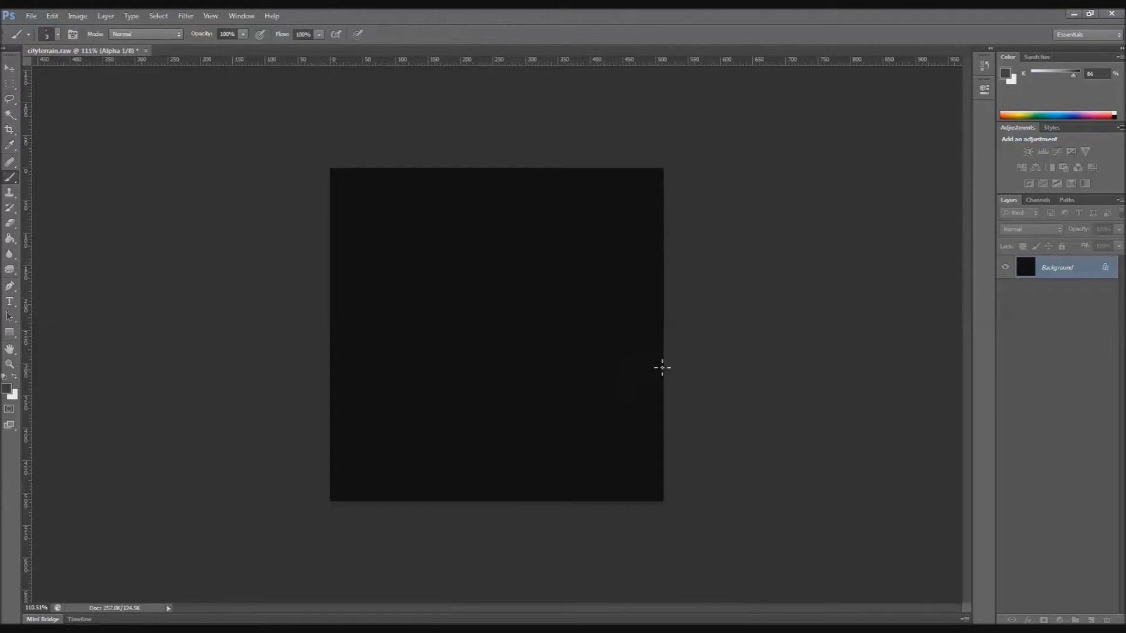
left_click(631, 377, "alt")
scroll(661, 382, "up", 5, "alt")
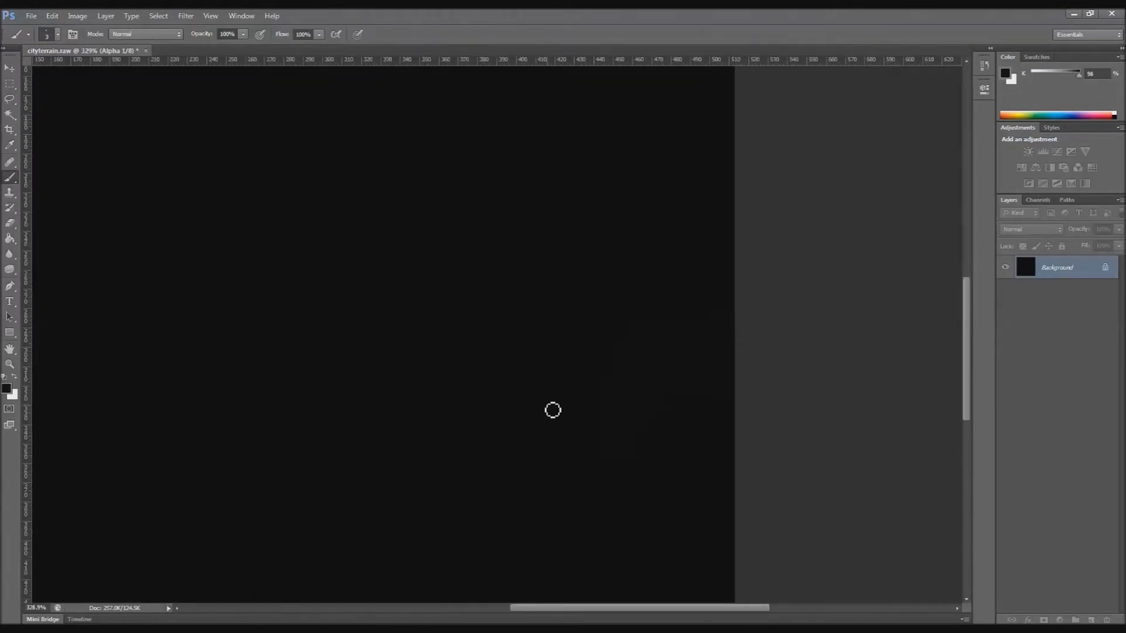
key("bracketright")
key("bracketright")
key("bracketright")
key("bracketright")
key("bracketright")
key("bracketright")
key("bracketright")
scroll(464, 481, "down", 3, "alt")
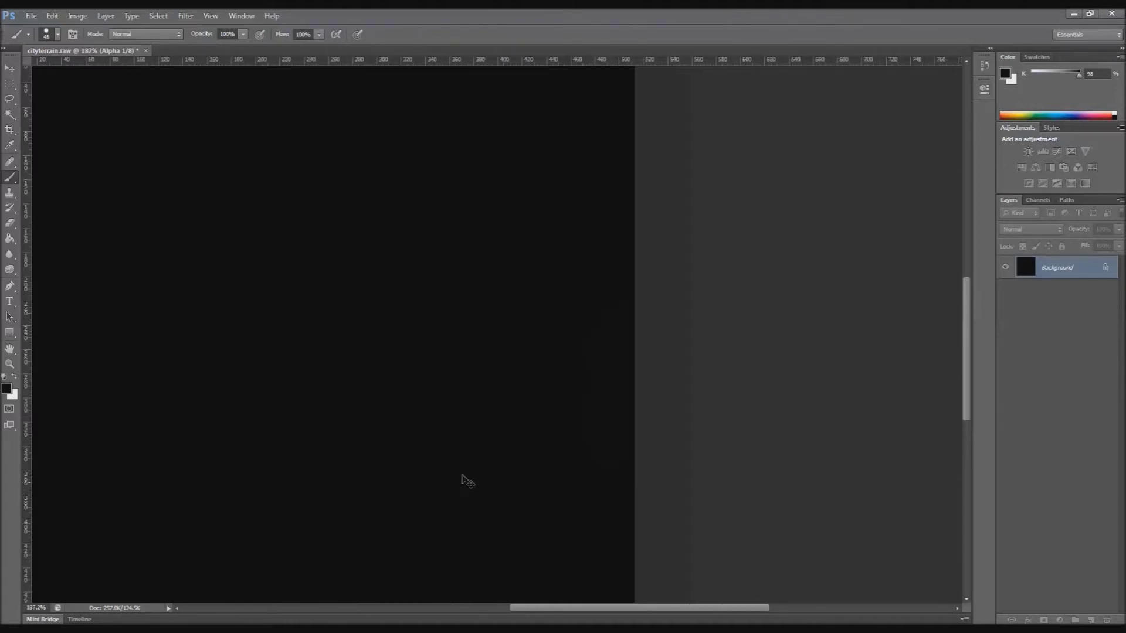
Step: Lower the brush hardness for a soft edge and paint near-black across the upper part of the heightmap
left_click(58, 35)
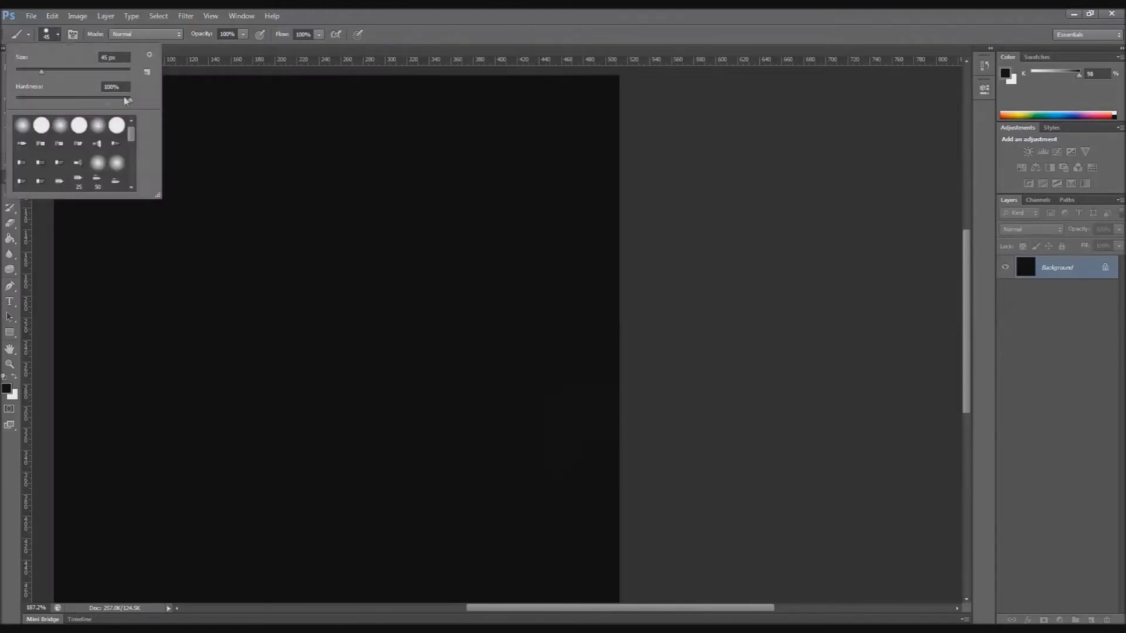
left_click_drag(131, 101, 42, 105)
left_click(364, 241)
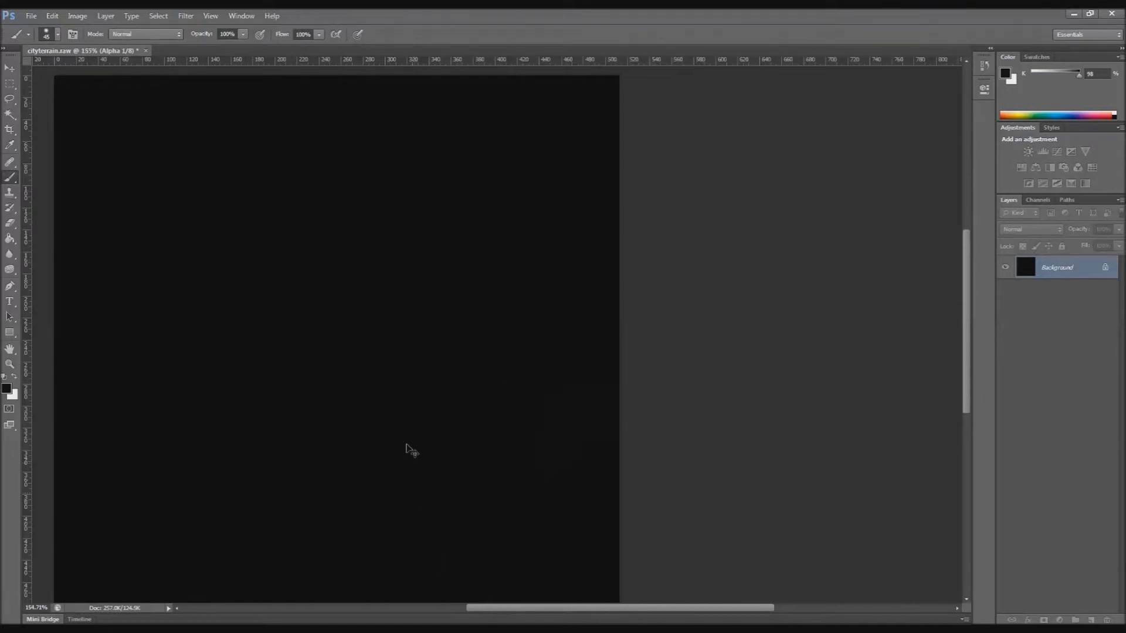
scroll(407, 446, "down", 2, "alt")
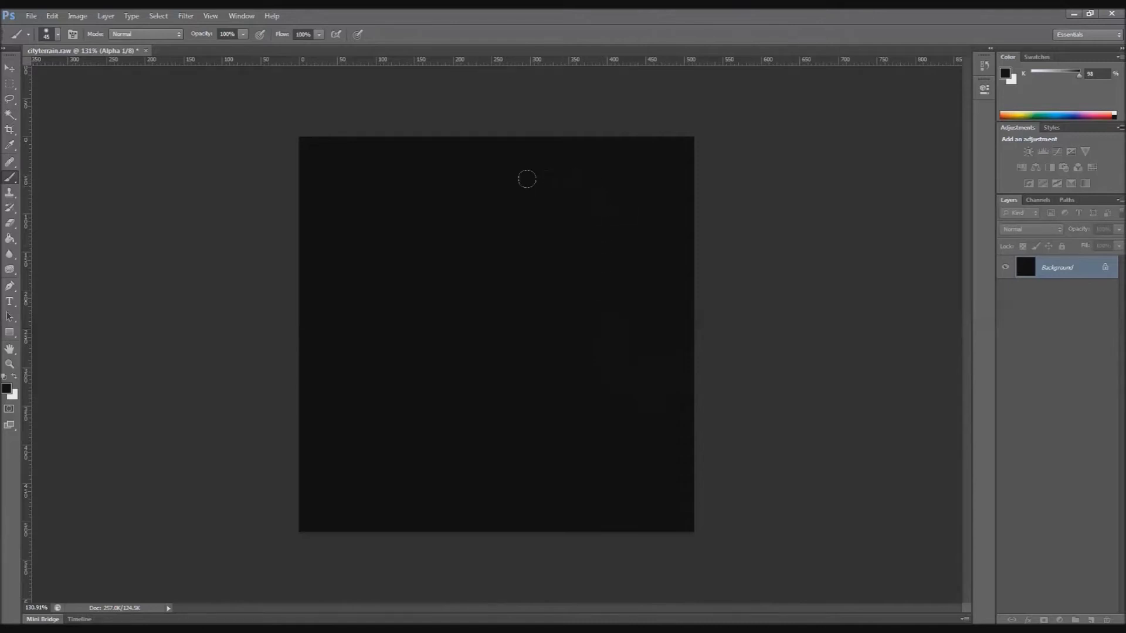
mouse_move(439, 178)
left_mouse_down()
mouse_move(364, 181)
mouse_move(333, 262)
mouse_move(334, 483)
mouse_move(583, 490)
mouse_move(600, 395)
mouse_move(517, 478)
mouse_move(595, 468)
mouse_move(466, 464)
mouse_move(351, 430)
mouse_move(369, 209)
left_mouse_up()
Step: Try a white brush stroke near the heightmap's right edge, undo it and restore the near-black foreground colour
scroll(799, 406, "up", 6, "ctrl")
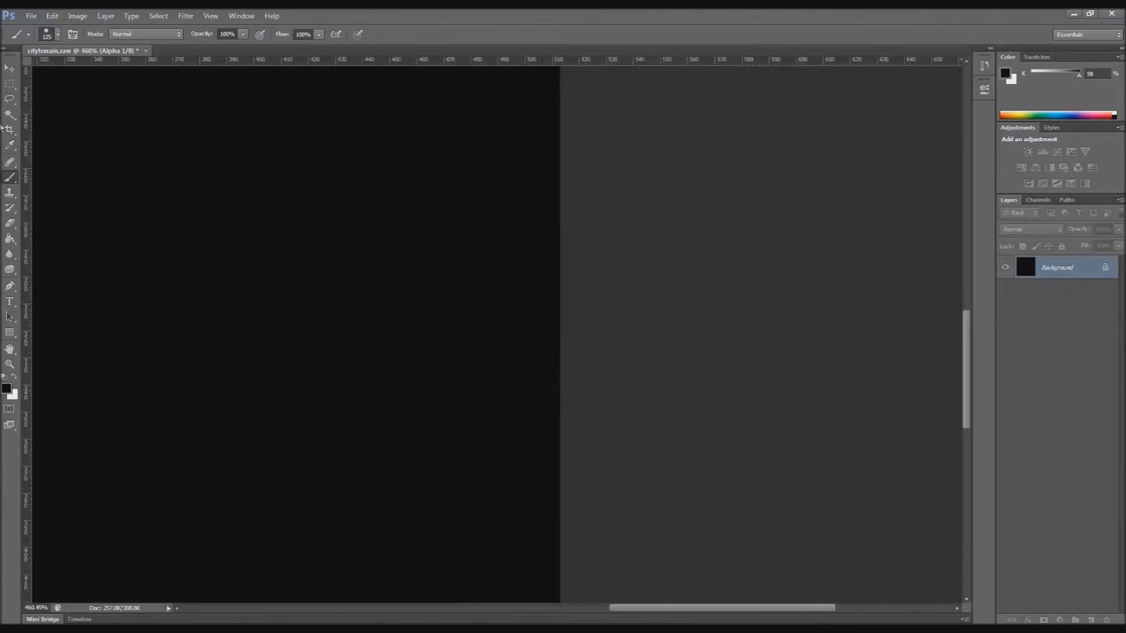
key("x")
left_click_drag(405, 463, 372, 444)
key("ctrl+z")
key("x")
Step: Set the foreground colour to the slightly lighter dark grey 111111
scroll(294, 420, "down", 17, "alt")
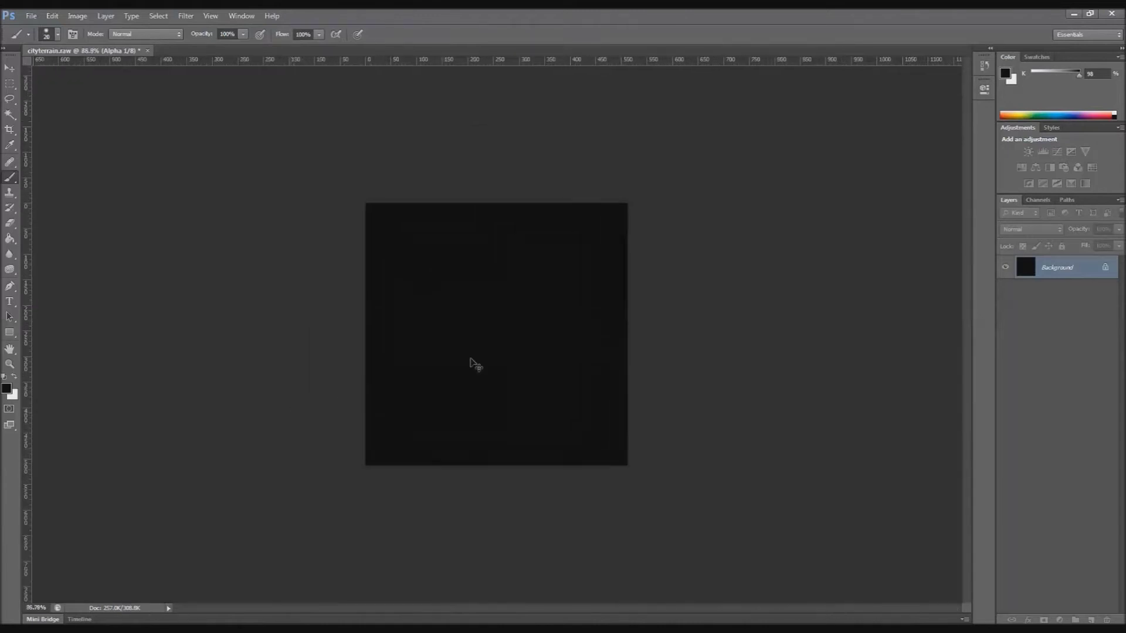
scroll(475, 365, "up", 1, "alt")
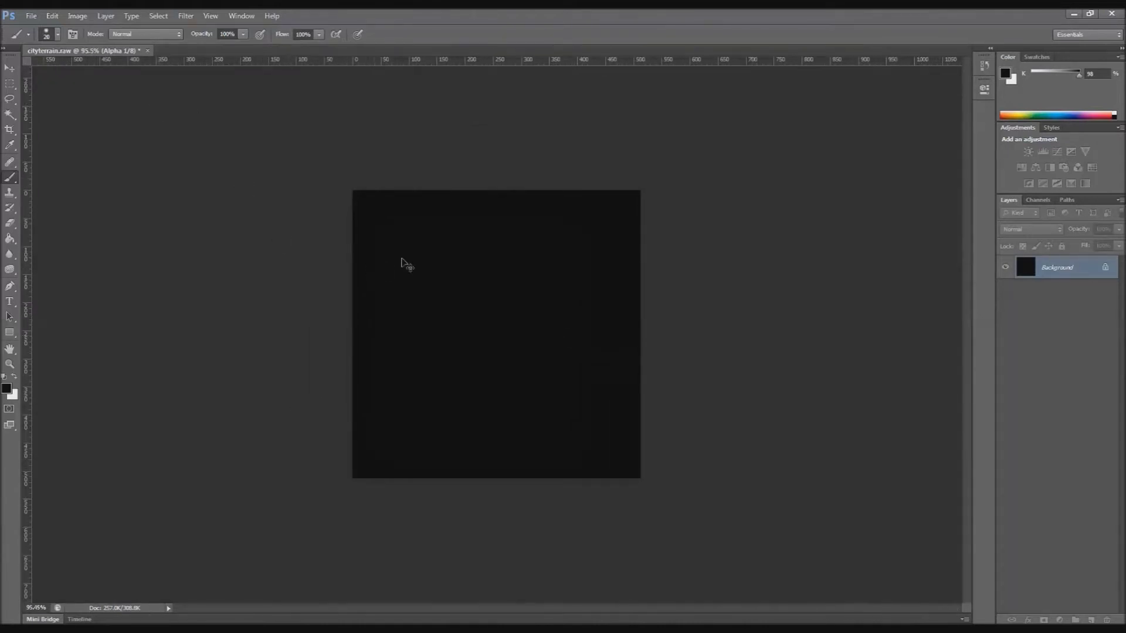
scroll(437, 271, "up", 3, "alt")
left_click(7, 390)
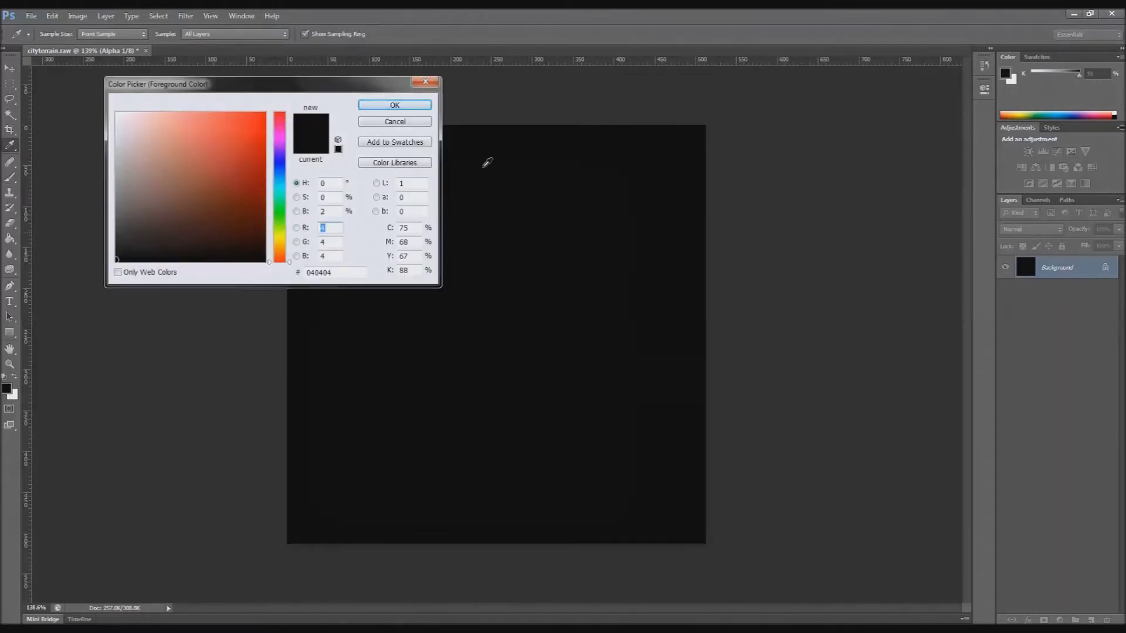
left_click(114, 252)
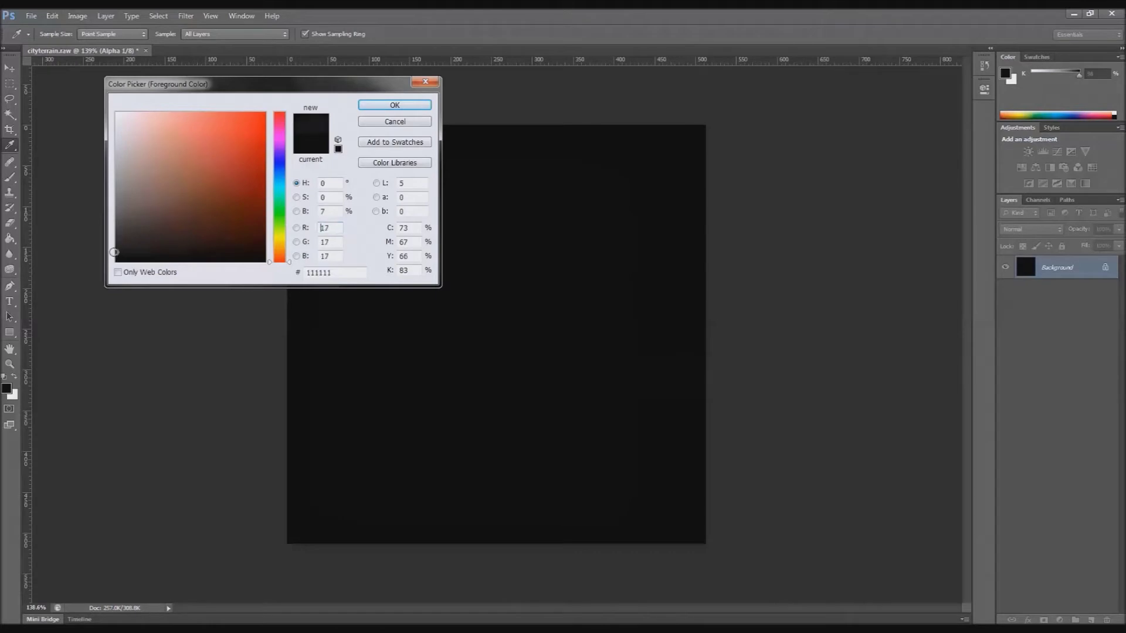
left_click(389, 107)
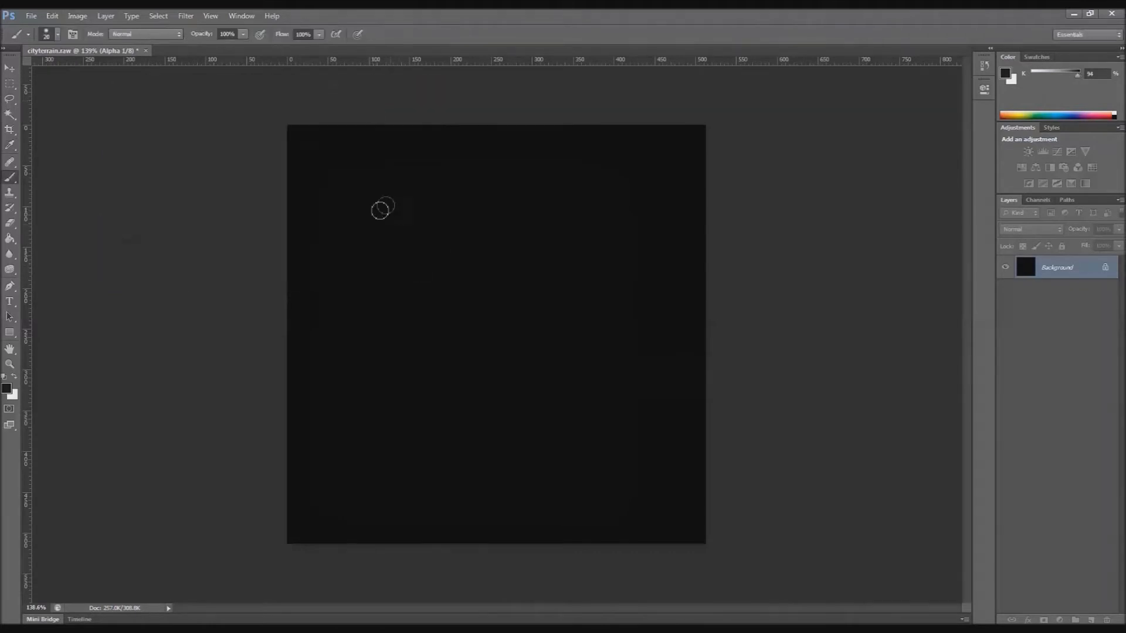
Step: Choose a textured splatter brush at 175 px and stamp several lighter hill patches across the middle of the heightmap
key("bracketright")
left_click(57, 35)
scroll(104, 144, "down", 5)
left_click(39, 171)
left_click(216, 154)
key("period")
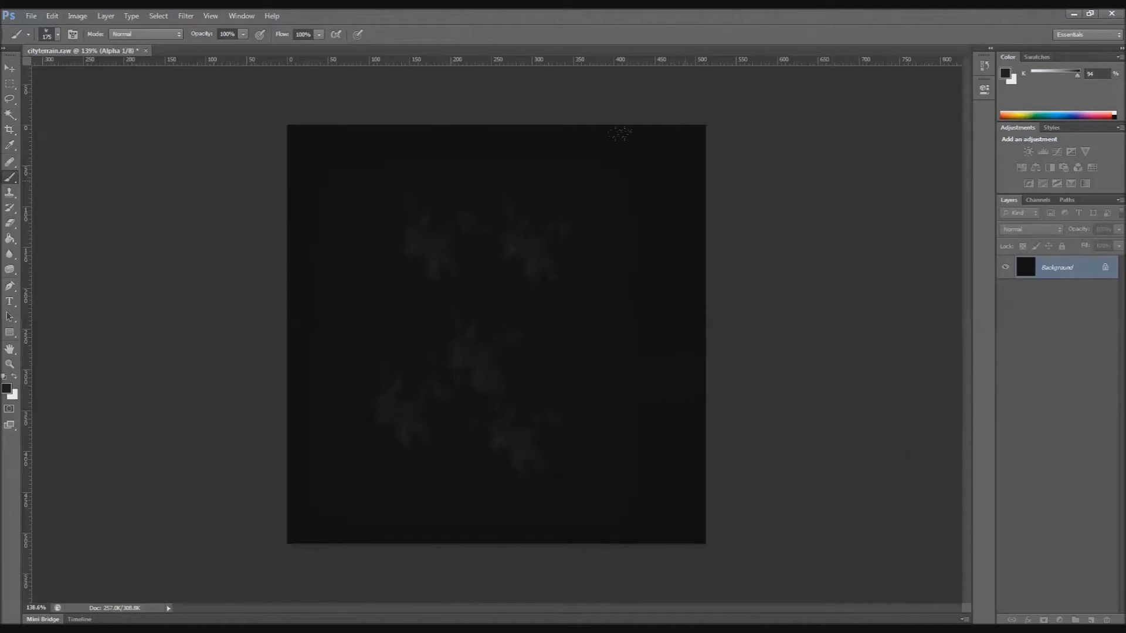
Step: Save the painted heightmap in Photoshop Raw format over cityterrain.raw, keeping header 0 and interleaved channel order
key("ctrl+shift+s")
left_click(560, 319)
left_click(550, 344)
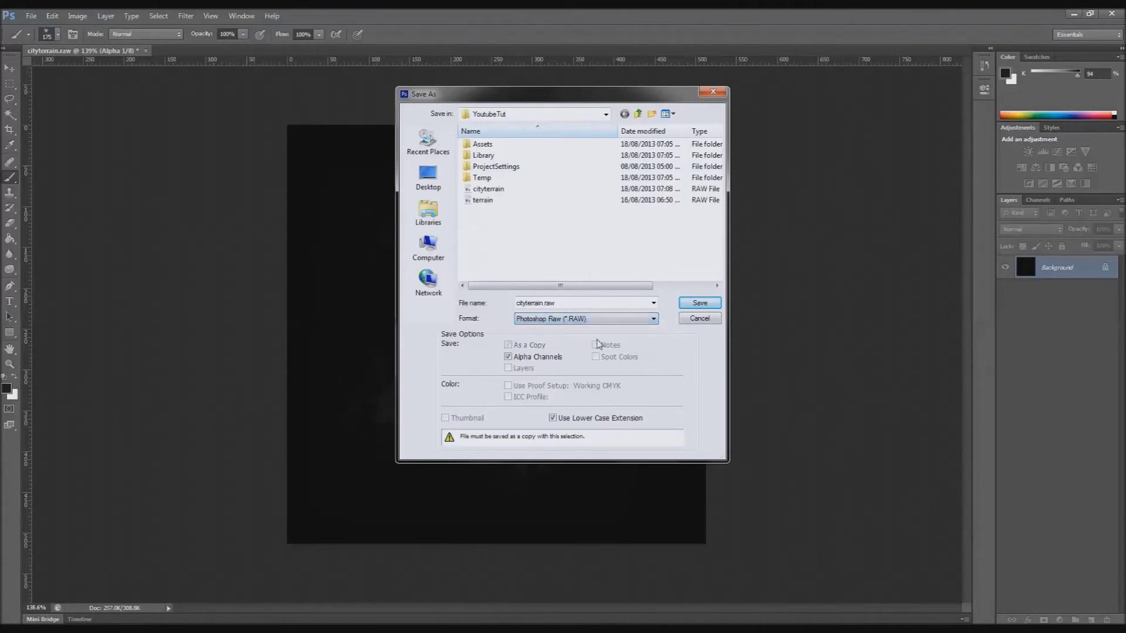
left_click(699, 302)
left_click(539, 245)
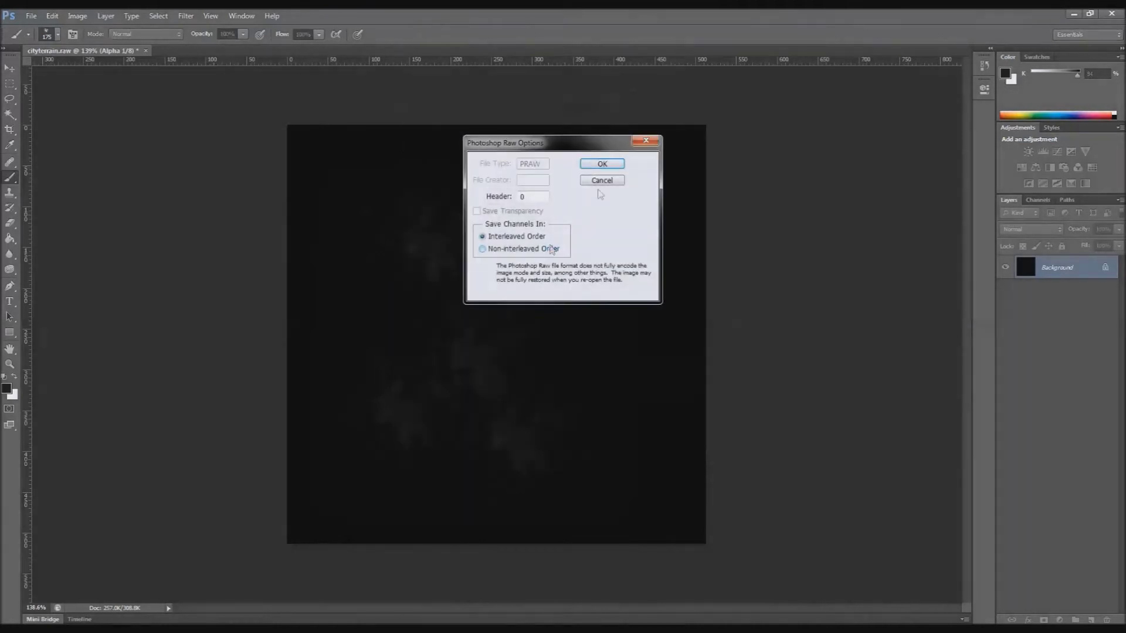
left_click(605, 165)
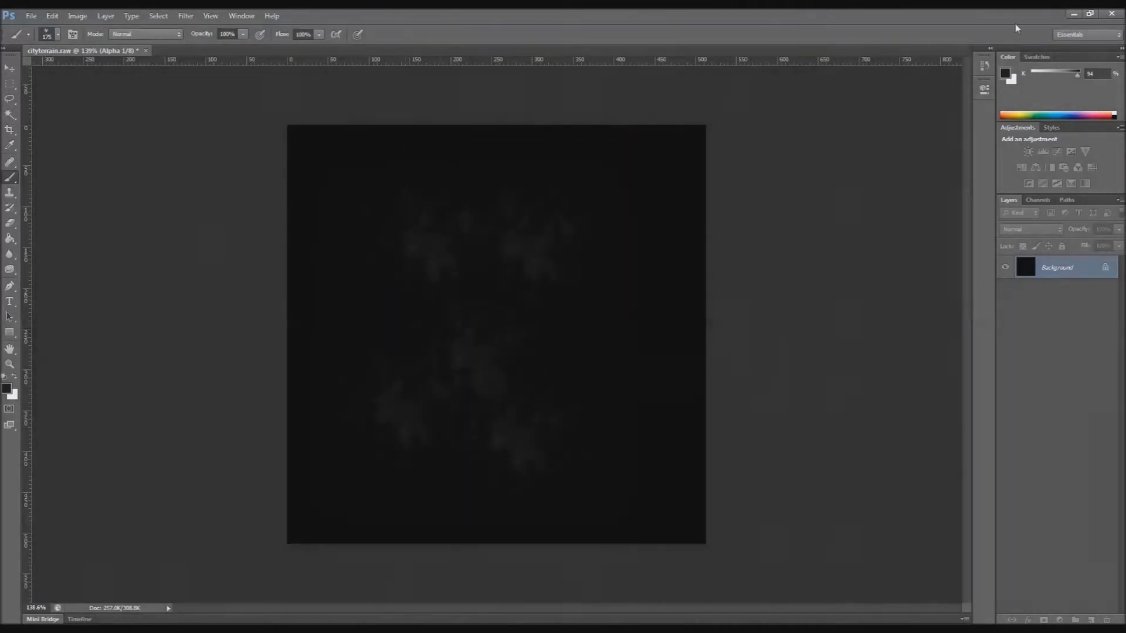
Step: Look at the terrain in Unity, and back in Photoshop flip the whole painted heightmap vertically
key("alt+Tab")
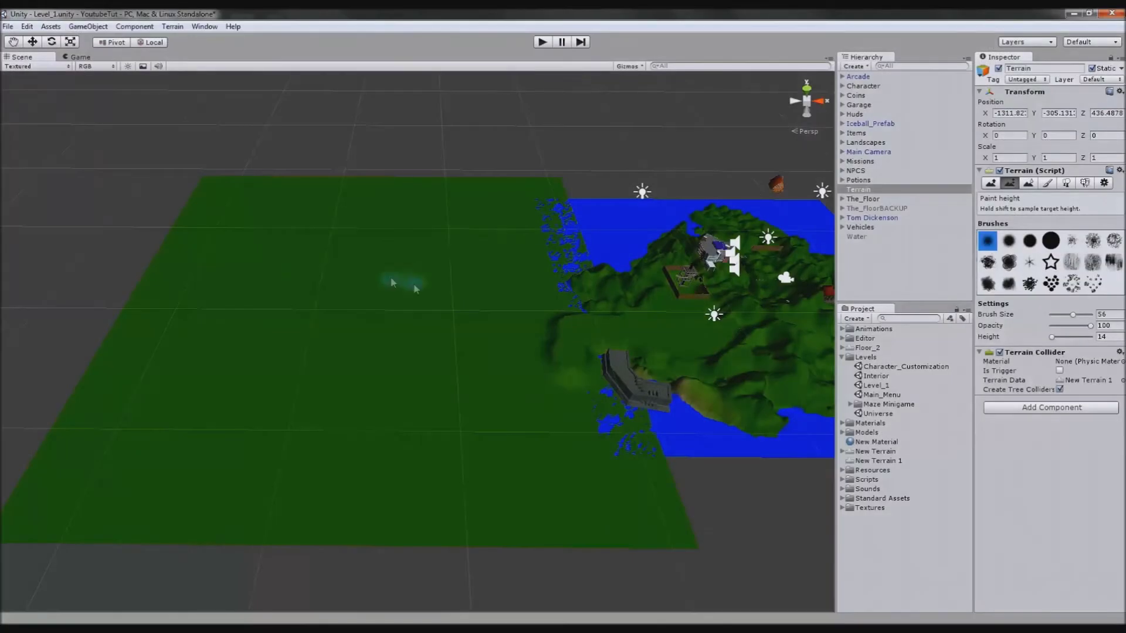
left_click(172, 27)
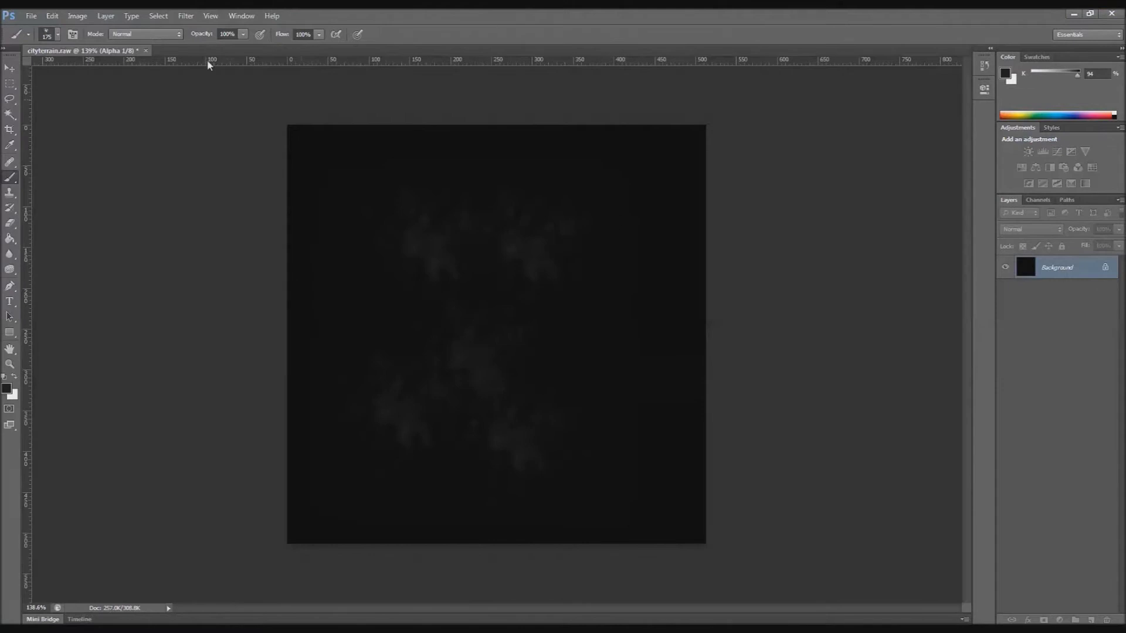
left_click(52, 16)
left_click(327, 81)
left_click(51, 17)
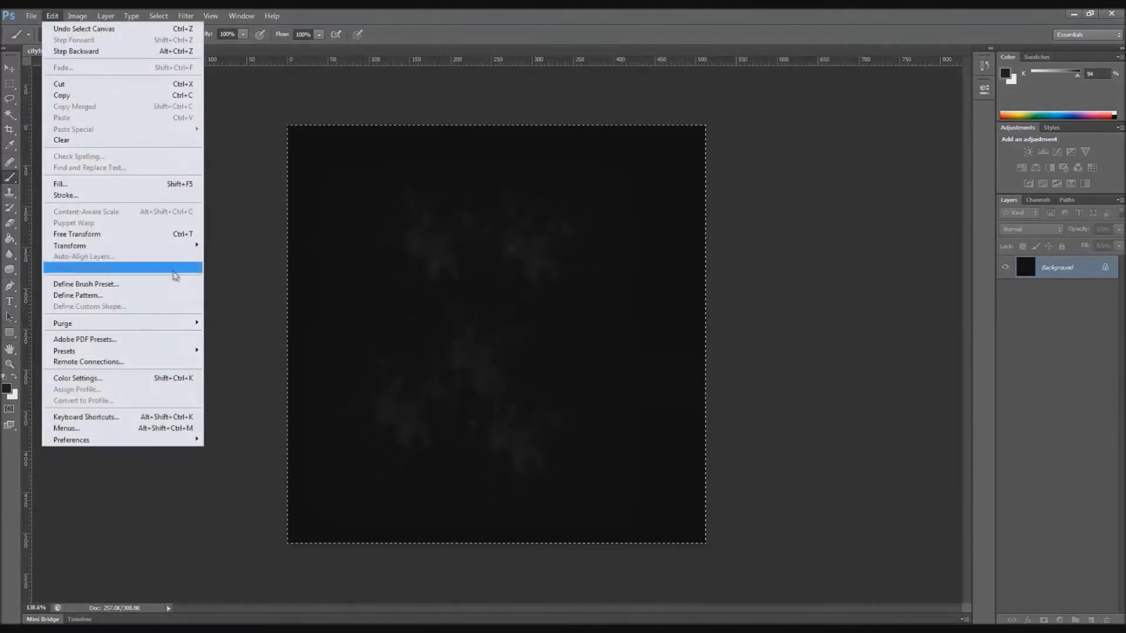
mouse_move(182, 247)
left_click(269, 385)
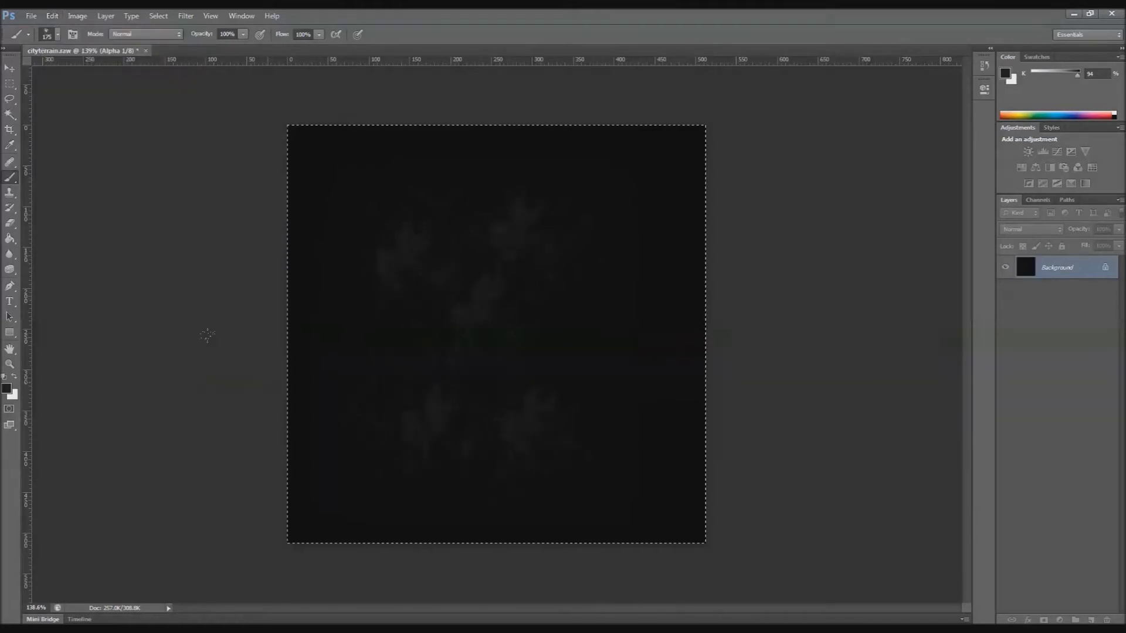
Step: Save the flipped heightmap in Photoshop Raw format over cityterrain.raw, with header 0 and interleaved channel order
key("ctrl+shift+s")
left_click(574, 318)
left_click(574, 342)
left_click(707, 305)
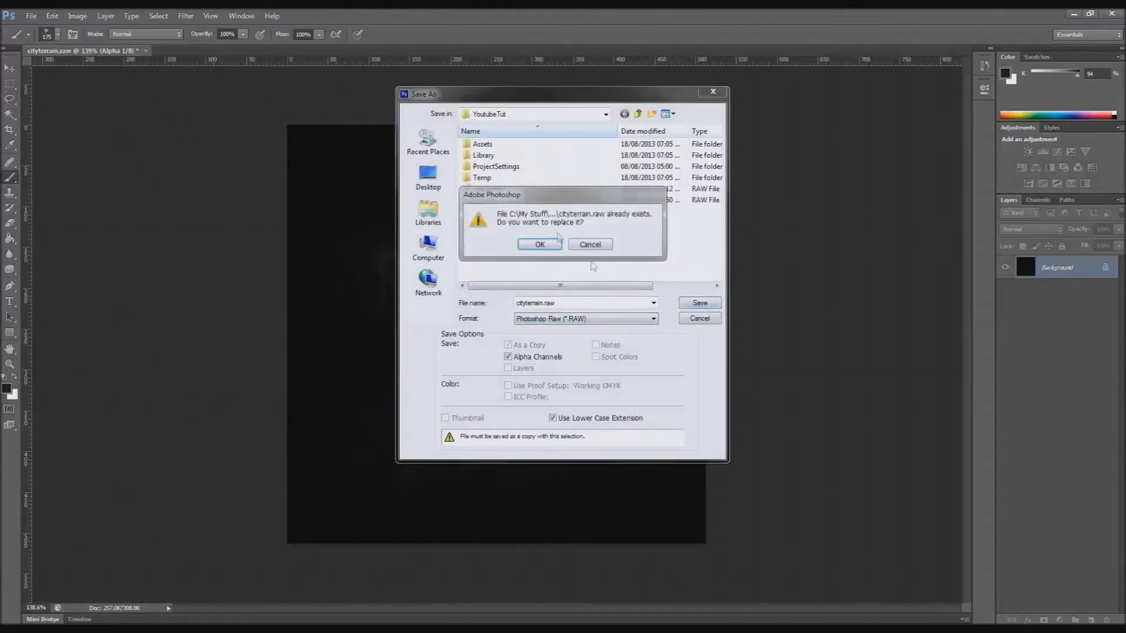
left_click(556, 243)
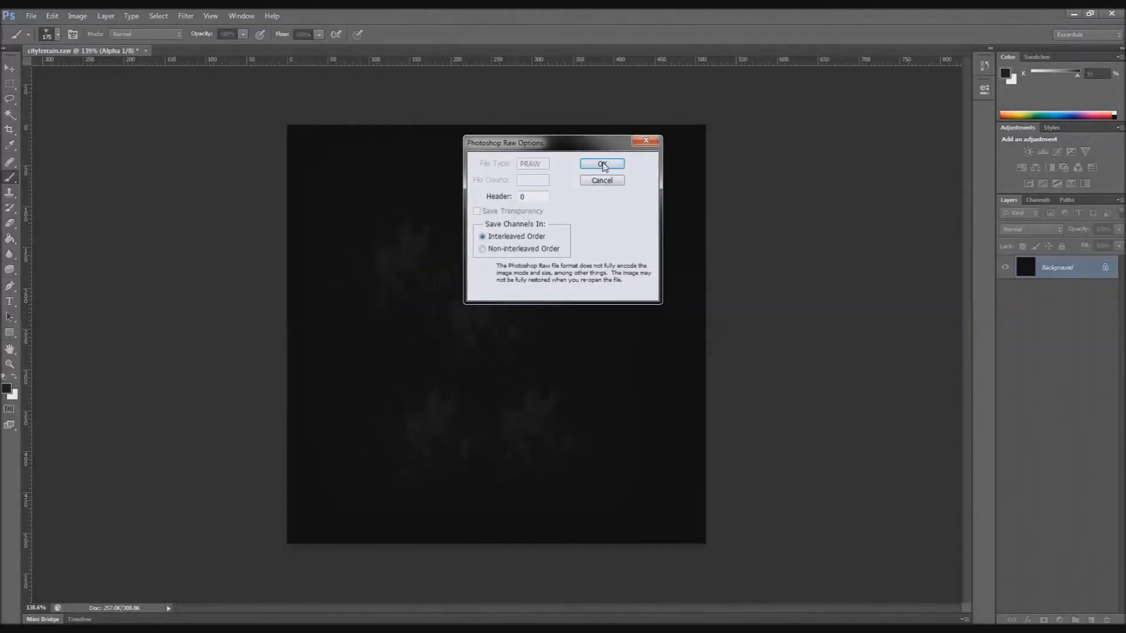
left_click(603, 164)
Step: Switch to Unity and import cityterrain.raw as the terrain's heightmap, 16-bit, 513 x 513, Mac byte order, terrain size 800 x 600 x 800
key("alt+Tab")
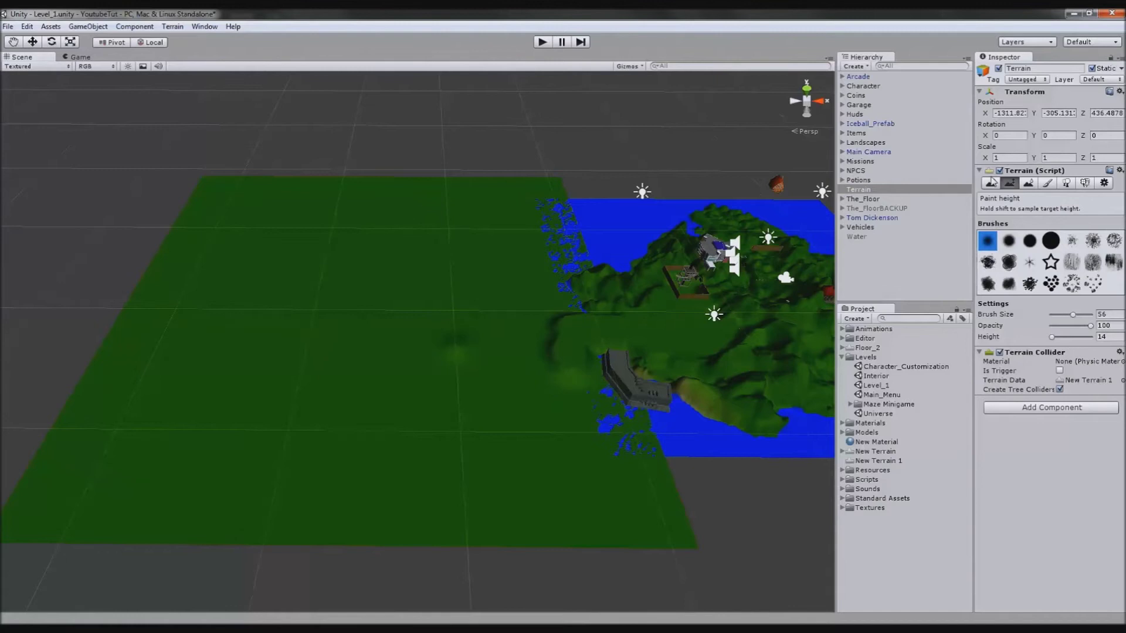
left_click(991, 181)
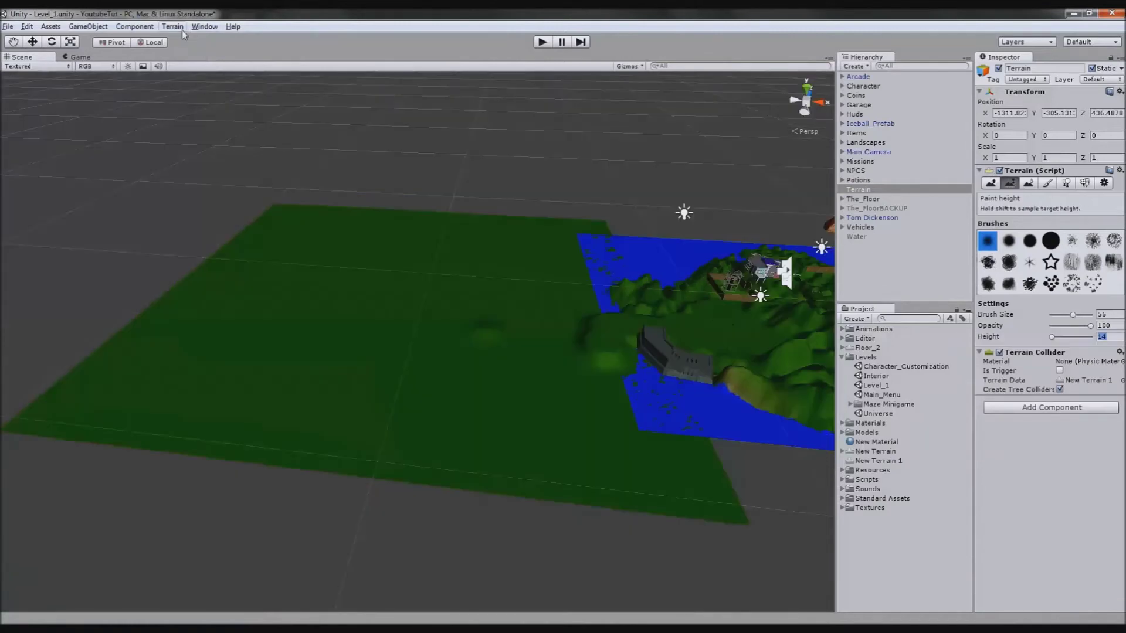
left_click(173, 27)
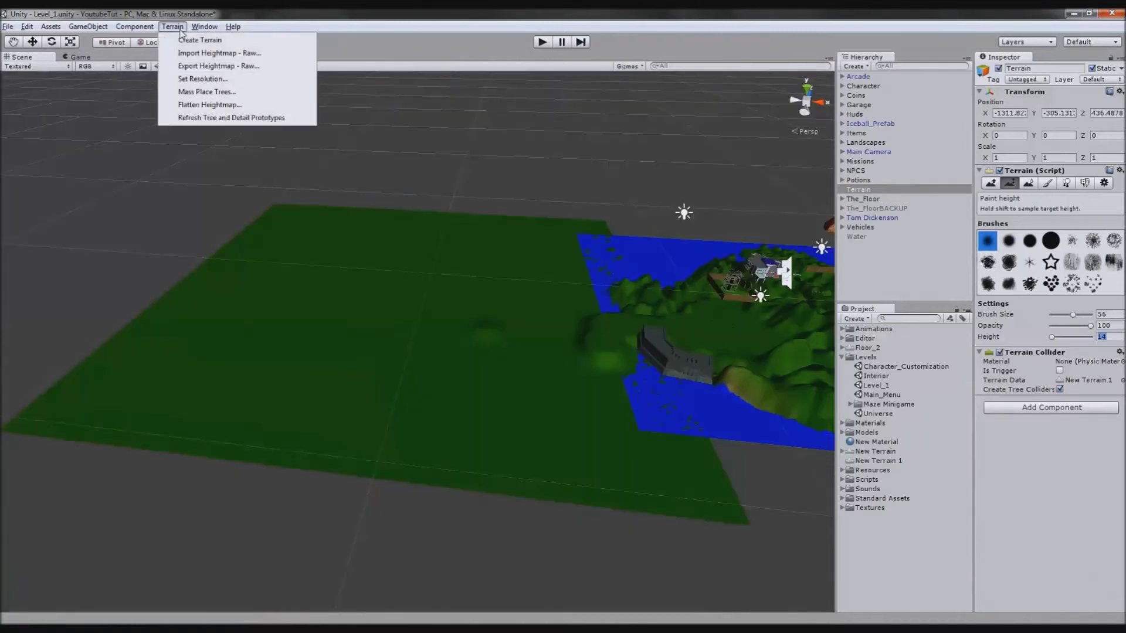
left_click(213, 53)
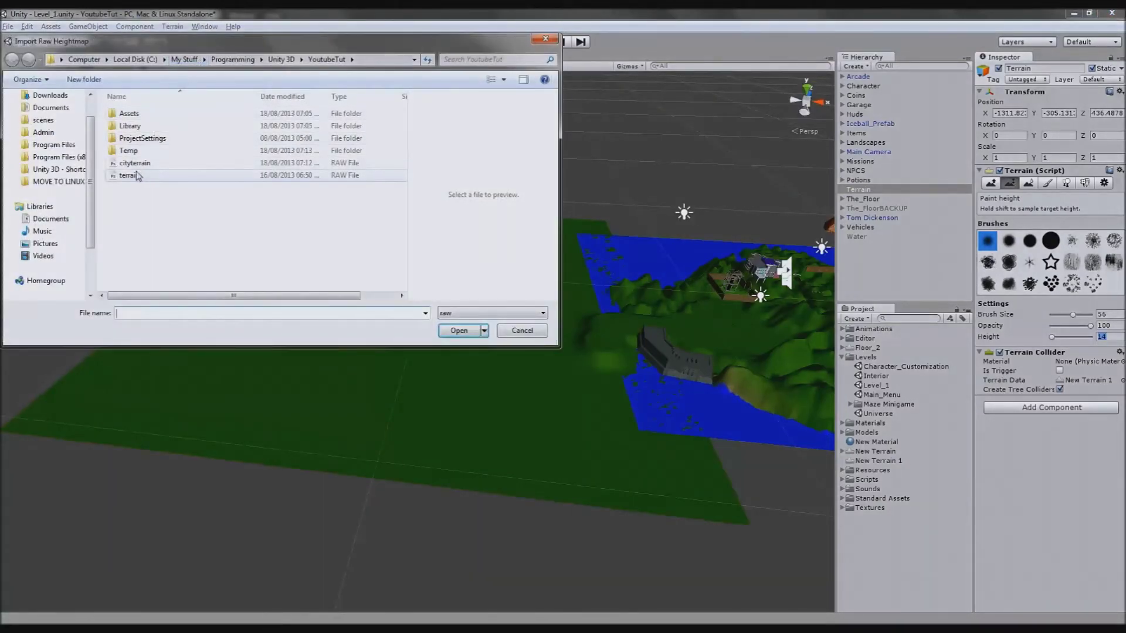
double_click(136, 163)
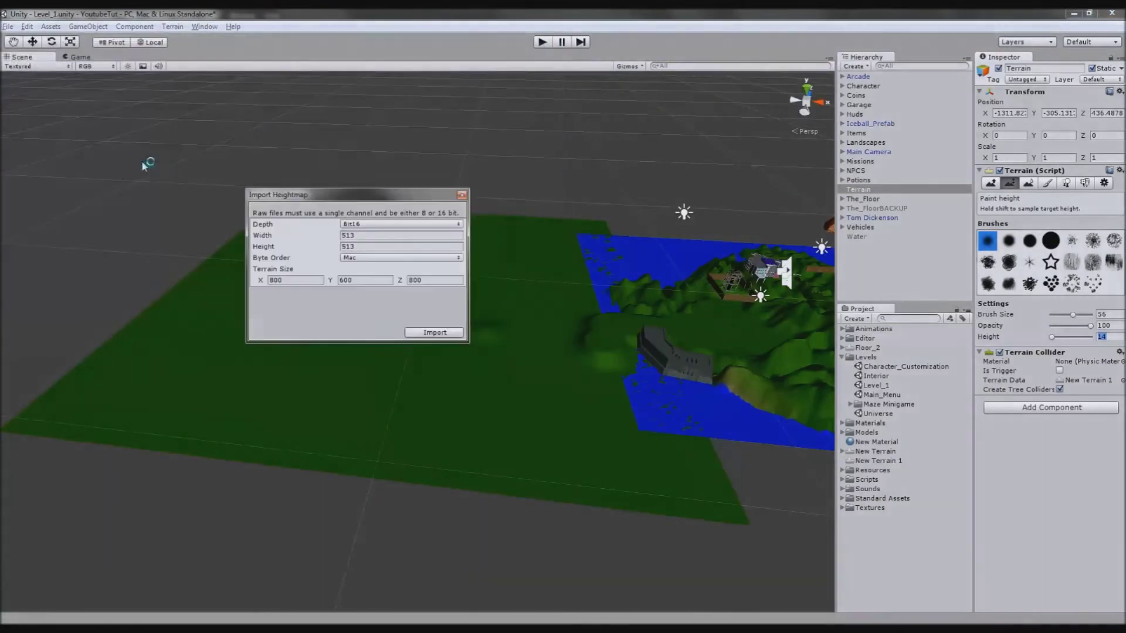
left_click(435, 333)
Step: Smooth the terrain's border slope and land bridge from above with the Smooth Height tool, using the solid round brush at size 100
left_click_drag(573, 352, 461, 328, "alt")
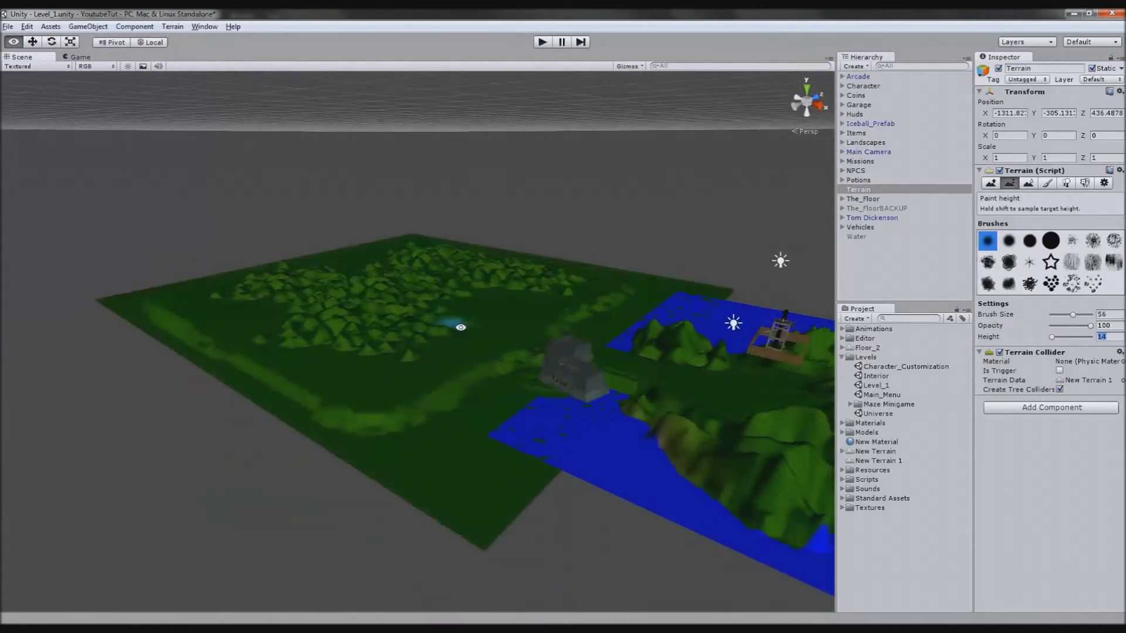
scroll(541, 394, "up", 10)
middle_click_drag(592, 408, 561, 406)
left_click_drag(560, 405, 524, 543, "alt")
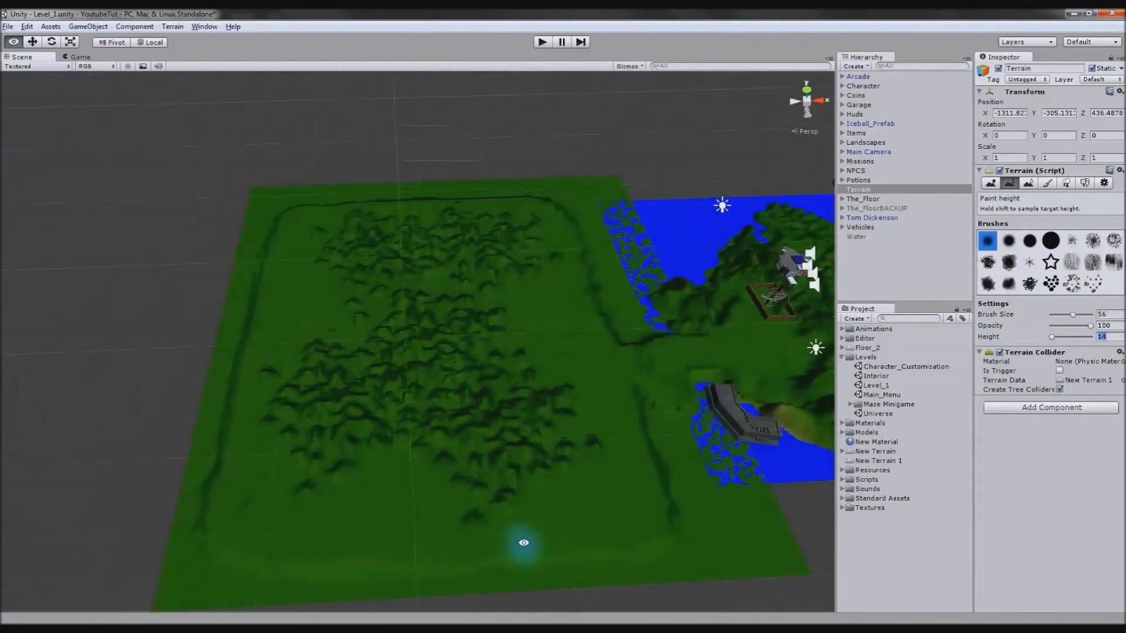
left_click(1027, 184)
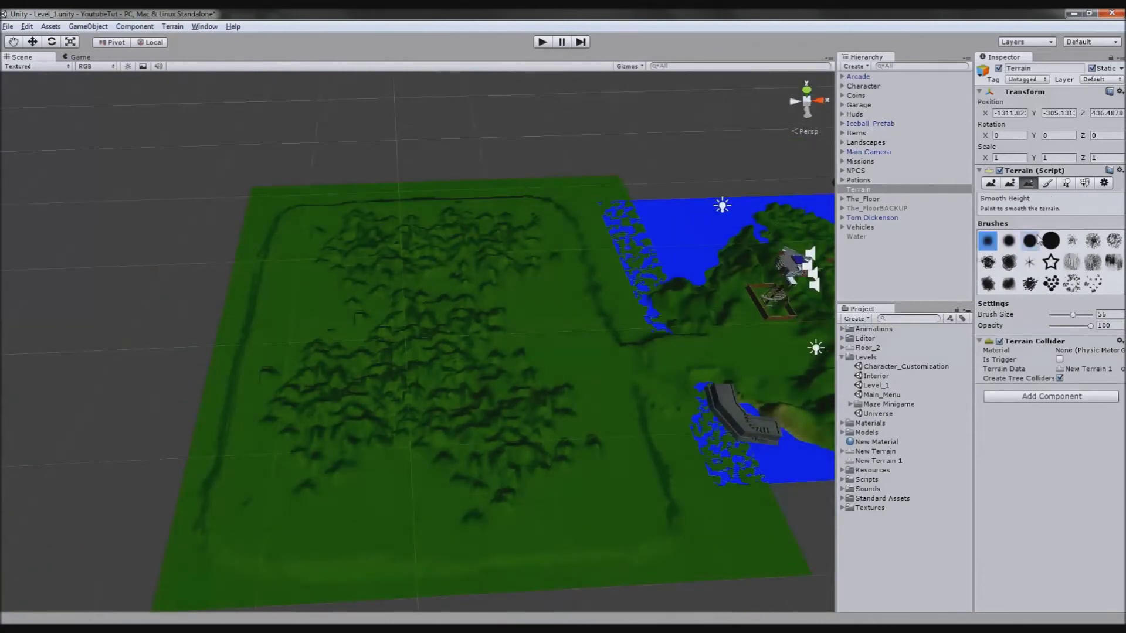
left_click(807, 91)
scroll(492, 254, "down", 5)
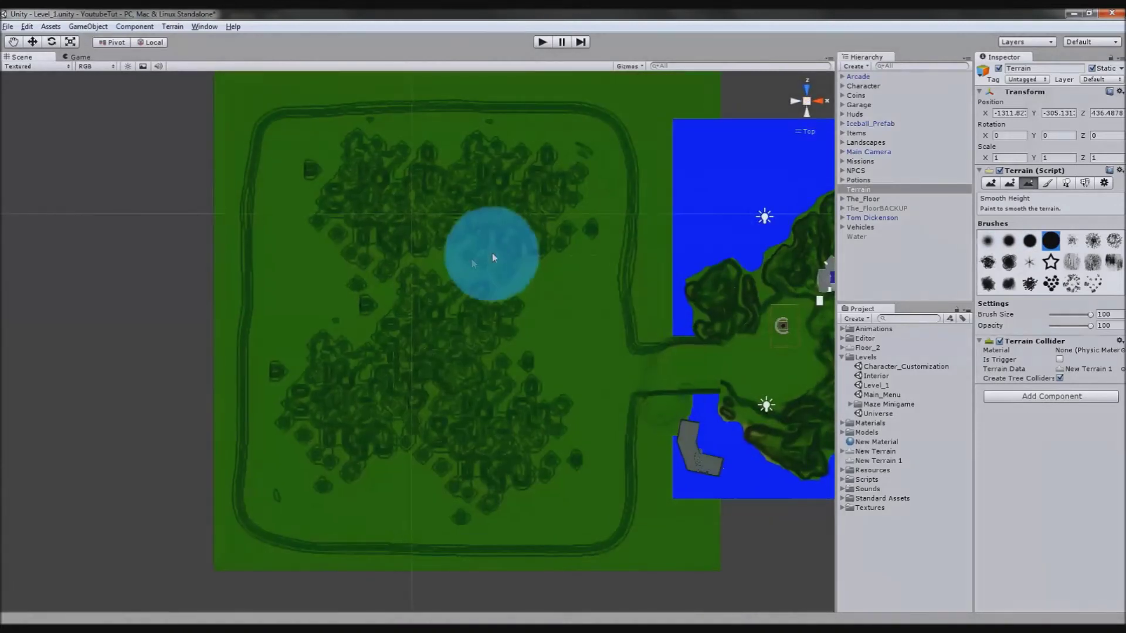
scroll(491, 254, "up", 3)
scroll(417, 266, "down", 8)
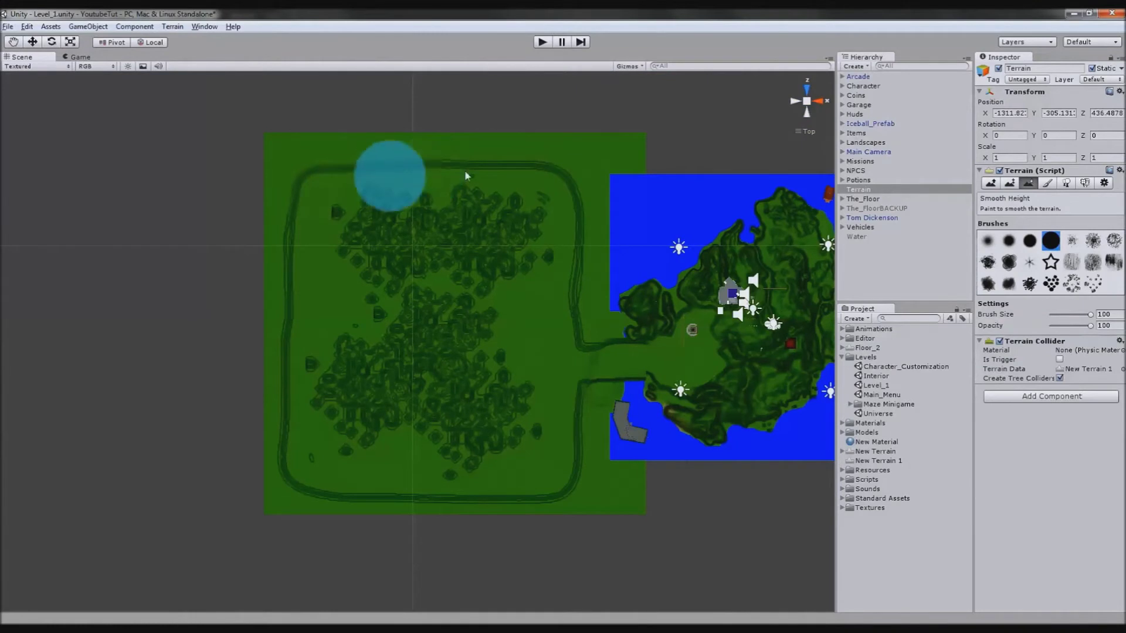
mouse_move(584, 218)
left_mouse_down()
mouse_move(584, 329)
mouse_move(608, 375)
left_mouse_up()
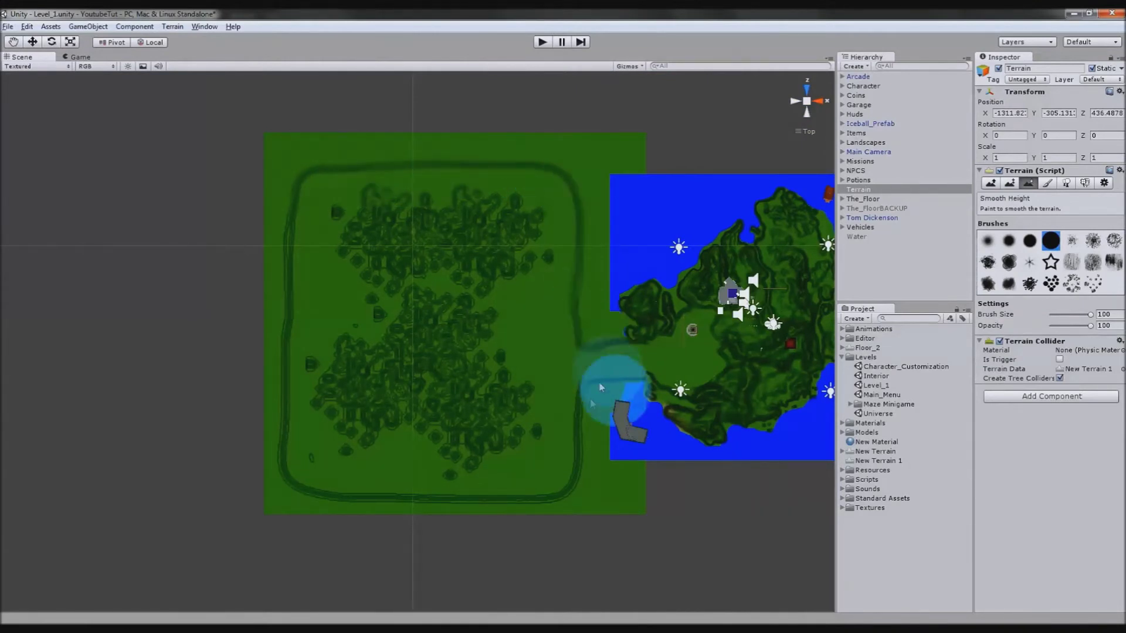
left_click_drag(576, 434, 590, 483)
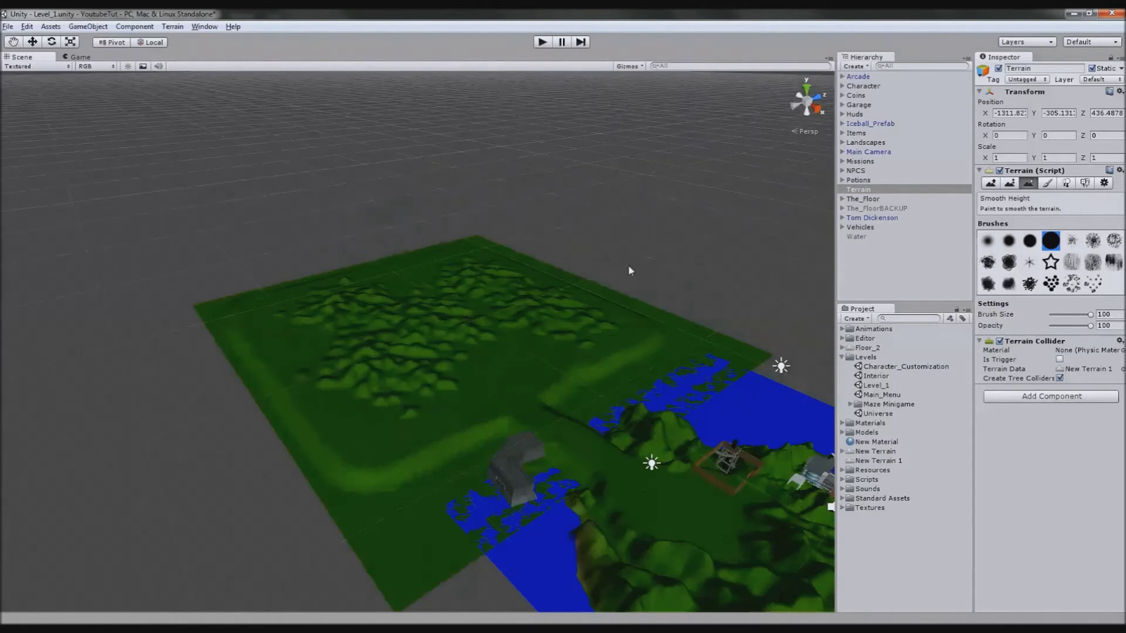
Step: Examine the smoothed hills, border slope and land bridge to the island in perspective
scroll(629, 265, "up", 2)
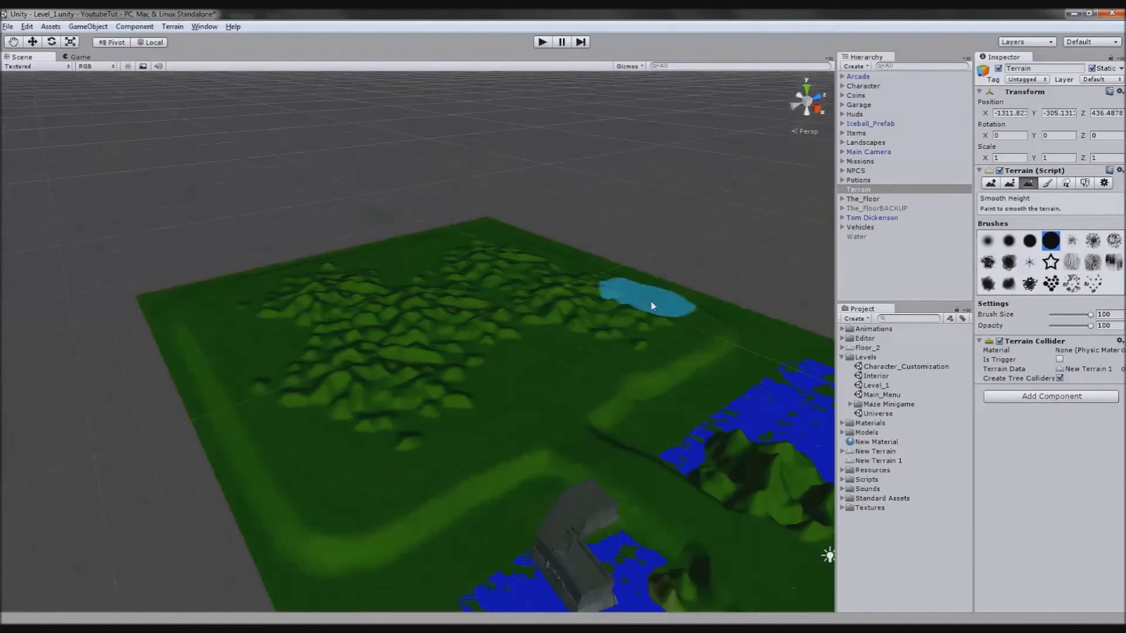
middle_click_drag(661, 312, 582, 274)
left_click_drag(493, 326, 624, 358, "alt")
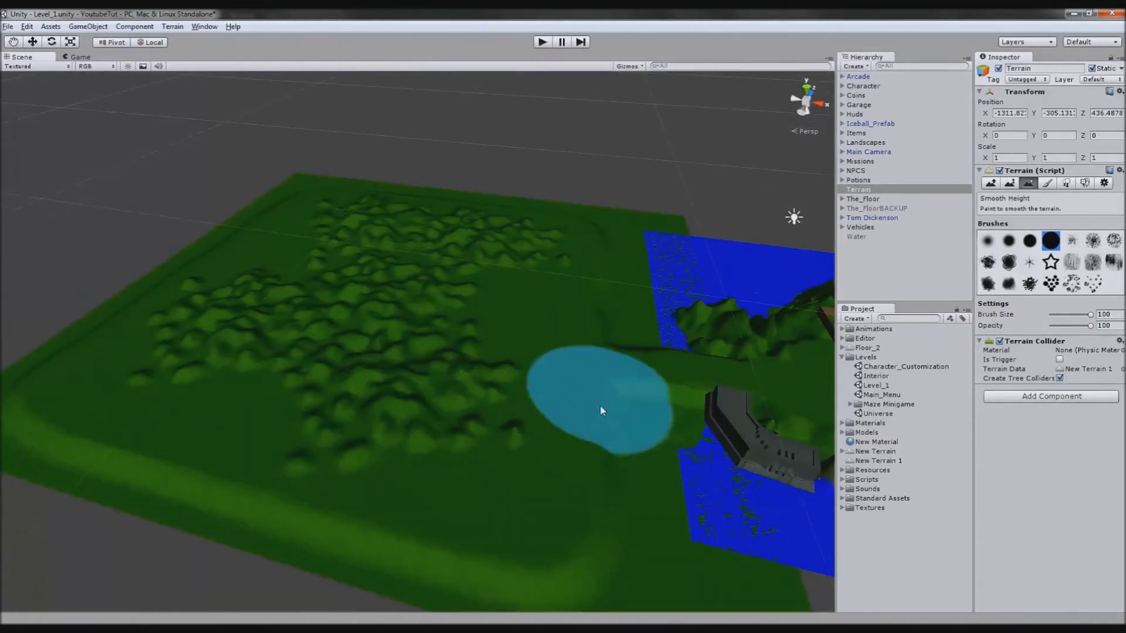
scroll(709, 422, "up", 5)
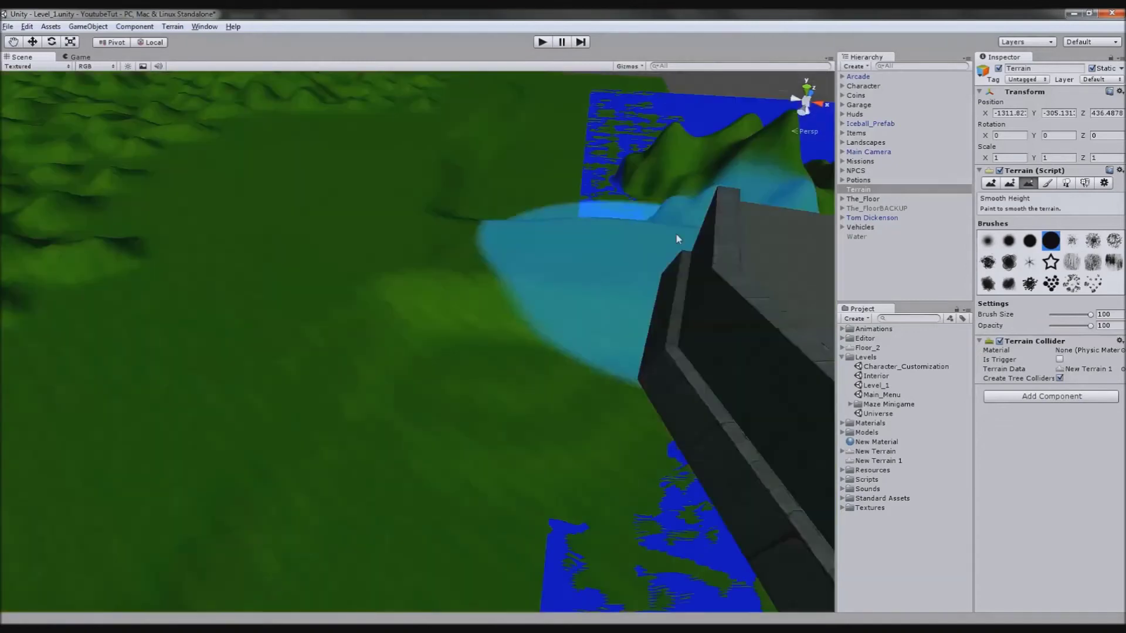
middle_click_drag(676, 234, 473, 329)
scroll(528, 175, "up", 1)
left_click_drag(480, 186, 418, 225, "alt")
left_click_drag(713, 163, 827, 73, "alt")
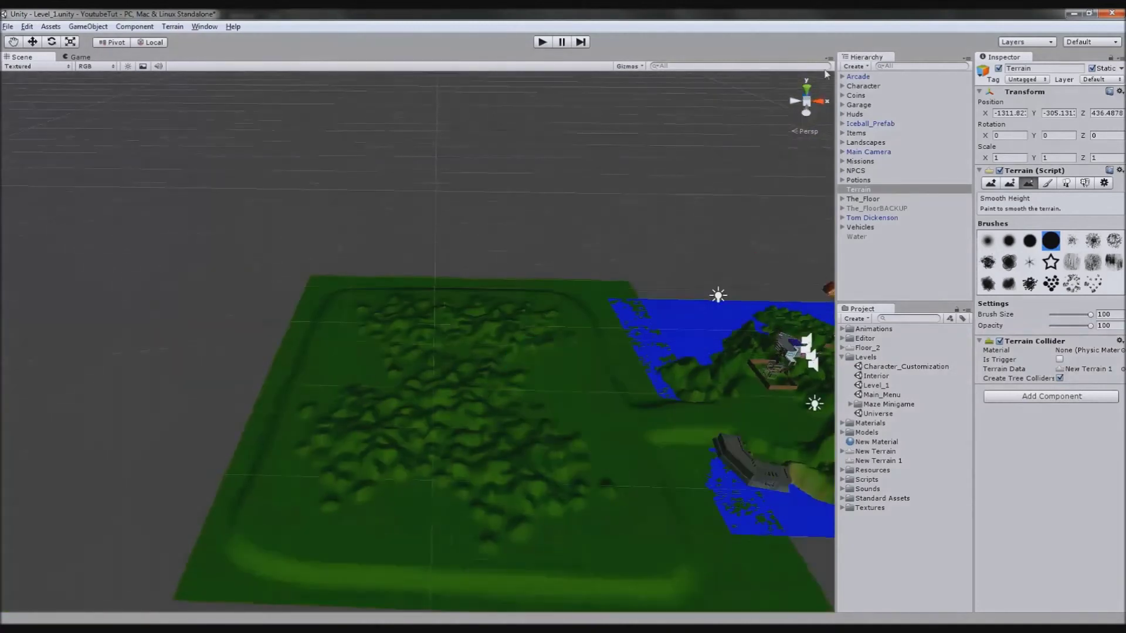
Step: Flatten the hill patches into a raised plateau from above with the Paint Height tool, using a height sampled from the terrain
left_click(804, 102)
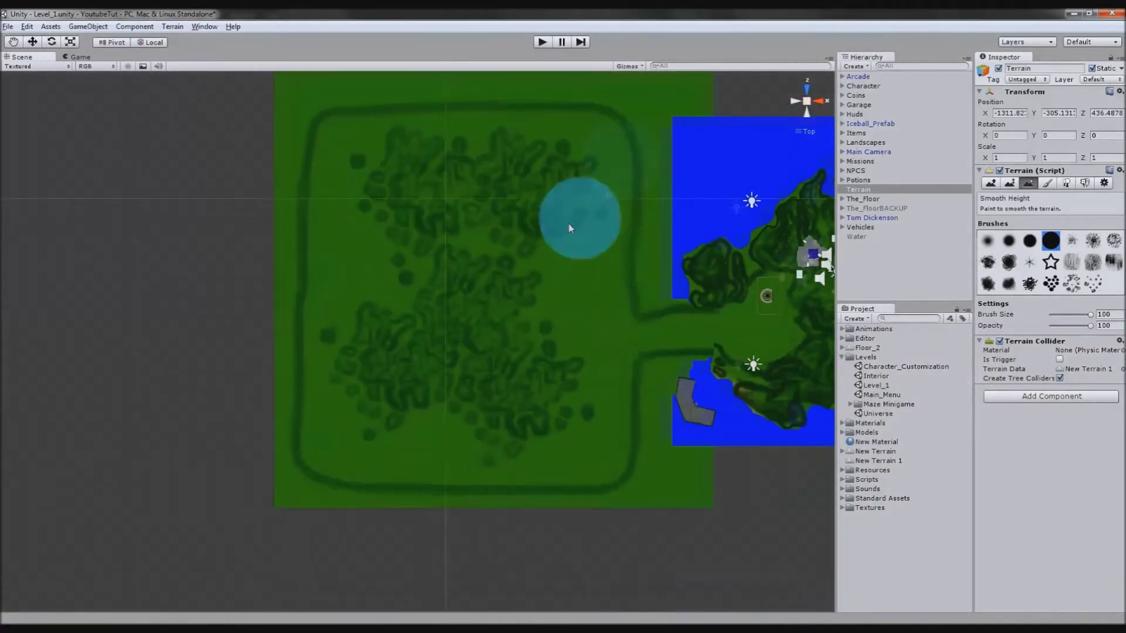
left_click(1010, 183)
left_click(459, 347, "shift")
mouse_move(459, 347)
left_mouse_down()
mouse_move(463, 367)
mouse_move(402, 372)
mouse_move(363, 414)
mouse_move(355, 221)
left_mouse_up()
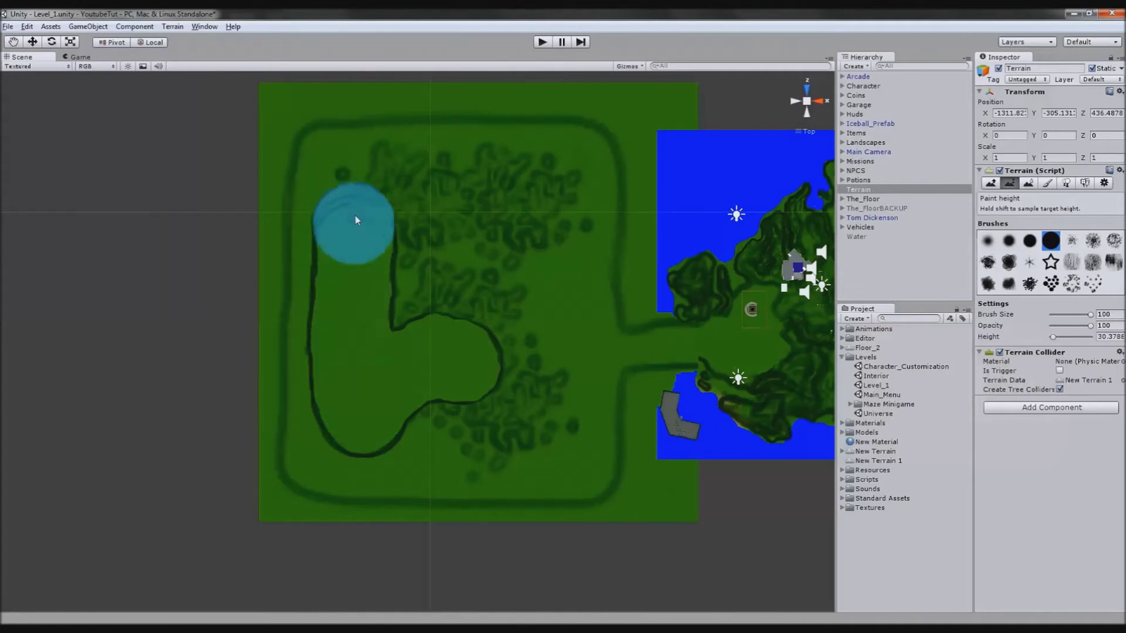
mouse_move(409, 186)
left_mouse_down()
mouse_move(431, 204)
mouse_move(403, 332)
mouse_move(436, 206)
mouse_move(511, 204)
mouse_move(469, 188)
mouse_move(538, 209)
mouse_move(548, 281)
mouse_move(564, 304)
left_mouse_up()
mouse_move(490, 454)
left_mouse_down()
mouse_move(453, 435)
mouse_move(541, 418)
mouse_move(516, 331)
mouse_move(484, 278)
mouse_move(549, 267)
left_mouse_up()
Step: Smooth the edges of the raised plateau with the Smooth Height tool and the solid round brush
left_click(1060, 315)
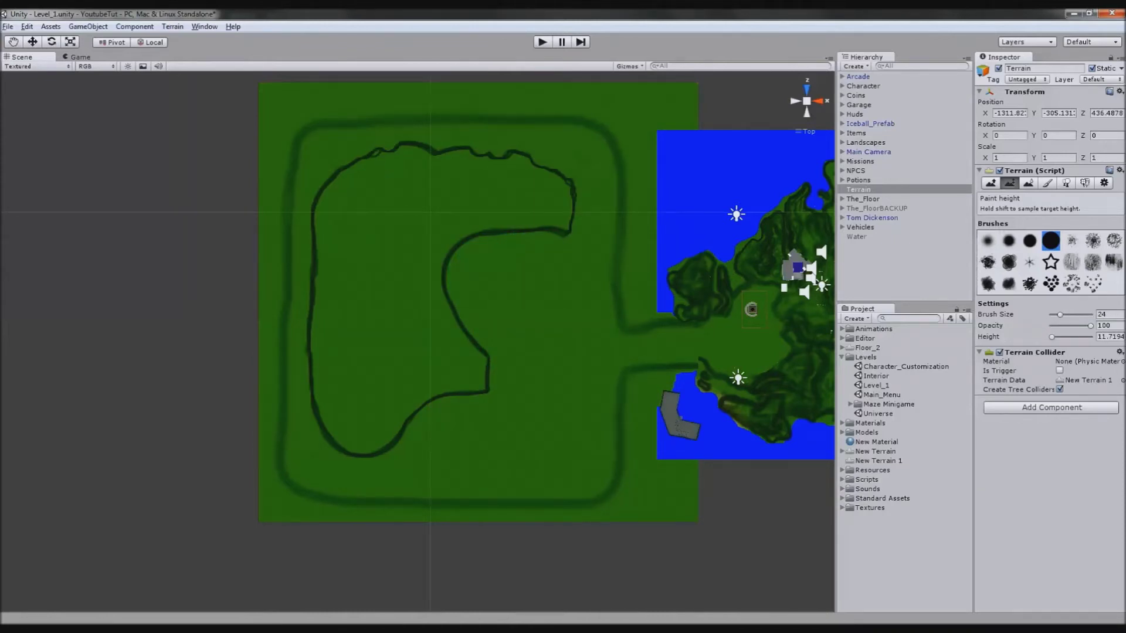
left_click(1030, 183)
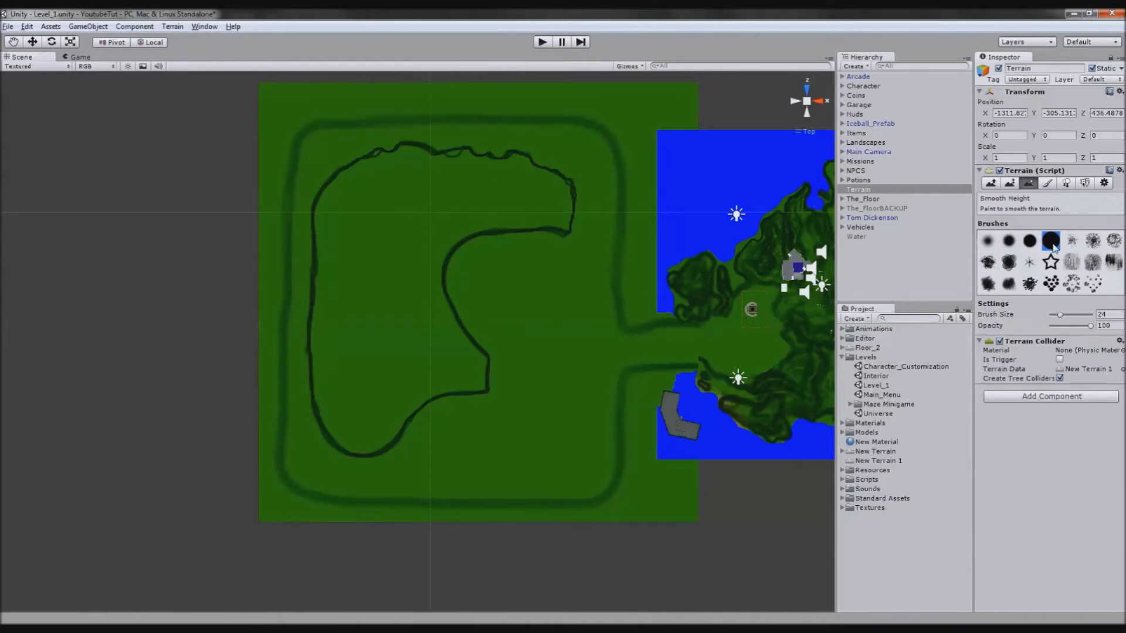
mouse_move(464, 361)
left_mouse_down()
mouse_move(444, 394)
mouse_move(397, 425)
mouse_move(455, 366)
mouse_move(460, 305)
mouse_move(556, 177)
mouse_move(576, 204)
mouse_move(389, 152)
mouse_move(460, 153)
mouse_move(372, 164)
mouse_move(326, 193)
mouse_move(319, 271)
mouse_move(342, 439)
mouse_move(314, 284)
mouse_move(364, 183)
mouse_move(505, 161)
mouse_move(485, 159)
mouse_move(561, 189)
mouse_move(456, 271)
mouse_move(480, 340)
mouse_move(478, 437)
left_mouse_up()
Step: Examine the smoothed plateau and the city terrain's connection to the island from several perspective angles
left_click(808, 102)
left_click_drag(717, 276, 560, 132, "alt")
scroll(674, 230, "up", 3)
middle_click_drag(673, 230, 581, 197)
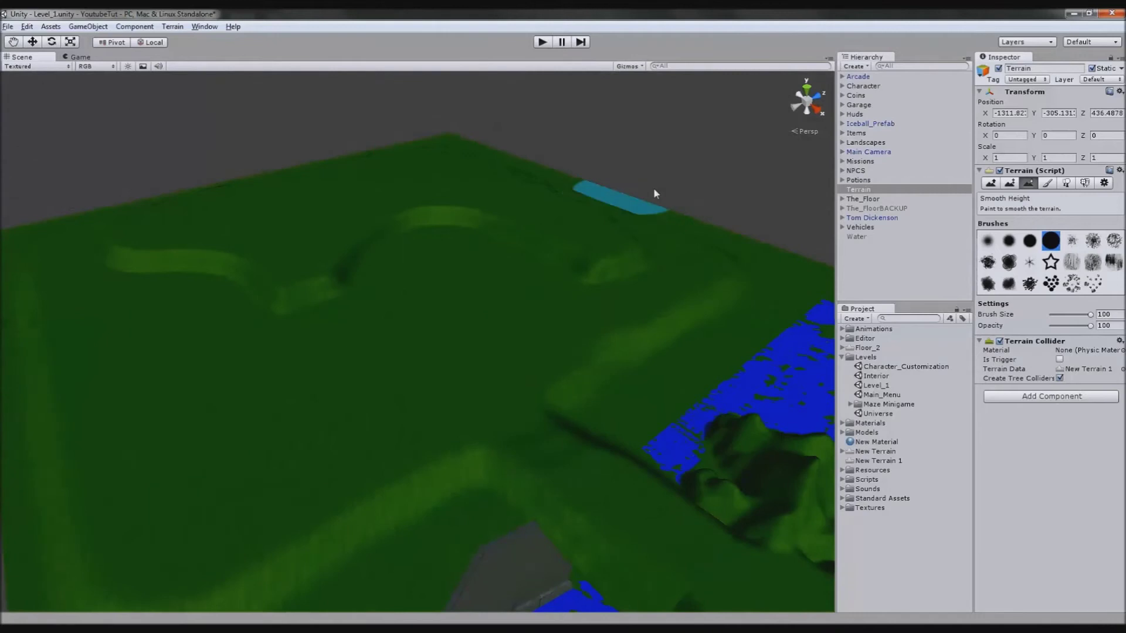
scroll(709, 293, "down", 7)
left_click_drag(711, 293, 878, 291, "alt")
scroll(614, 326, "up", 8)
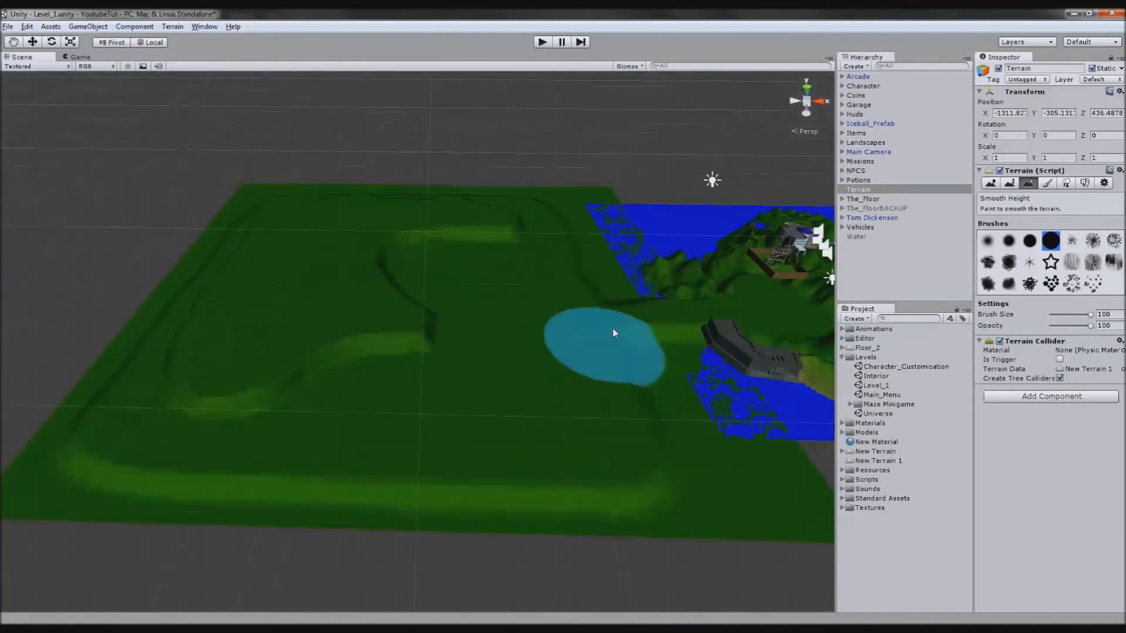
scroll(511, 389, "down", 6)
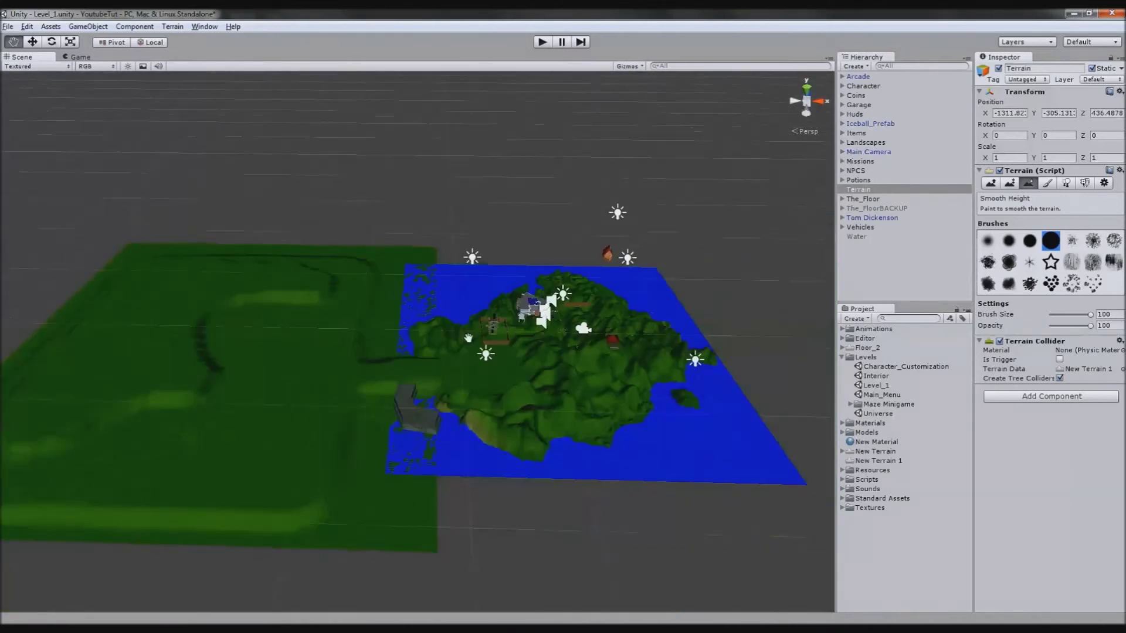
scroll(580, 342, "up", 5)
middle_click_drag(581, 339, 627, 341)
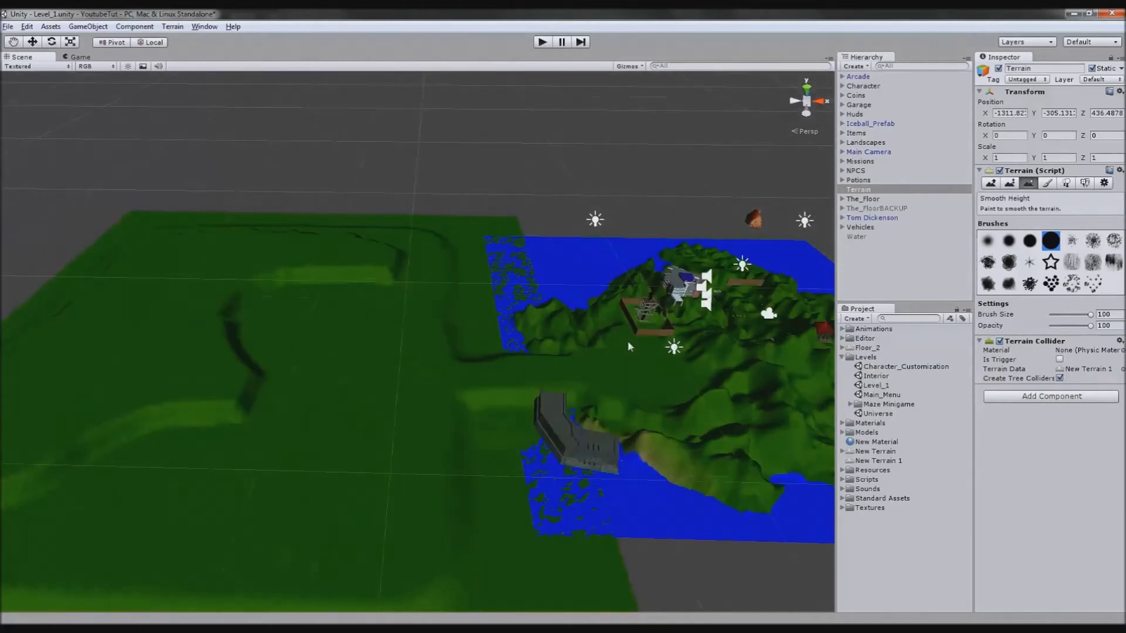
scroll(628, 340, "down", 5)
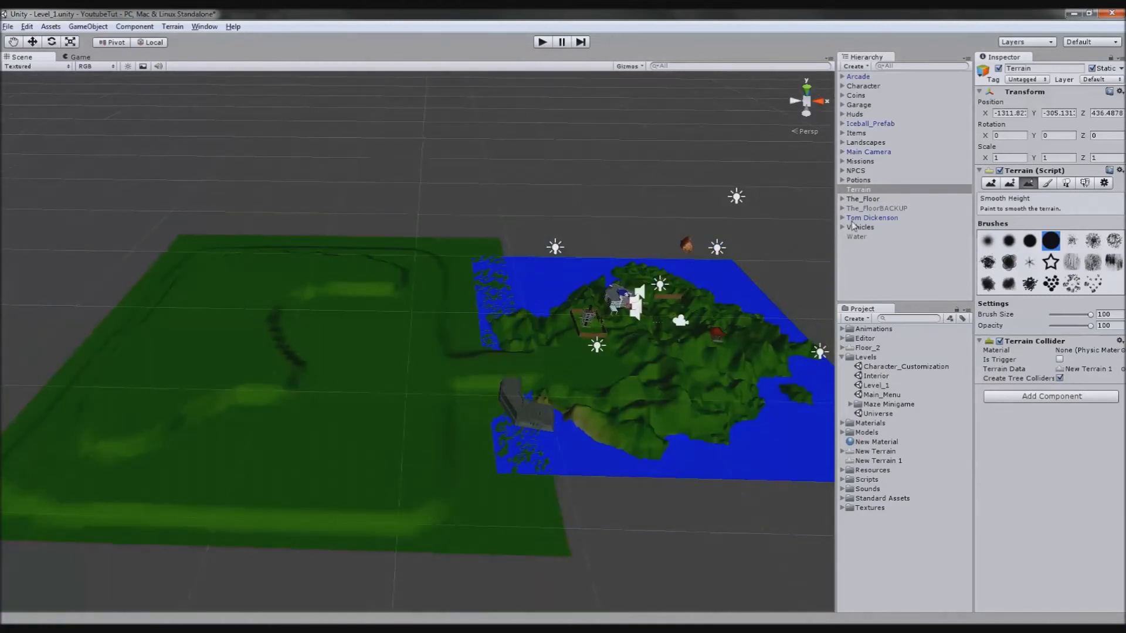
Step: Activate the Water object so the sea surrounds the city terrain and the island
left_click(857, 237)
left_click(998, 69)
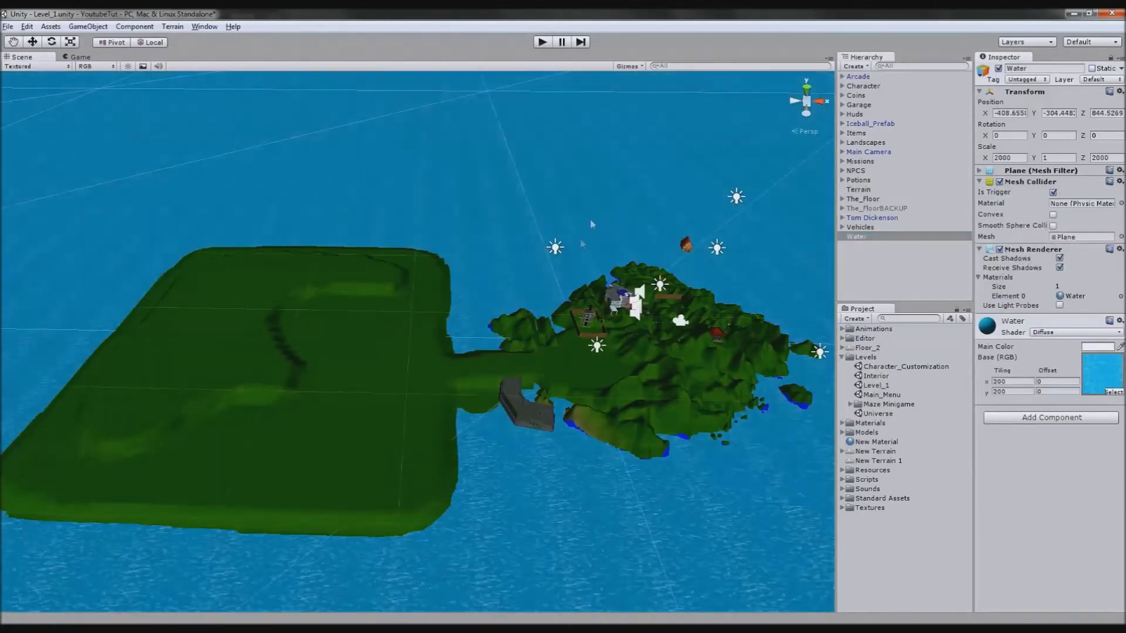
scroll(591, 222, "down", 5)
left_click_drag(580, 282, 274, 338, "alt")
left_click_drag(393, 298, 472, 449, "alt")
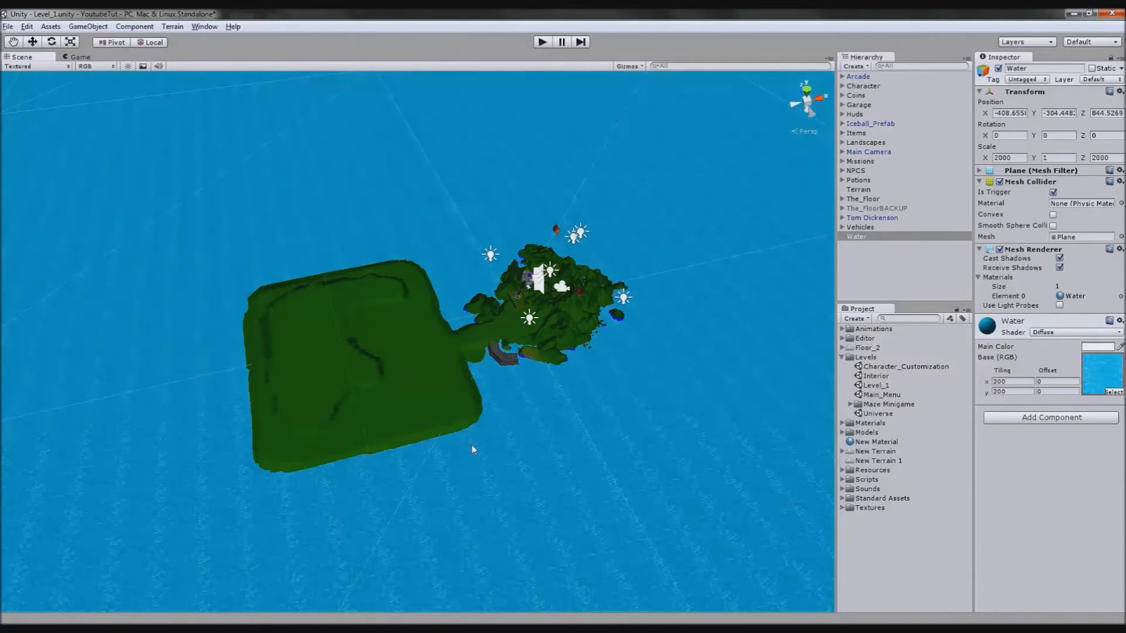
Step: Select the city terrain and examine its coastline, the land bridge near the stone stairs and the surrounding water
left_click(450, 434)
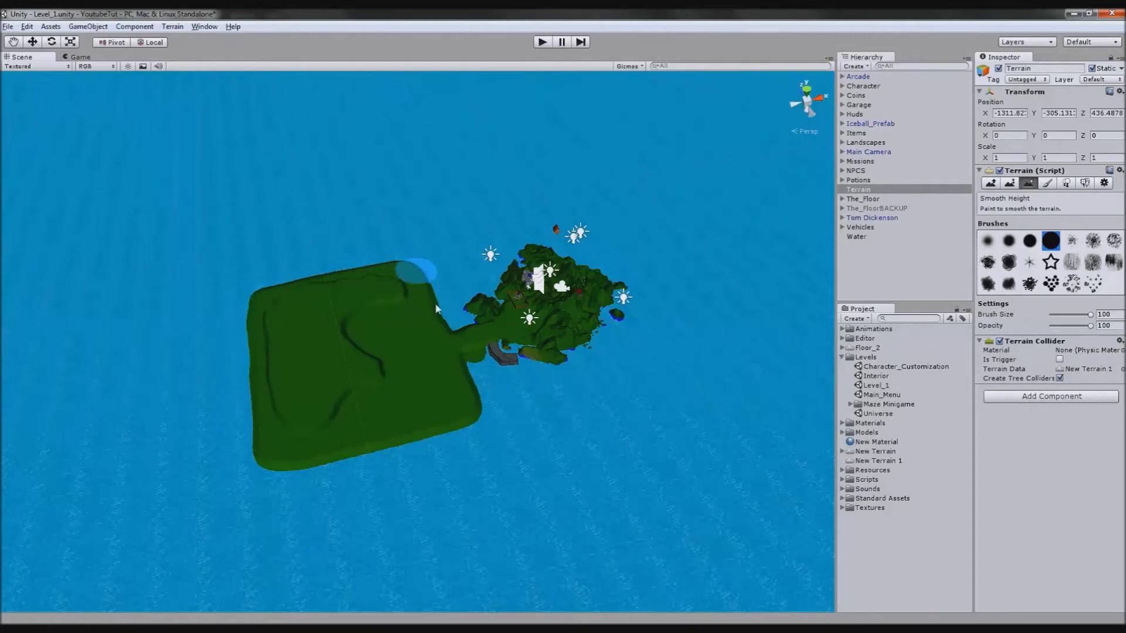
left_click_drag(555, 444, 811, 100, "alt")
left_click(808, 89)
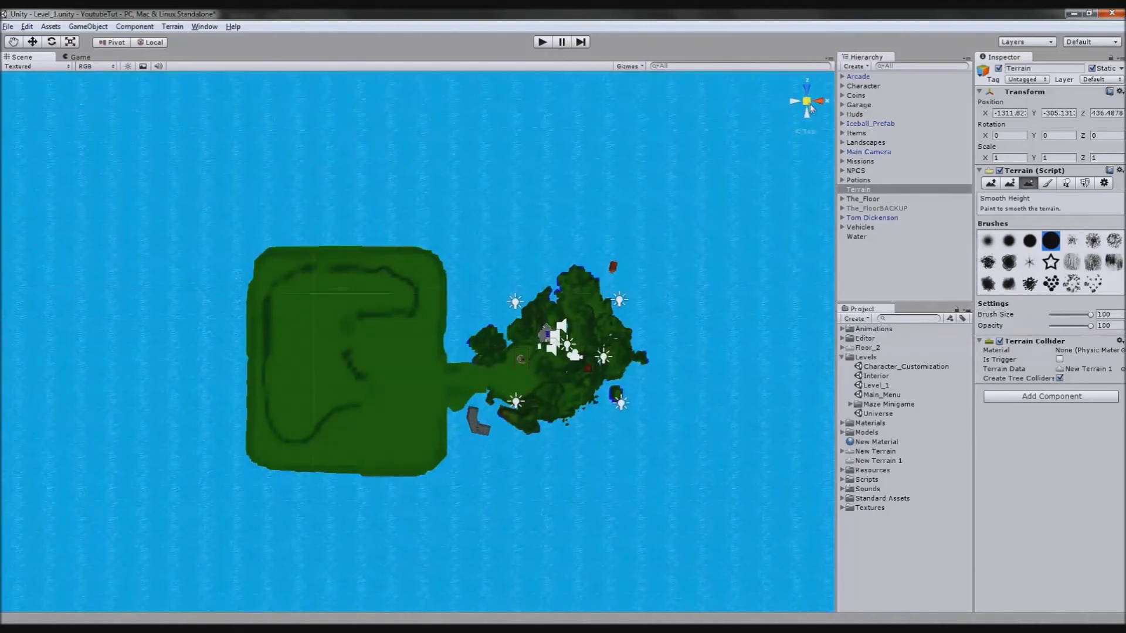
scroll(522, 328, "up", 5)
scroll(522, 328, "up", 8)
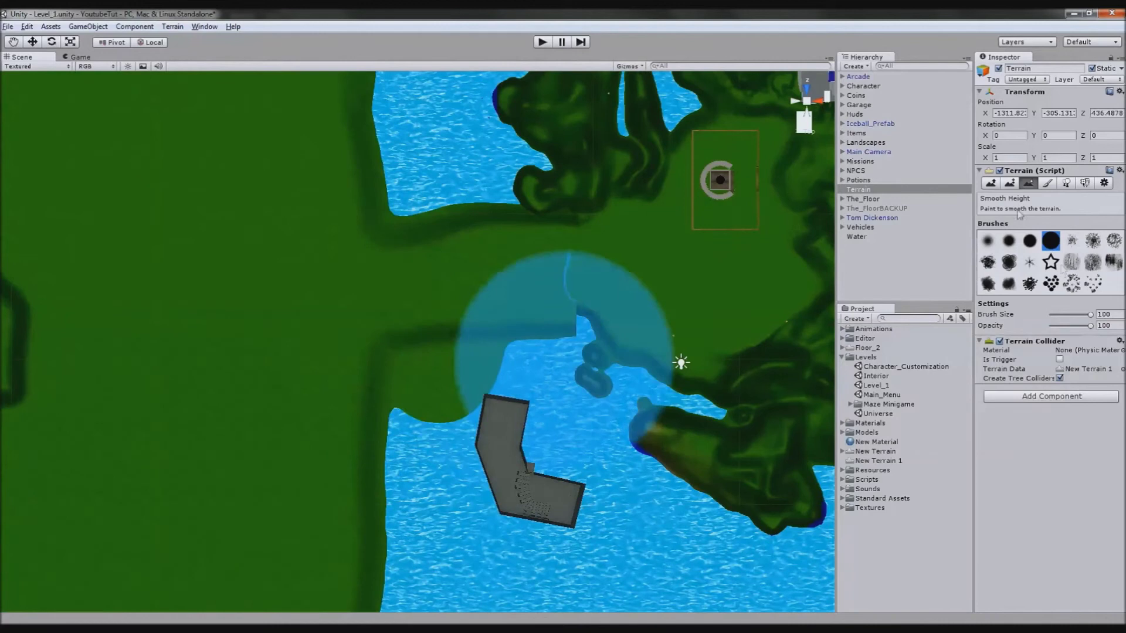
scroll(698, 265, "down", 4)
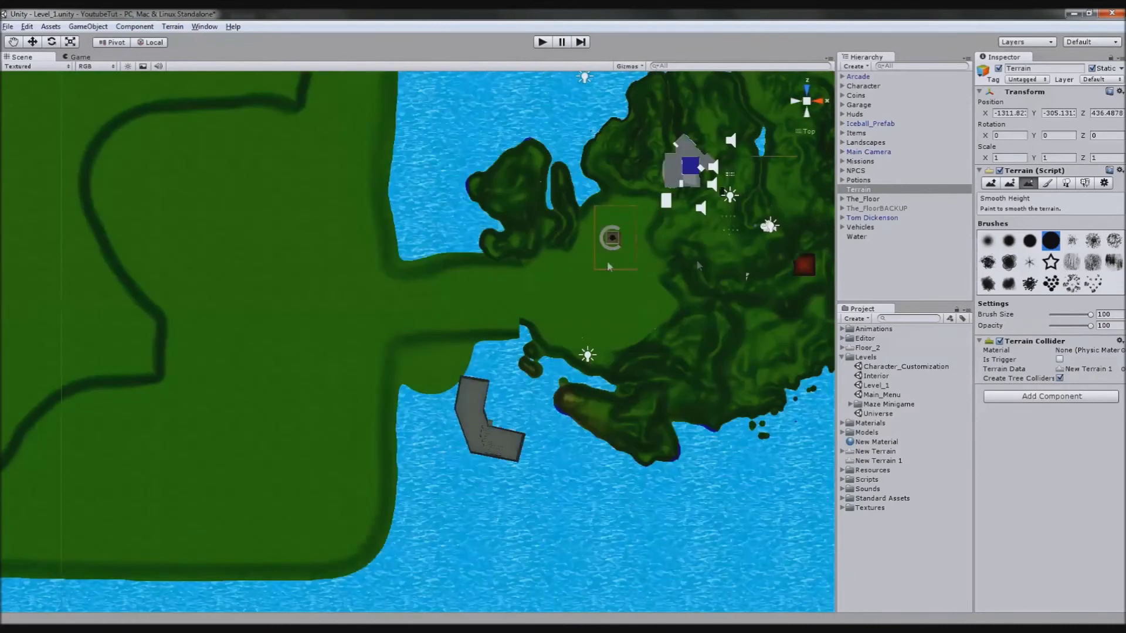
left_click(807, 102)
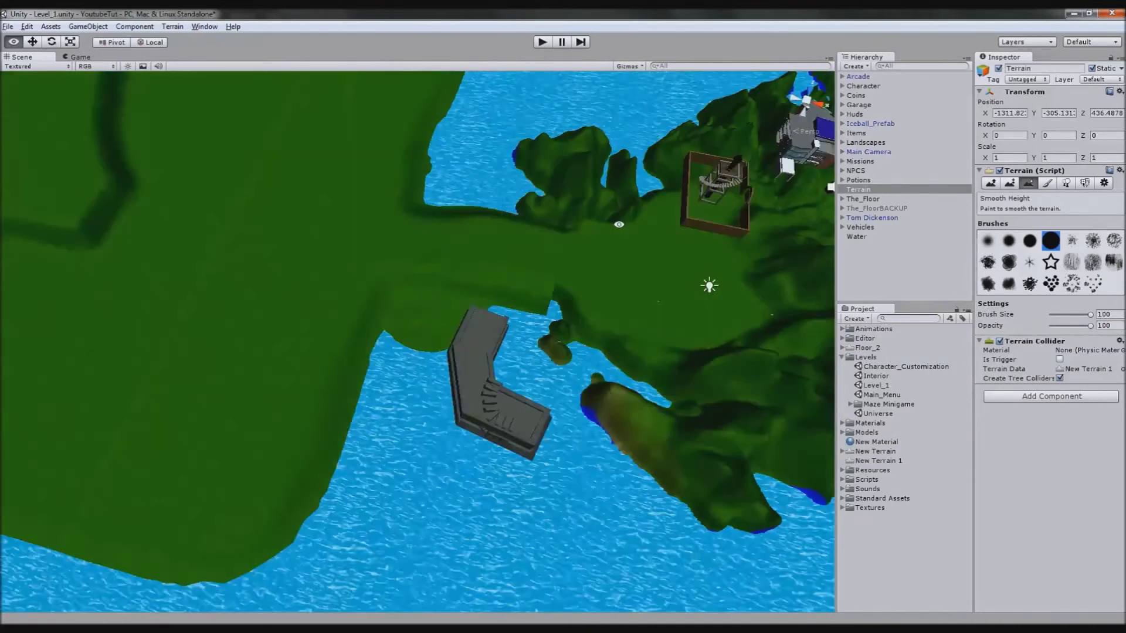
scroll(613, 355, "down", 8)
middle_click_drag(612, 354, 670, 434)
scroll(670, 428, "down", 8)
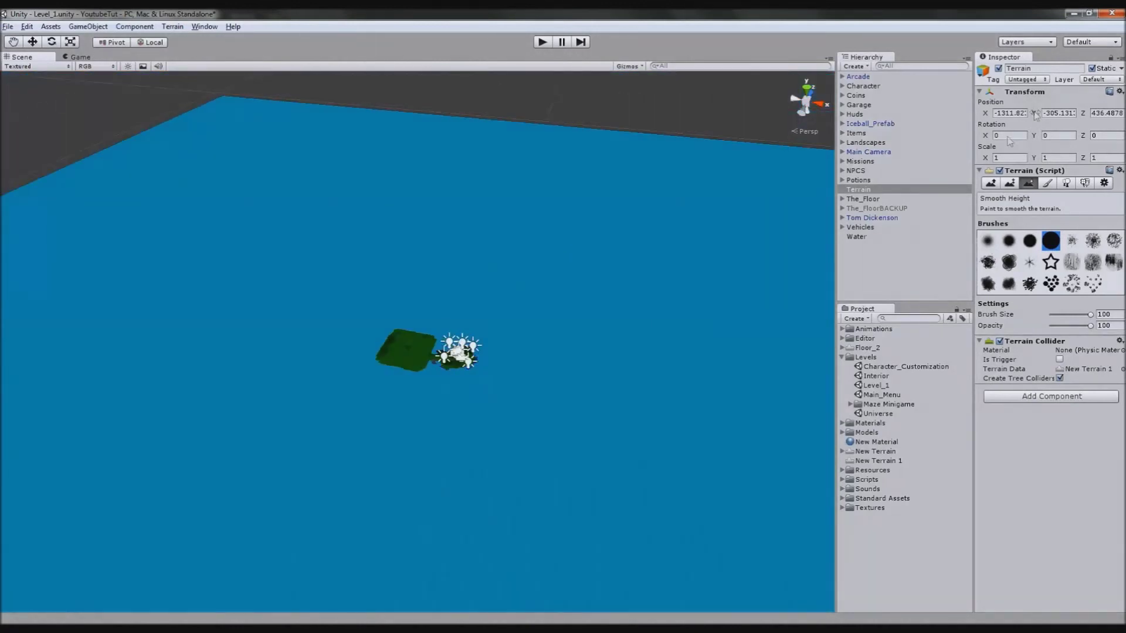
Step: Set the Water plane's scale to 800 on both the X and Z axes
left_click(873, 208)
left_click(858, 180)
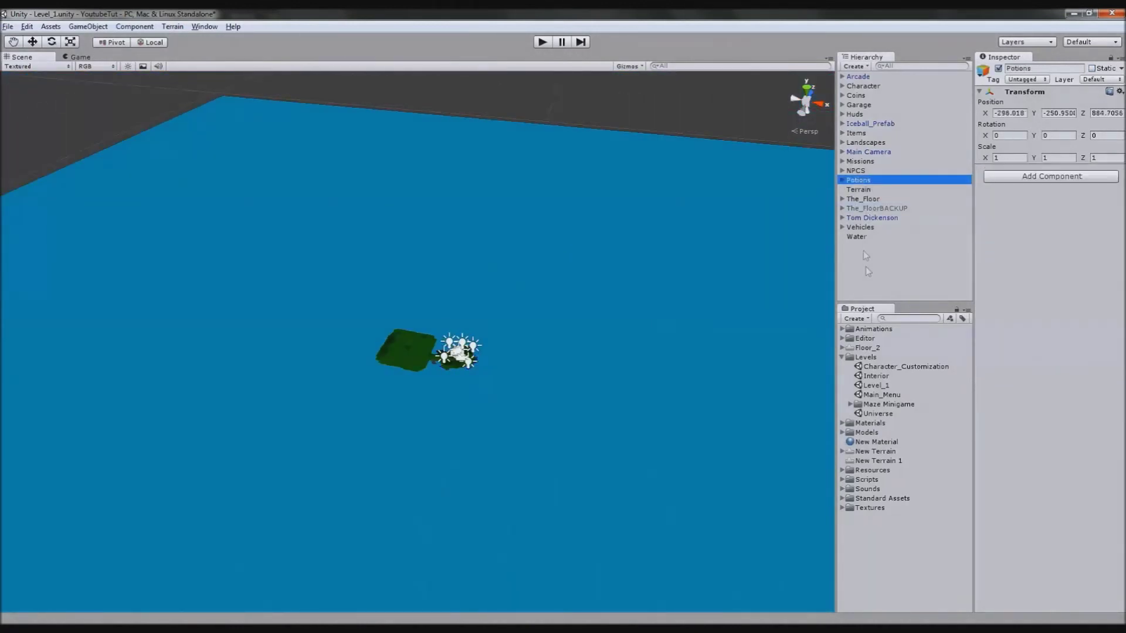
left_click(857, 236)
left_click(1019, 156)
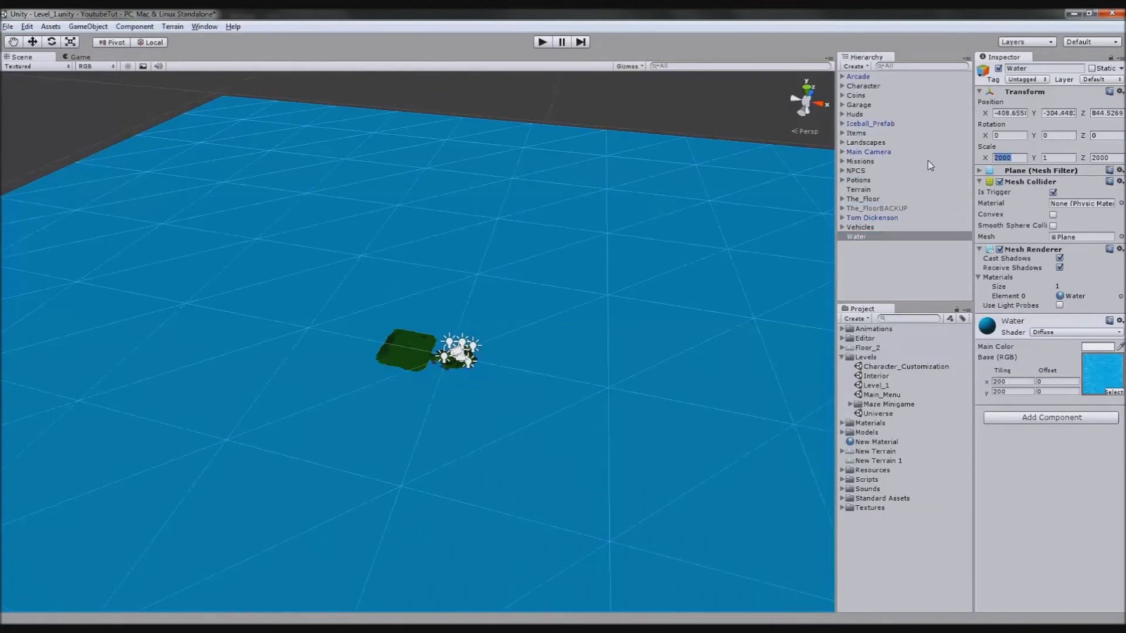
type("1500")
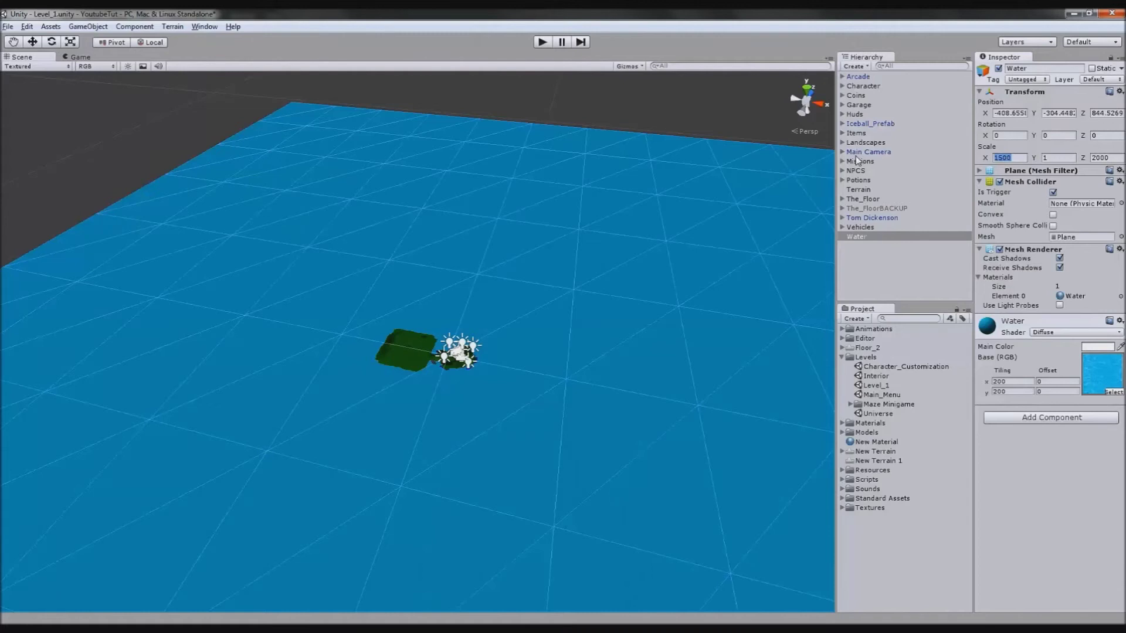
type("800")
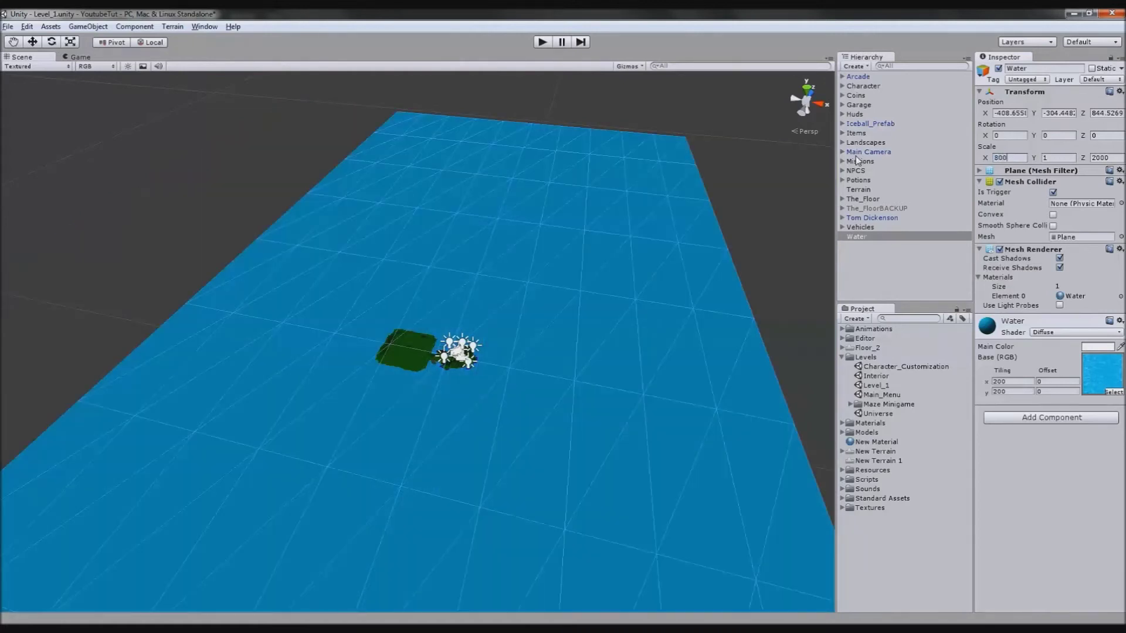
type("800")
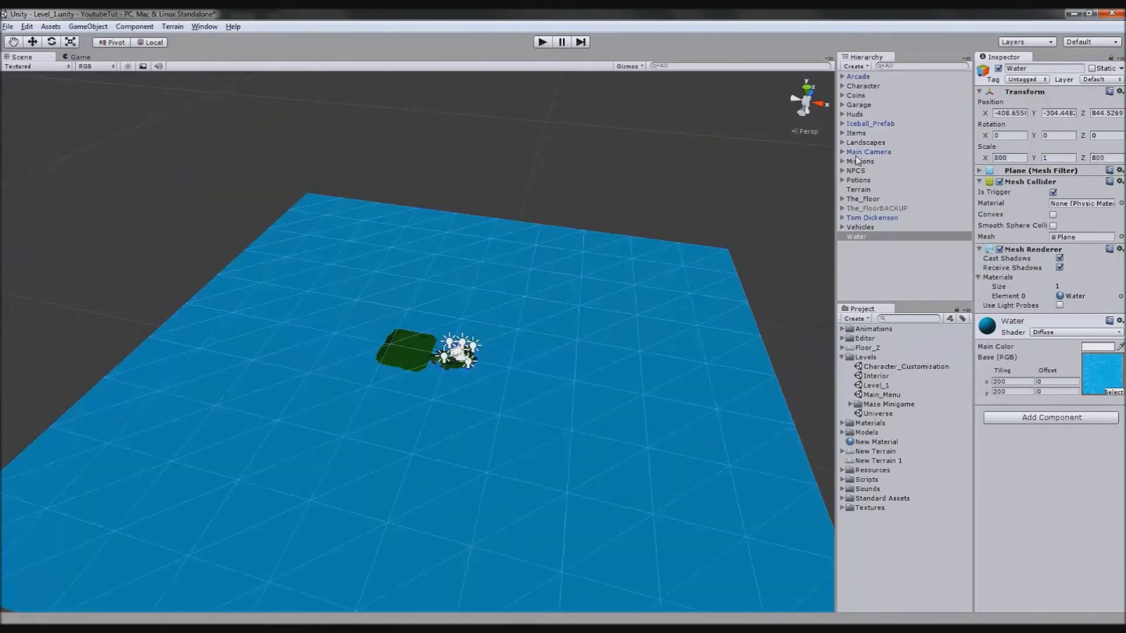
Step: Examine the resized sea around the city terrain and the island, including the land bridge near the stone stairs
left_click(585, 151)
left_click(580, 287)
left_click_drag(459, 361, 456, 340)
left_click(415, 377)
scroll(434, 358, "up", 10)
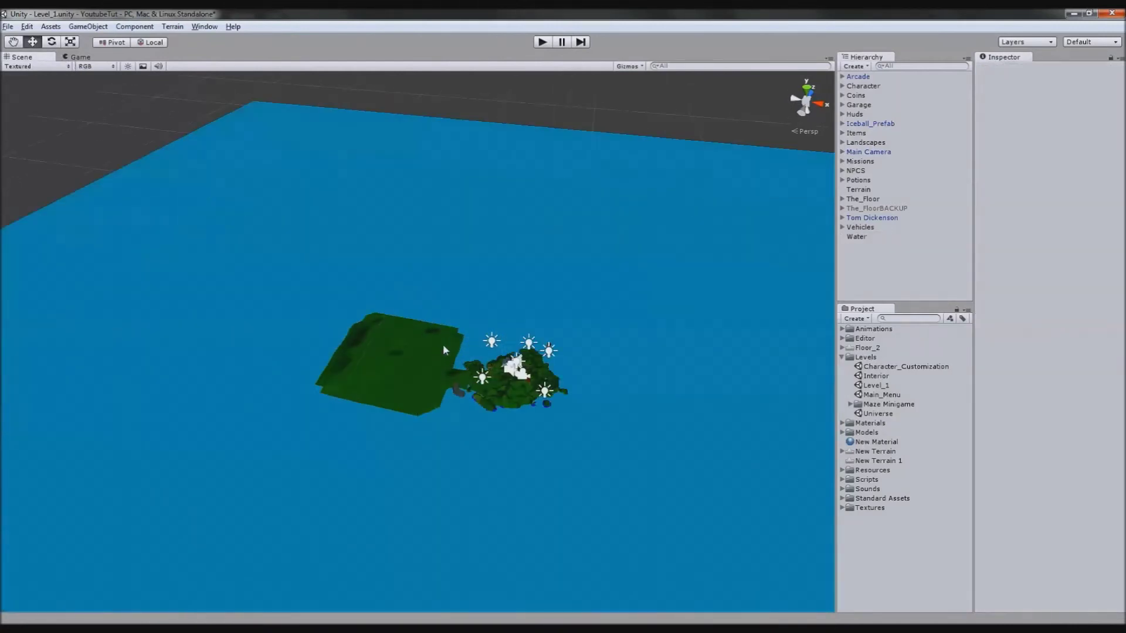
scroll(443, 344, "up", 10)
left_click_drag(428, 408, 455, 450, "alt")
scroll(440, 428, "down", 4)
scroll(431, 412, "up", 4)
scroll(406, 422, "up", 6)
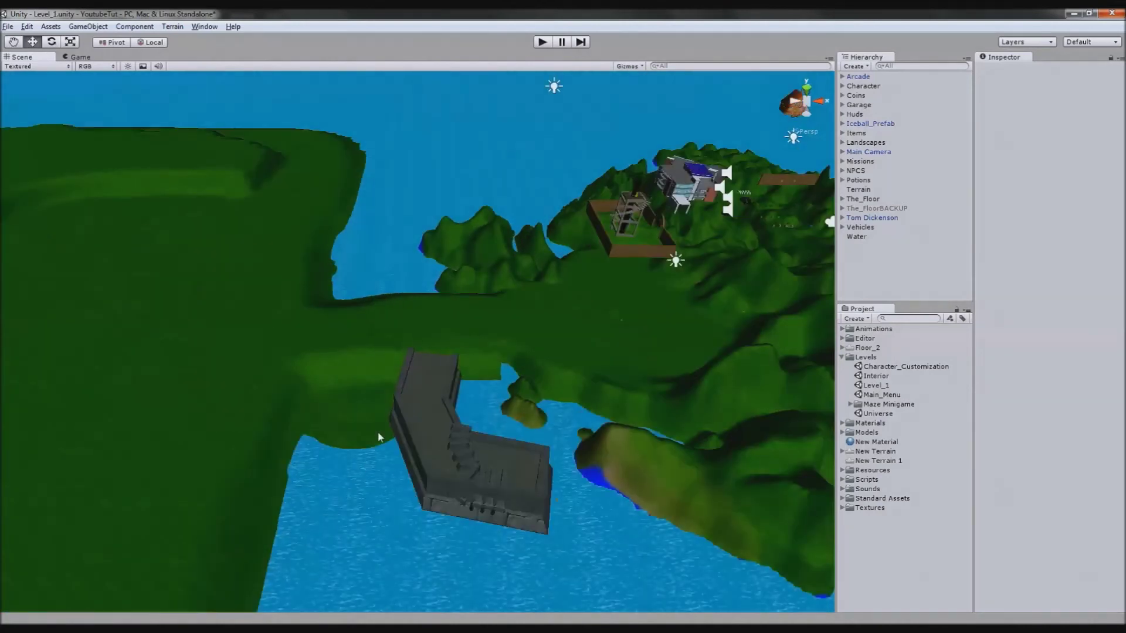
scroll(381, 414, "up", 2)
scroll(320, 423, "down", 10)
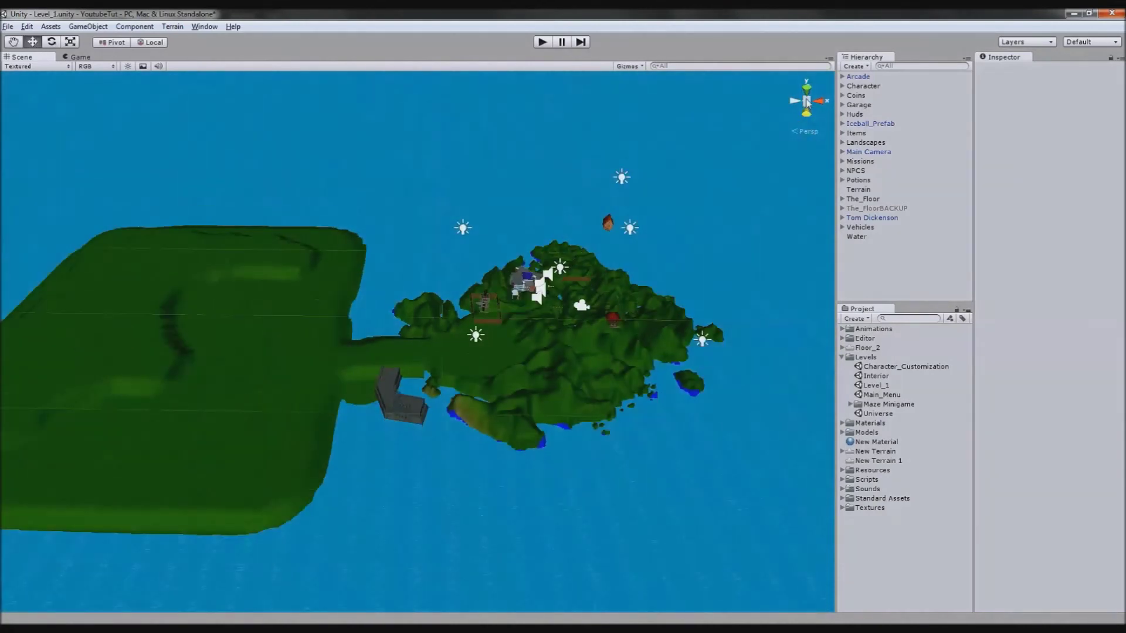
Step: In the top view, move the Arcade from the island onto the city terrain's east side, about X -721 and Z 873
left_click(807, 90)
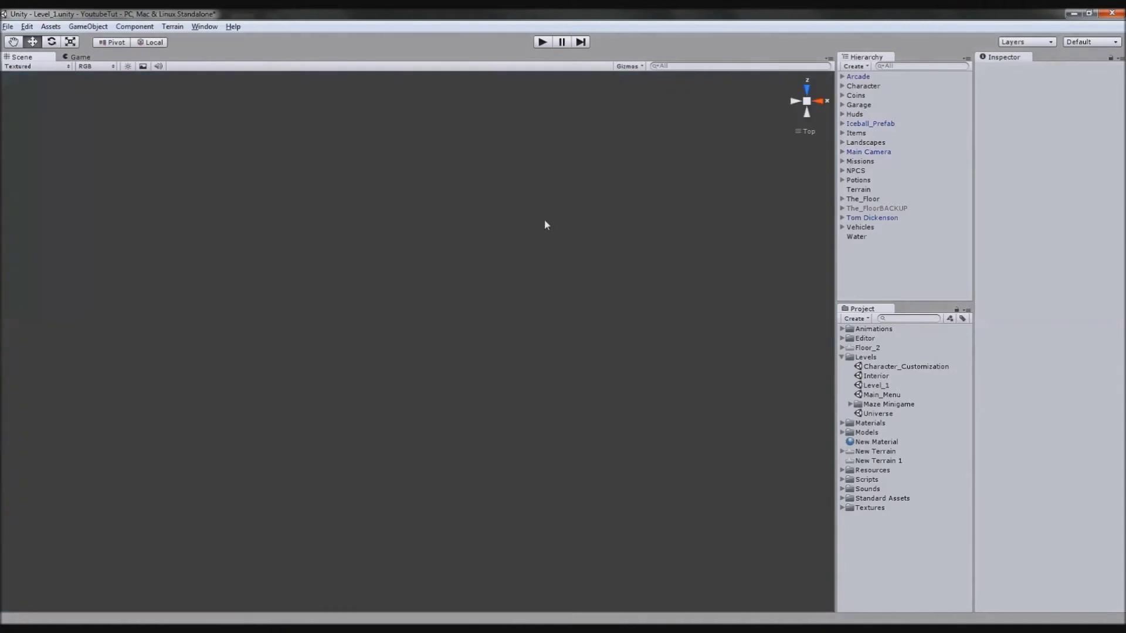
scroll(575, 230, "up", 2)
scroll(572, 235, "down", 2)
middle_click_drag(434, 296, 714, 247)
scroll(714, 248, "up", 2)
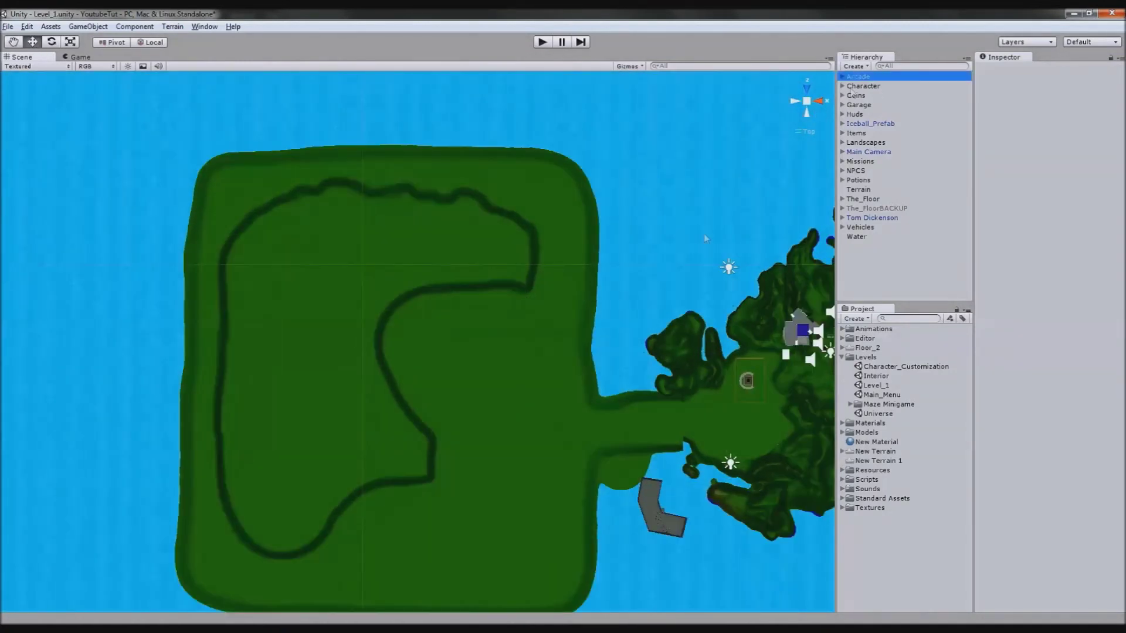
left_click(34, 41)
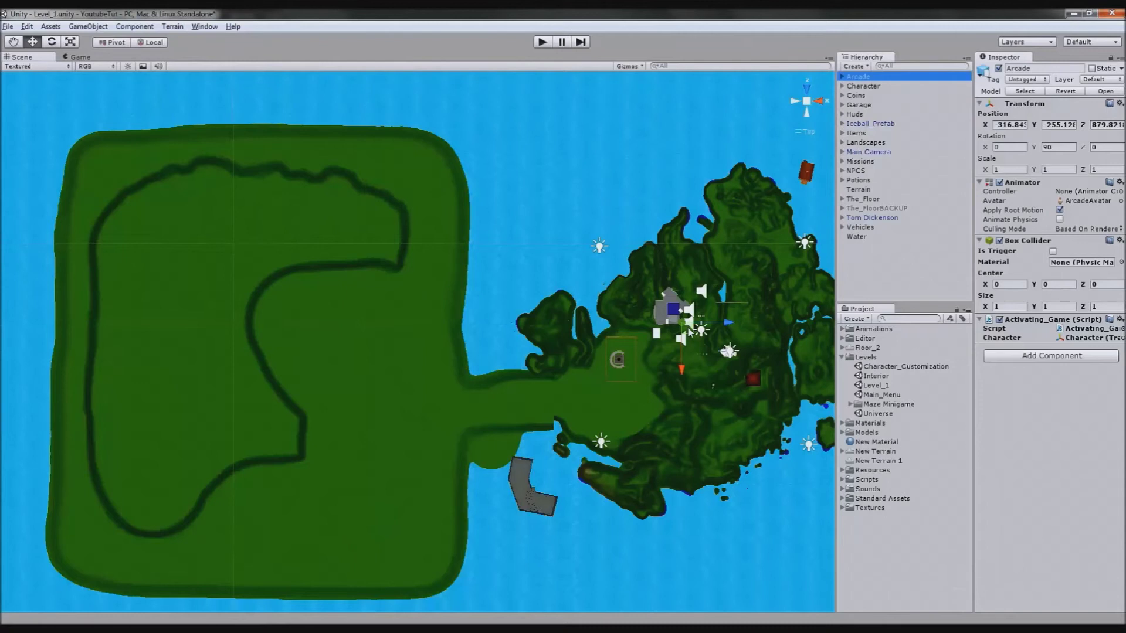
left_click(690, 331)
left_click_drag(464, 329, 424, 336)
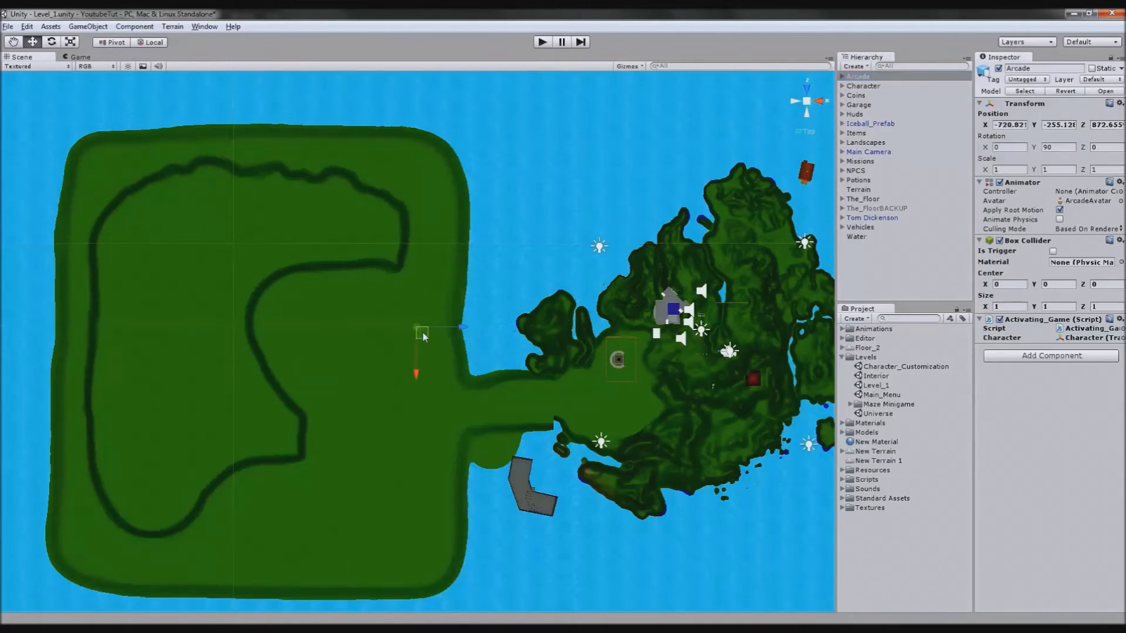
Step: Group the Arcade, Iceball_Prefab, Coins and Garage objects under the Landscapes parent object
left_click_drag(866, 78, 868, 147)
left_click(863, 89)
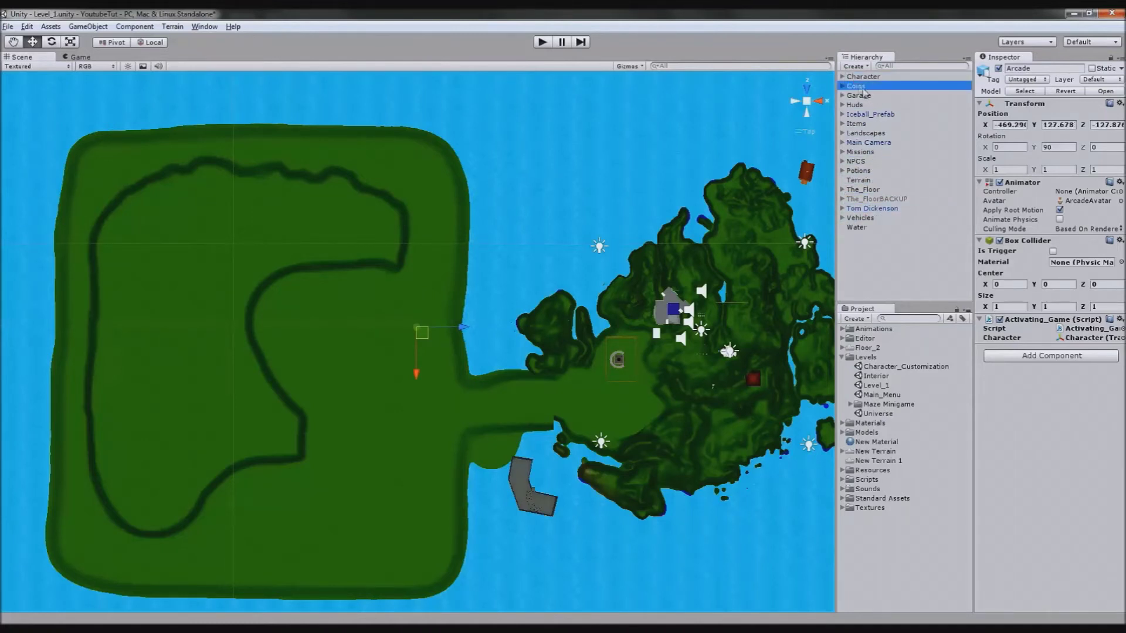
left_click_drag(862, 104, 864, 105)
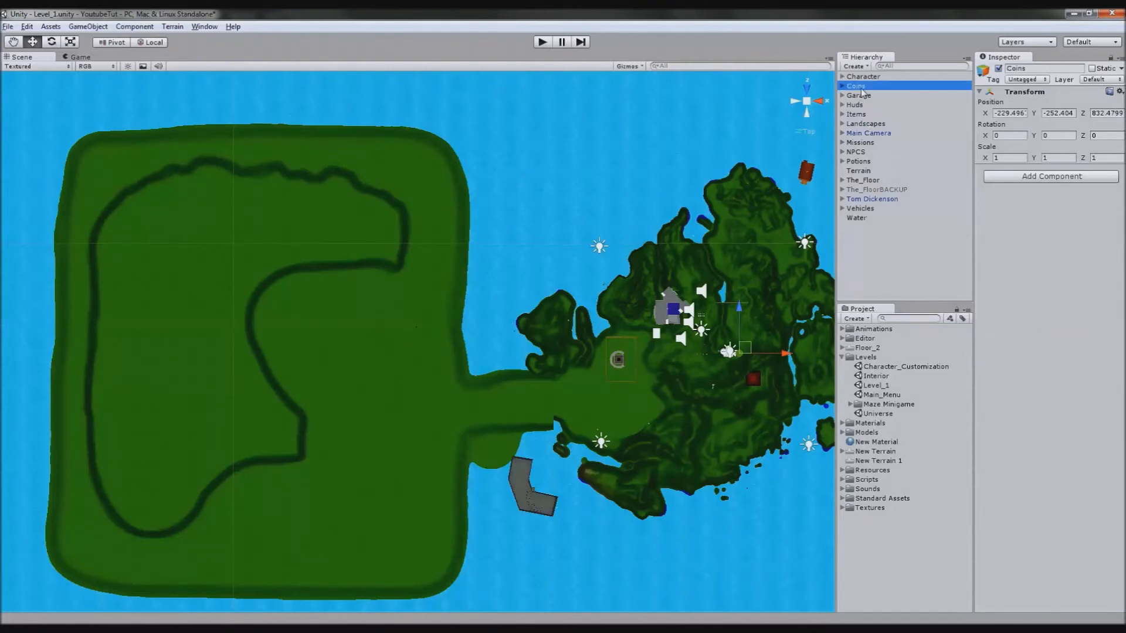
left_click(843, 124)
key("z")
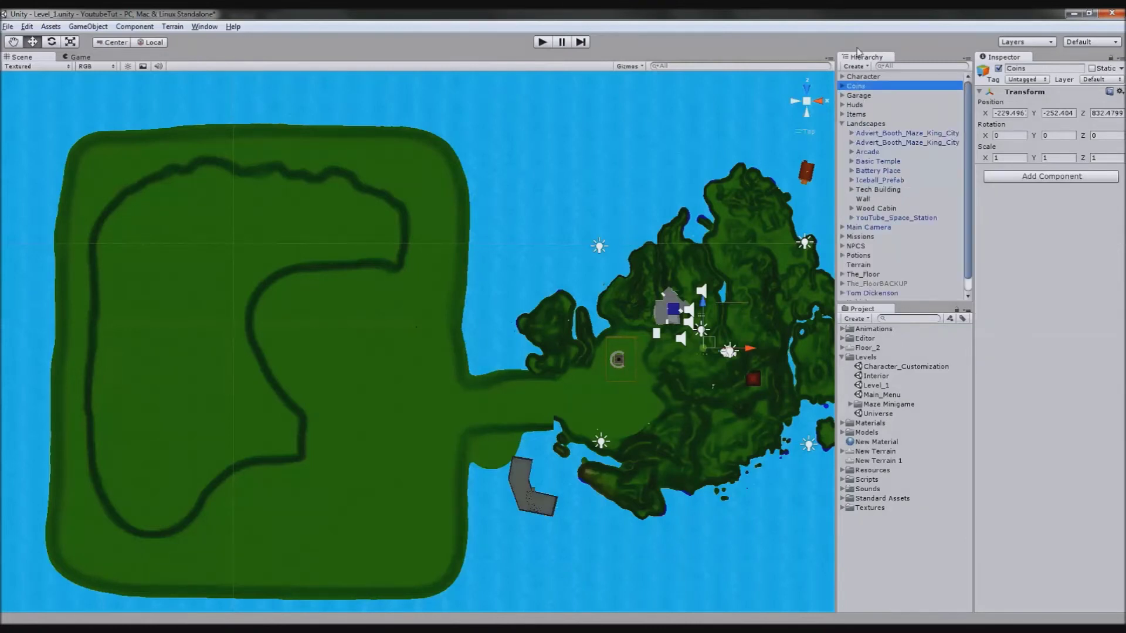
left_click_drag(863, 86, 878, 117)
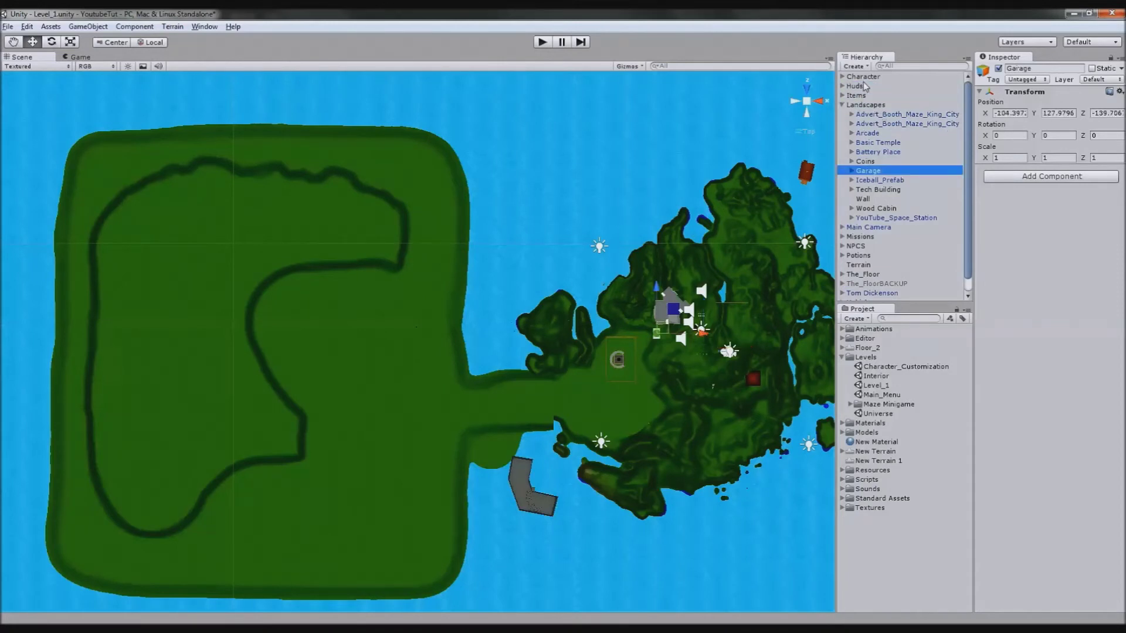
Step: Check the contents of Huds and Missions, and nest Missions under the Wall object in Landscapes
left_click(842, 86)
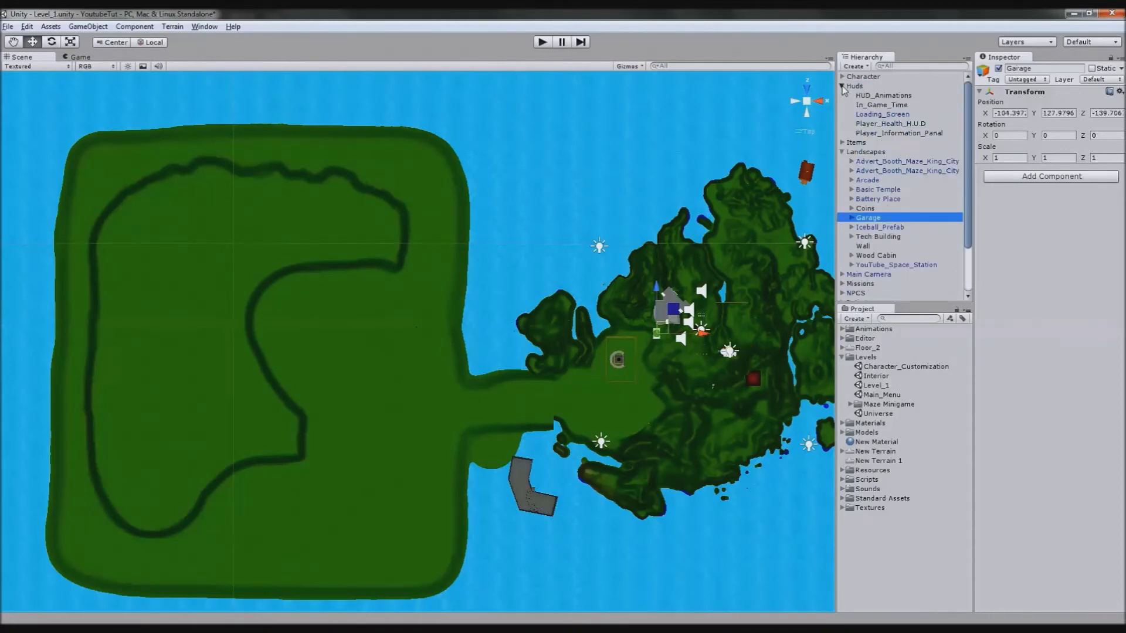
left_click(842, 86)
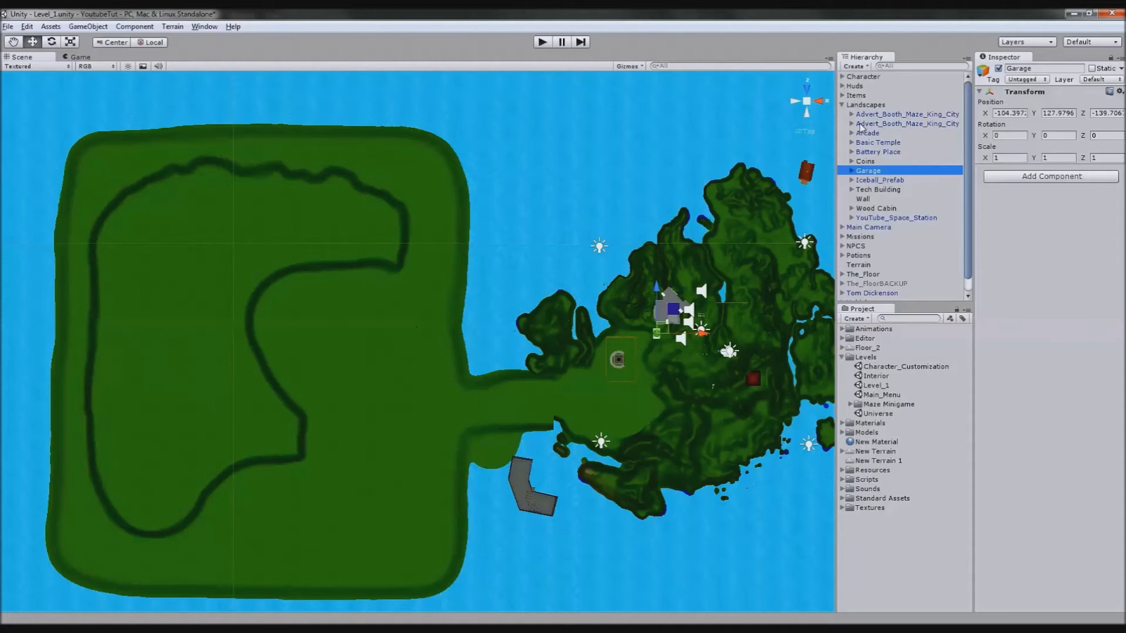
left_click(870, 238)
left_click(842, 237)
left_click(842, 237)
left_click_drag(862, 237, 878, 204)
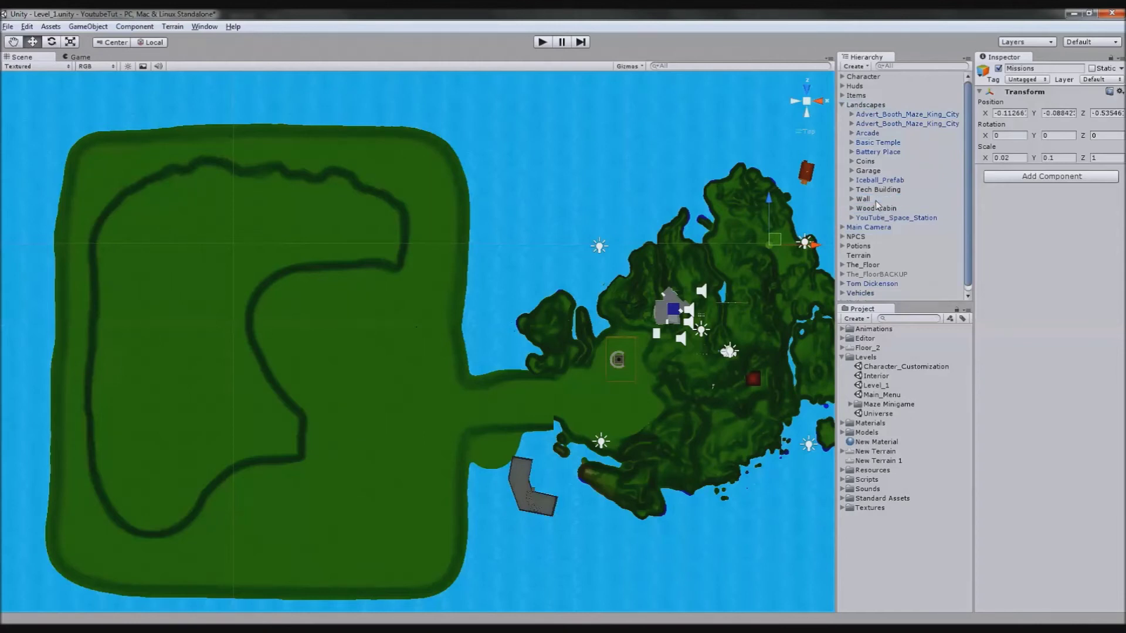
Step: Rename the Terrain object as city_Floor
left_click(868, 251)
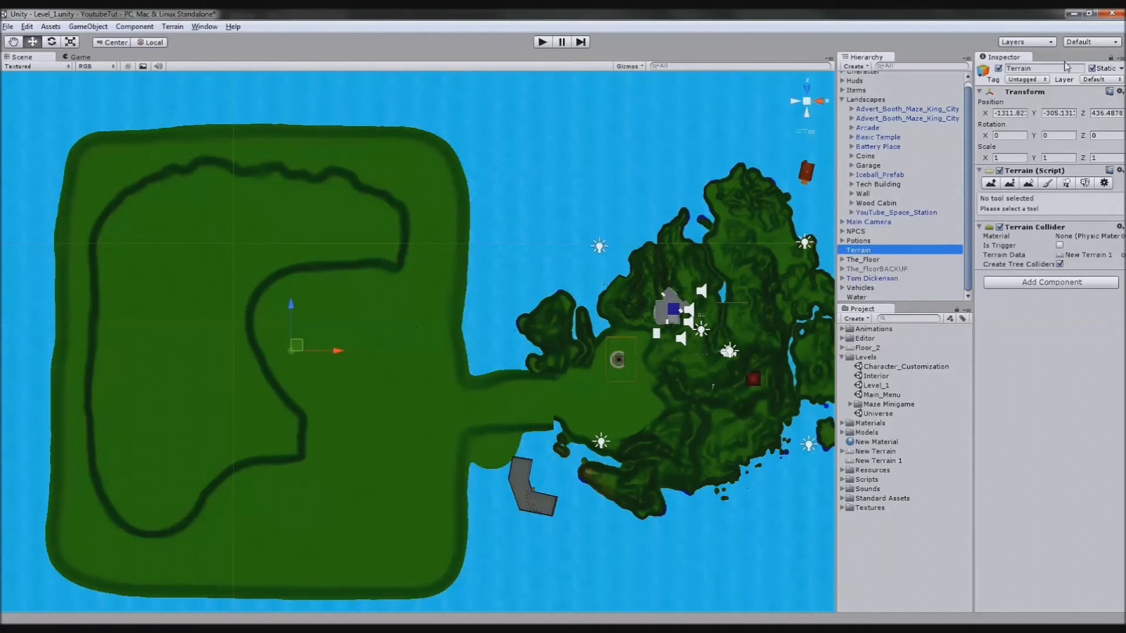
left_click_drag(1044, 69, 946, 73)
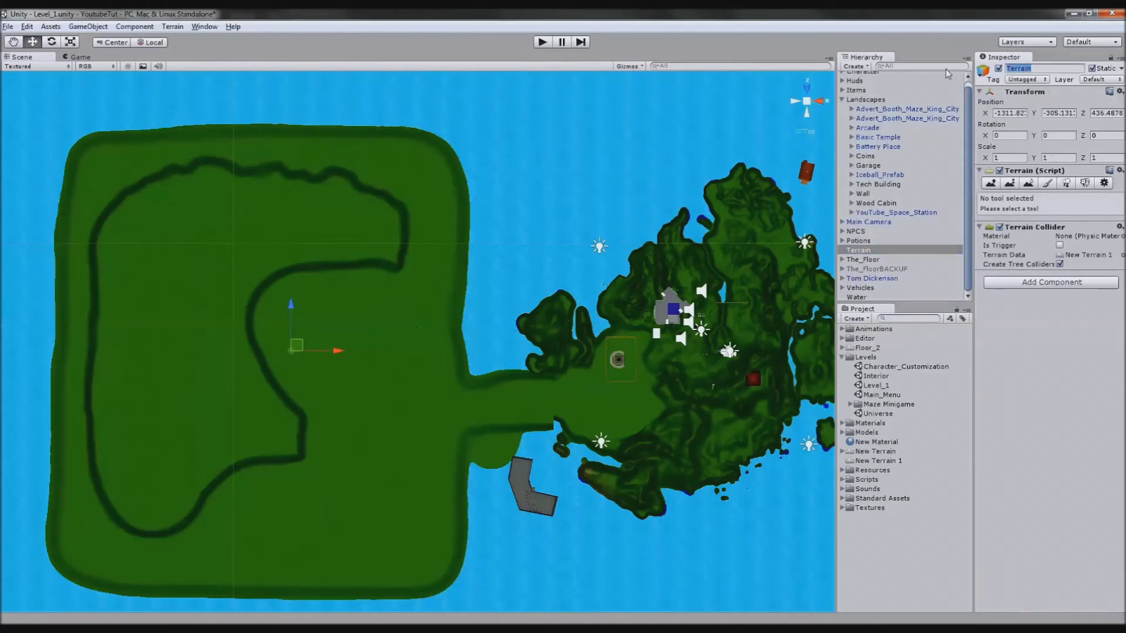
type("city_Floor")
key("Return")
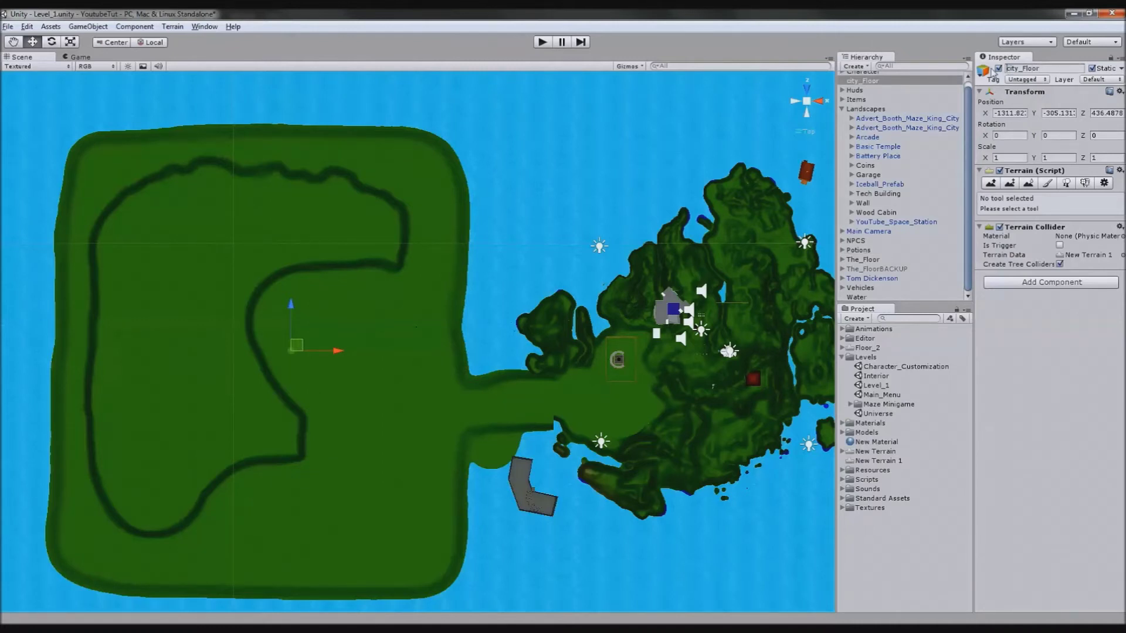
Step: Move the whole Landscapes group west along X onto the city terrain, to X about -862
left_click(878, 110)
scroll(663, 320, "down", 3)
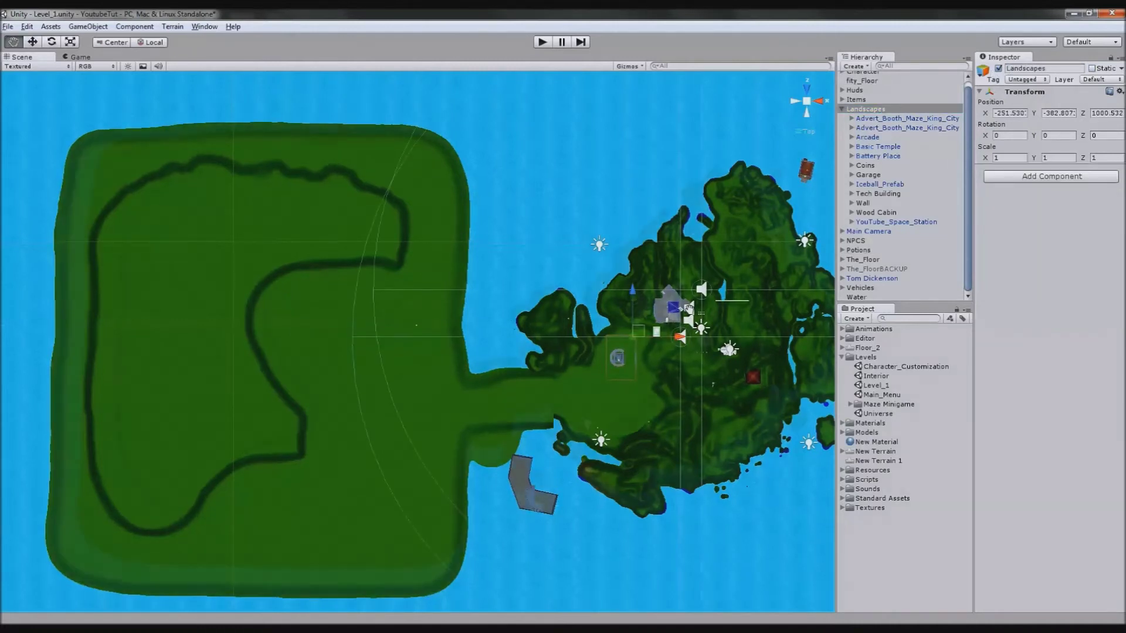
scroll(662, 320, "down", 2)
left_click_drag(602, 345, 317, 345)
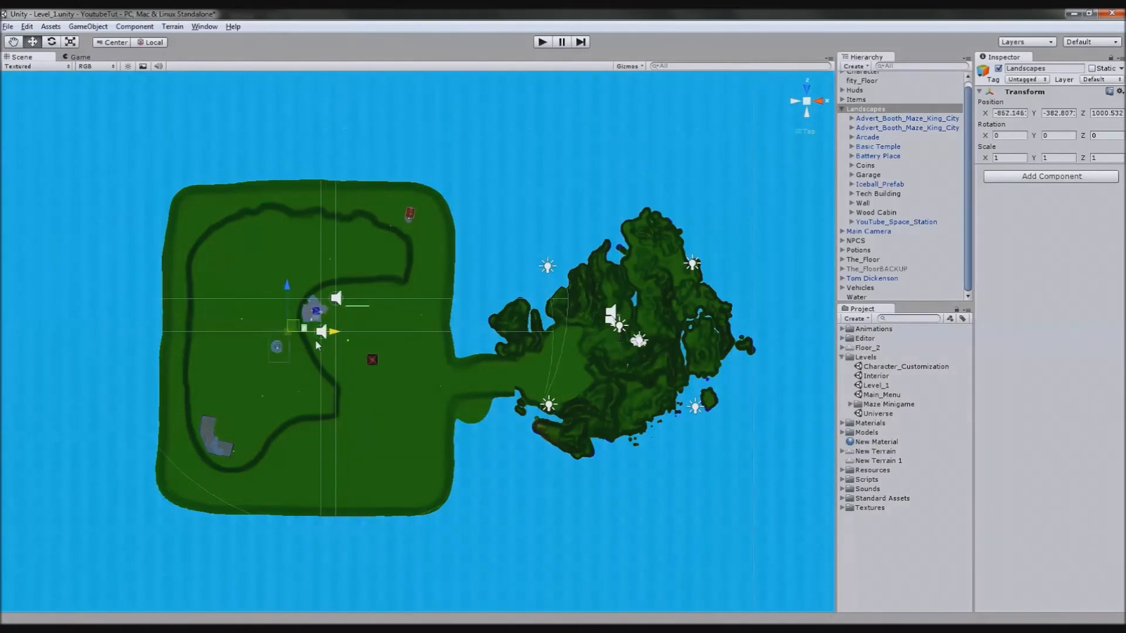
Step: Move Battery Place into the city terrain's southwest corner, outside the curved ridge, about X -360 and Z -472
middle_click_drag(348, 364, 364, 330)
scroll(364, 330, "up", 5)
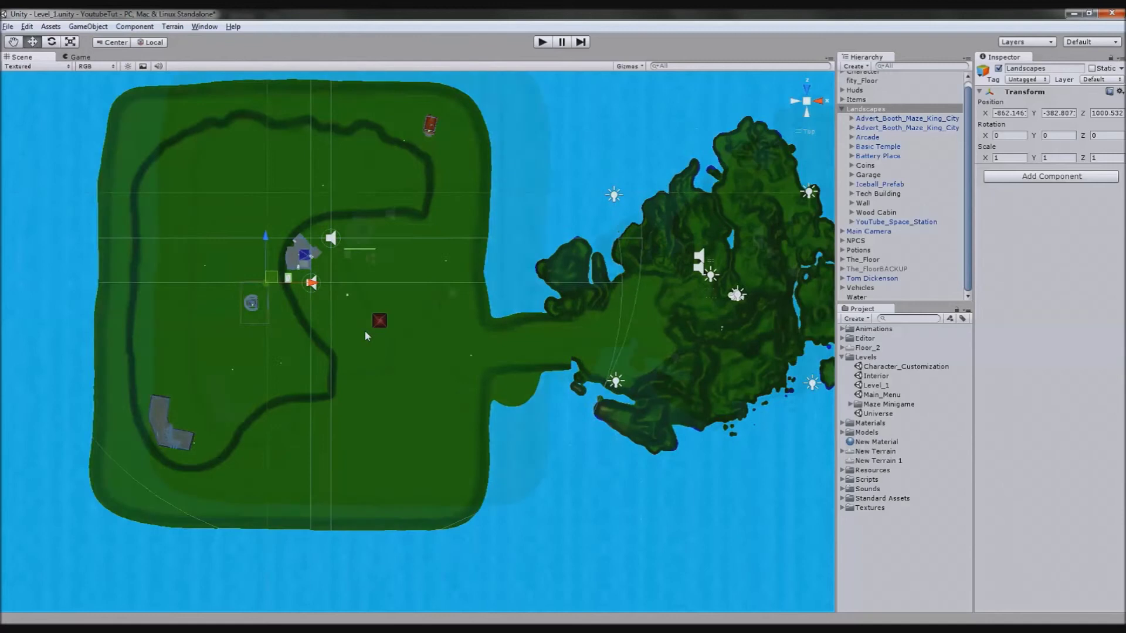
middle_click_drag(223, 327, 440, 297)
scroll(439, 410, "up", 12)
middle_click_drag(479, 362, 501, 336)
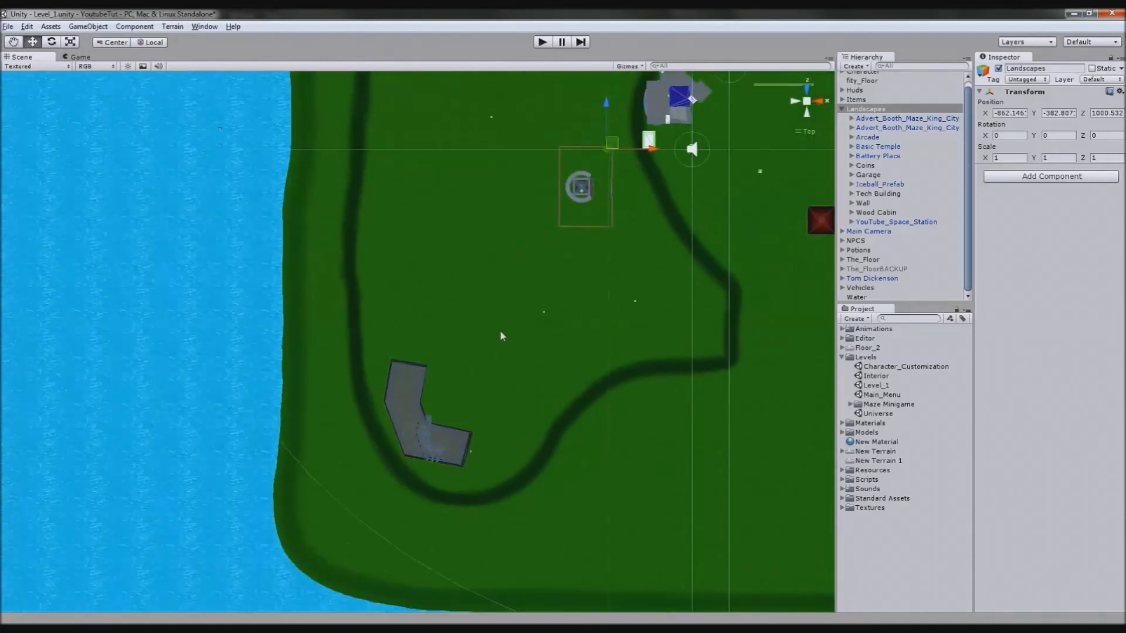
left_click(883, 194)
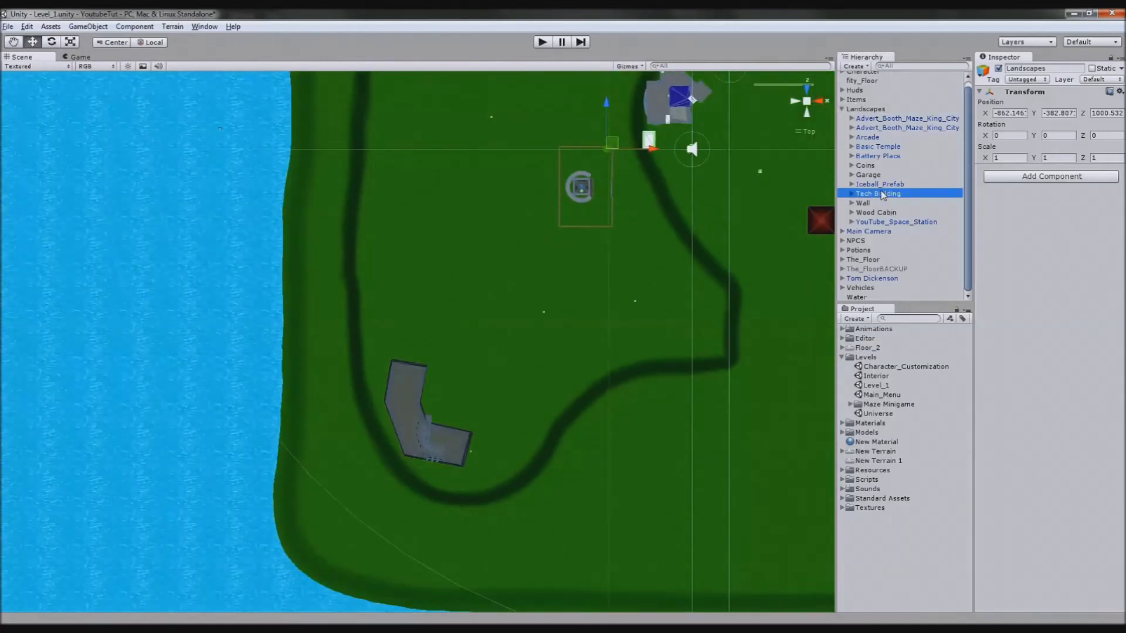
left_click(883, 147)
left_click(895, 157)
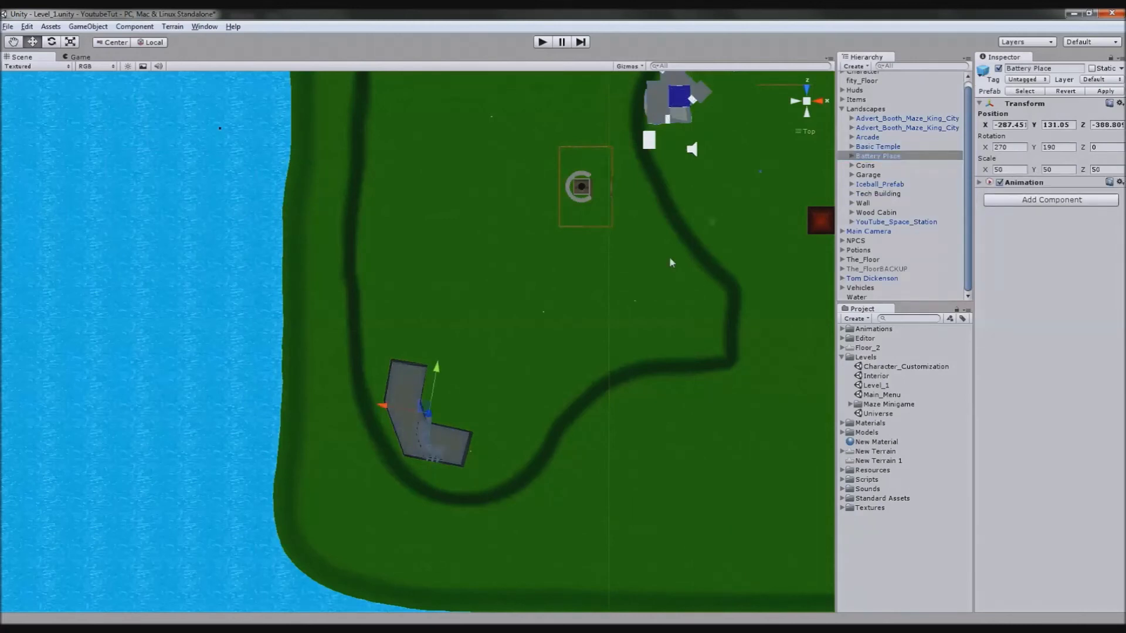
key("f")
left_click_drag(545, 287, 440, 405)
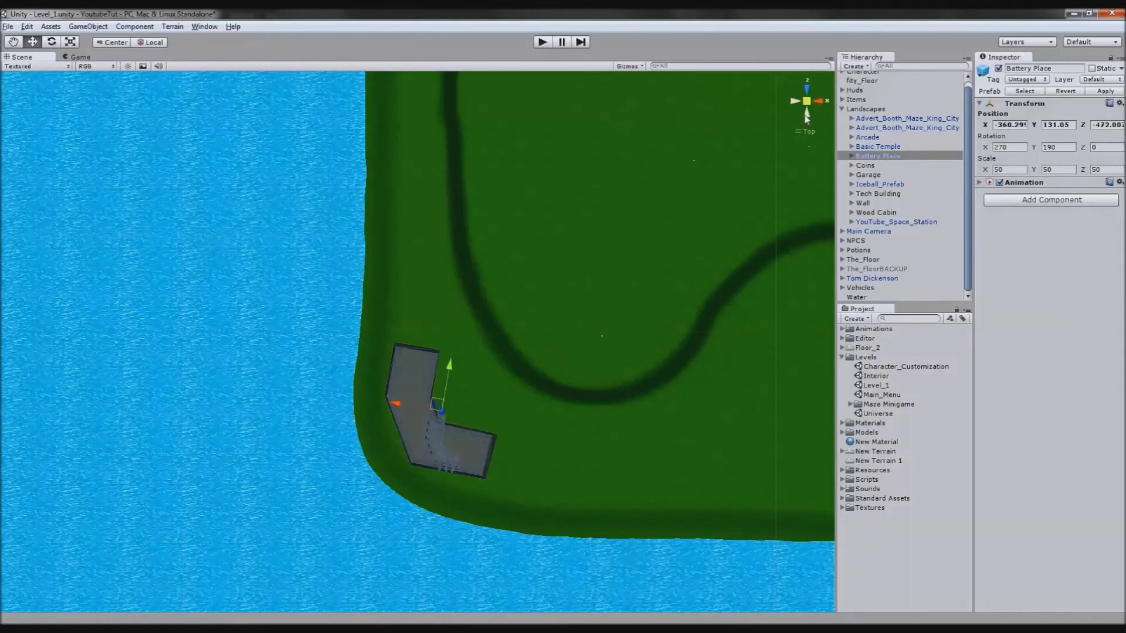
Step: Lower Battery Place to a Y position of about 92 and nudge it horizontally to about X -356, Z -472
left_click(805, 115)
left_click_drag(461, 153, 469, 248)
left_click_drag(652, 182, 659, 261, "alt")
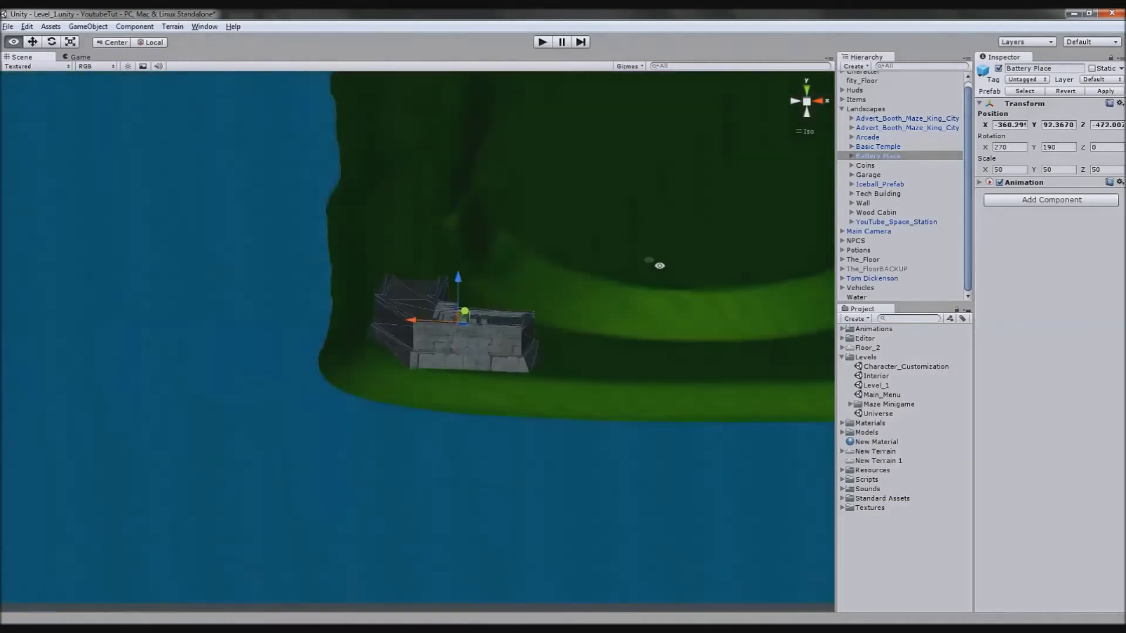
left_click(806, 101)
left_click_drag(536, 367, 358, 352, "alt")
left_click_drag(357, 352, 444, 361, "alt")
scroll(447, 361, "down", 5)
middle_click_drag(446, 362, 417, 403)
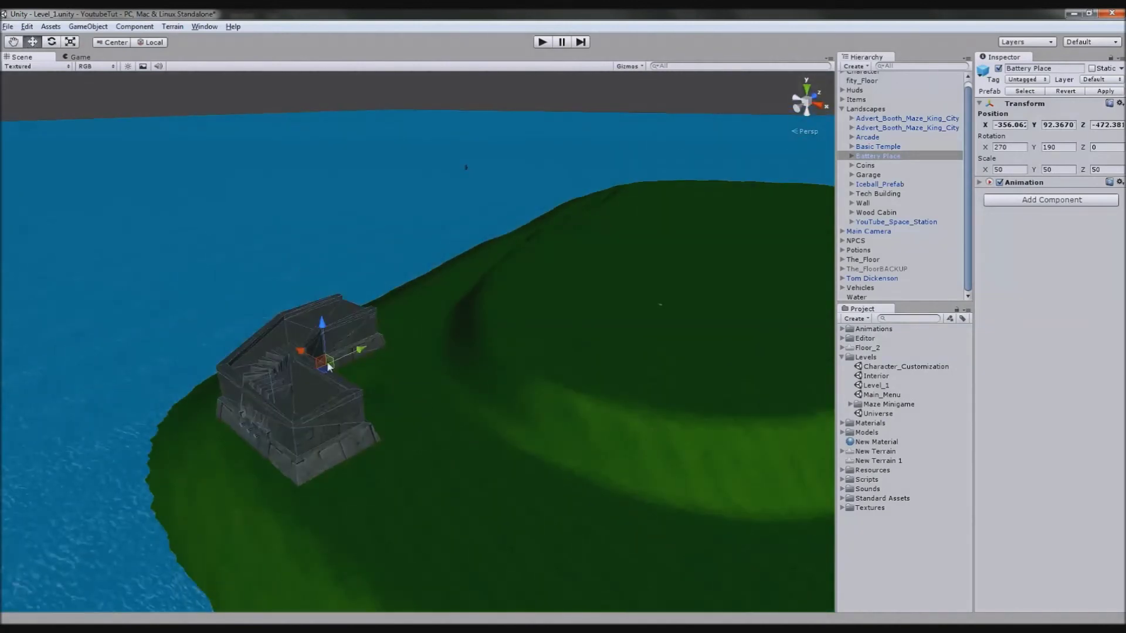
Step: Examine the buildings on the northern part of the city terrain and select the Wall for a closer look
middle_click_drag(337, 341, 62, 422)
scroll(434, 369, "down", 2)
middle_click_drag(440, 369, 44, 414)
scroll(285, 383, "up", 2)
left_click_drag(286, 386, 199, 444, "alt")
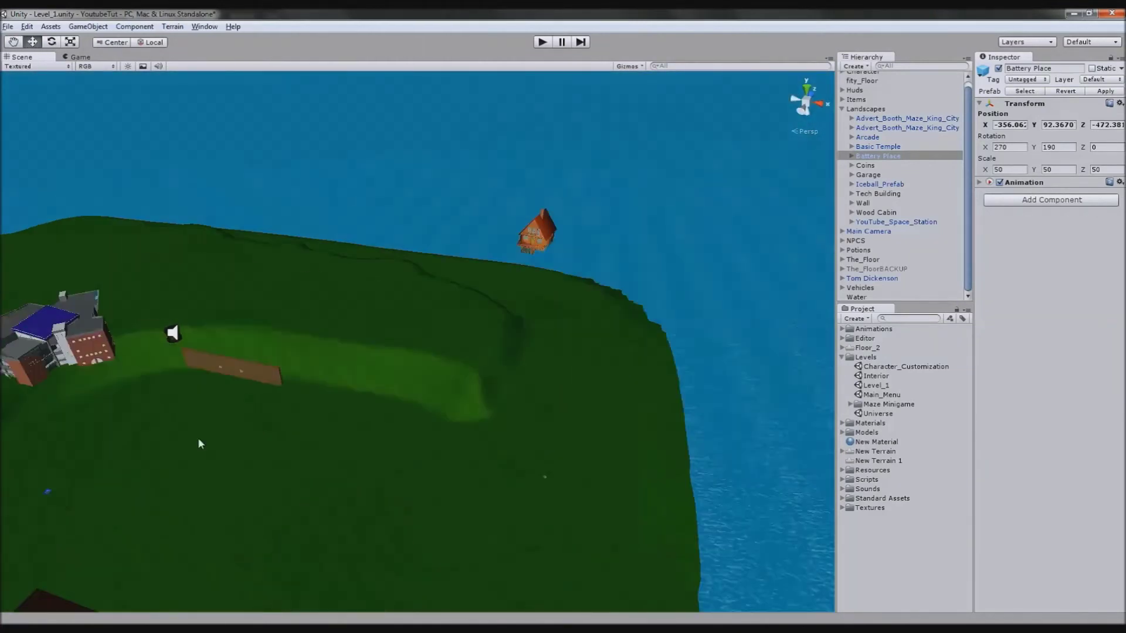
middle_click_drag(428, 292, 554, 248)
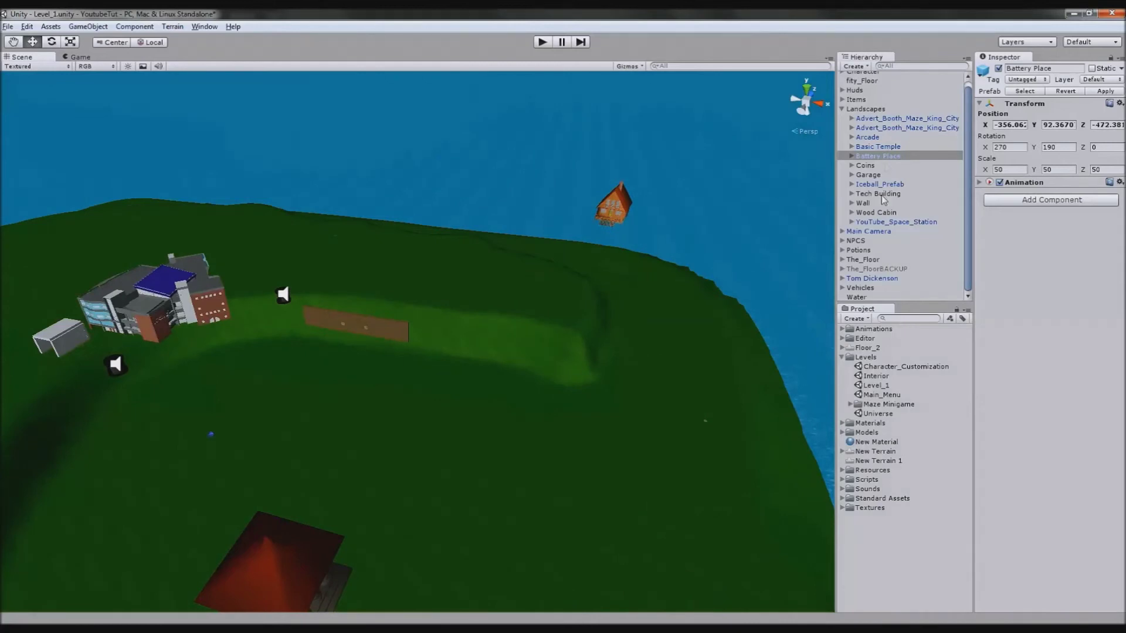
left_click(867, 203)
key("f")
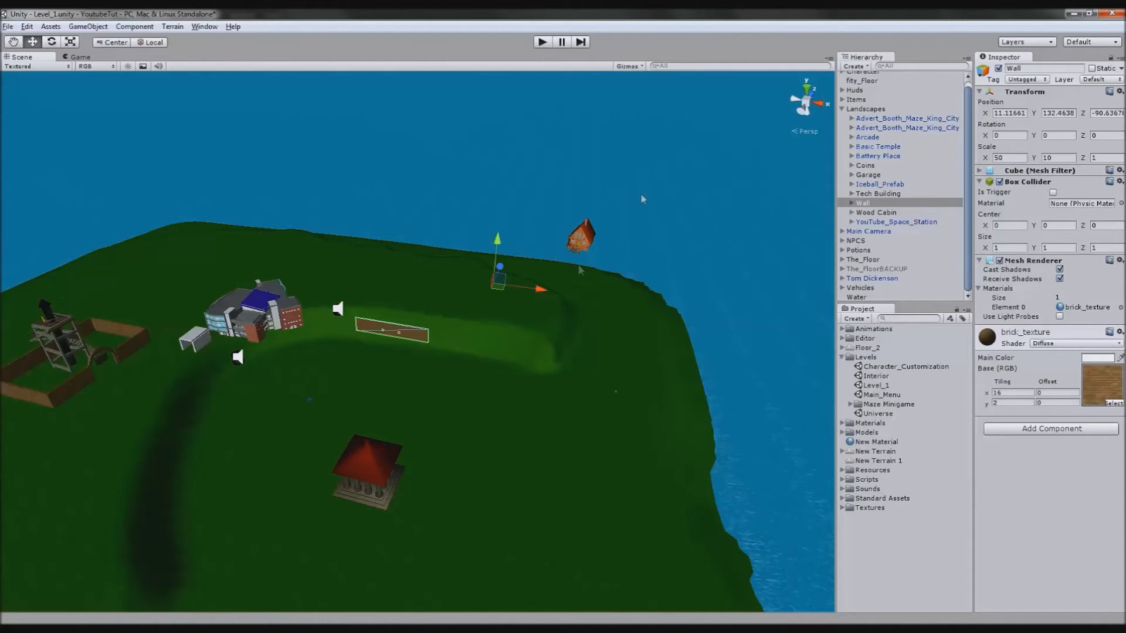
Step: Lower the Wood Cabin onto the city terrain surface, to a Y position of about 89
left_click_drag(625, 191, 708, 306, "alt")
left_click(649, 308)
left_click(871, 214)
left_click(851, 213)
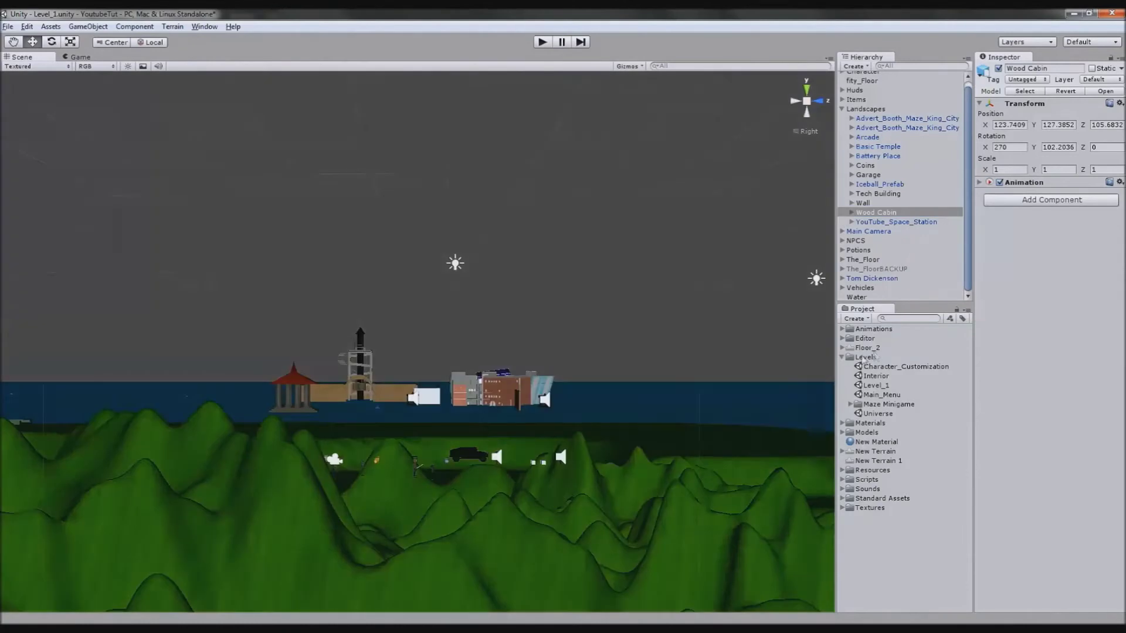
scroll(621, 289, "down", 6)
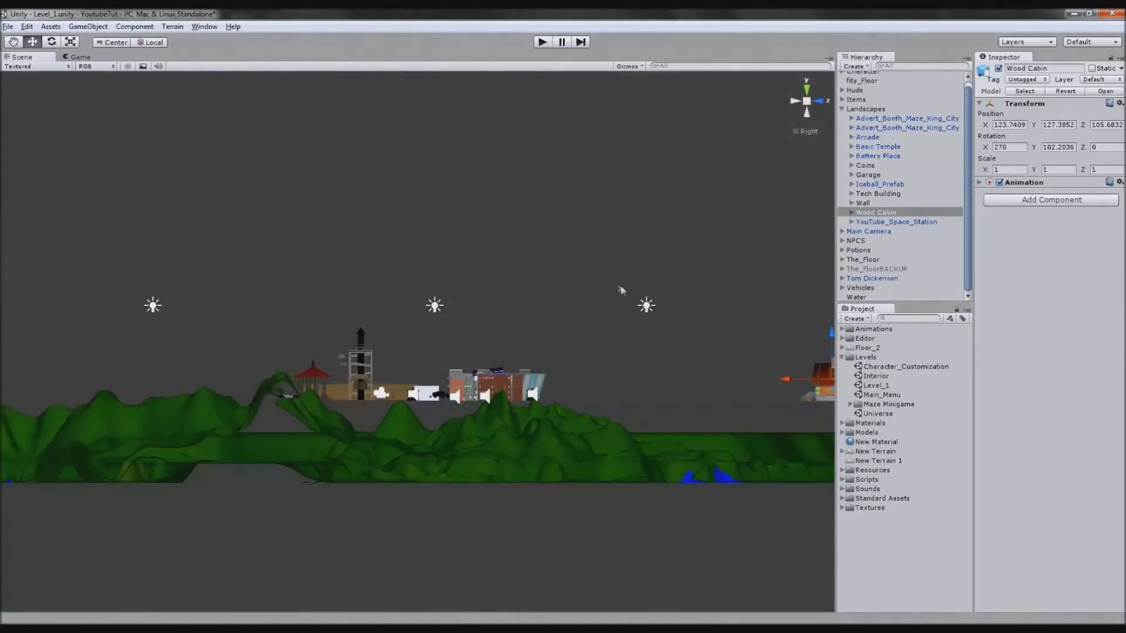
middle_click_drag(517, 305, 302, 292)
scroll(460, 274, "up", 6)
left_click_drag(525, 328, 546, 412)
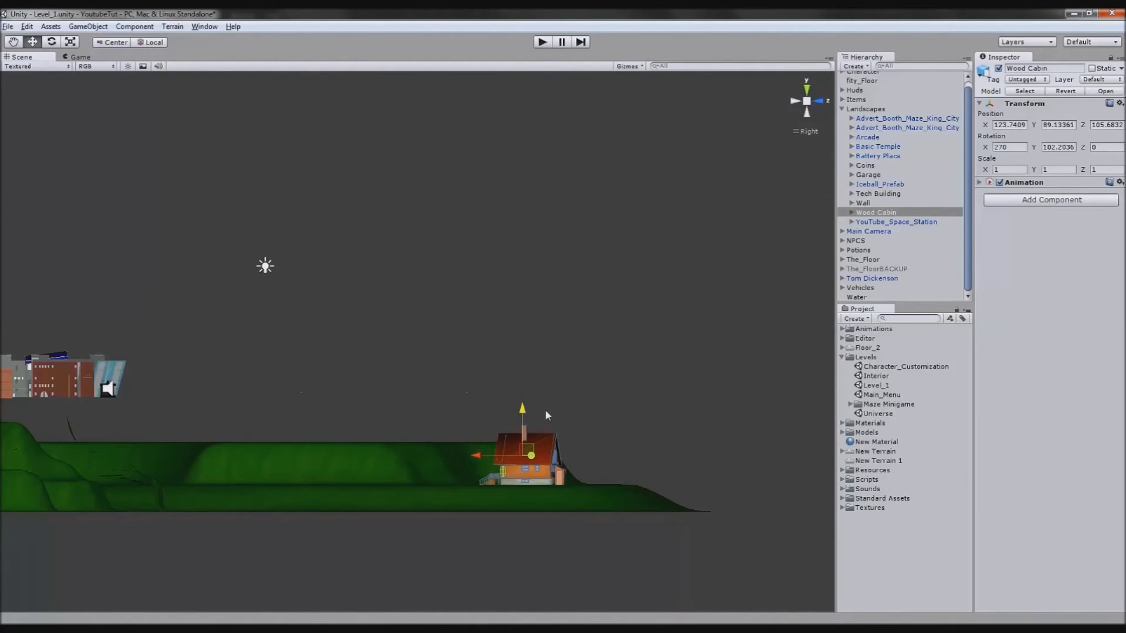
Step: Move the whole Wood Cabin closer to the terrain's edge, to about X 166 and Z 97
left_click(796, 101)
left_click(810, 101)
left_click_drag(422, 329, 796, 395, "alt")
left_click(434, 464)
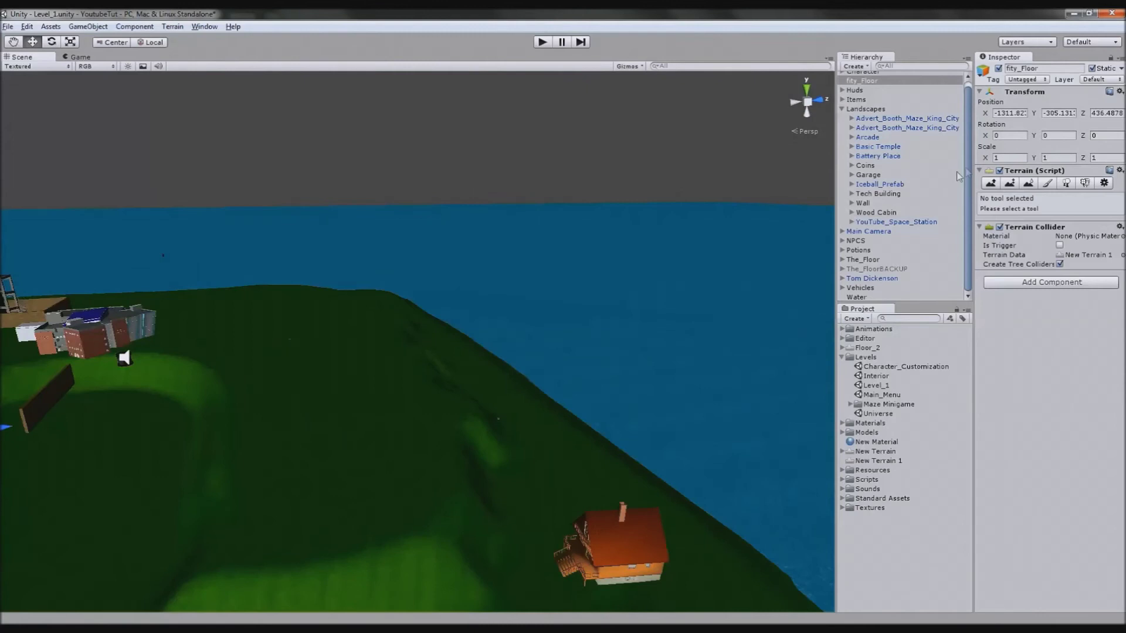
left_click(709, 124)
left_click_drag(709, 124, 535, 429, "alt")
left_click(468, 368)
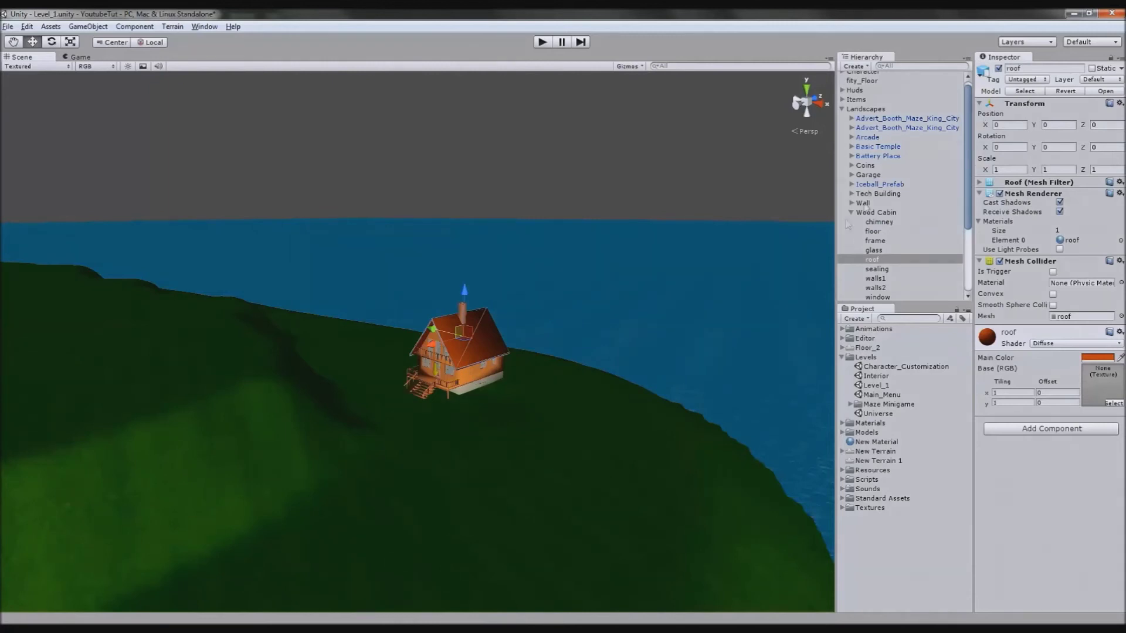
left_click(846, 215)
left_click_drag(426, 338, 547, 365)
Step: Lower the Wall onto the city terrain inside the curved ridge, to a Y position of about 94
scroll(470, 361, "down", 6)
middle_click_drag(441, 362, 666, 366)
left_click_drag(665, 362, 308, 366, "alt")
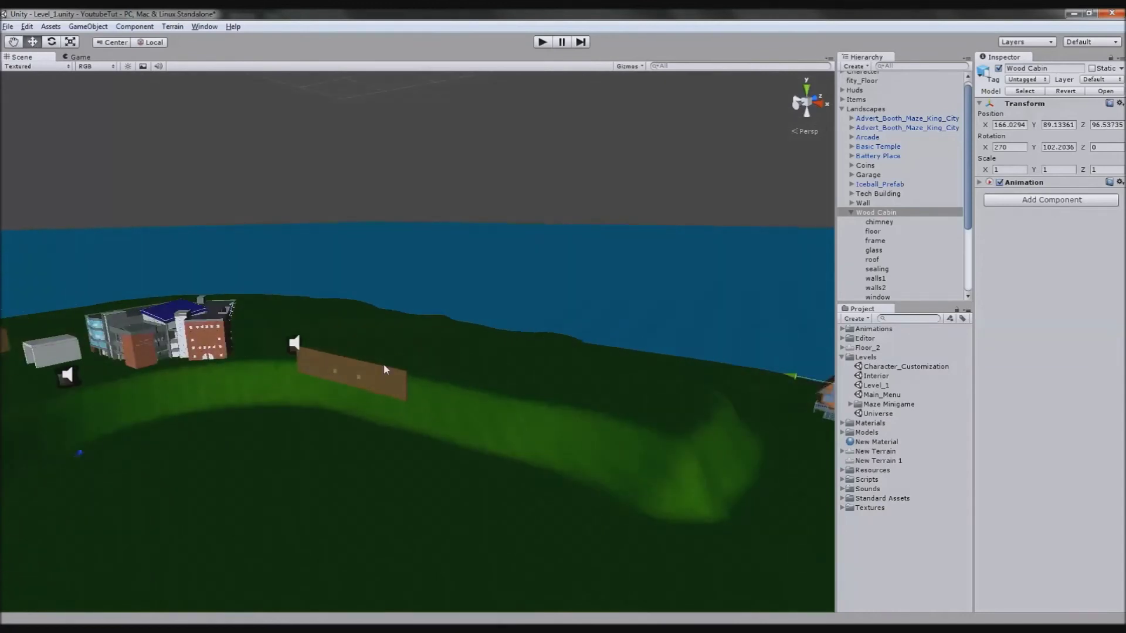
left_click(853, 212)
left_click(854, 194)
left_click(855, 203)
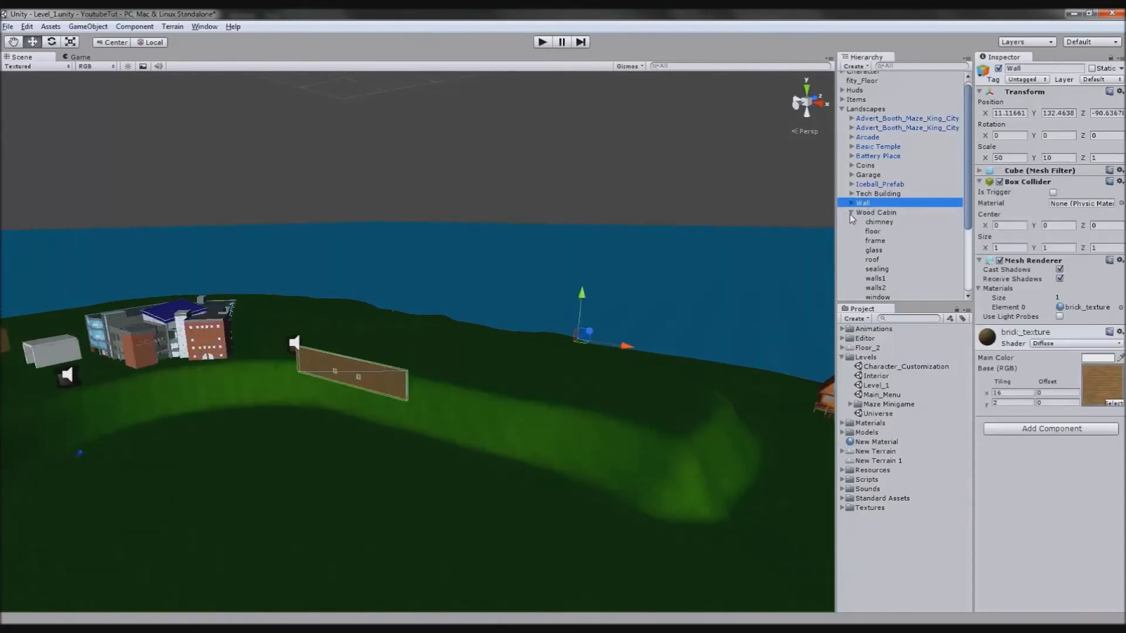
left_click(851, 212)
left_click_drag(583, 299, 600, 342)
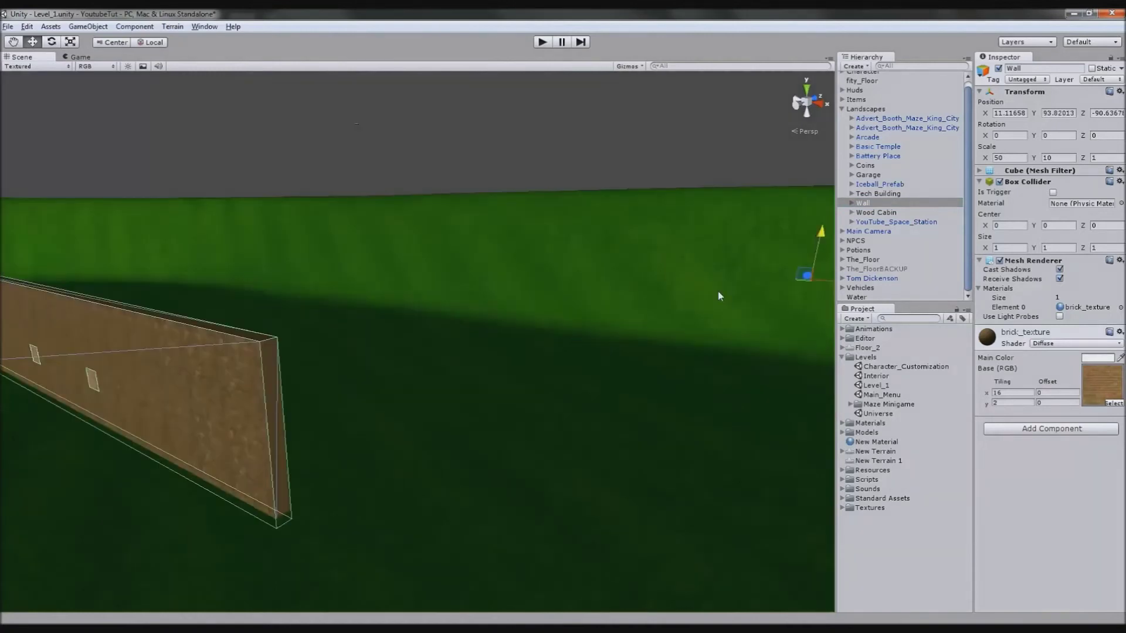
left_click_drag(719, 294, 643, 362, "alt")
scroll(621, 398, "down", 3)
Step: Locate the bandits of 02_Mission_Sort_Bandits under the Wall's Missions and activate the first Bandit
left_click(850, 203)
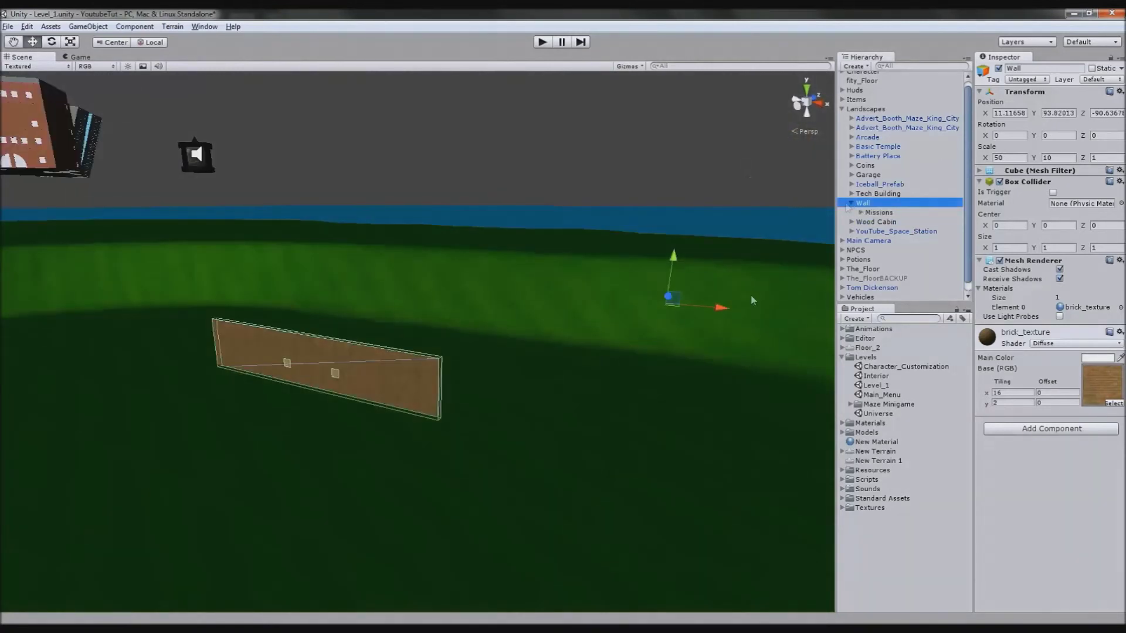
middle_click_drag(798, 299, 526, 318)
scroll(526, 318, "down", 3)
scroll(870, 212, "down", 1)
left_click(861, 203)
left_click(871, 221)
left_click(904, 231)
left_click_drag(678, 317, 633, 296, "alt")
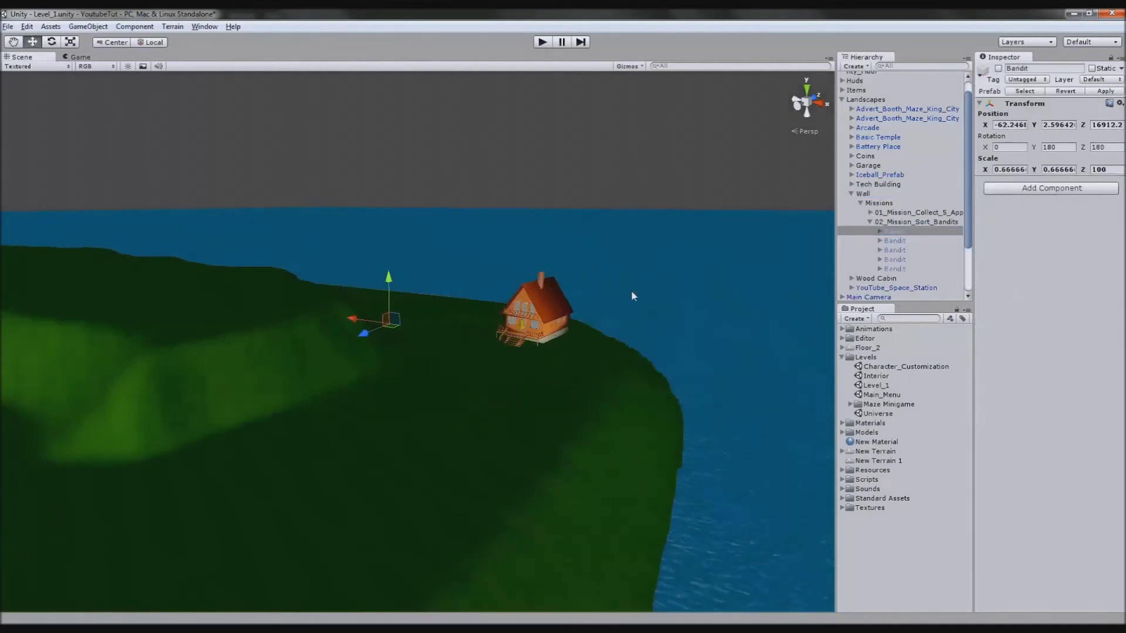
left_click(998, 69)
Step: Select all five Bandits, activate them and move them together along X to the front of the Wood Cabin
left_click_drag(684, 287, 817, 228, "alt")
scroll(517, 319, "up", 5)
key("f")
left_click(895, 269, "shift")
left_click_drag(563, 319, 351, 332, "alt")
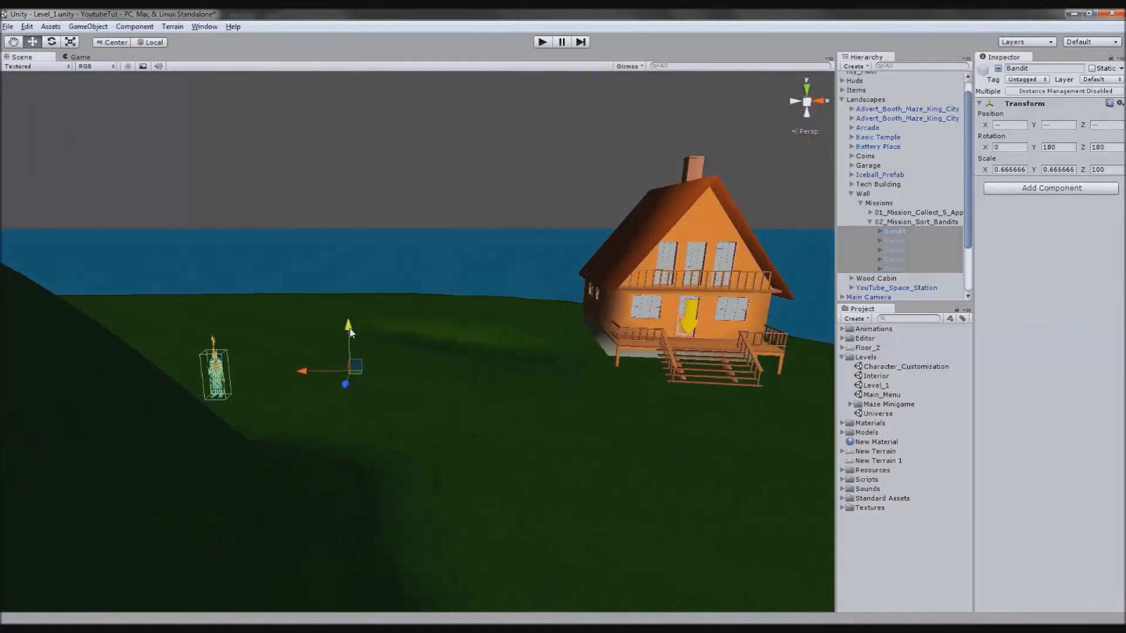
left_click(999, 68)
left_click(999, 69)
left_click(999, 69)
left_click_drag(302, 371, 721, 394)
Step: Examine the placement of the bandits around the Wood Cabin from several angles and distances
middle_click_drag(721, 395, 428, 408)
scroll(460, 381, "down", 8)
left_click_drag(473, 363, 490, 326, "alt")
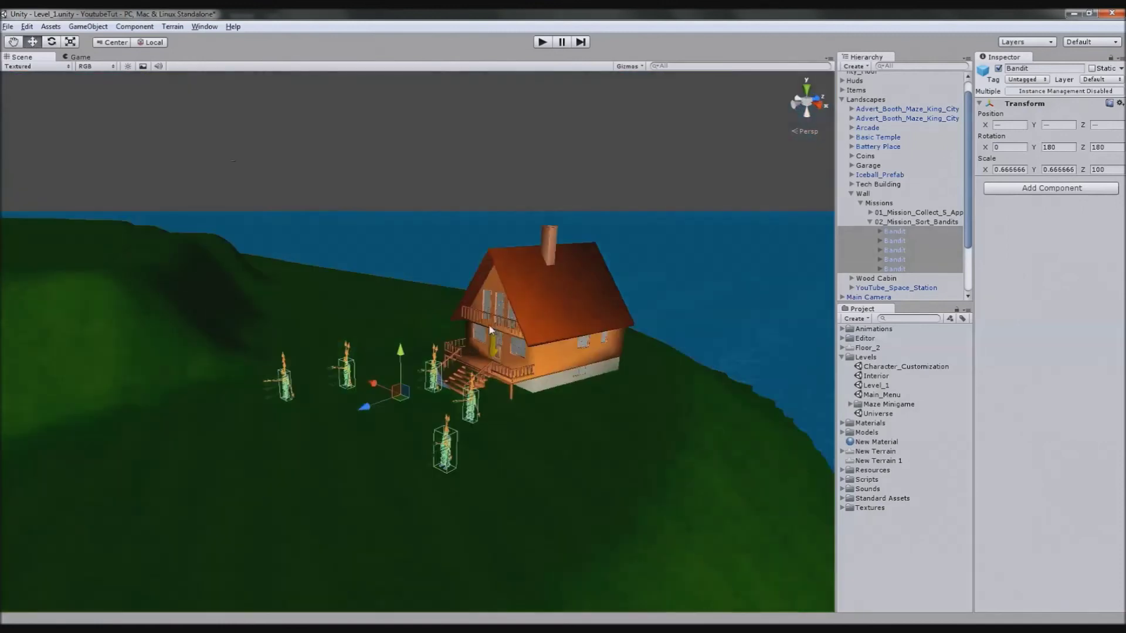
scroll(490, 330, "down", 8)
scroll(515, 283, "down", 3)
middle_click_drag(415, 318, 659, 282)
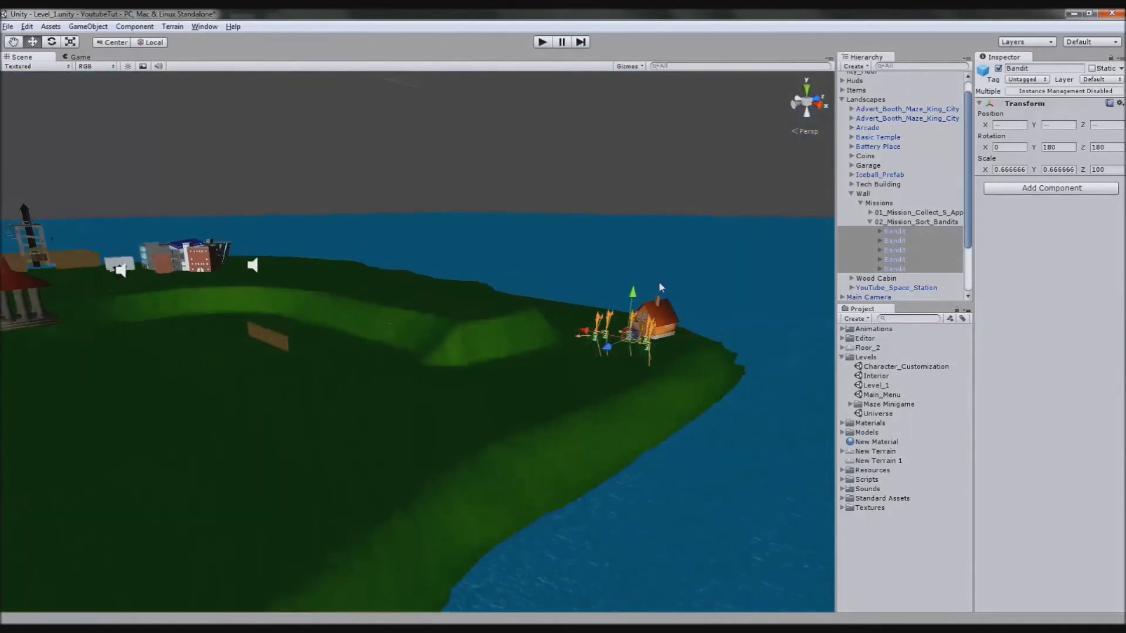
scroll(656, 289, "up", 6)
middle_click_drag(593, 358, 375, 411)
scroll(516, 347, "up", 8)
middle_click_drag(516, 347, 405, 304)
scroll(405, 304, "down", 4)
middle_click_drag(490, 298, 656, 281)
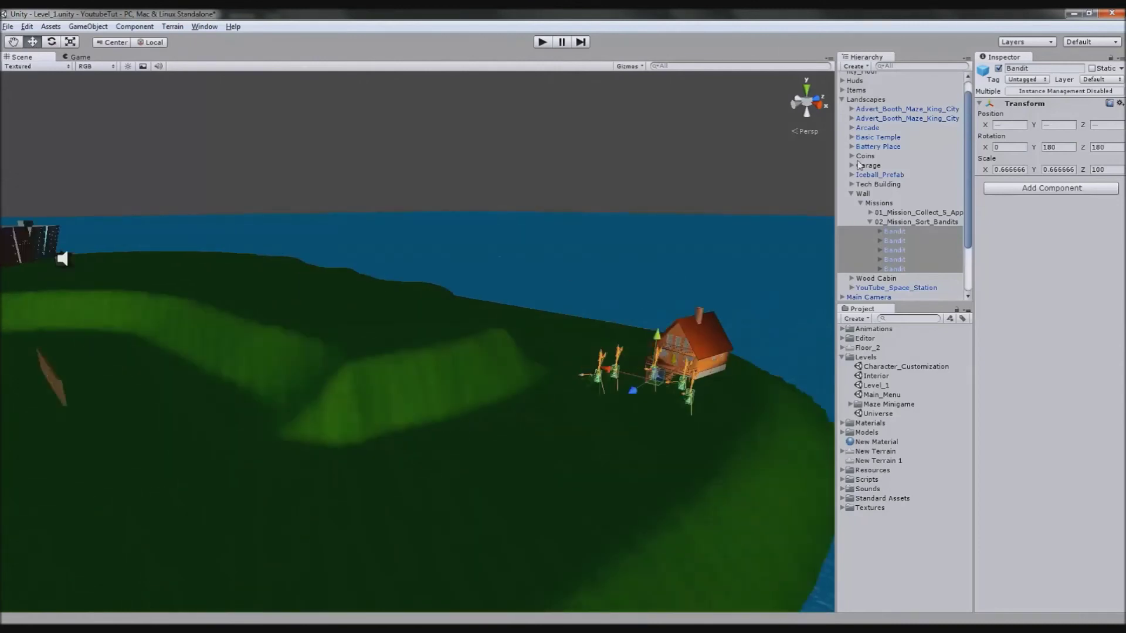
Step: Deactivate the five Bandits again and collapse the mission and the Wall in the object list
left_click(999, 69)
left_click(871, 222)
left_click(851, 193)
Step: Delete the Tech Building from the Landscapes group
middle_click_drag(435, 271, 651, 258)
scroll(396, 269, "down", 4)
middle_click_drag(396, 269, 678, 291)
left_click_drag(679, 295, 763, 276, "alt")
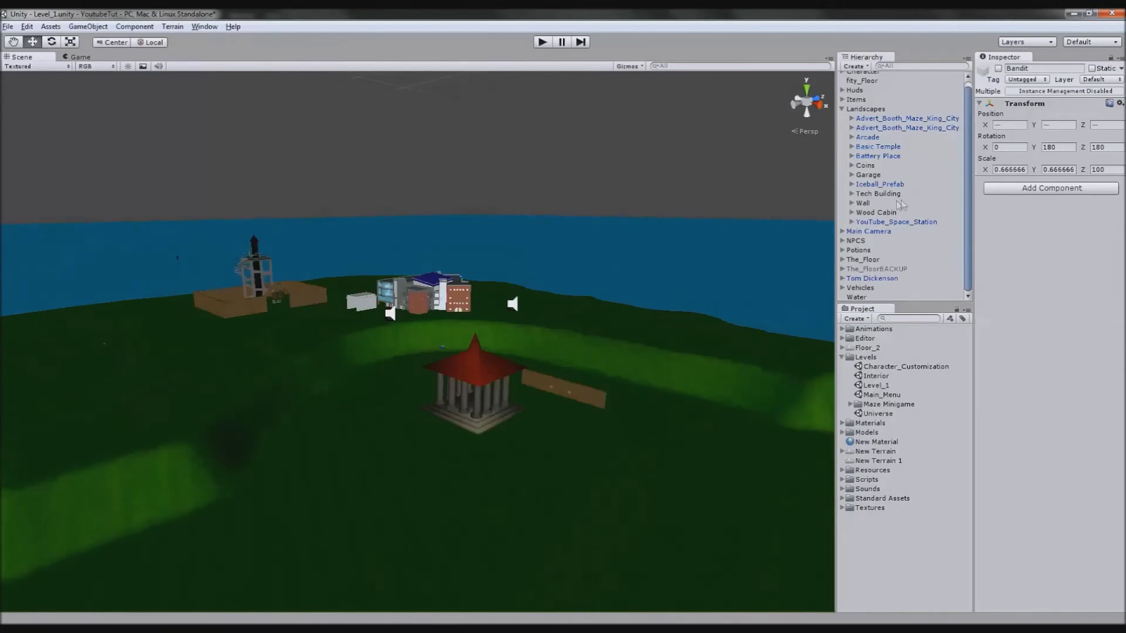
left_click(877, 193)
left_click(852, 193)
scroll(898, 214, "down", 10)
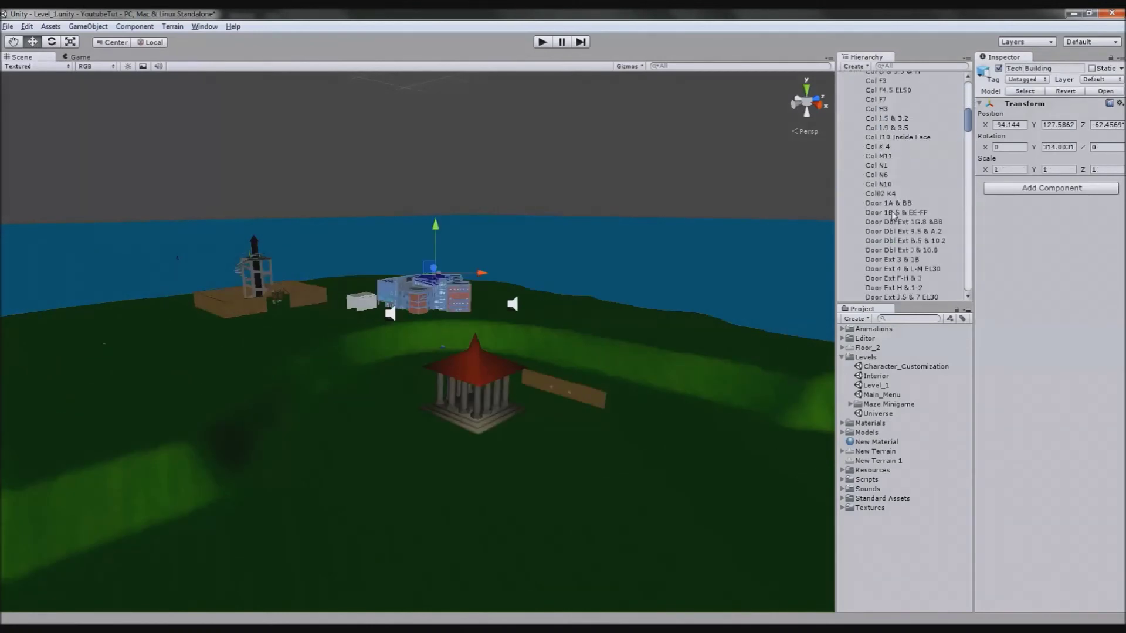
scroll(897, 213, "up", 10)
middle_click_drag(554, 229, 498, 293)
scroll(503, 246, "up", 4)
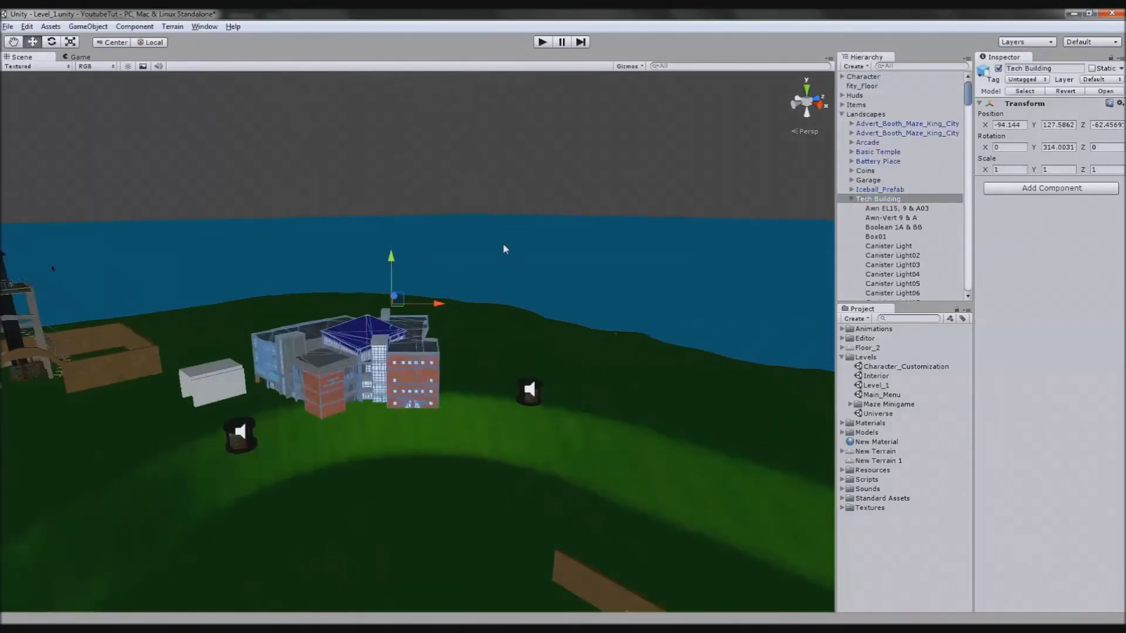
key("Delete")
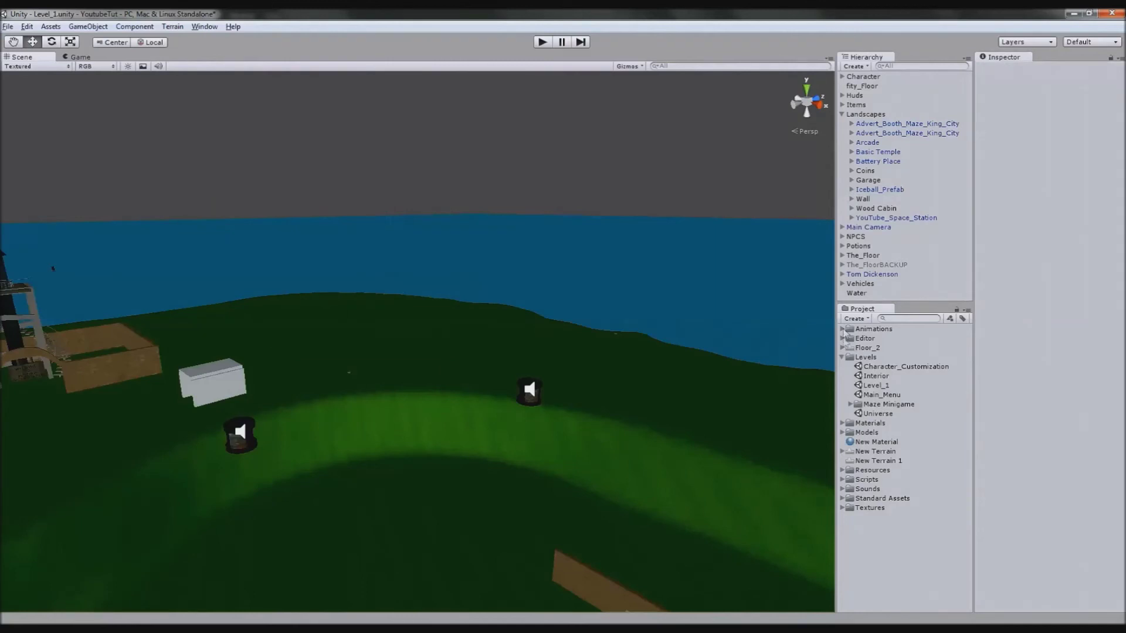
Step: Try to delete the techcam folder from the Buildings models in the project assets
left_click(843, 357)
left_click(843, 376)
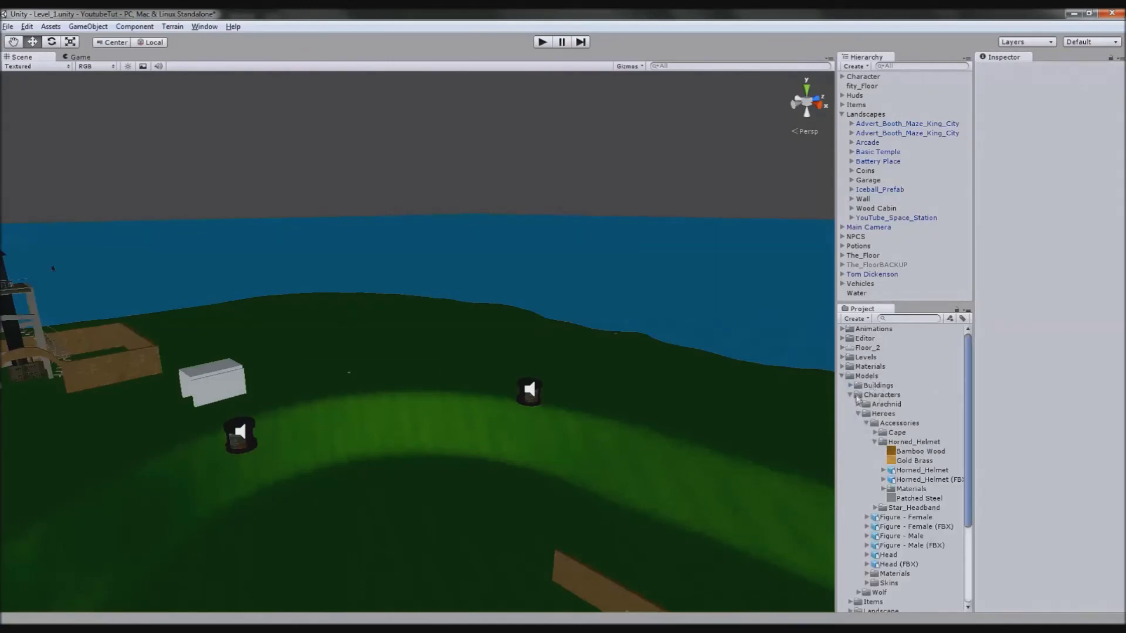
left_click(850, 394)
left_click(851, 385)
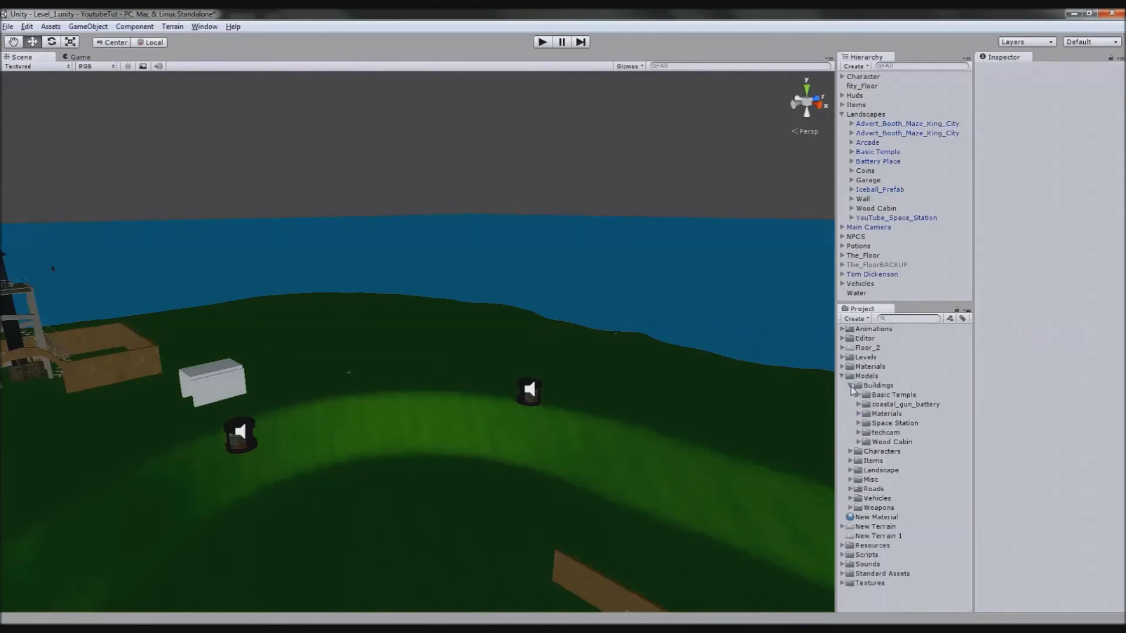
left_click(891, 434)
key("Delete")
key("Escape")
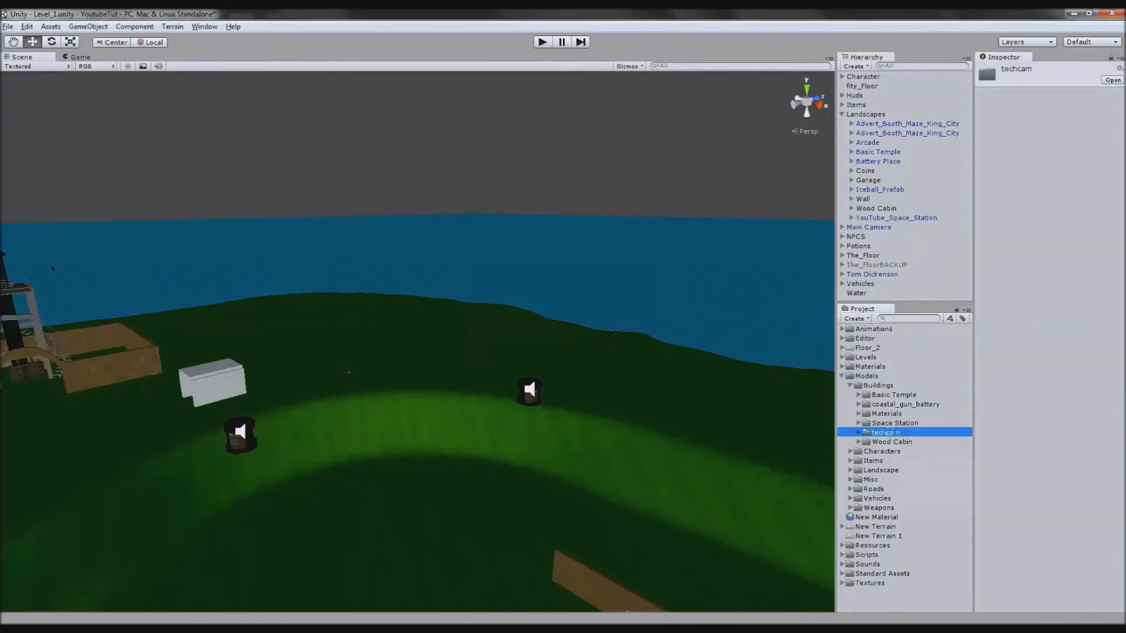
left_click(850, 385)
left_click(843, 376)
Step: Lower YouTube_Space_Station toward the city terrain, to a Y position of about 130
middle_click_drag(350, 441, 650, 389)
scroll(453, 339, "up", 3)
scroll(650, 390, "down", 3)
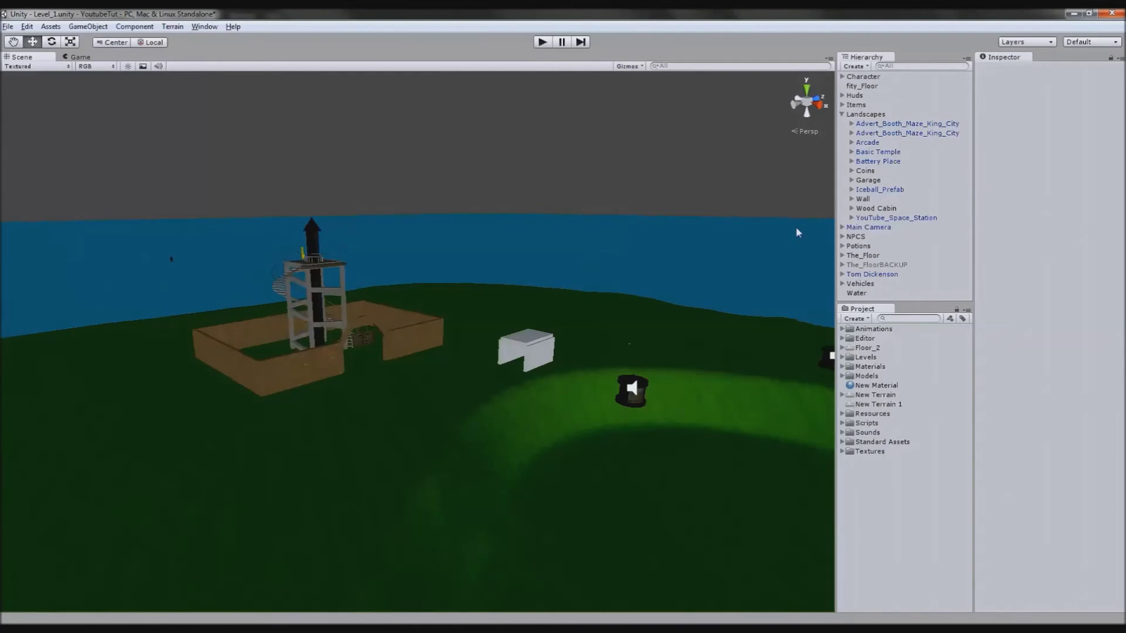
double_click(889, 217)
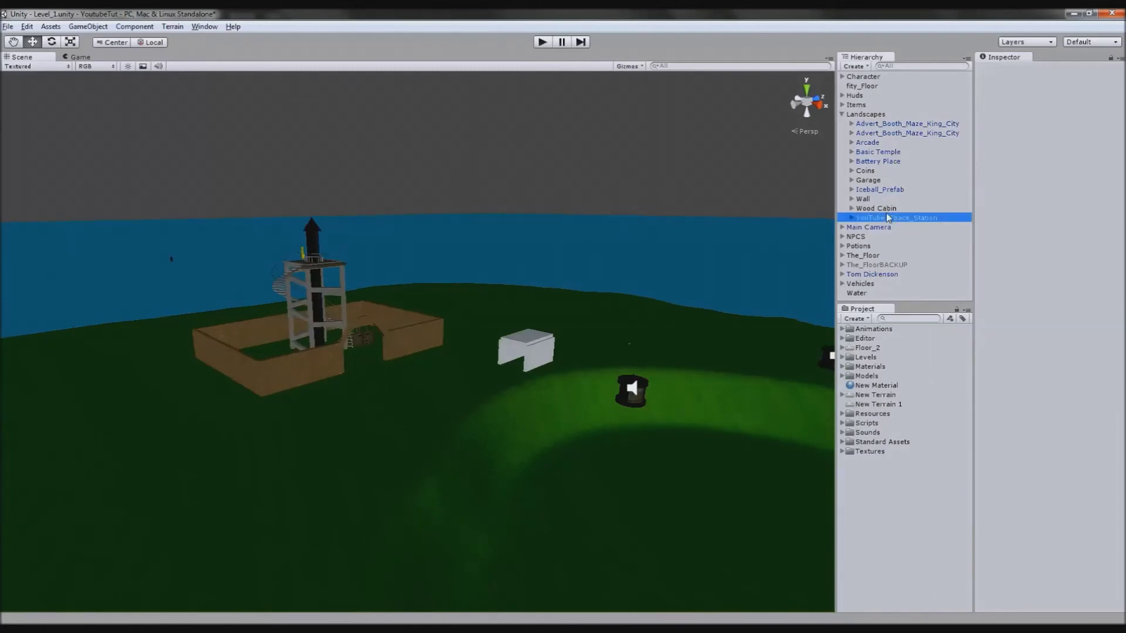
left_click(800, 106)
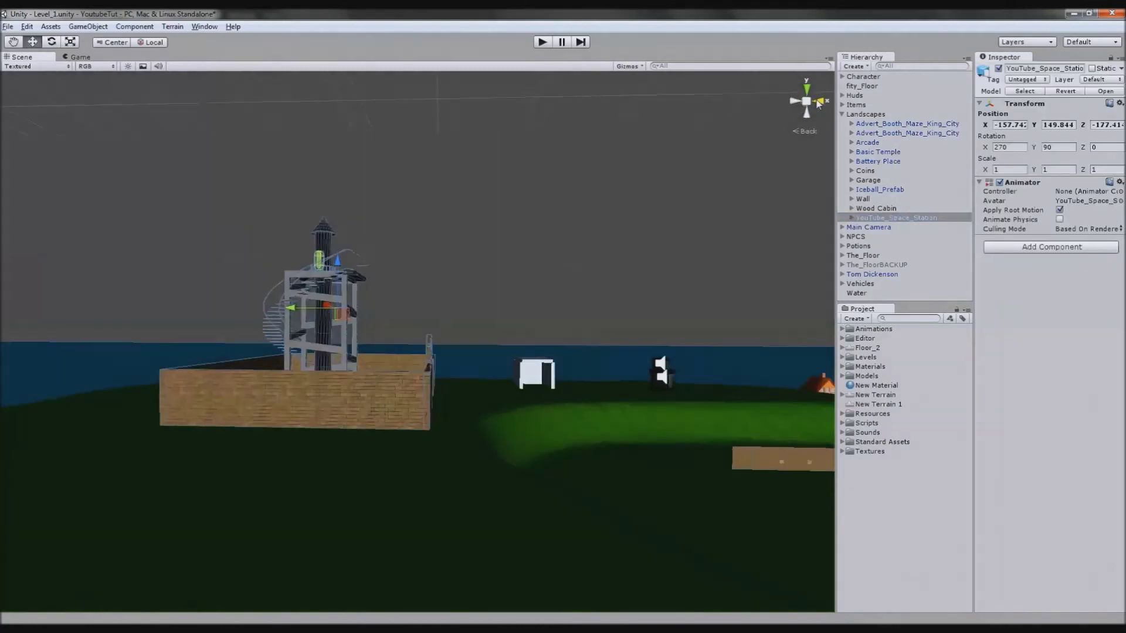
left_click(807, 102)
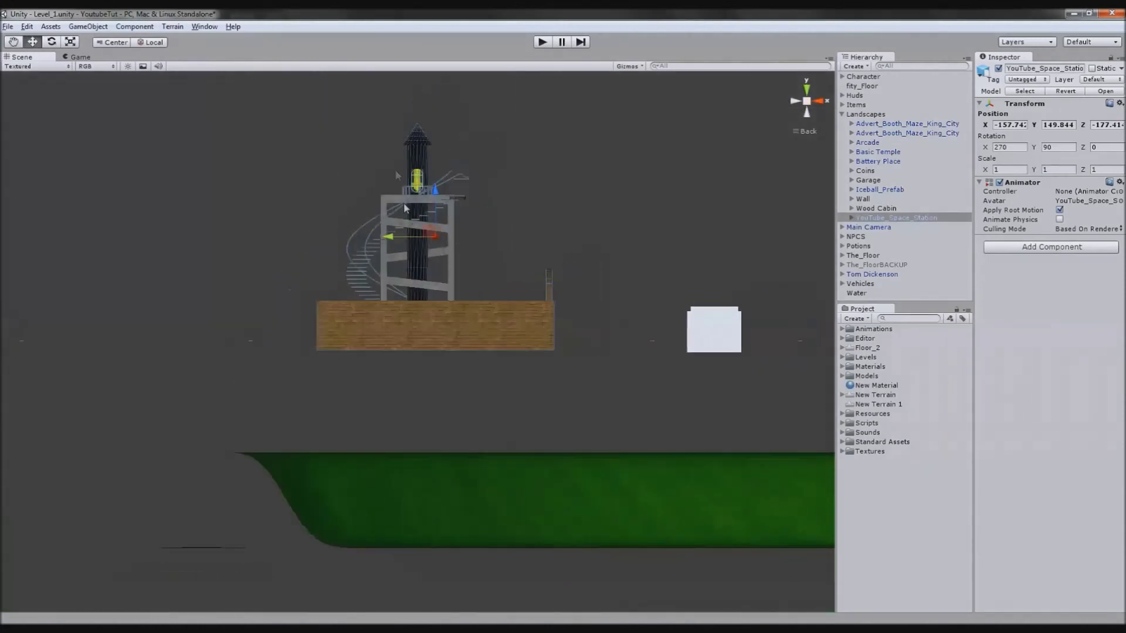
left_click_drag(434, 193, 486, 301)
Step: Move YouTube_Space_Station west along X toward the terrain's outer edge, to X about -308
left_click(805, 105)
left_click_drag(563, 317, 575, 433, "alt")
middle_click_drag(576, 432, 757, 440)
scroll(589, 350, "down", 3)
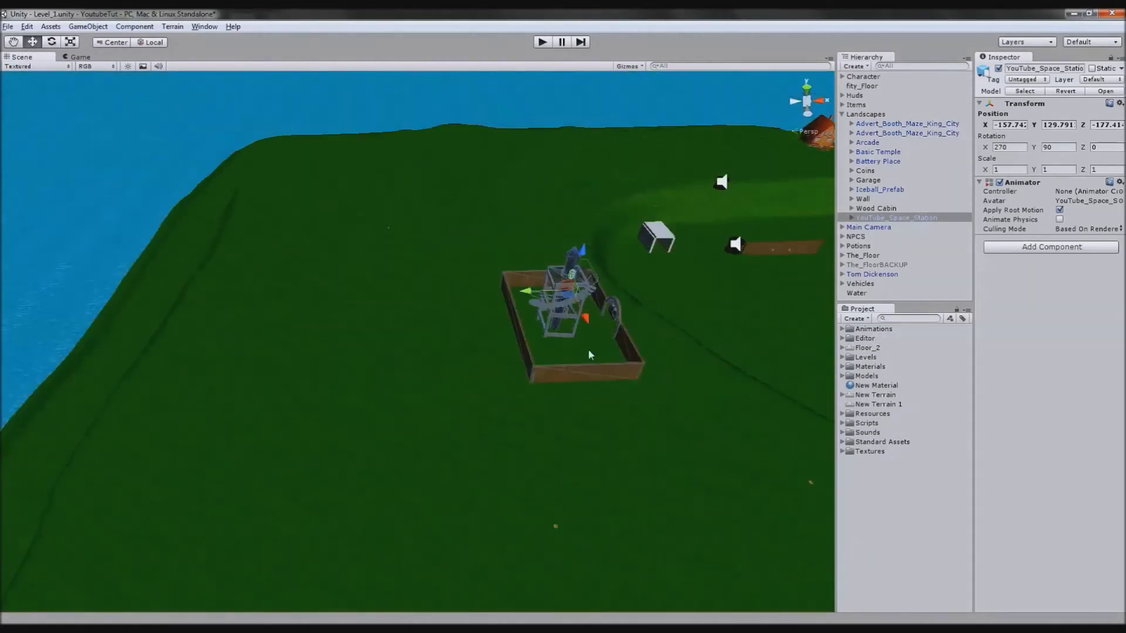
scroll(589, 350, "down", 3)
left_click_drag(496, 305, 215, 311)
Step: Select both advert booths and the Garage and move them together along X off the ridge, toward the space station
left_click_drag(633, 394, 718, 339, "alt")
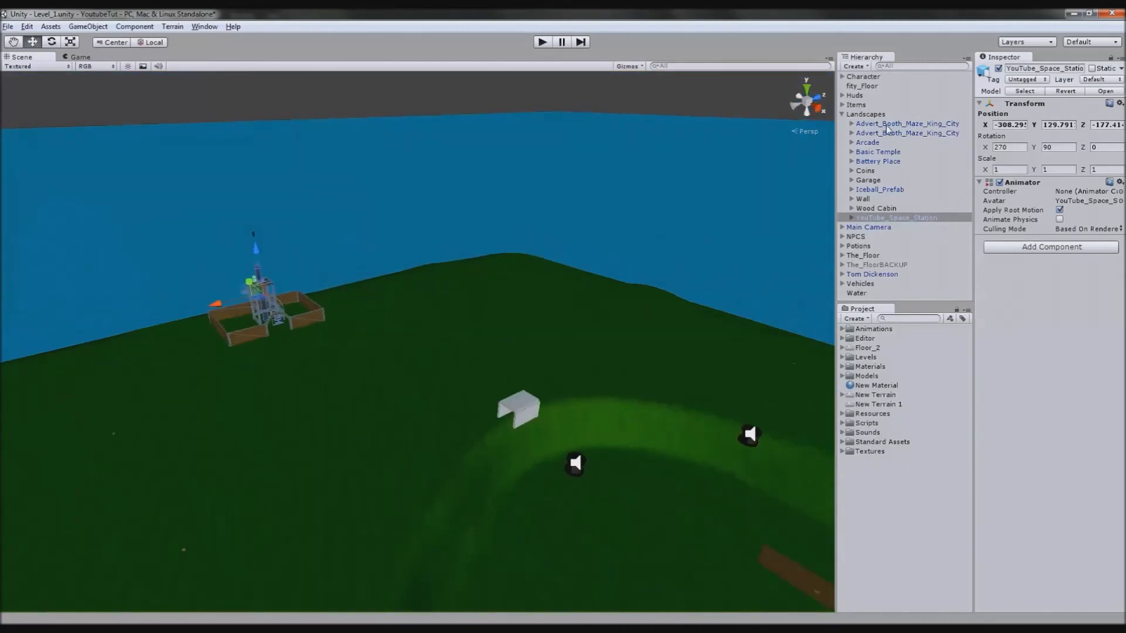
left_click(896, 125)
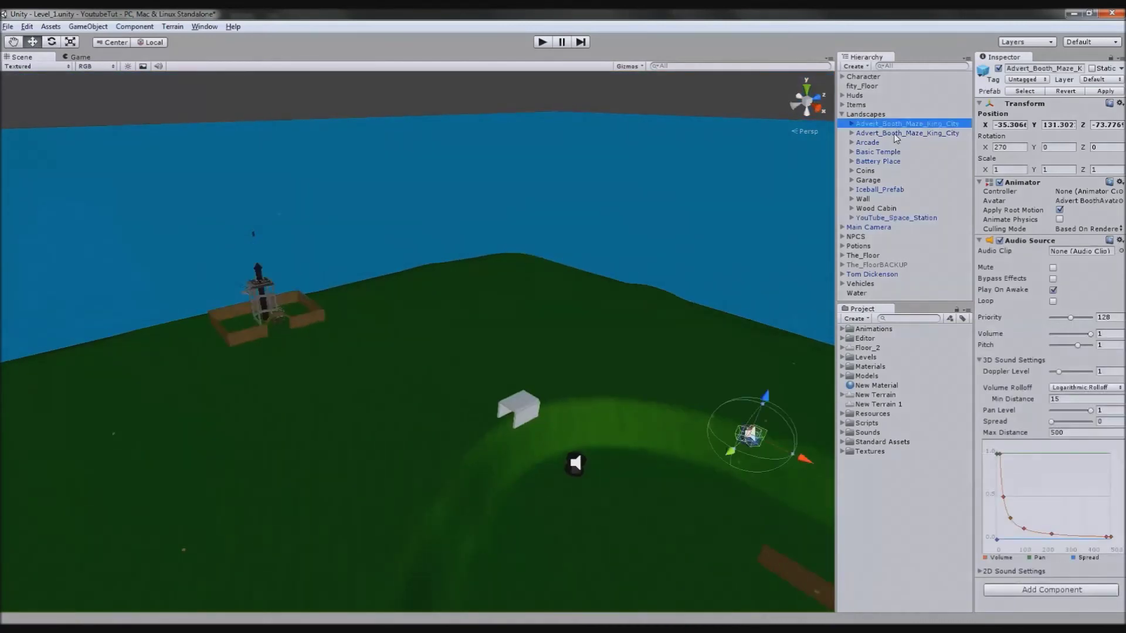
left_click(895, 134, "shift")
left_click(873, 180, "ctrl")
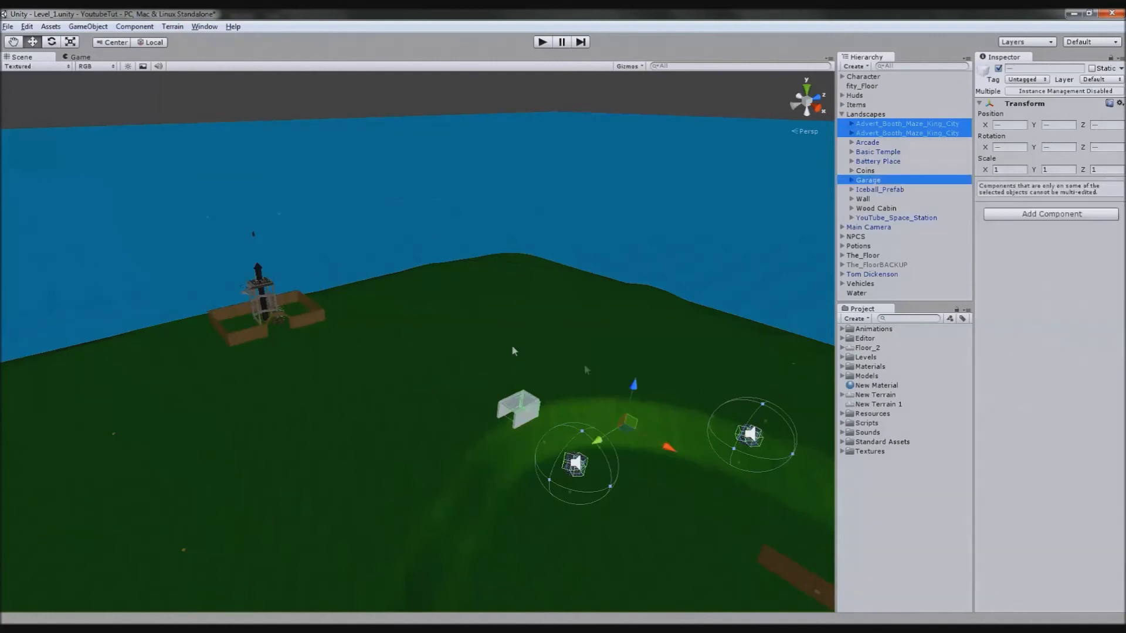
left_click_drag(667, 448, 485, 356)
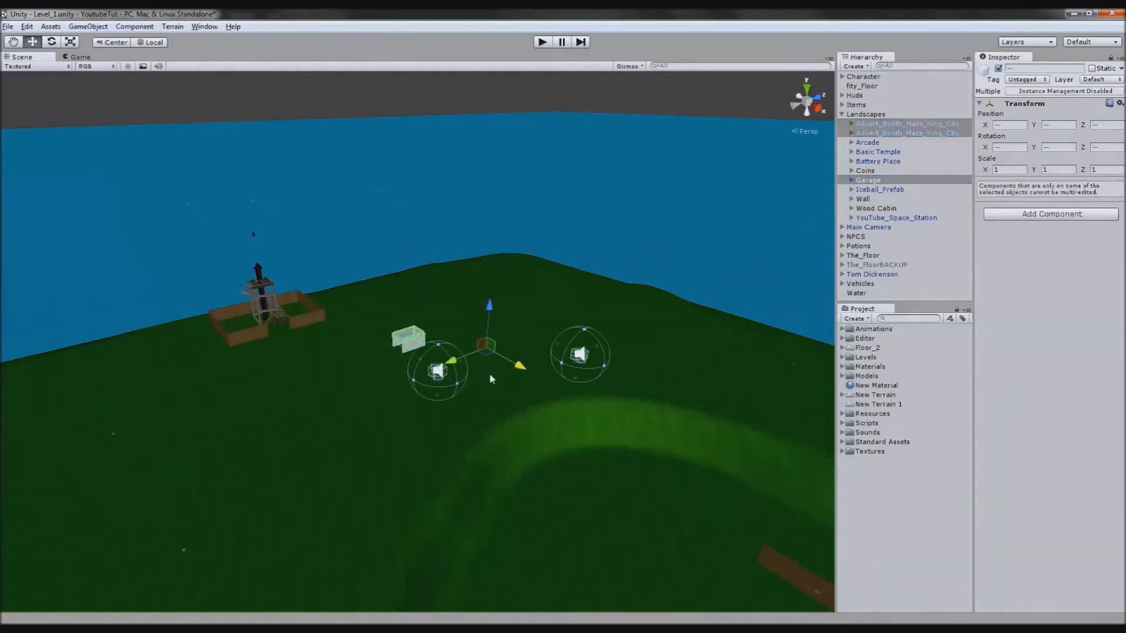
left_click(547, 251)
key("f")
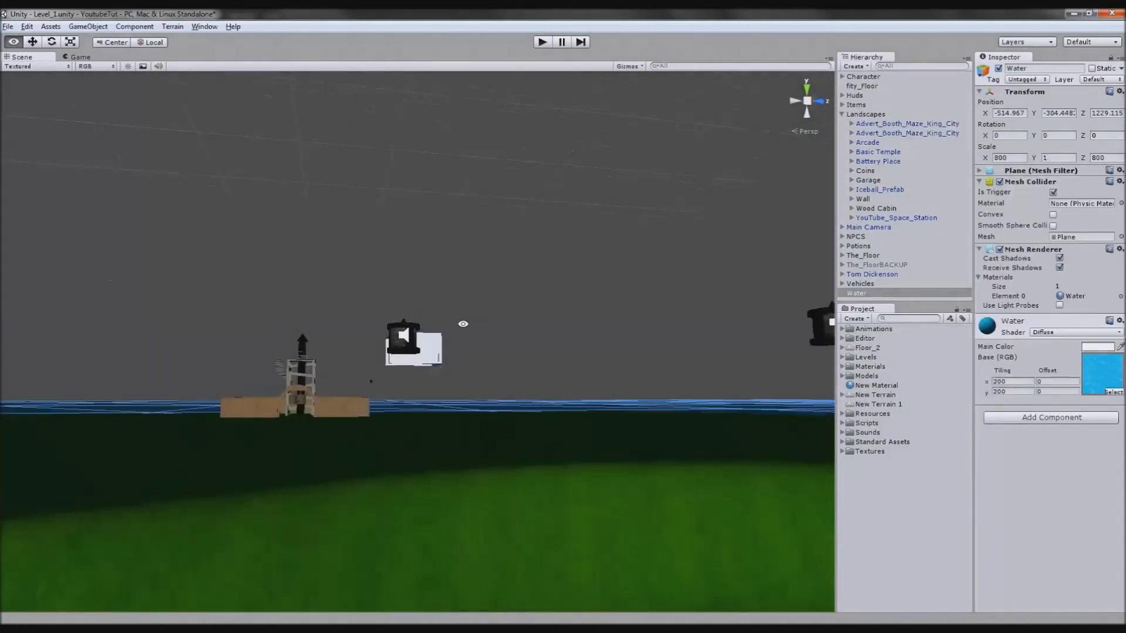
Step: Select the two advert booths and lower them together to the city terrain surface
left_click(890, 124)
left_click(891, 134, "ctrl")
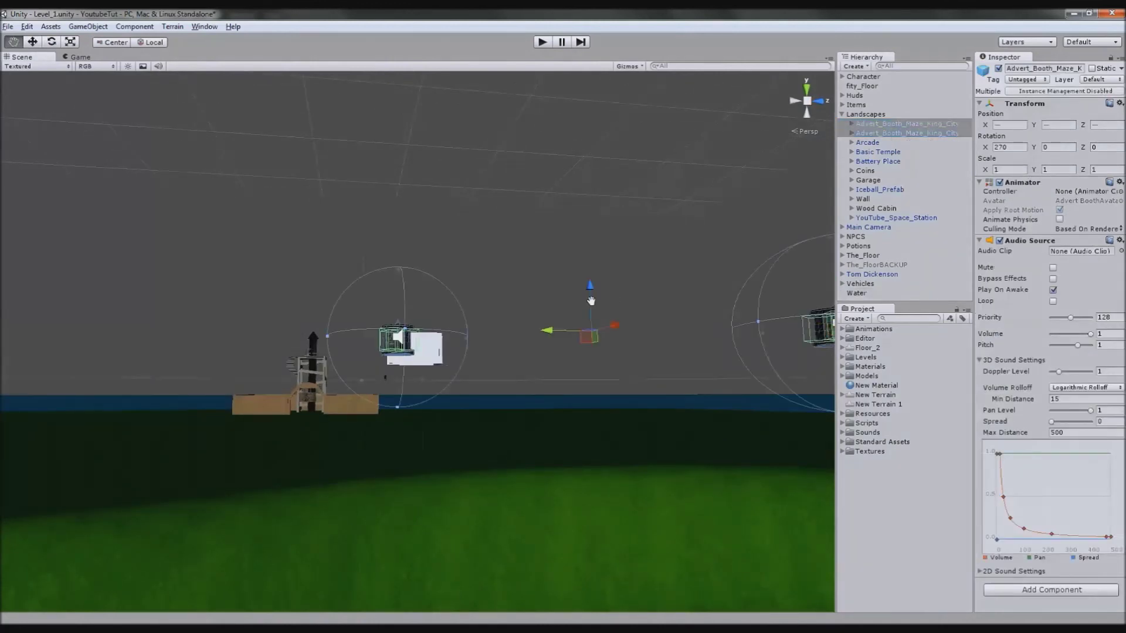
key("f")
left_click_drag(478, 242, 511, 333)
left_click_drag(619, 363, 511, 446, "alt")
scroll(511, 446, "up", 3)
scroll(422, 368, "up", 8)
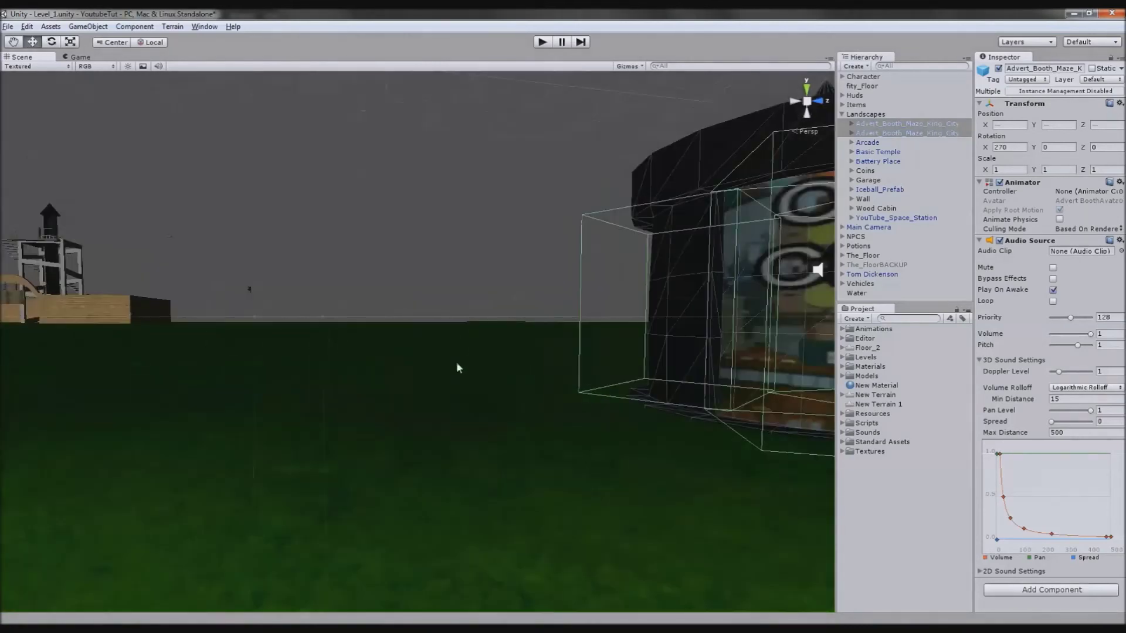
Step: Nudge both advert booths slightly upward so their bases rest on the grass
left_click_drag(598, 425, 528, 432, "alt")
left_click_drag(457, 422, 624, 409)
key("w")
key("f")
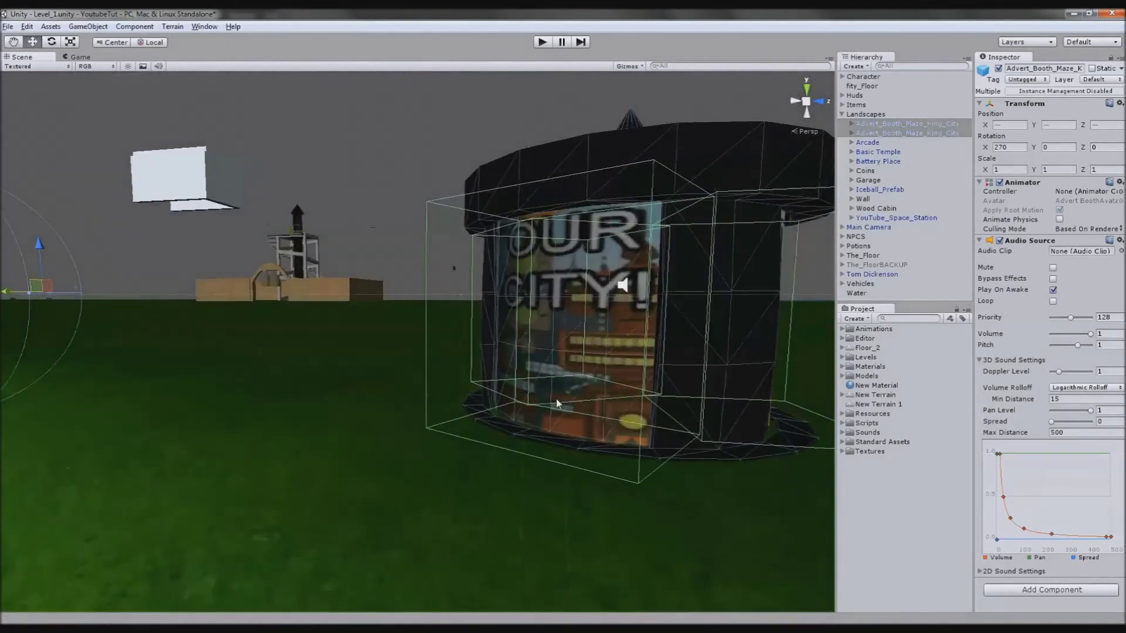
left_click_drag(40, 249, 49, 239)
scroll(396, 353, "down", 8)
middle_click_drag(397, 353, 481, 441)
left_click_drag(480, 441, 485, 546, "alt")
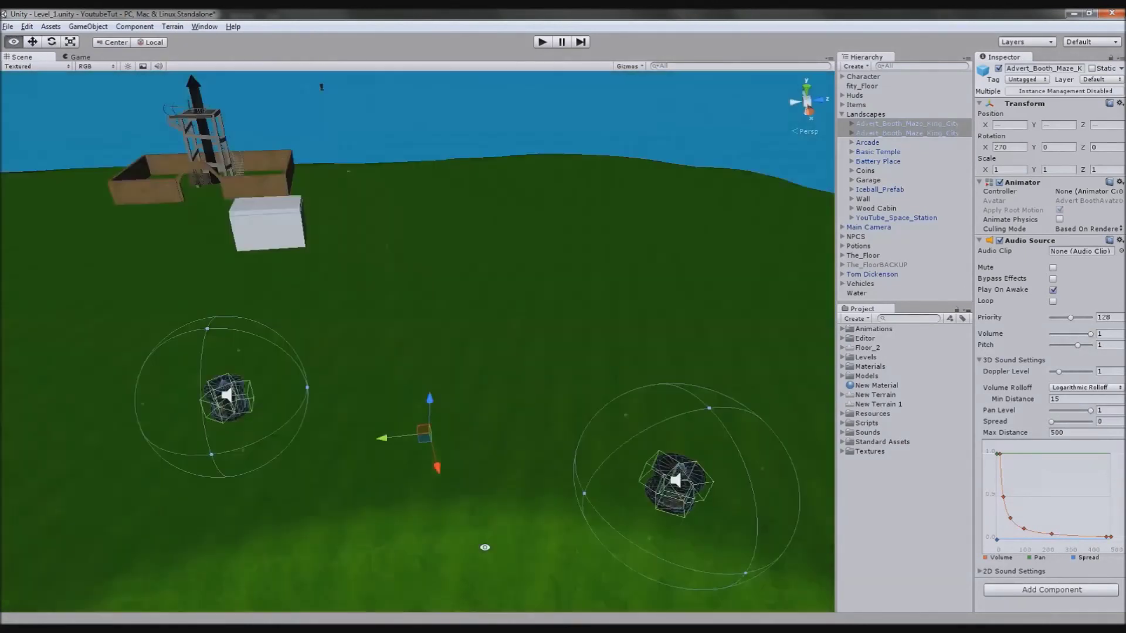
Step: Move one advert booth to X about -267, Z about -53, and the other to X about -244, Z about -335
scroll(485, 546, "down", 4)
left_click(868, 116)
left_click(868, 123)
middle_click_drag(391, 293, 523, 350)
scroll(523, 349, "down", 4)
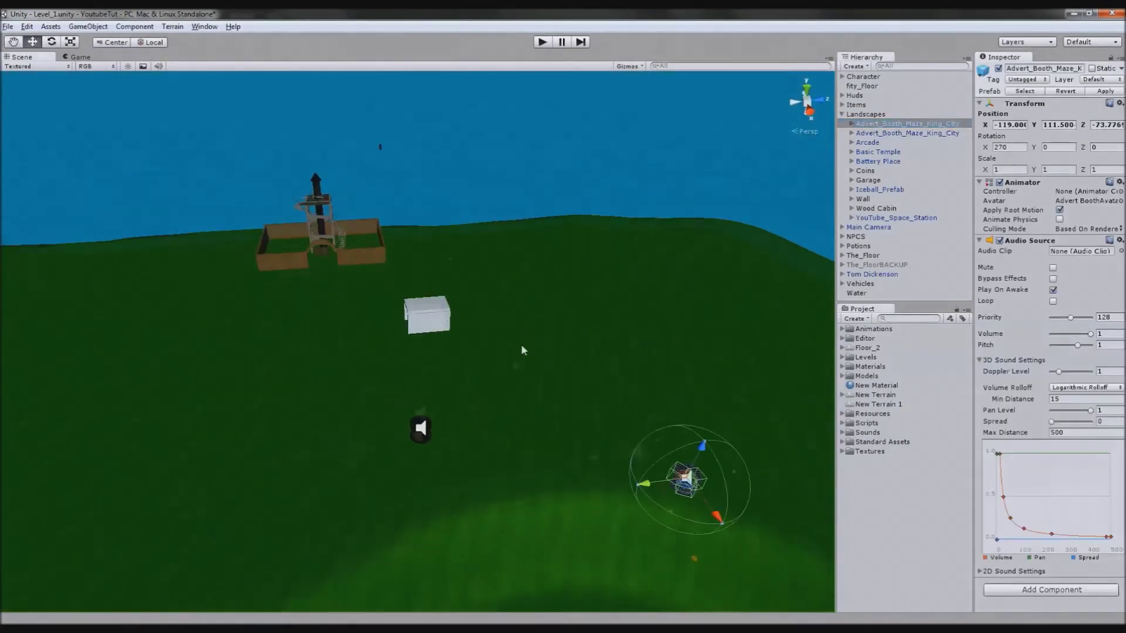
left_click_drag(594, 446, 492, 293)
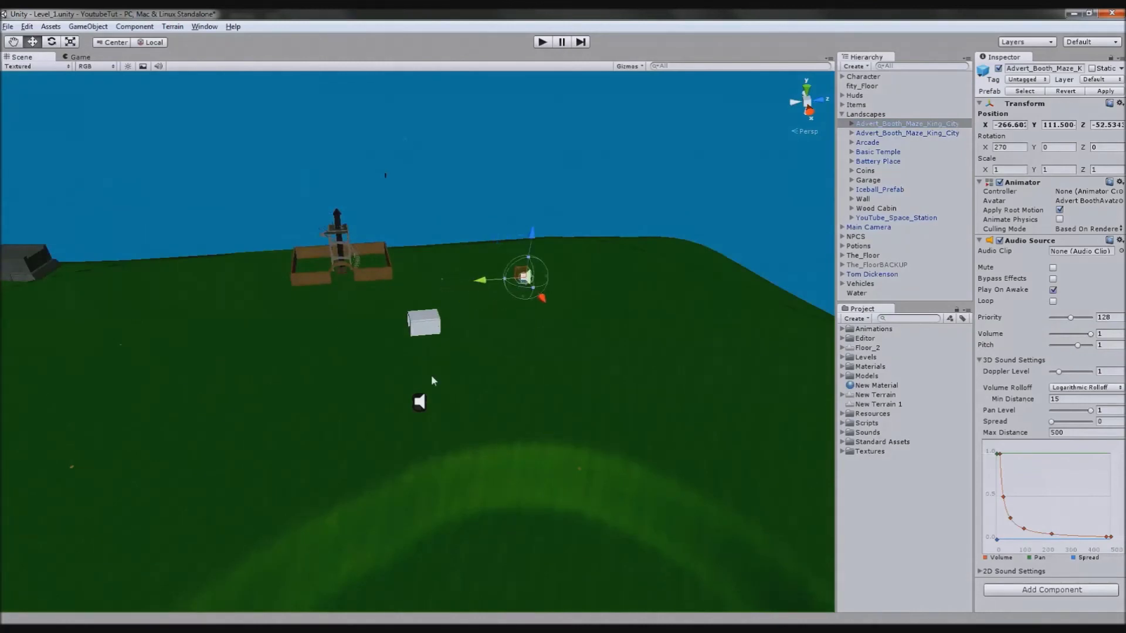
left_click(870, 134)
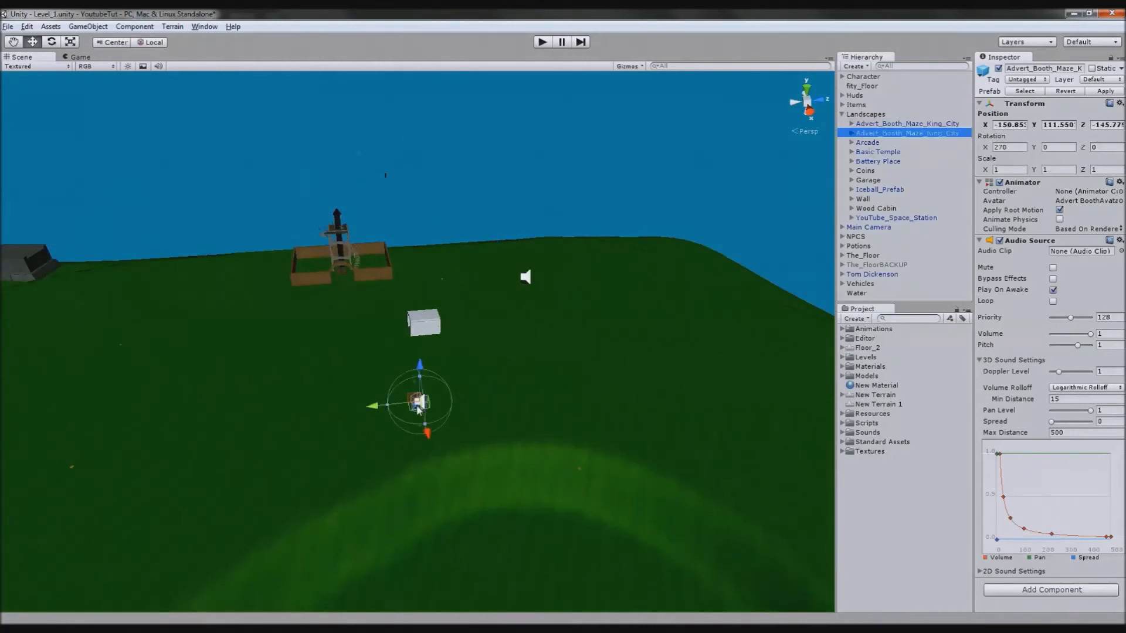
left_click_drag(384, 390, 130, 338)
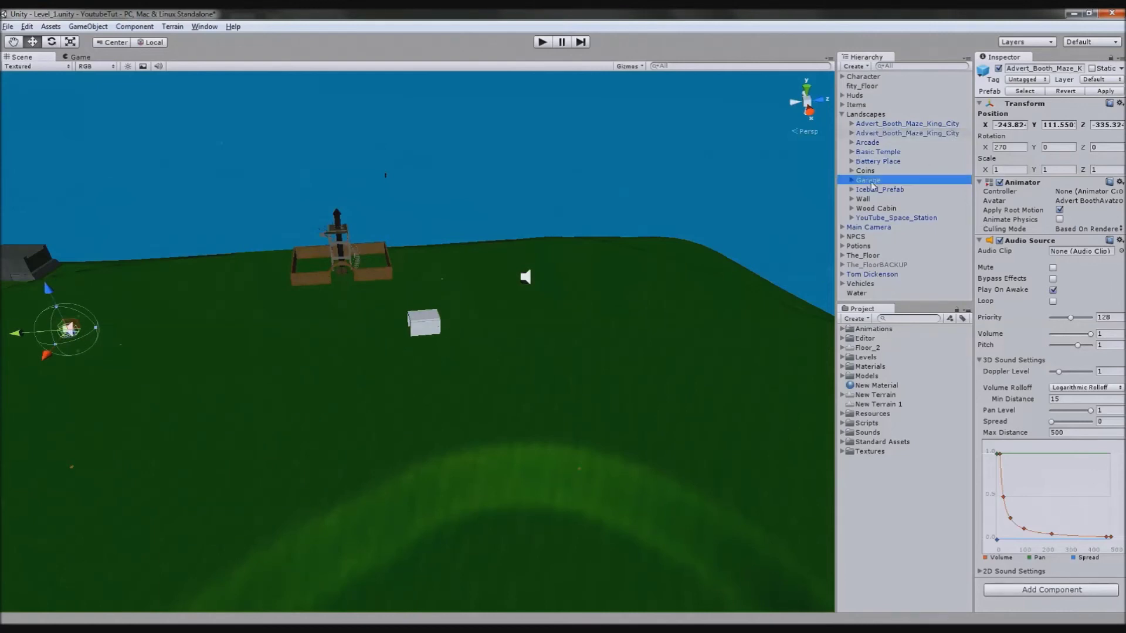
Step: Lower the Garage onto the grass at Y about 108.2 and move it along the terrain to X about -183, Z about -17
key("f")
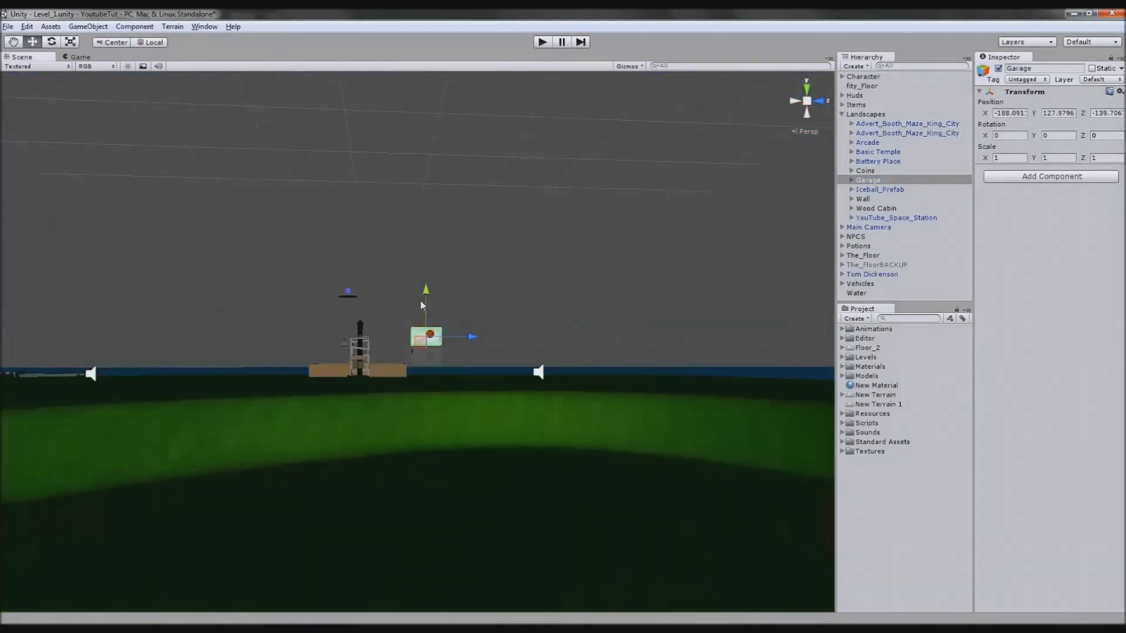
left_click_drag(432, 333, 633, 488)
left_click_drag(737, 449, 726, 465, "alt")
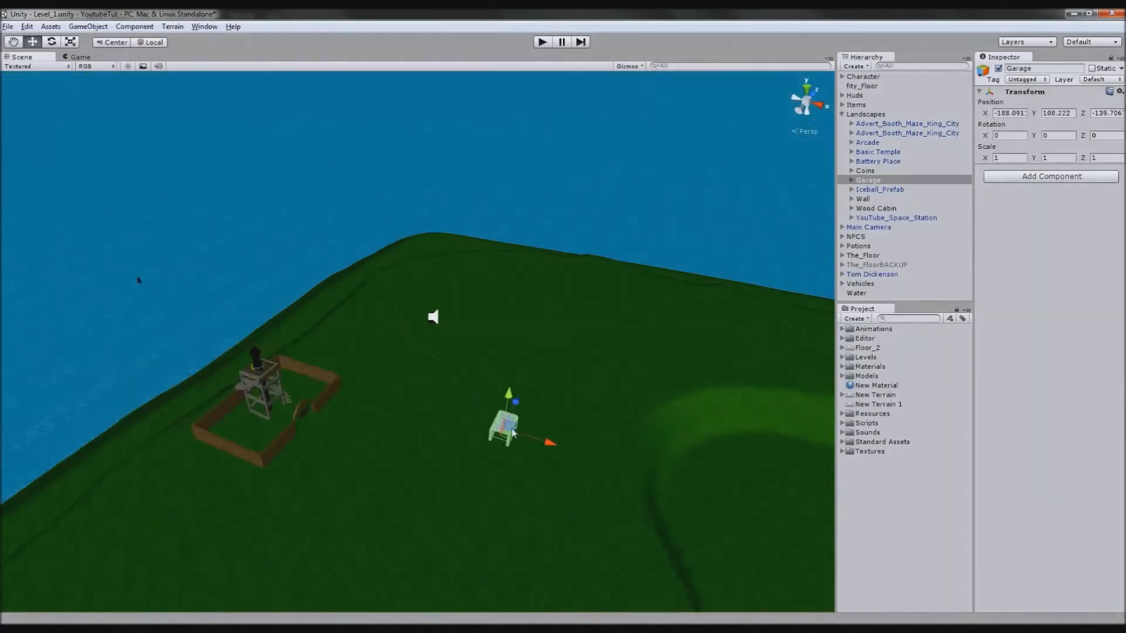
left_click_drag(573, 327, 564, 326)
middle_click_drag(709, 400, 337, 334)
left_click_drag(581, 373, 457, 333, "alt")
middle_click_drag(457, 333, 663, 338)
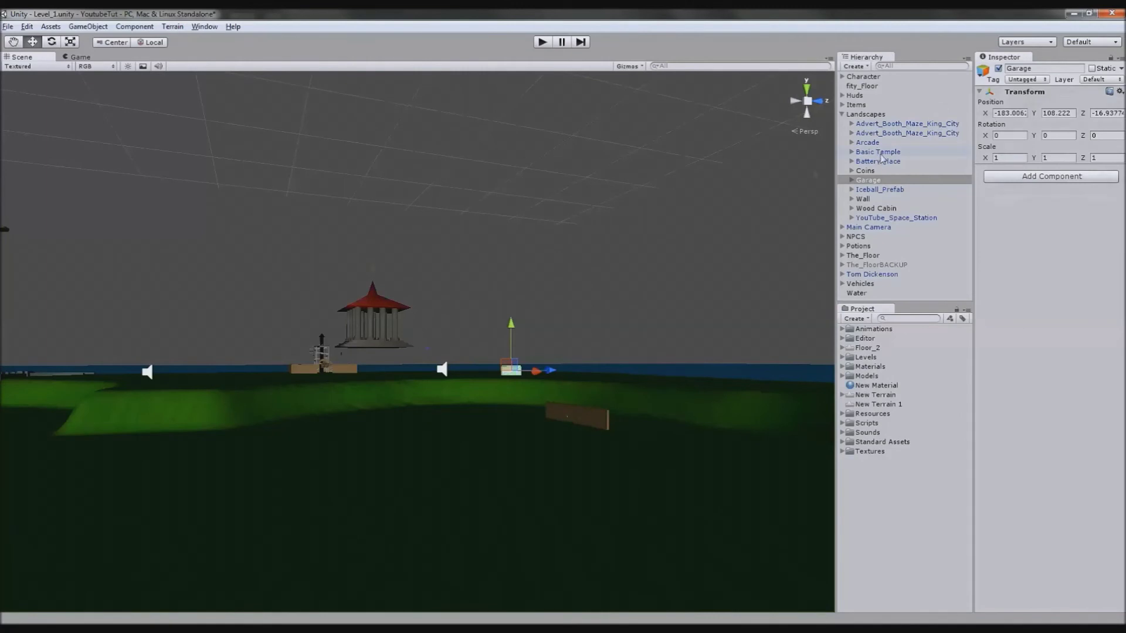
Step: Lower the Basic Temple onto the city terrain surface, with the handle placed at its pivot point
left_click(877, 153)
left_click_drag(376, 288, 381, 333)
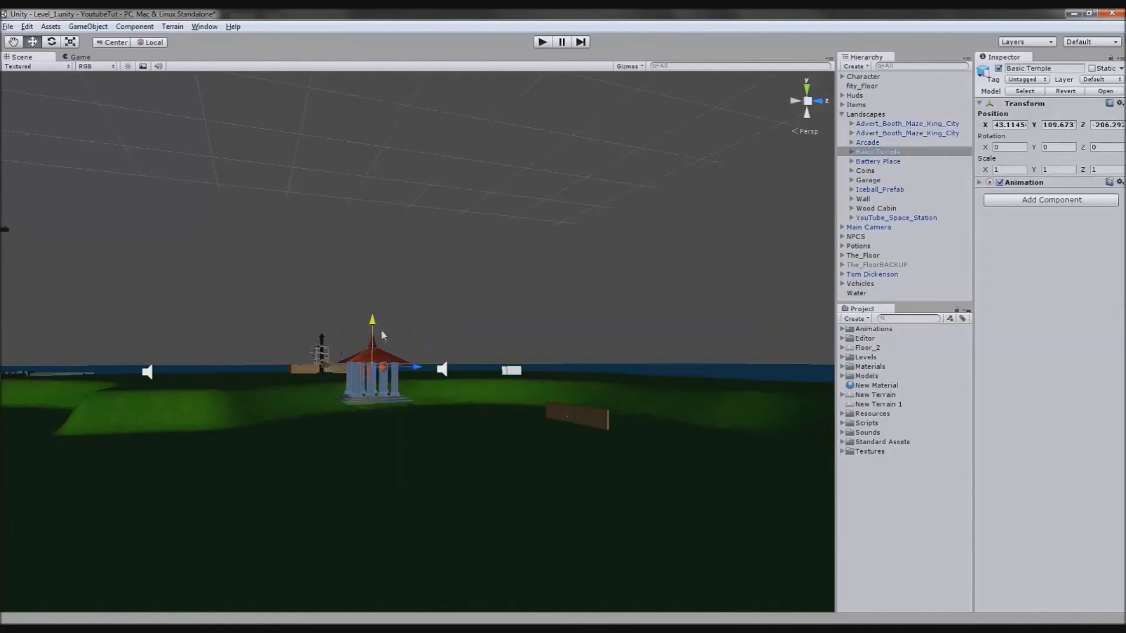
key("z")
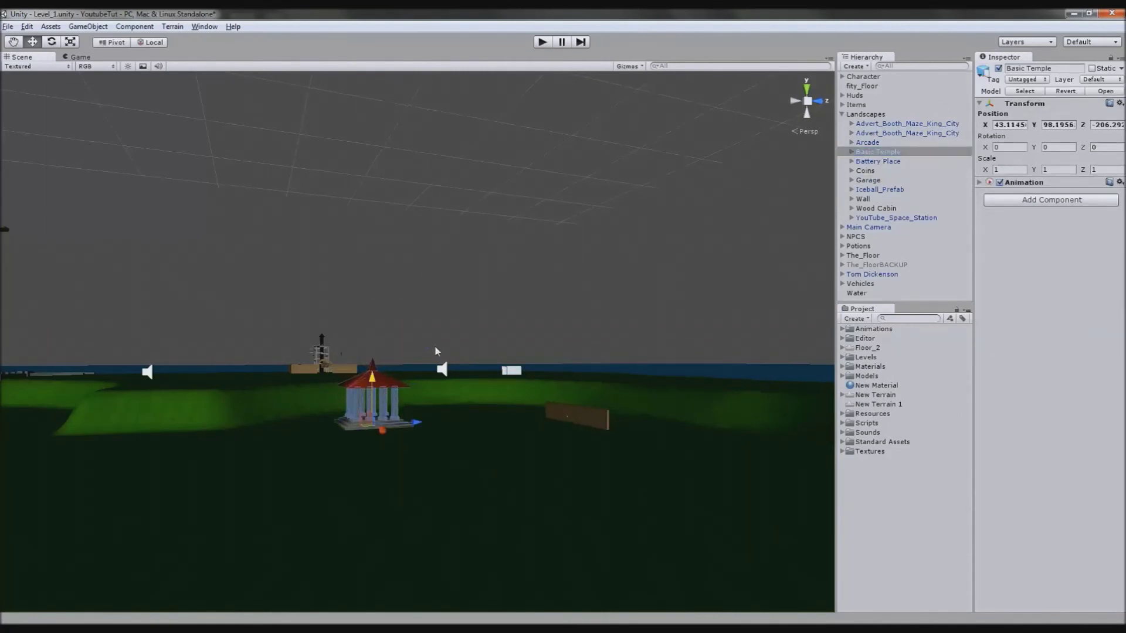
key("f")
left_click_drag(415, 392, 437, 447)
scroll(473, 461, "down", 8)
left_click_drag(553, 460, 481, 548, "alt")
scroll(535, 519, "down", 8)
middle_click_drag(424, 443, 387, 487)
Step: Select Iceball_Prefab and lower it toward the terrain, to Y about 91.05
scroll(412, 483, "up", 8)
left_click_drag(420, 487, 376, 485, "alt")
left_click(376, 471)
key("f")
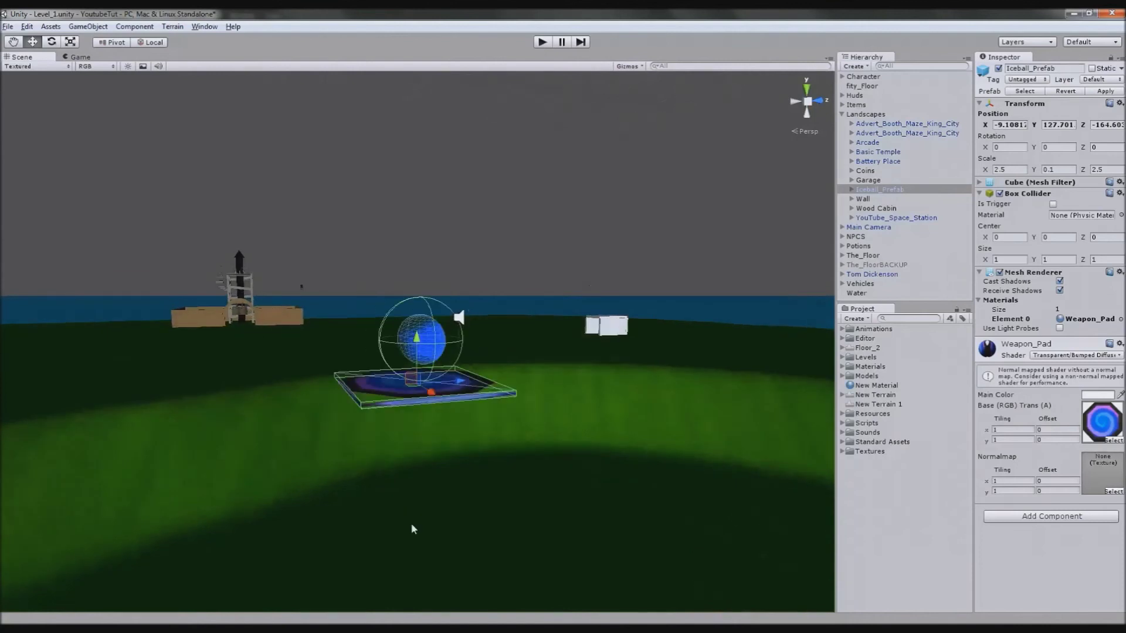
left_click_drag(542, 400, 529, 346, "alt")
left_click_drag(446, 457, 478, 519)
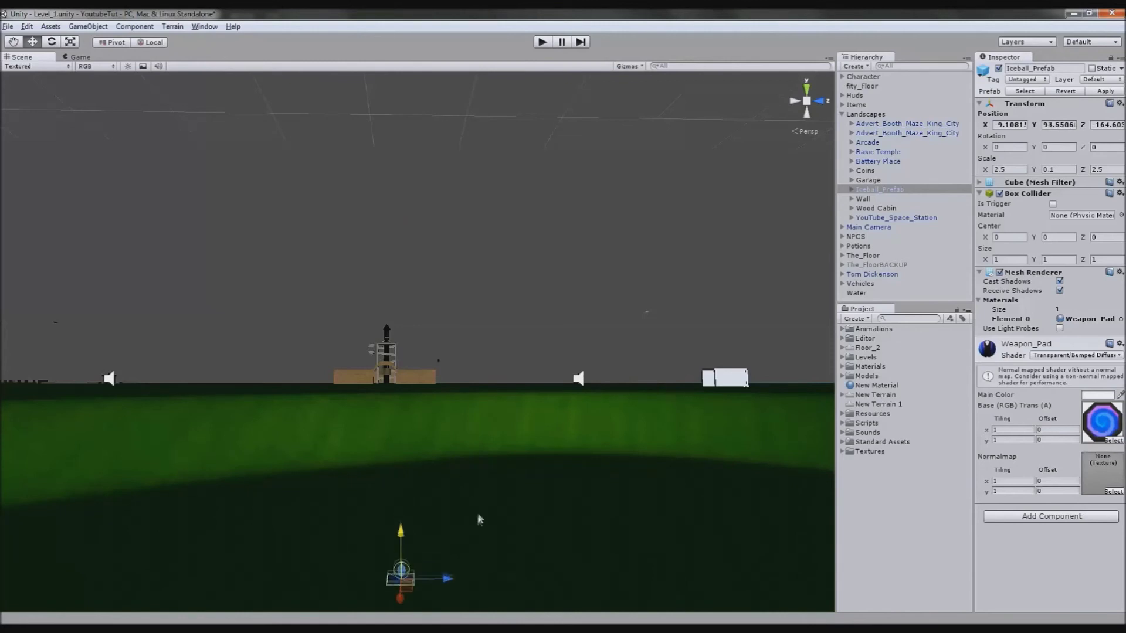
key("f")
left_click_drag(417, 354, 461, 544)
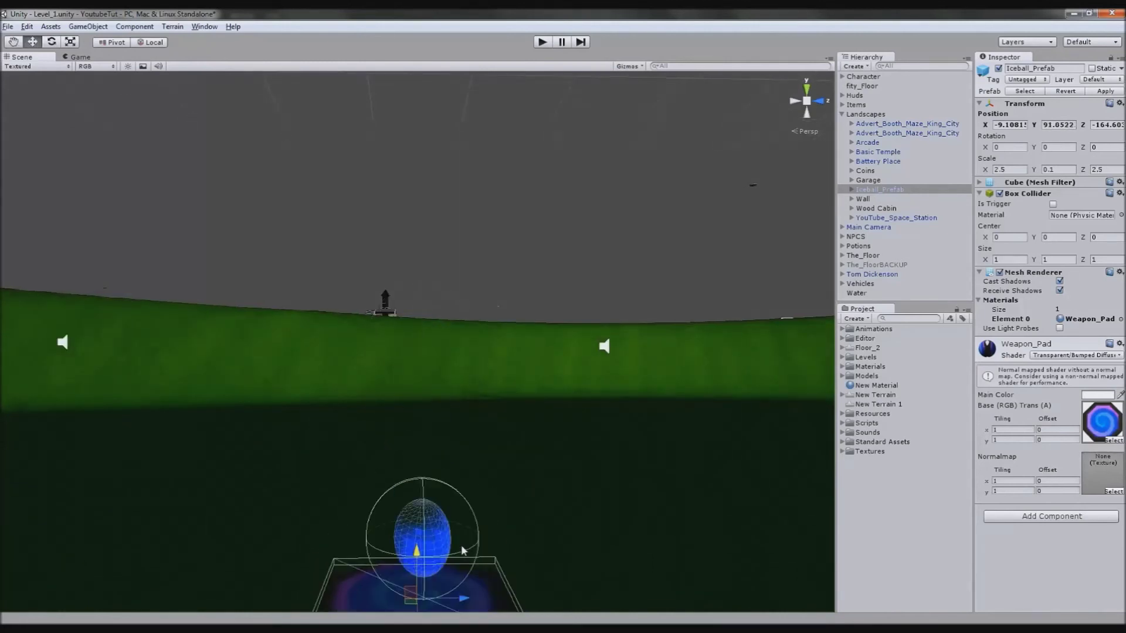
Step: Fine-tune the height of Iceball_Prefab so its pad rests on the grass, at Y about 89.37
key("f")
left_click_drag(418, 360, 437, 563)
key("f")
left_click_drag(417, 354, 419, 258)
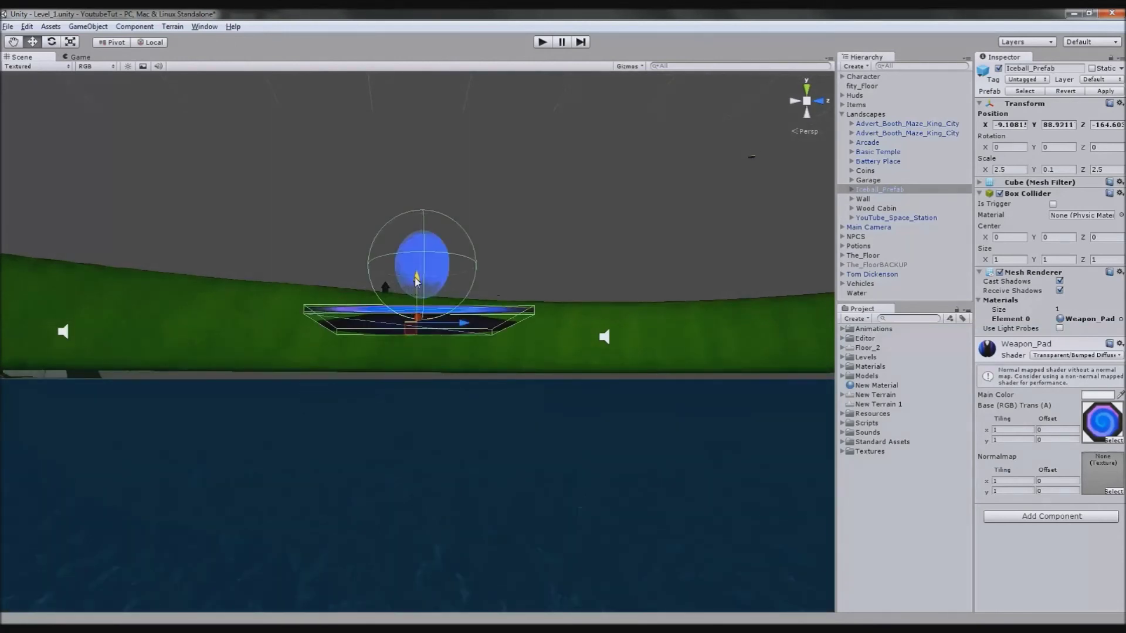
key("f")
left_click_drag(415, 352, 458, 482)
key("f")
left_click_drag(421, 362, 418, 354)
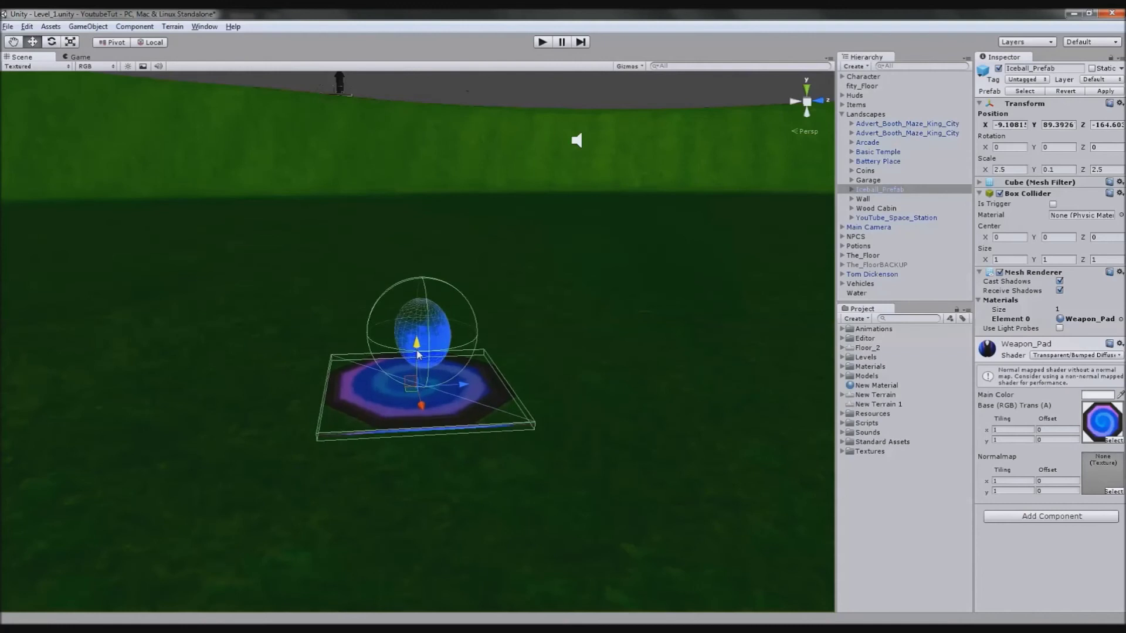
scroll(418, 362, "down", 10)
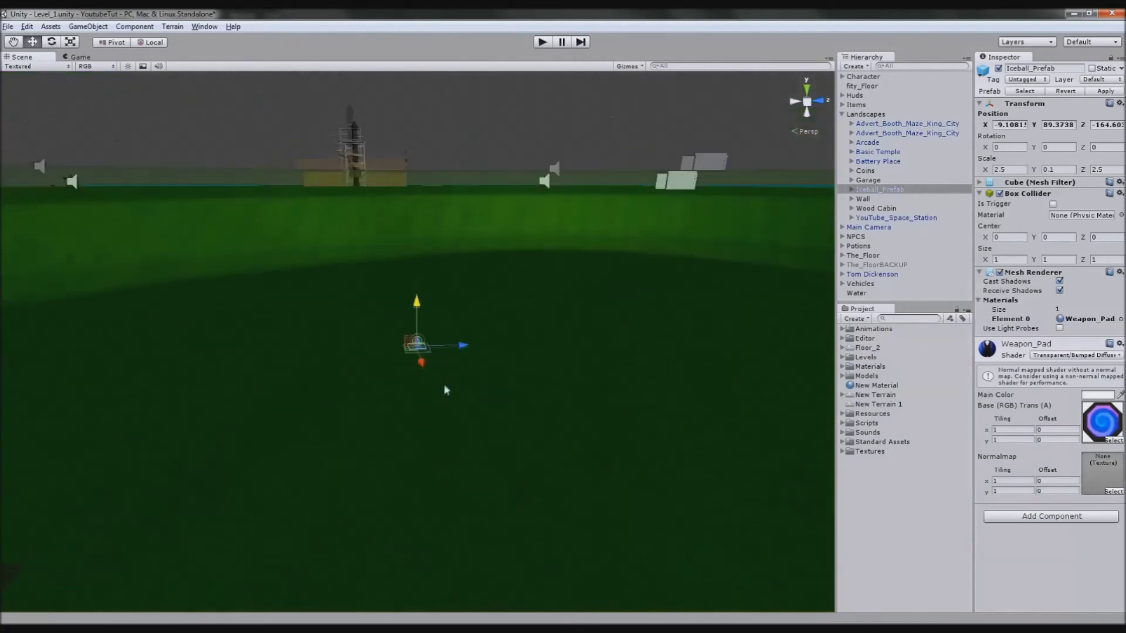
Step: Expand the Coins group and check where individual coins sit relative to the terrain
left_click_drag(459, 437, 651, 257, "alt")
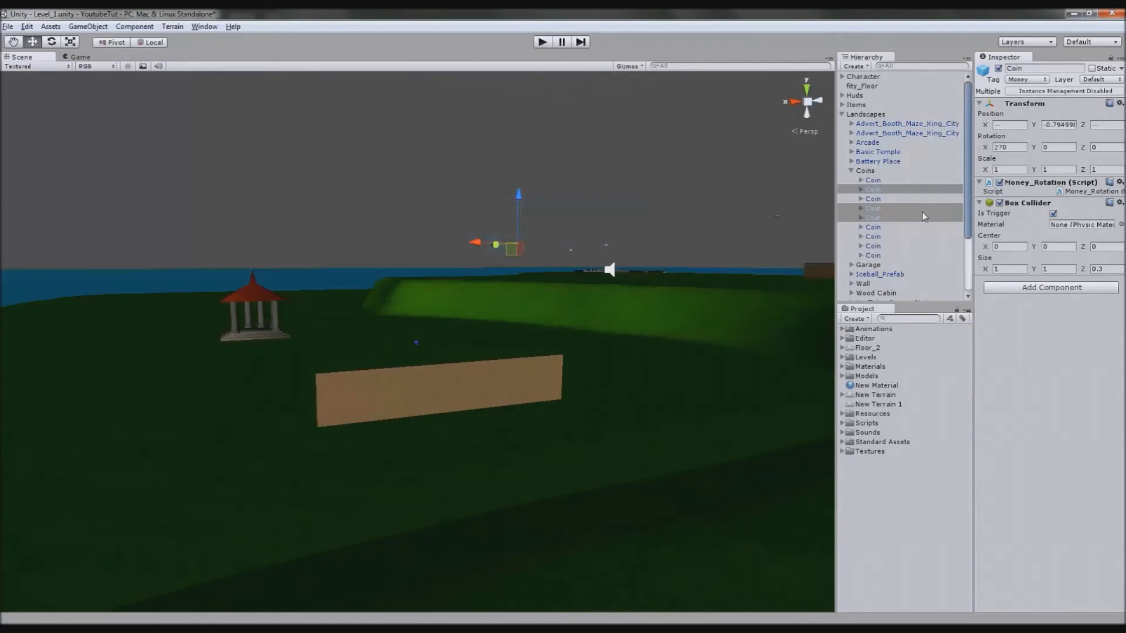
left_click(879, 180)
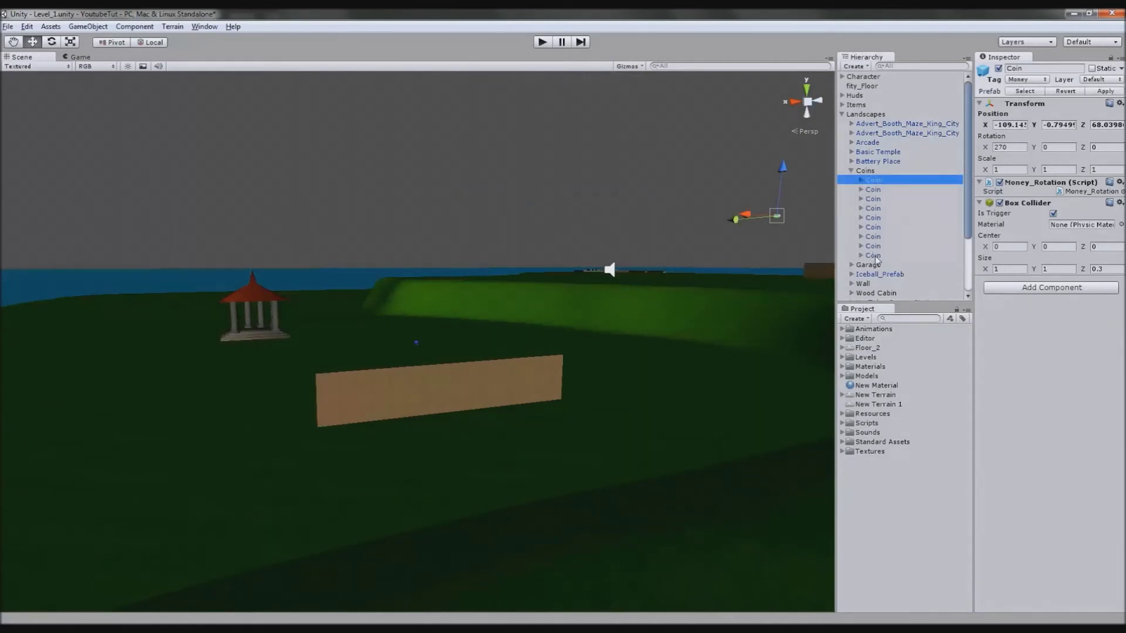
middle_click_drag(635, 325, 500, 365)
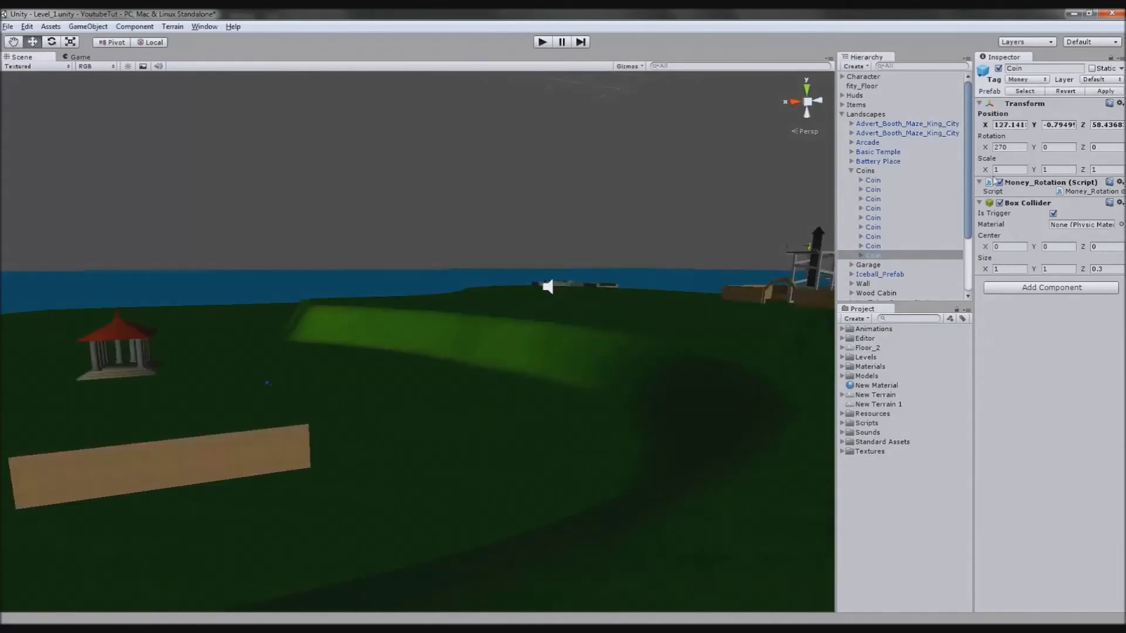
left_click(873, 181)
left_click_drag(597, 239, 469, 335)
right_click_drag(470, 336, 800, 208)
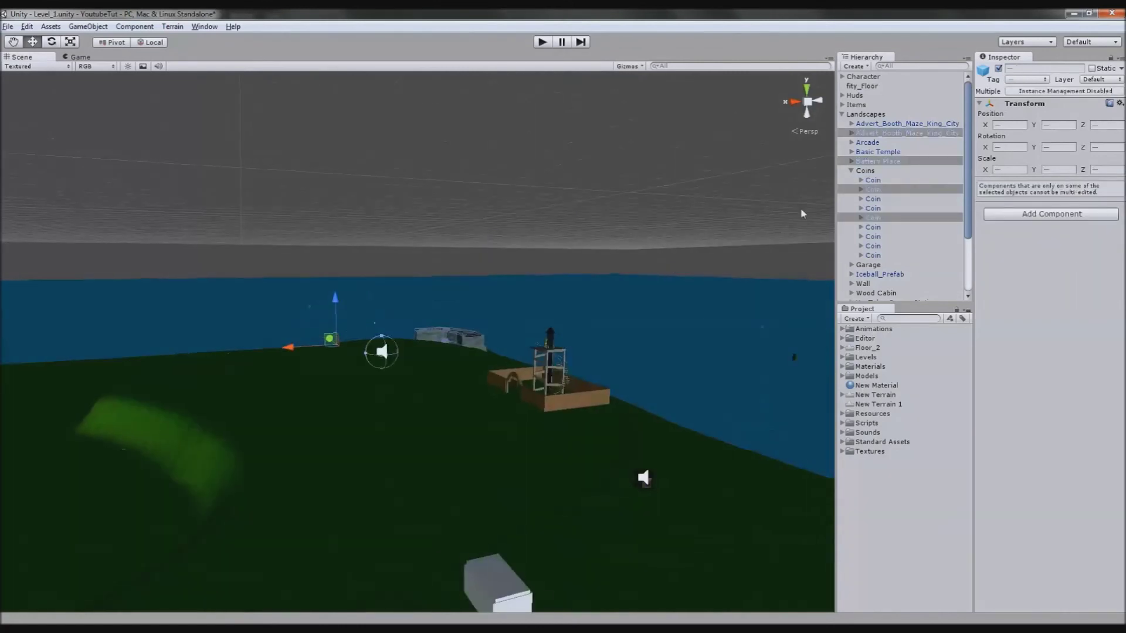
Step: Select the coin beside the brick-walled tower and lower it to the grass, at Y about -22.08
left_click(885, 227)
key("f")
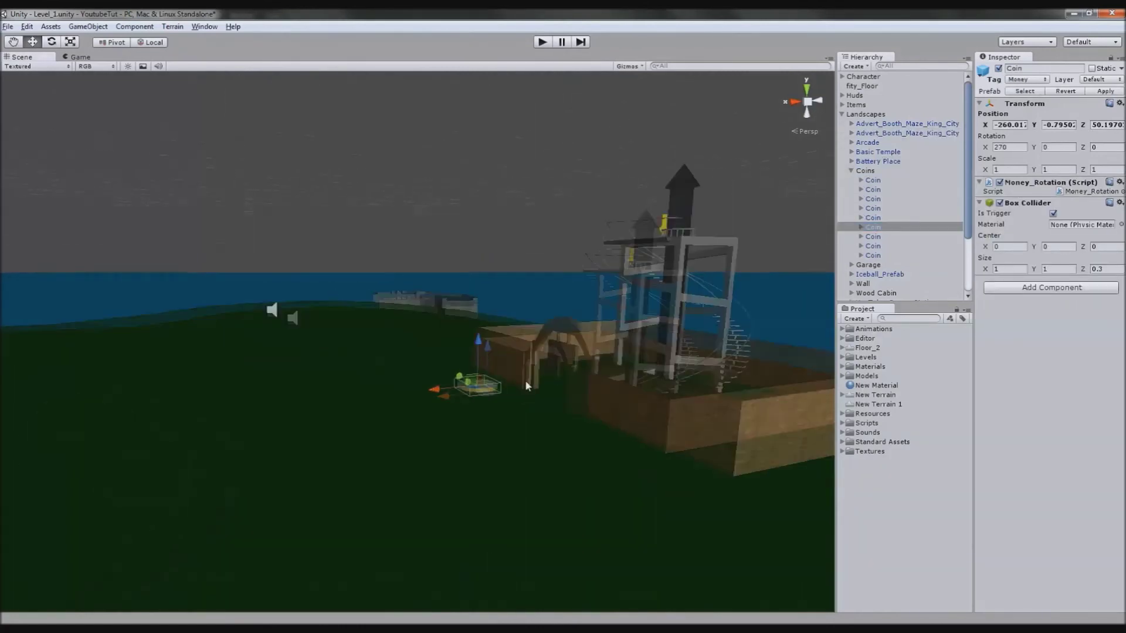
left_click_drag(415, 308, 481, 246)
key("f")
scroll(434, 293, "down", 7)
scroll(449, 313, "down", 3)
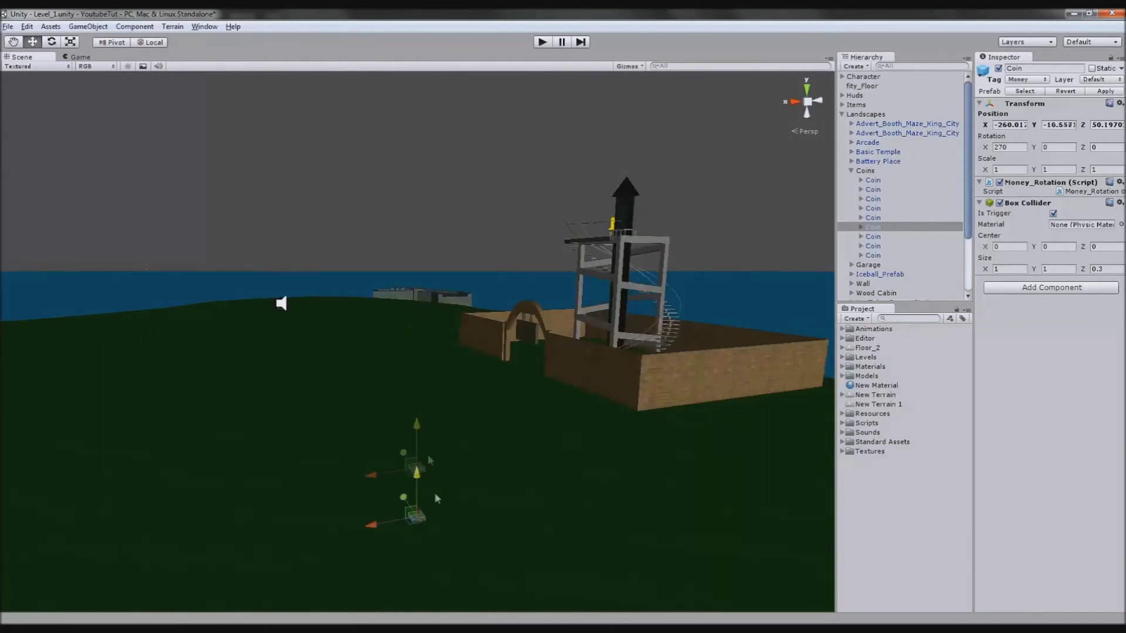
key("f")
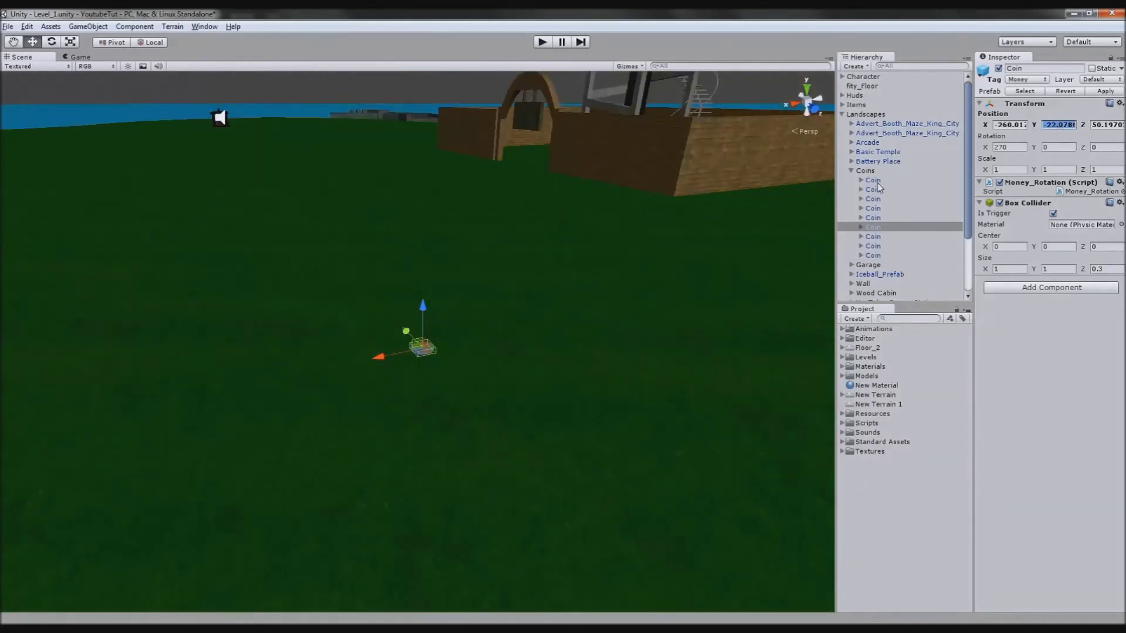
Step: Select all coins in the Coins group and set their Y position to -22.07863
left_click(878, 183, "shift")
left_click(882, 254)
left_click(878, 183, "shift")
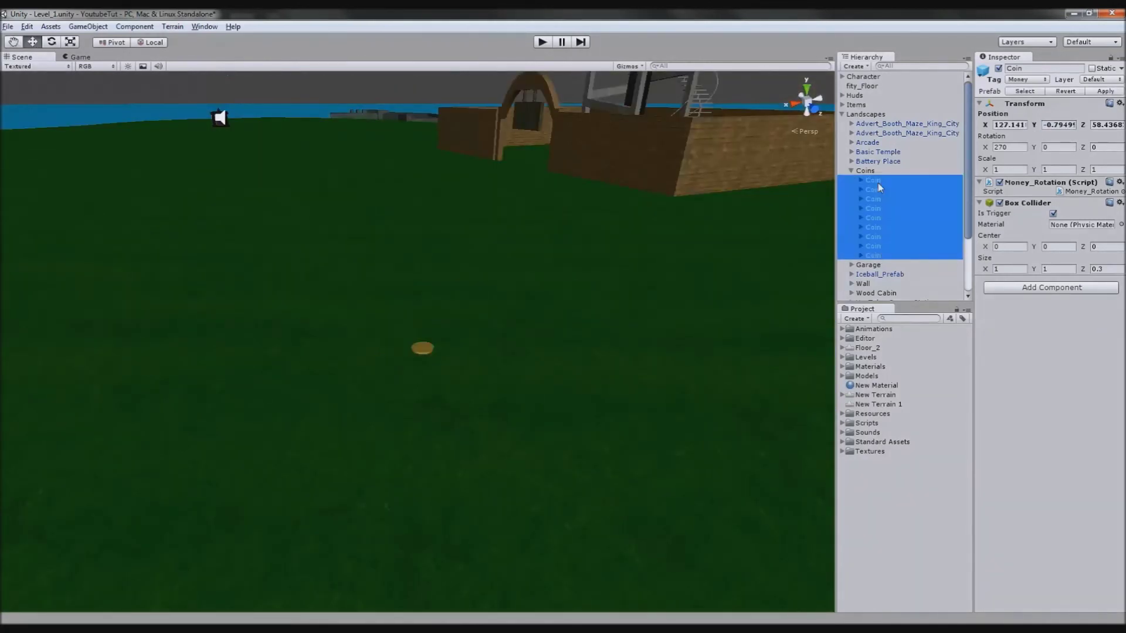
left_click(1052, 124)
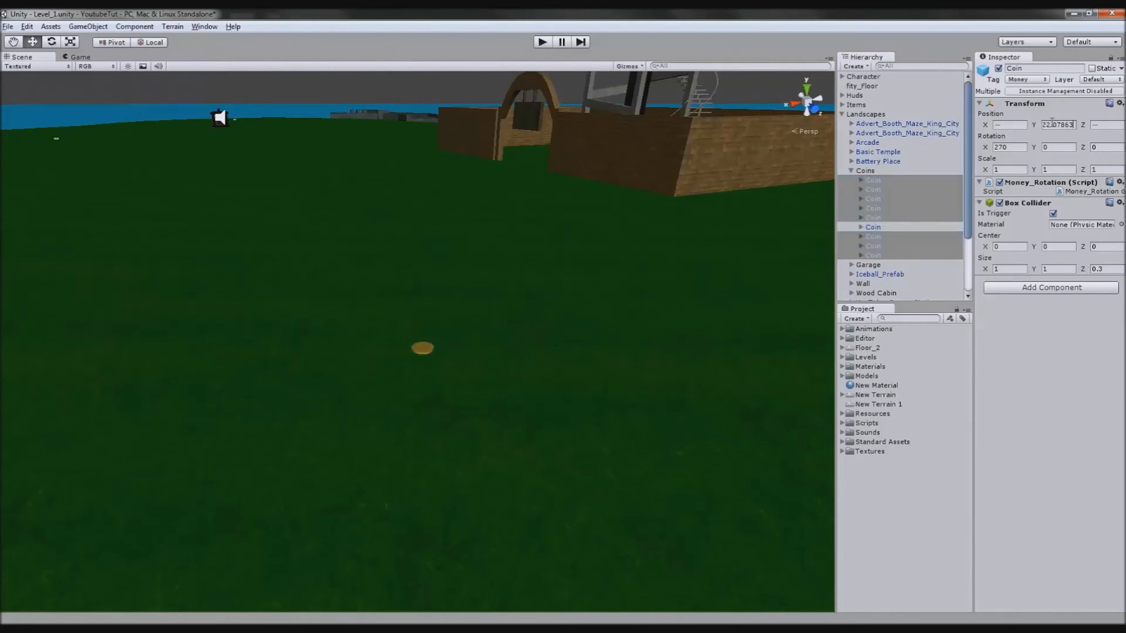
Step: Examine the whole city terrain to check how the coins are placed across its surface
scroll(393, 288, "down", 10)
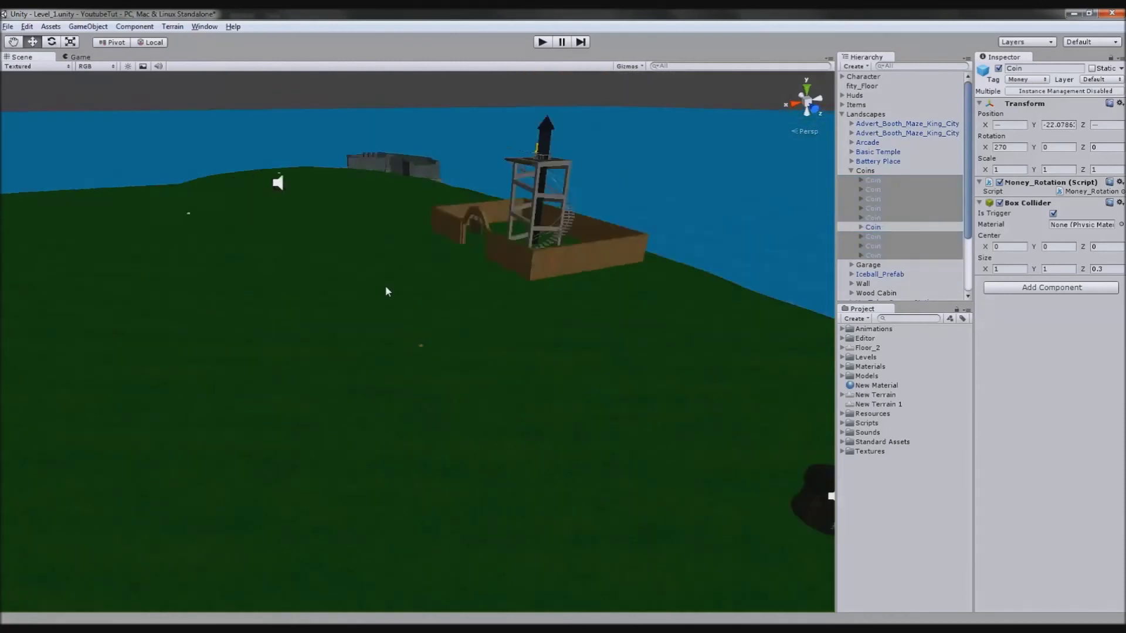
scroll(355, 273, "down", 6)
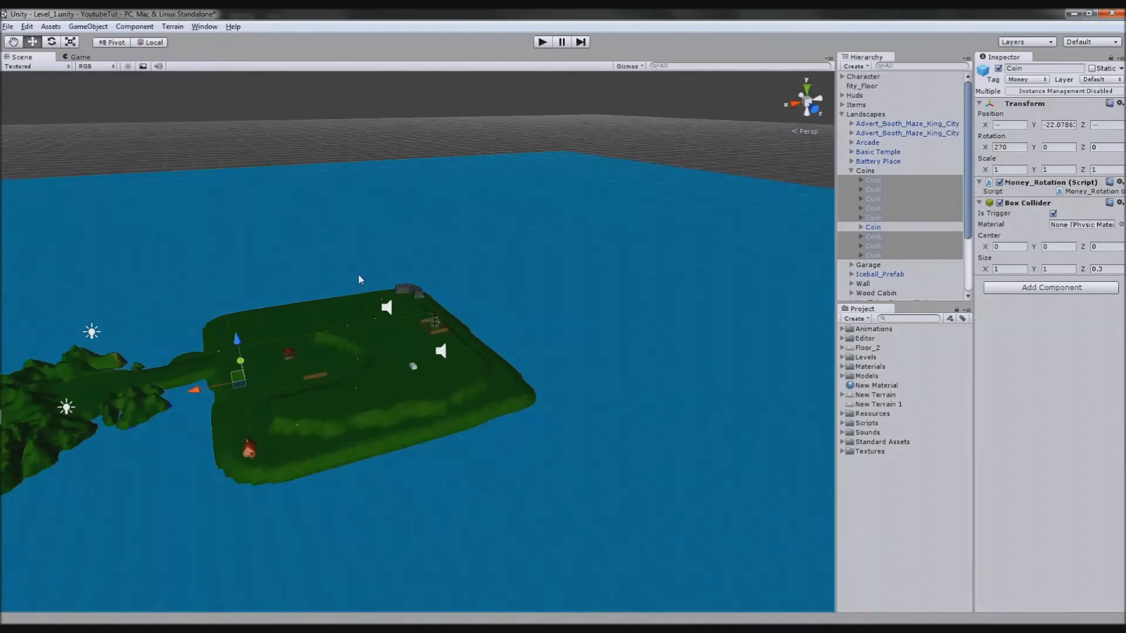
scroll(391, 261, "up", 5)
middle_click_drag(487, 289, 239, 394)
scroll(449, 322, "up", 3)
scroll(547, 324, "up", 4)
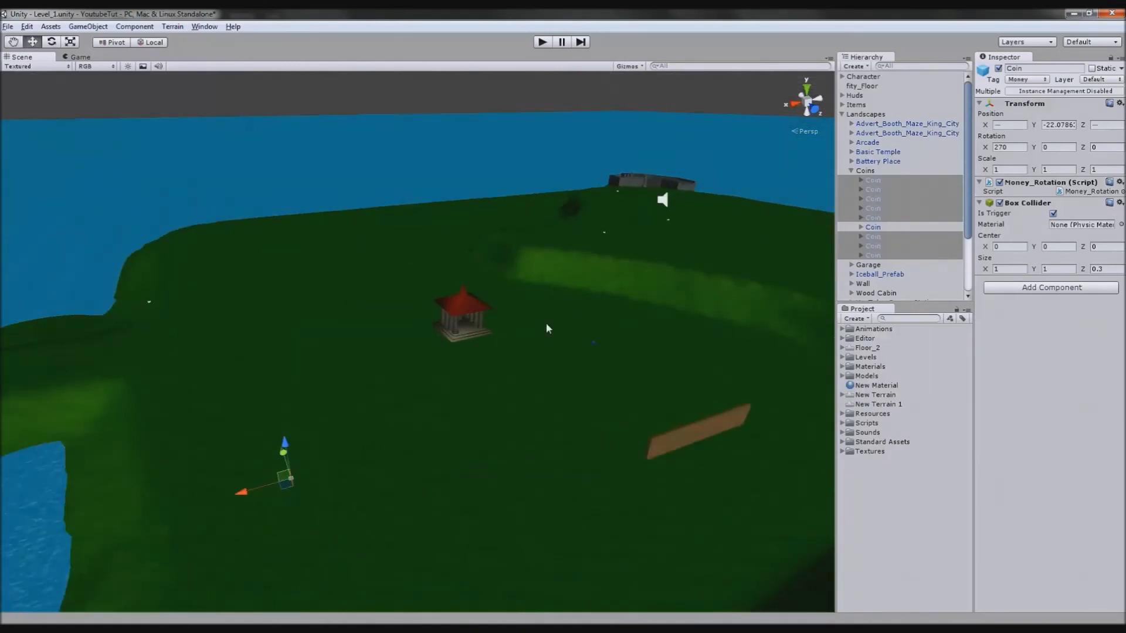
middle_click_drag(475, 371, 261, 440)
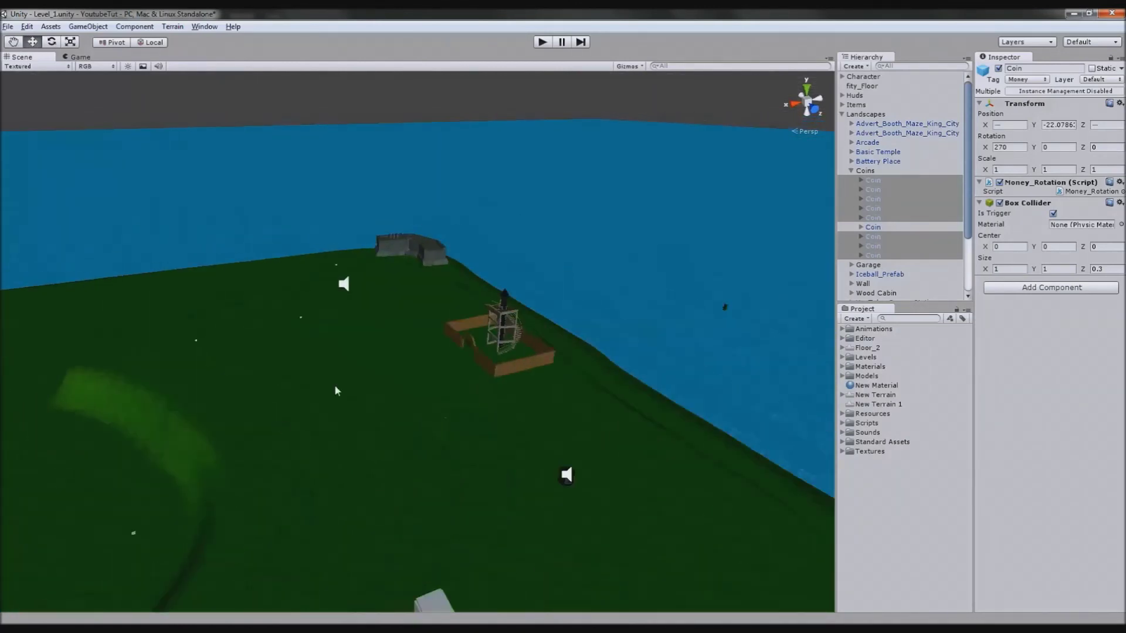
Step: Collapse the Coins group, select the Arcade and move it in top view over the Basic Temple, to X about 42.37, Z about -207.27
left_click(852, 171)
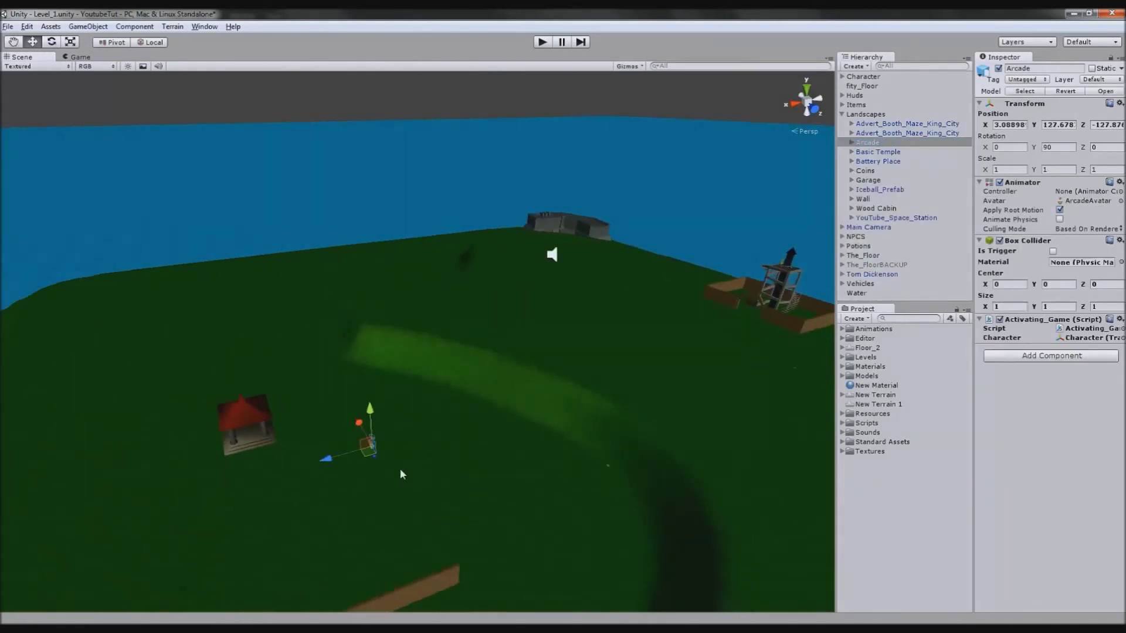
middle_click_drag(400, 468, 547, 378)
scroll(547, 378, "up", 10)
key("f")
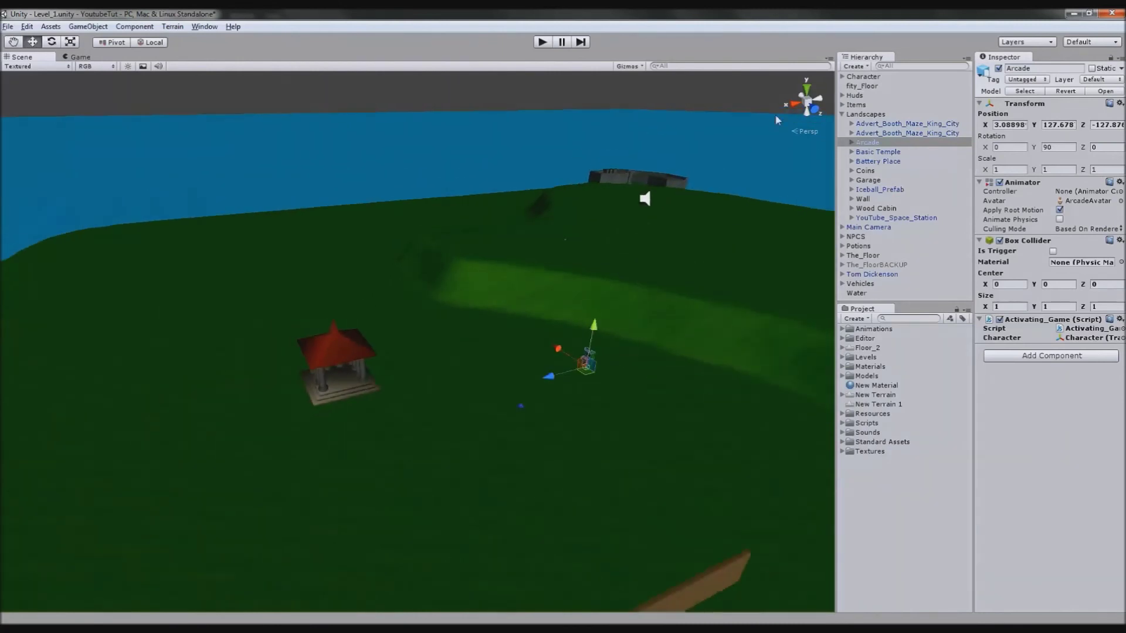
left_click(807, 92)
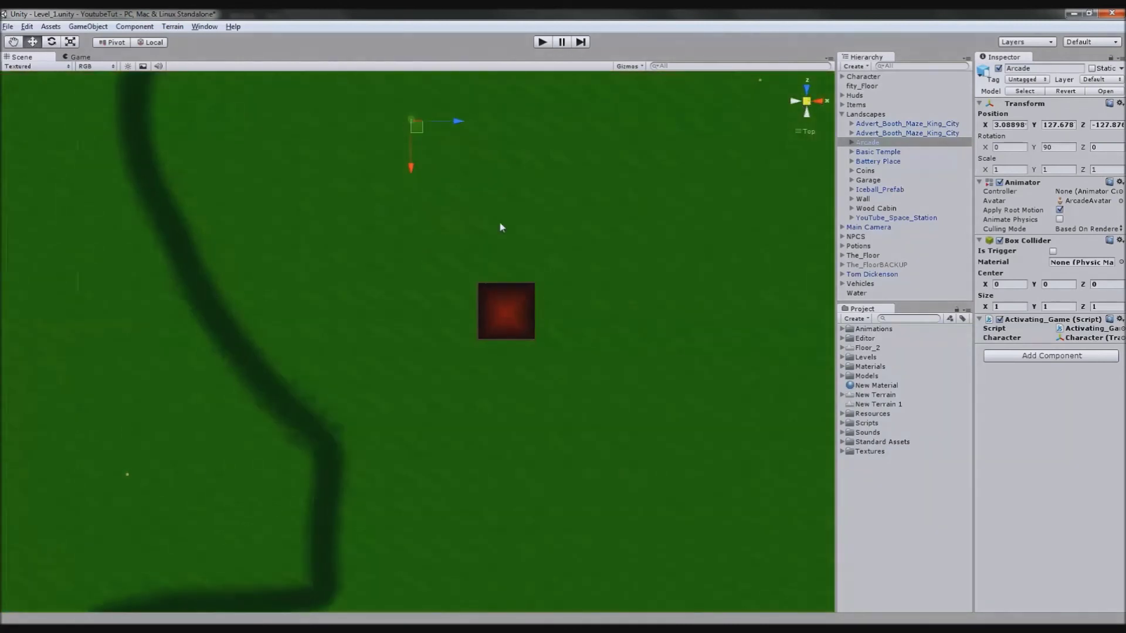
left_click(807, 102)
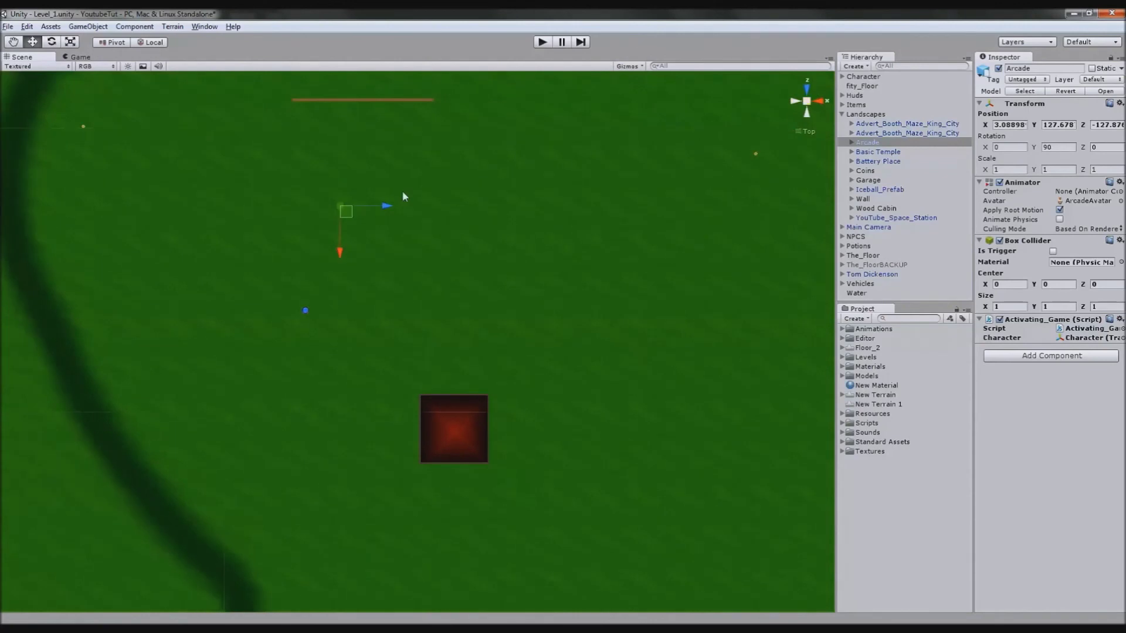
left_click_drag(461, 439, 464, 443)
Step: Lower the Arcade in side view onto the temple floor, at Y about 91.42, and inspect it between the columns
left_click(818, 100)
middle_click_drag(297, 261, 512, 329)
scroll(459, 309, "up", 12)
scroll(512, 330, "up", 3)
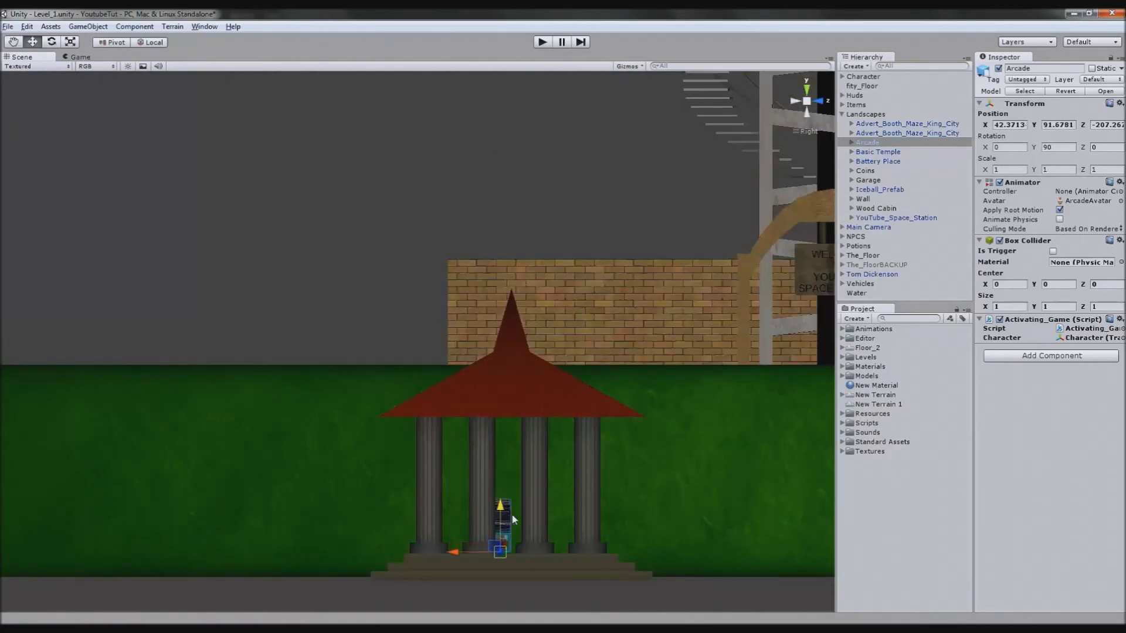
left_click(809, 101)
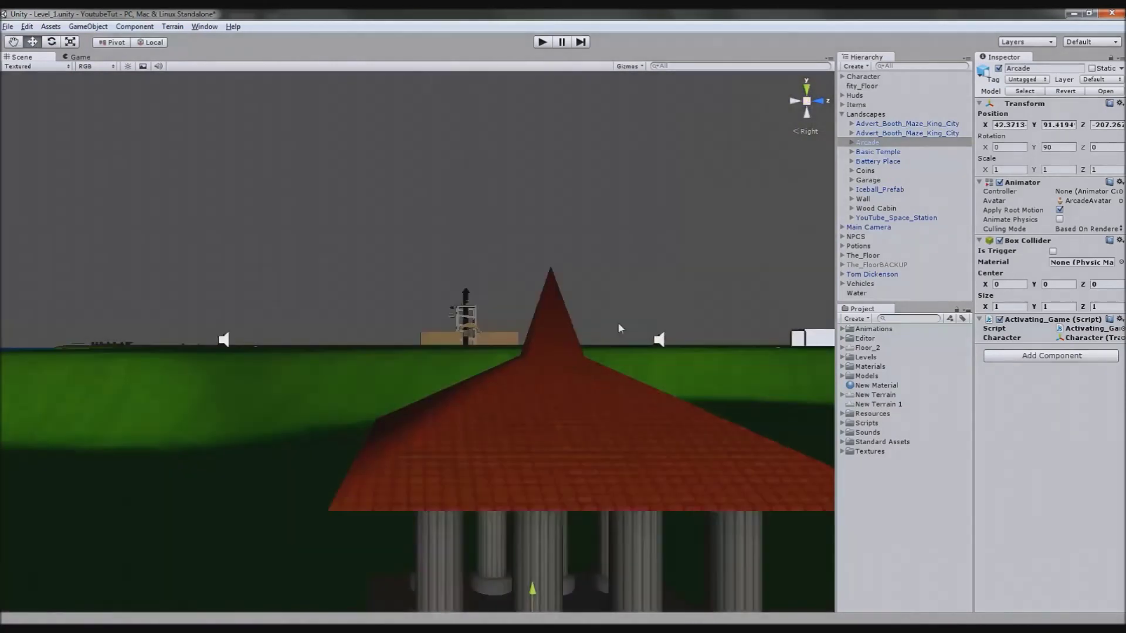
key("f")
left_click_drag(536, 353, 379, 400, "alt")
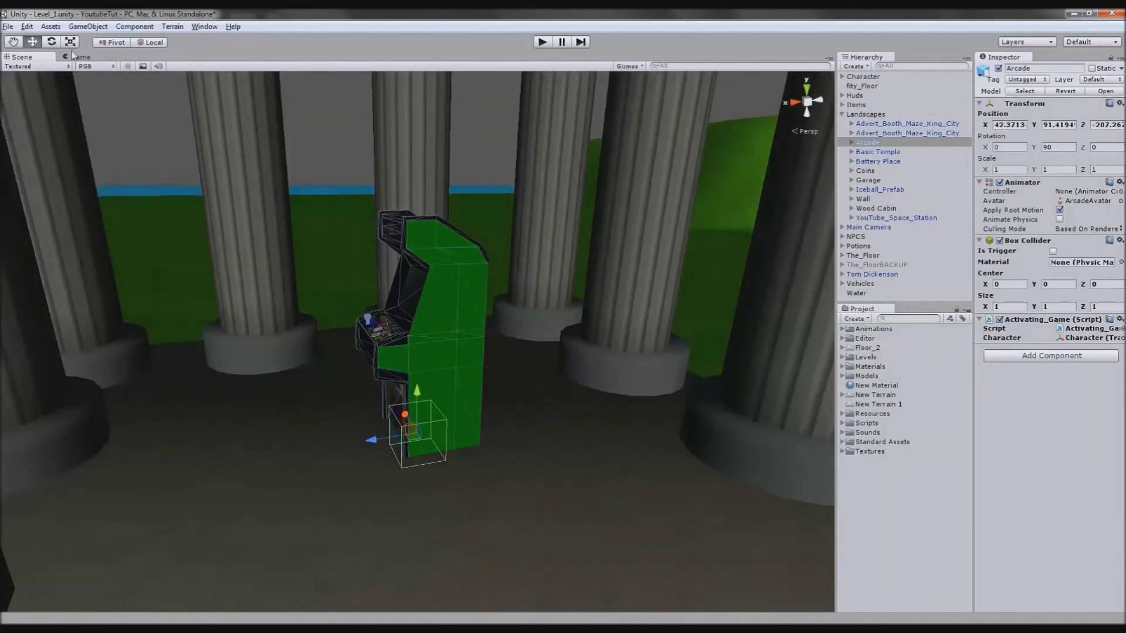
Step: Rotate the Arcade to about 0.92 degrees around Y and raise it to Y about 91.45 on the temple floor
left_click(52, 42)
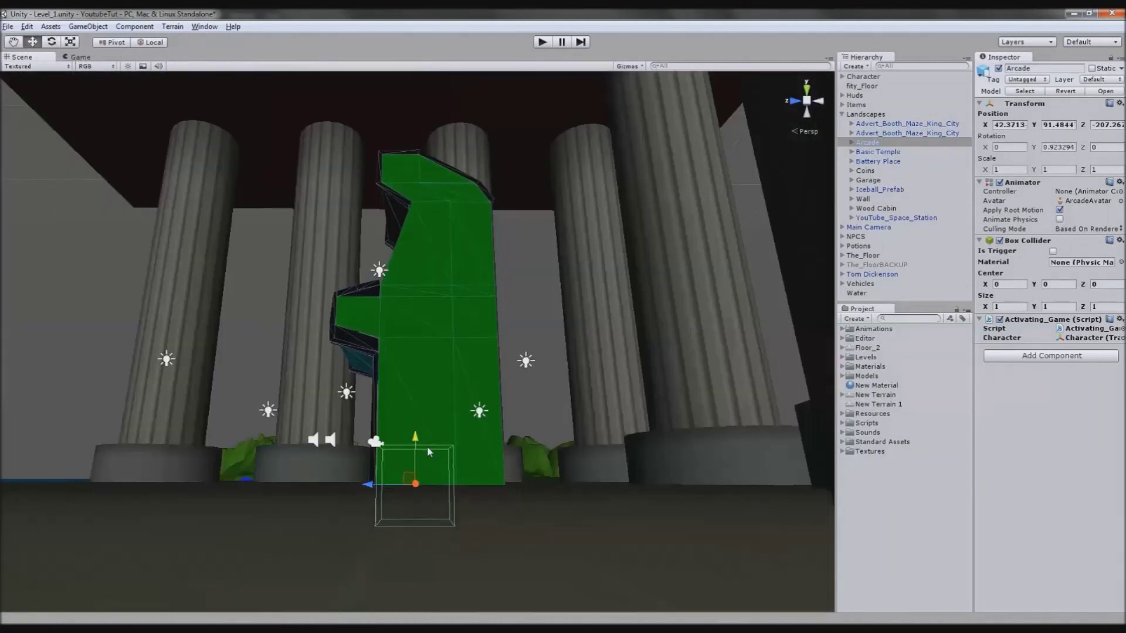
left_click_drag(418, 441, 418, 435)
left_click_drag(387, 469, 600, 558, "alt")
scroll(390, 453, "down", 6)
scroll(391, 457, "down", 10)
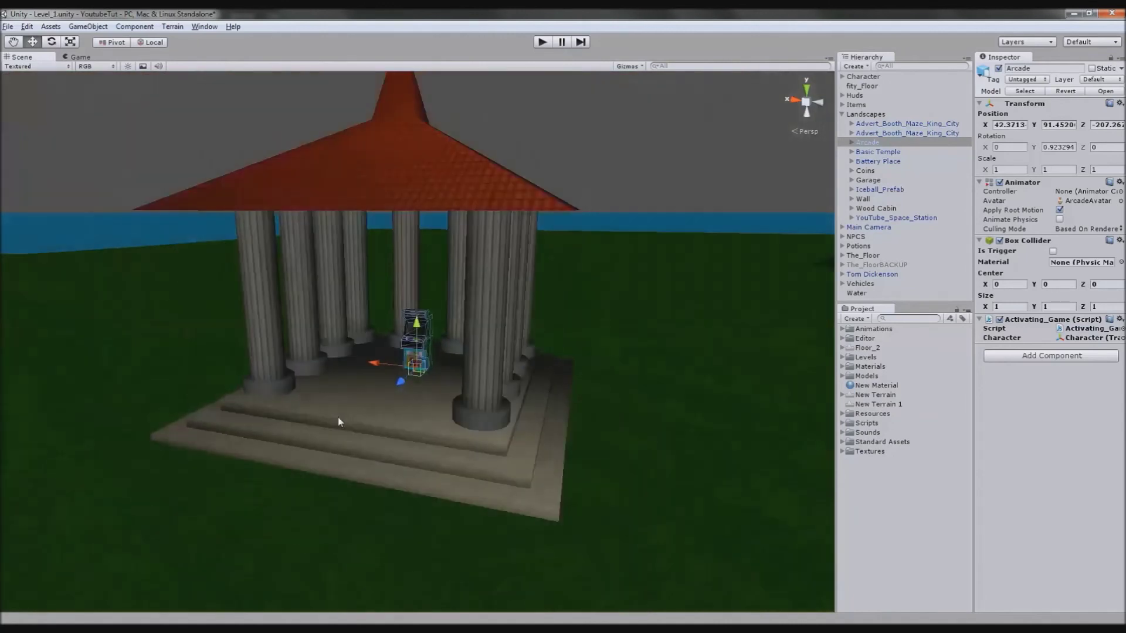
scroll(489, 395, "down", 8)
left_click(582, 452)
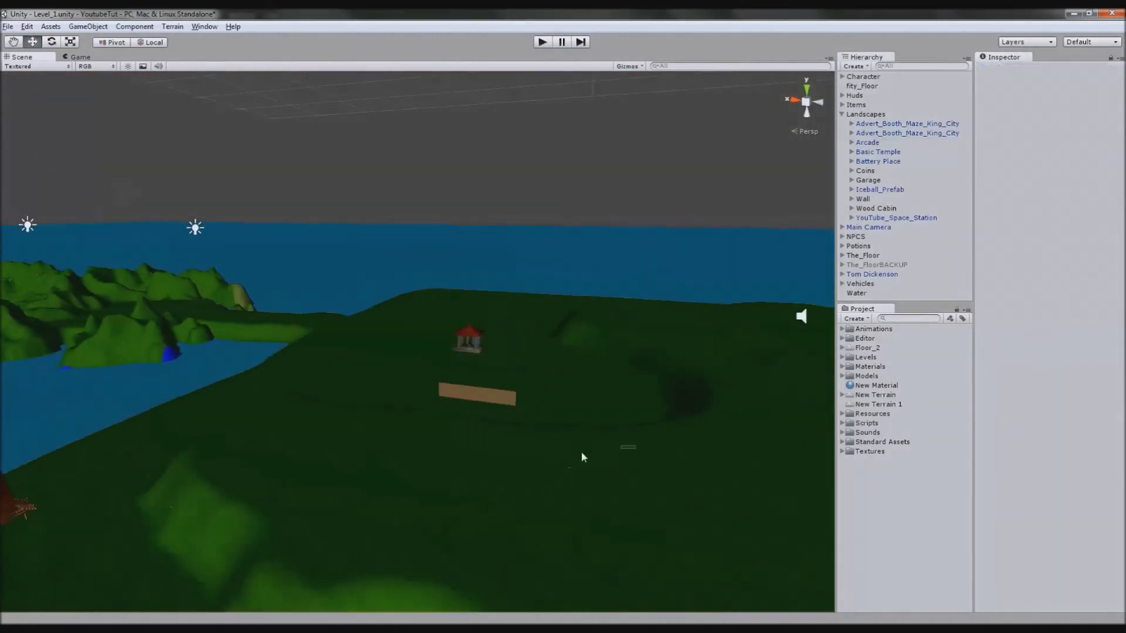
Step: Move the Vehicles group from the island onto the city terrain near the temple, to X about -737.69, Y about -290.30
left_click_drag(433, 461, 216, 457, "alt")
middle_click_drag(216, 457, 0, 441)
middle_click_drag(570, 218, 530, 322)
scroll(530, 322, "up", 12)
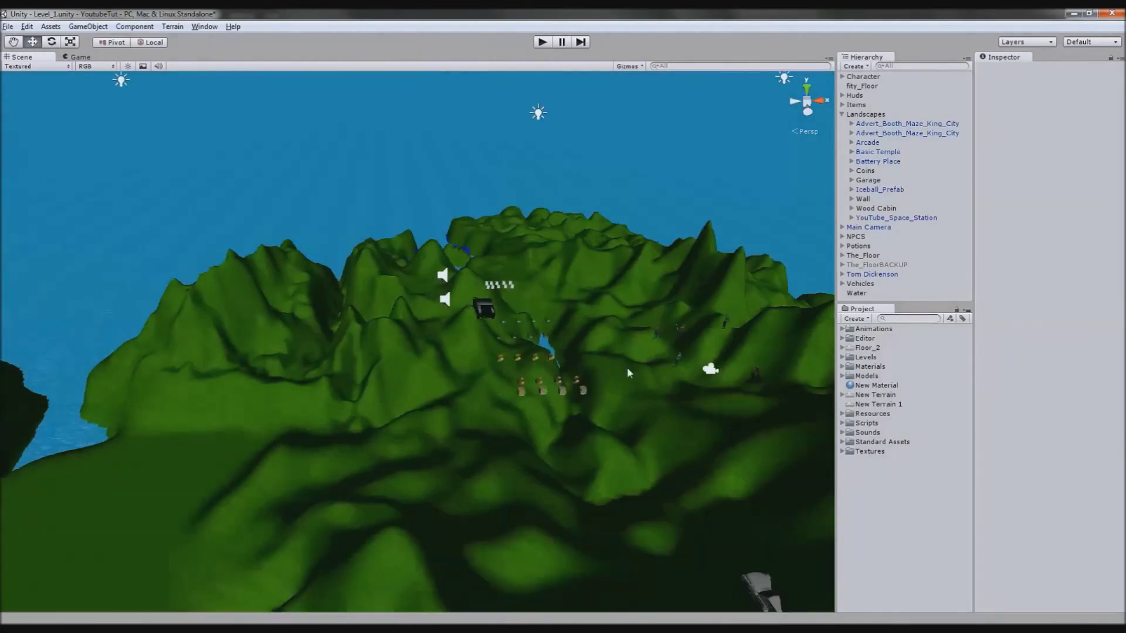
scroll(628, 369, "up", 3)
middle_click_drag(628, 368, 447, 372)
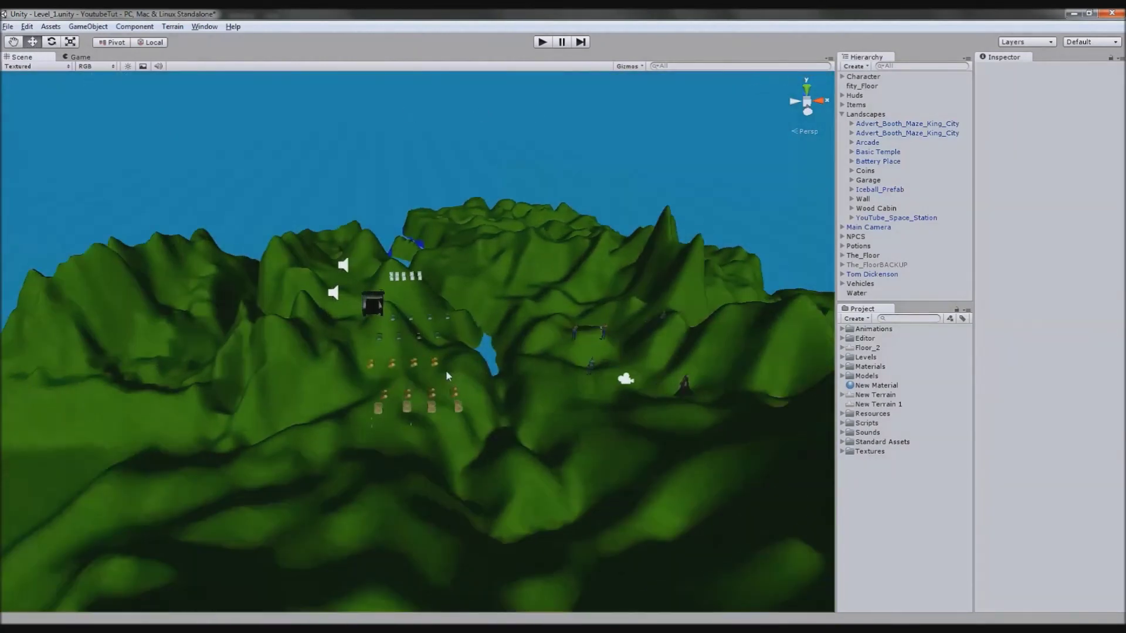
left_click(861, 284)
middle_click_drag(531, 326, 767, 281)
scroll(767, 280, "down", 8)
middle_click_drag(598, 299, 812, 294)
left_click_drag(812, 293, 722, 331, "alt")
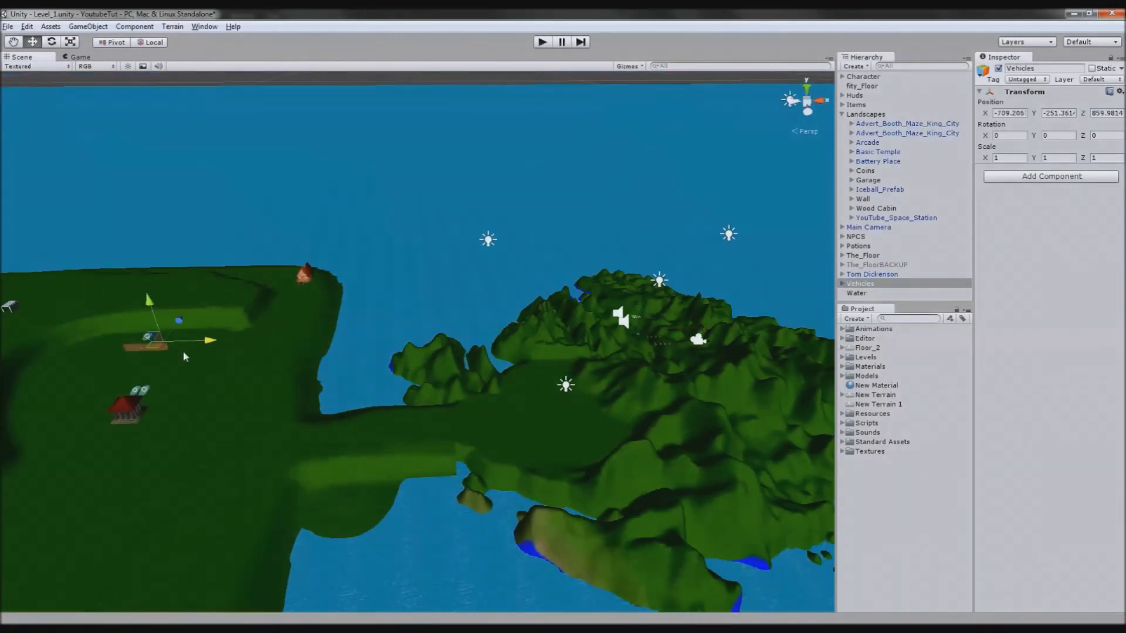
left_click_drag(575, 346, 572, 341)
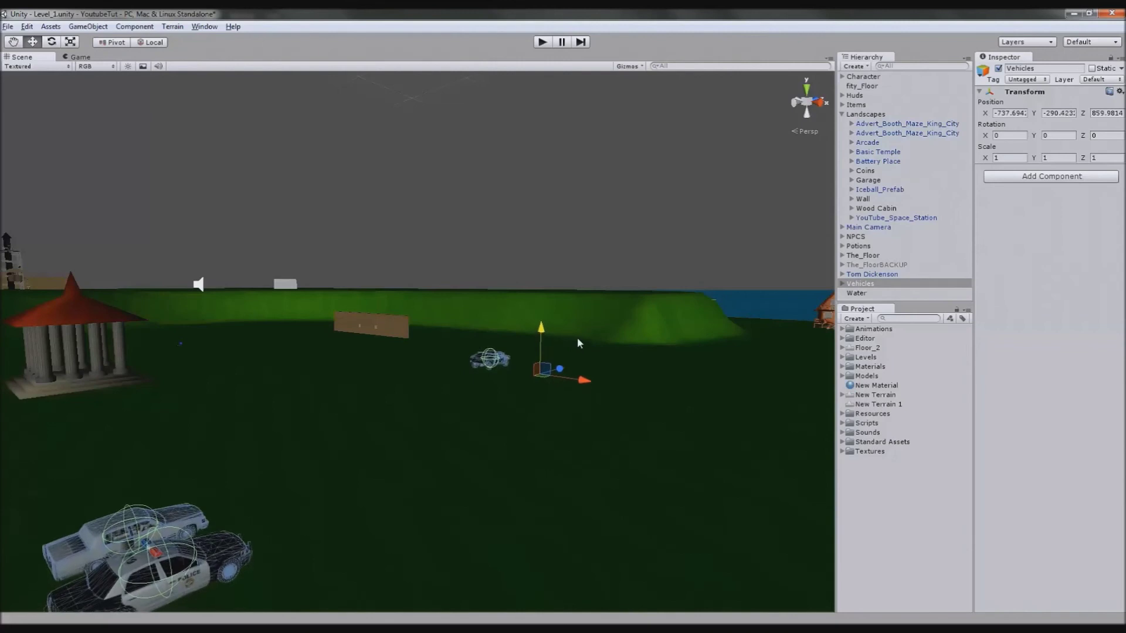
Step: Collapse Landscapes, then move the Items, NPCS and Potions groups together from the island onto the city terrain and inspect their placement
scroll(565, 340, "down", 5)
middle_click_drag(656, 409, 645, 397)
left_click_drag(645, 397, 467, 360, "alt")
middle_click_drag(467, 361, 515, 373)
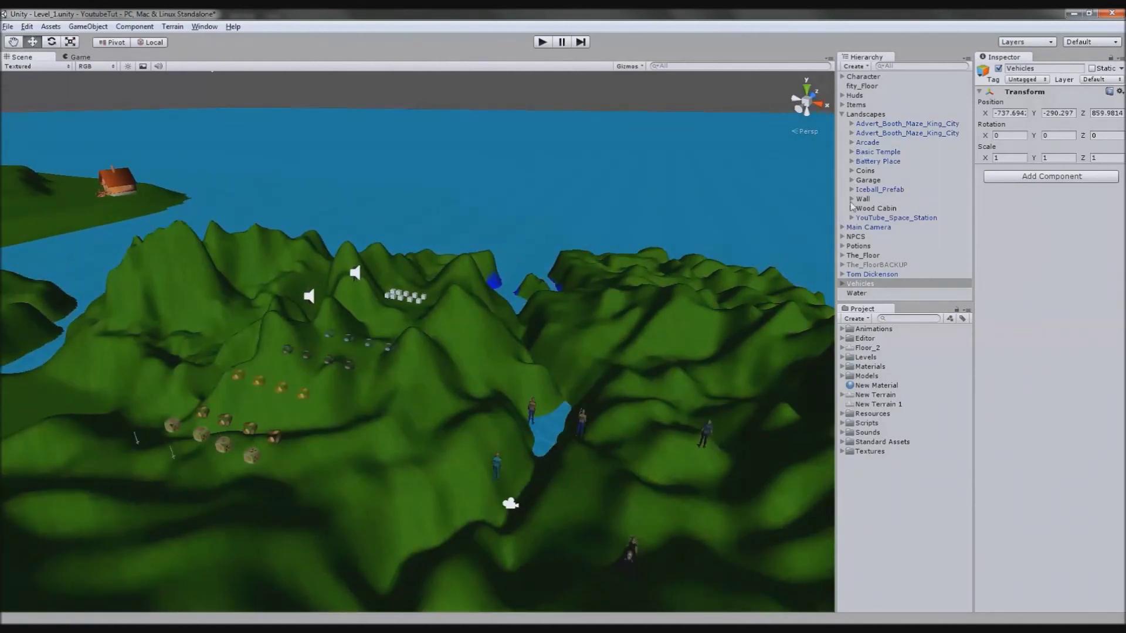
left_click(843, 114)
left_click(855, 106)
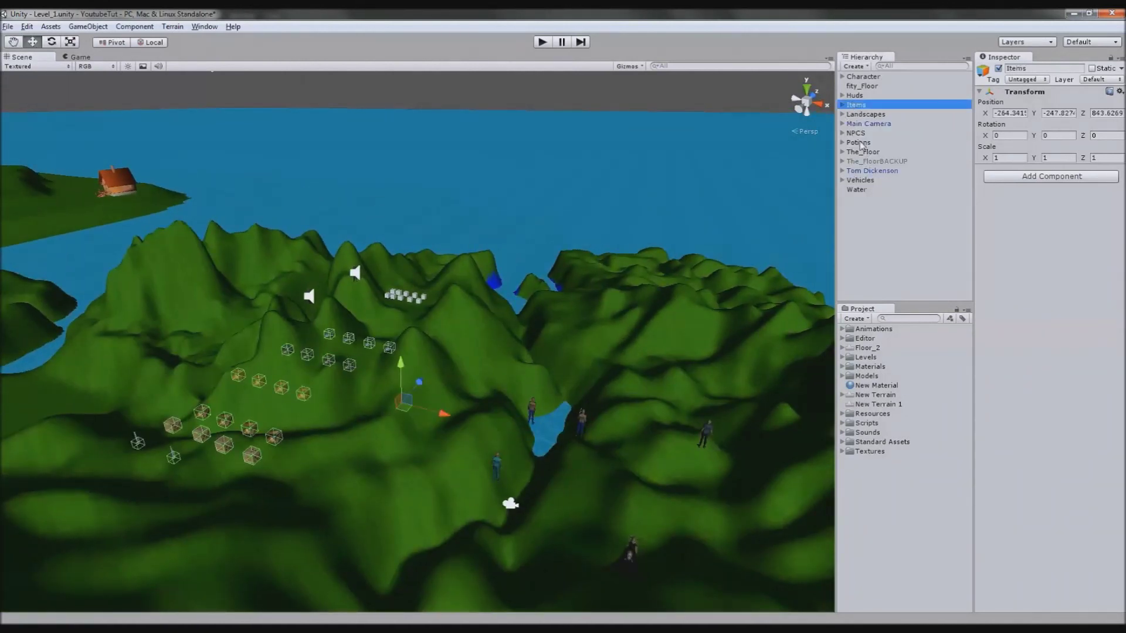
key("f")
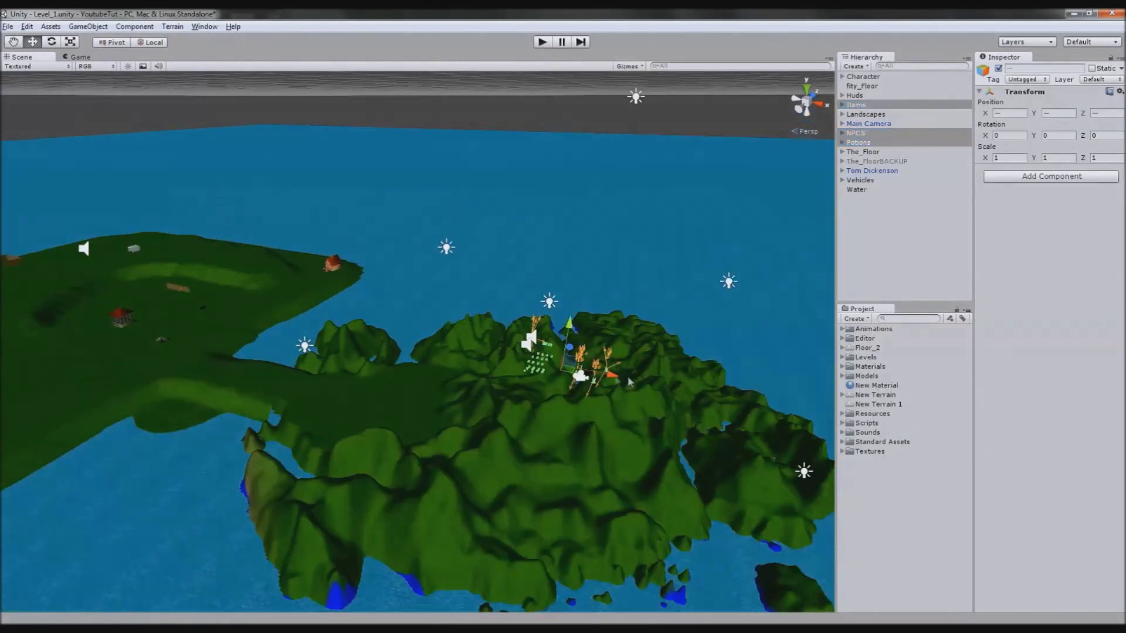
left_click_drag(610, 377, 113, 277)
key("f")
scroll(563, 344, "down", 3)
left_click_drag(563, 344, 489, 408, "alt")
left_click_drag(484, 355, 304, 399)
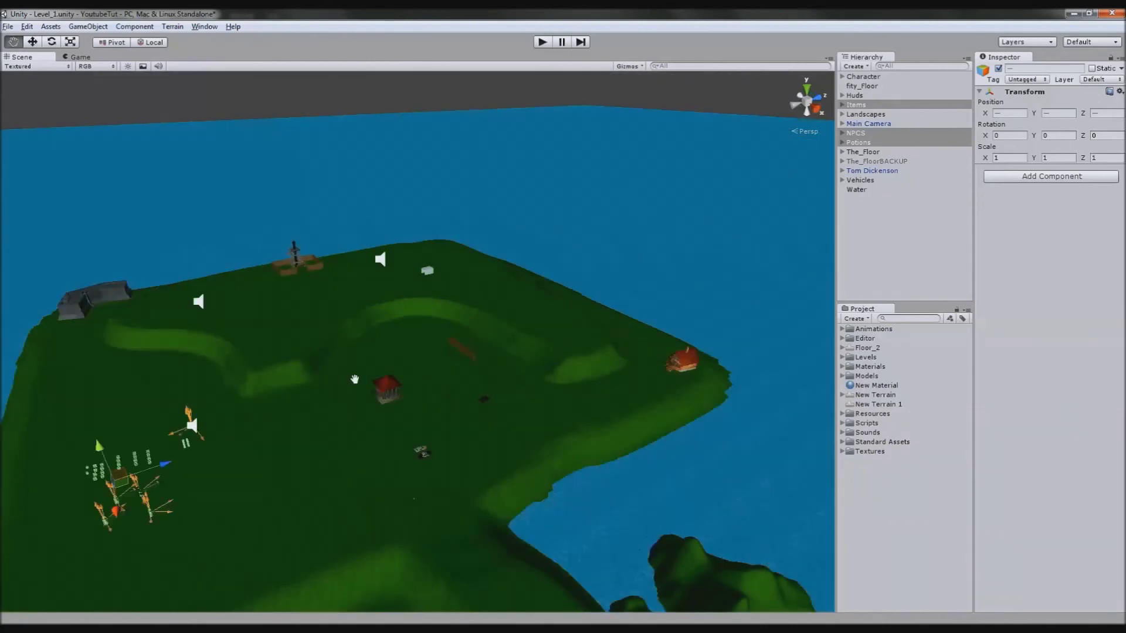
middle_click_drag(305, 400, 419, 324)
left_click_drag(419, 329, 799, 327, "alt")
middle_click_drag(798, 326, 417, 428)
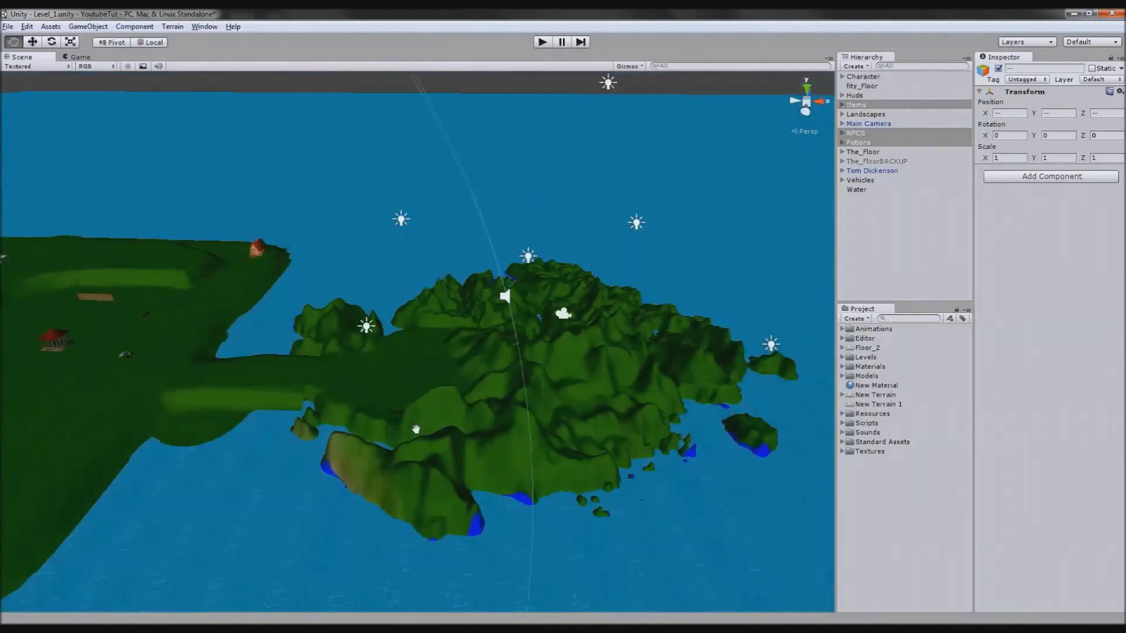
Step: Select the Main Camera and the Character on the island to check their locations
scroll(601, 354, "up", 5)
left_click(607, 311)
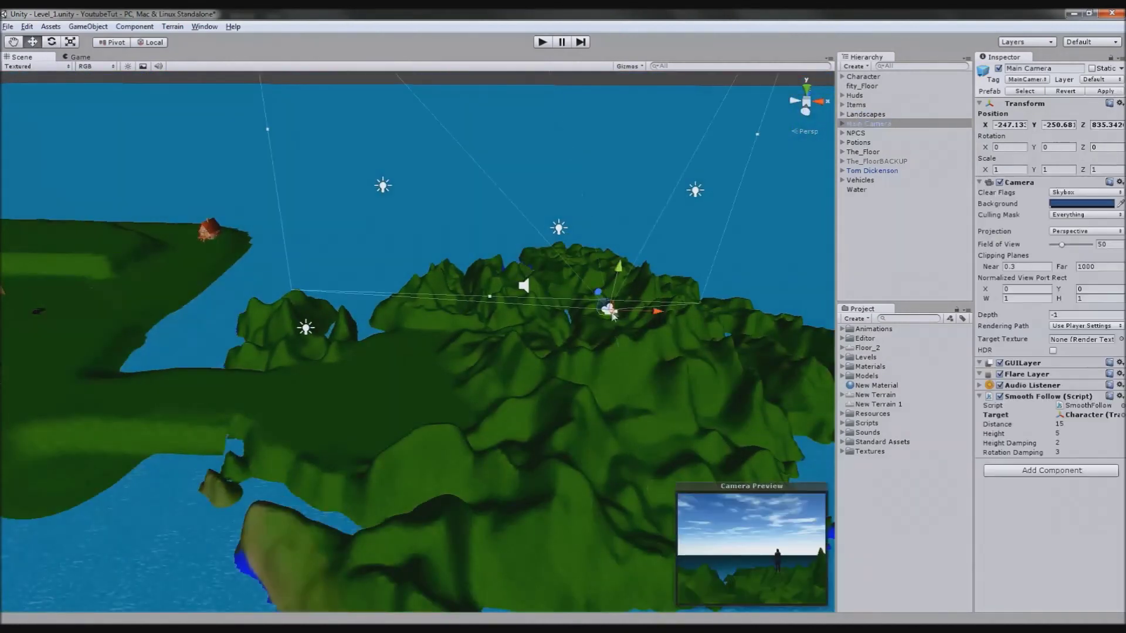
key("f")
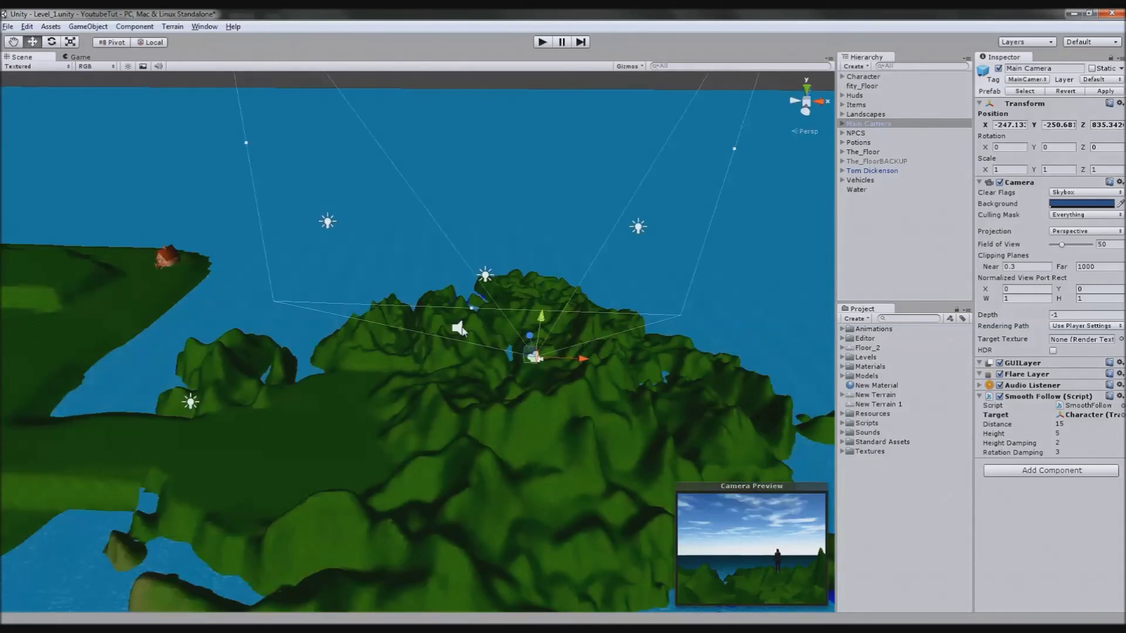
left_click(460, 330)
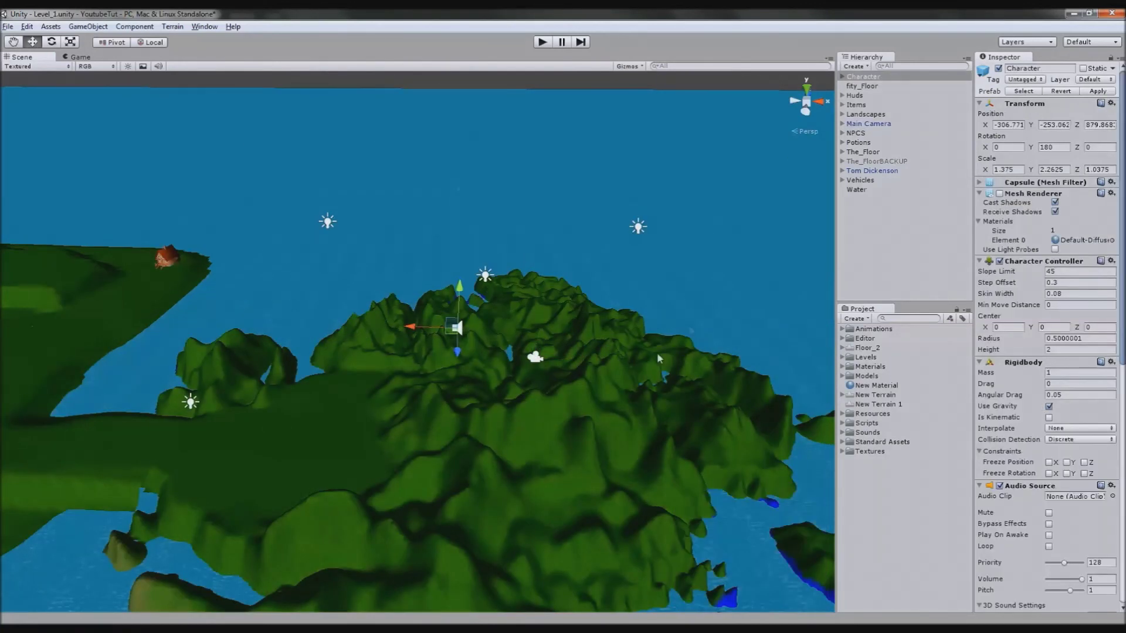
Step: Make City_Floor a child of The_Floor in the scene hierarchy
left_click(874, 87)
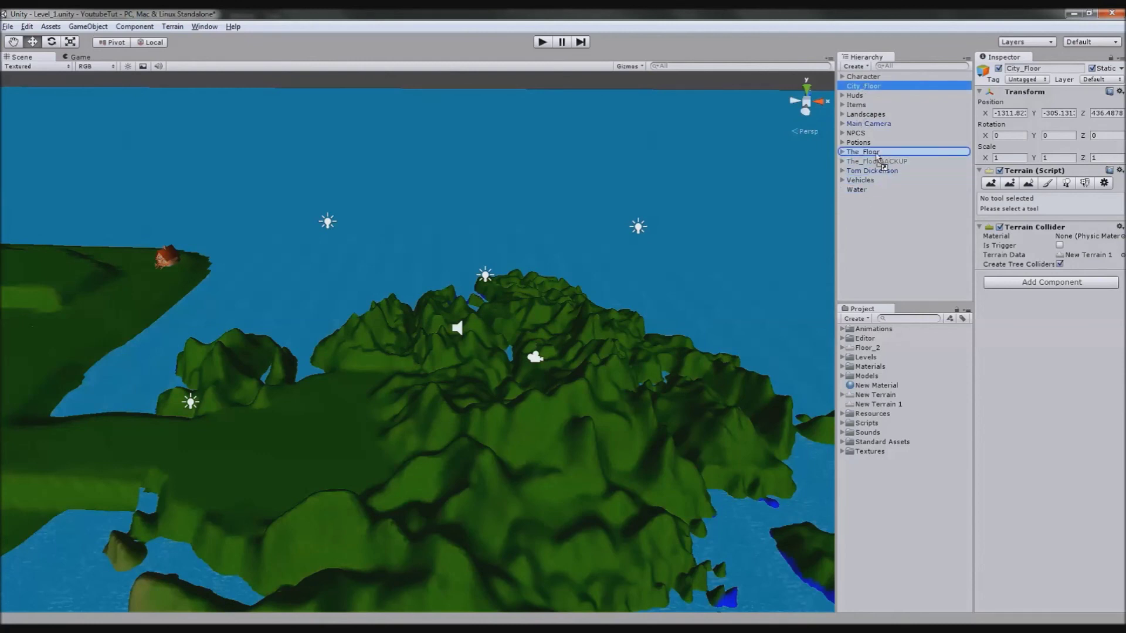
left_click_drag(878, 157, 878, 154)
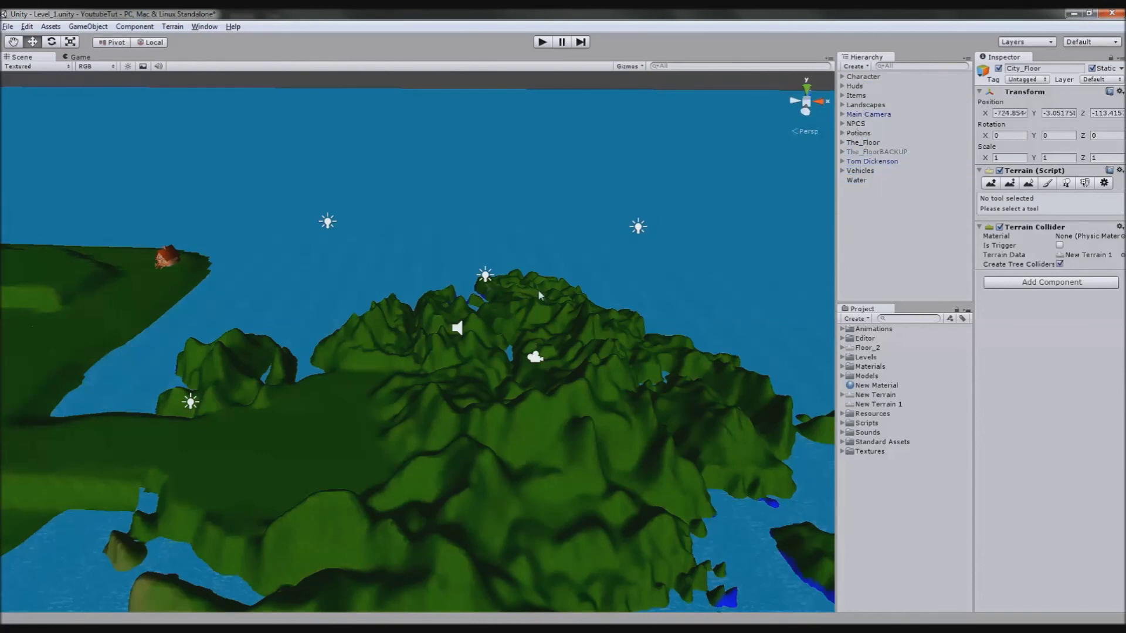
middle_click_drag(538, 293, 636, 312)
scroll(635, 312, "down", 4)
middle_click_drag(558, 332, 670, 273)
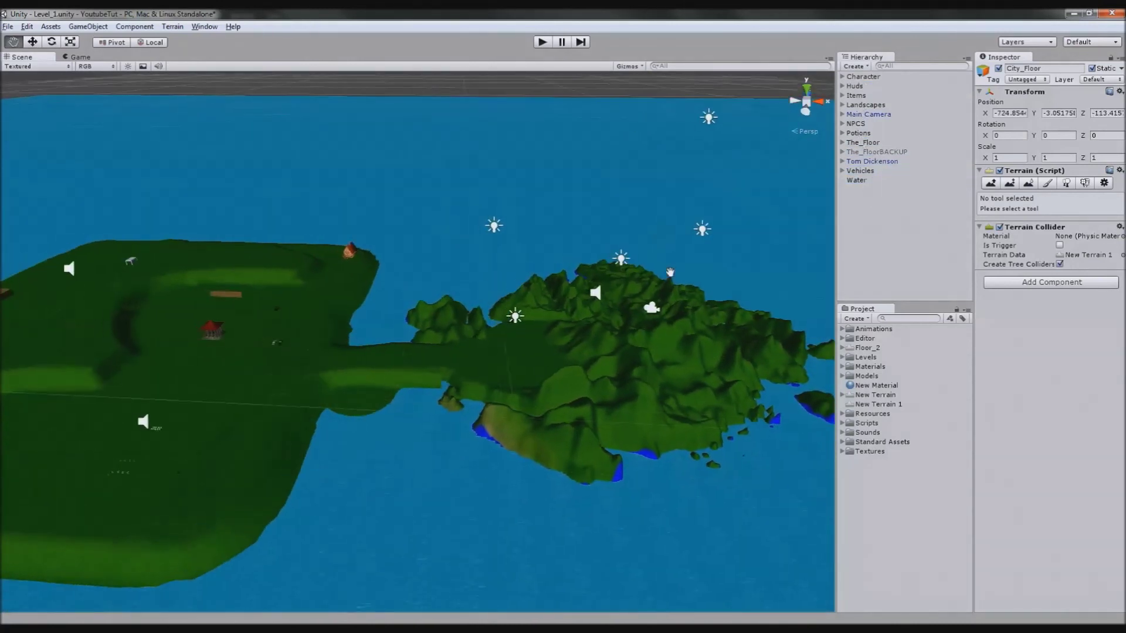
Step: Run the game and walk the character off the hilly island towards the city terrain
left_click(543, 42)
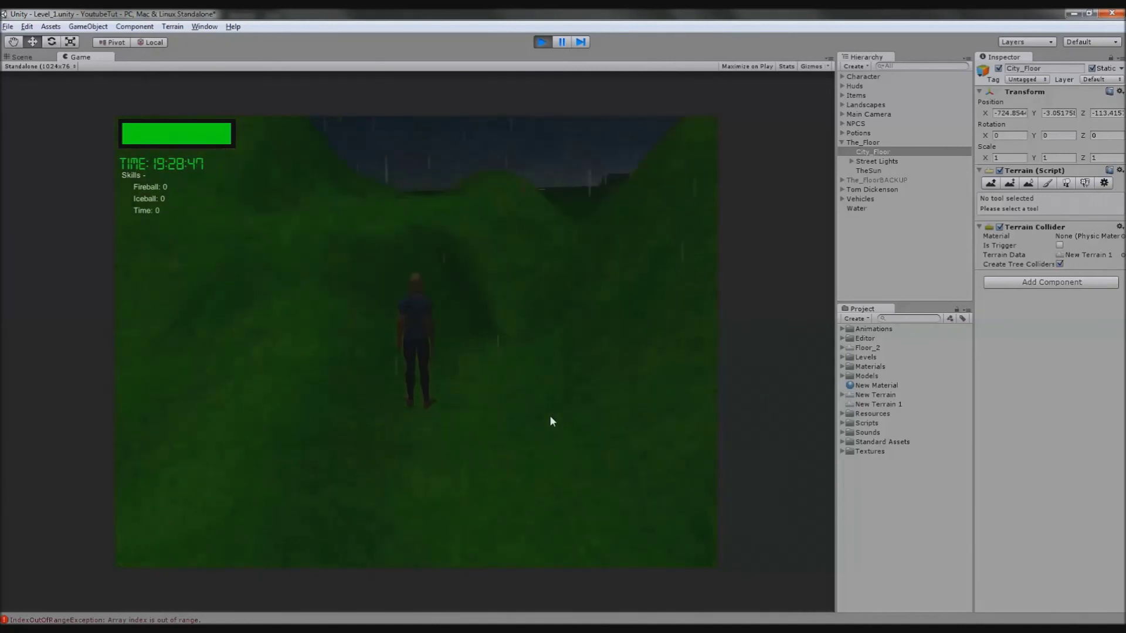
key("w")
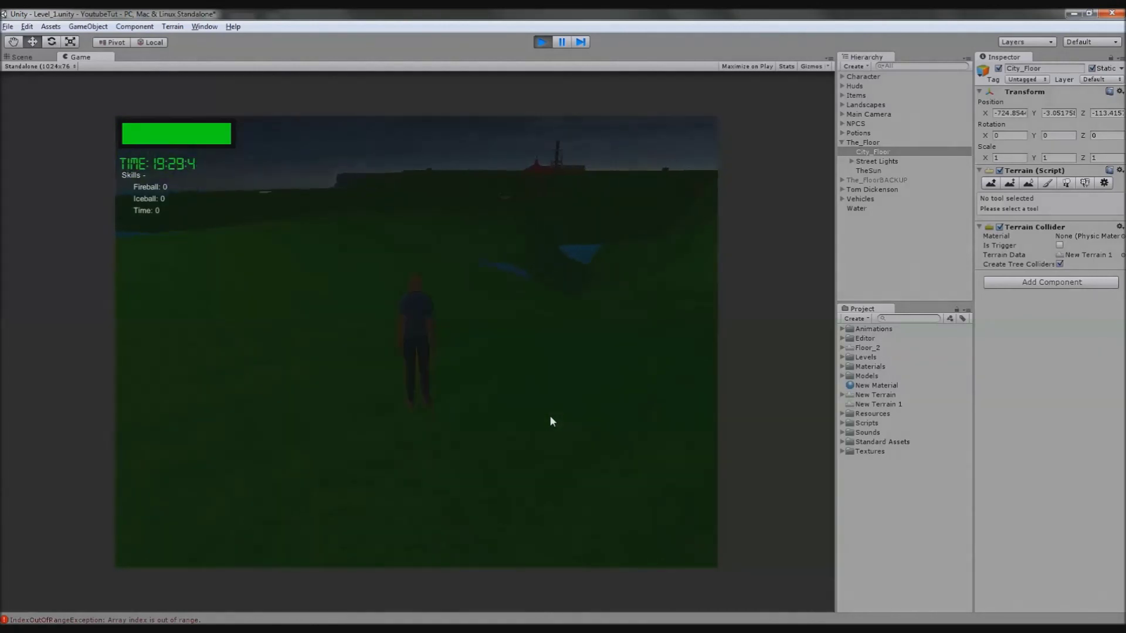
key("w")
key("a")
key("d")
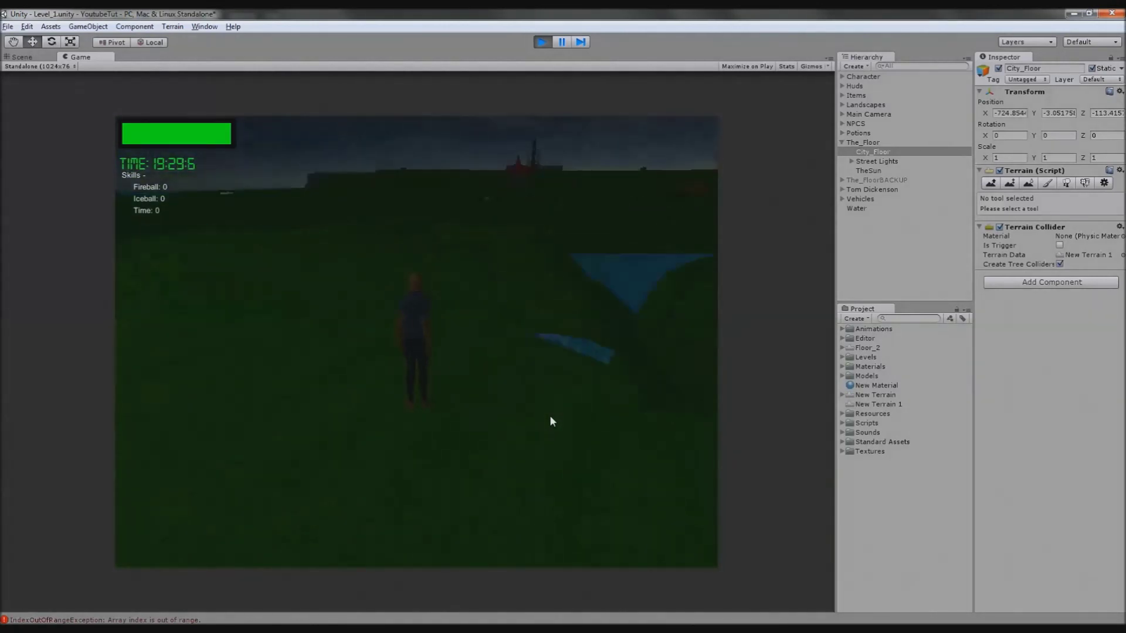
key("a")
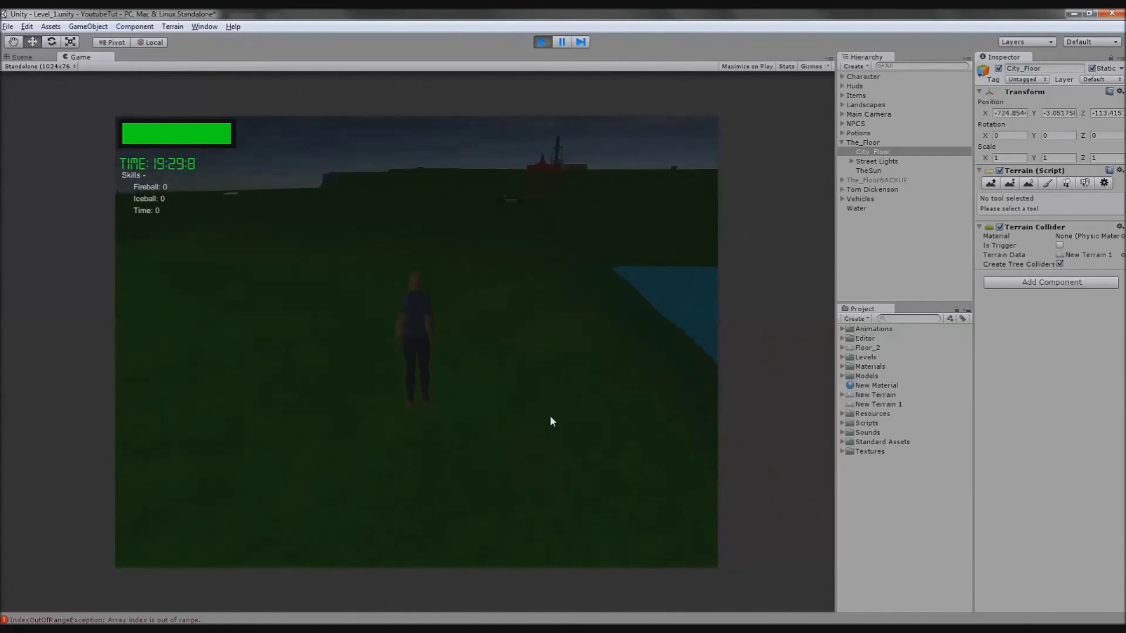
key("d")
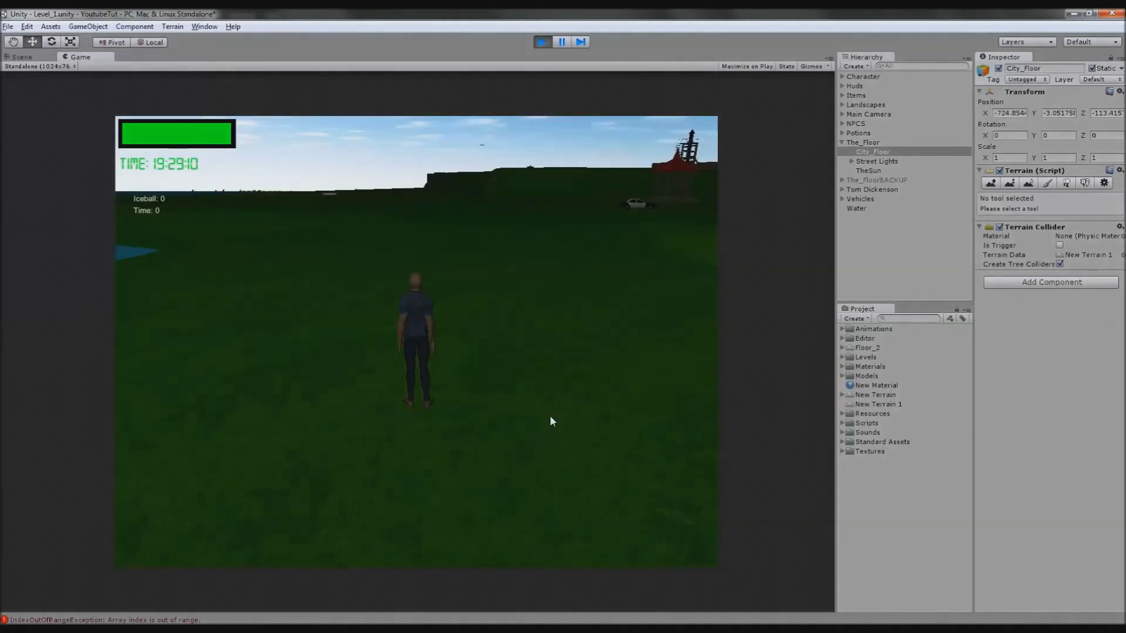
key("d")
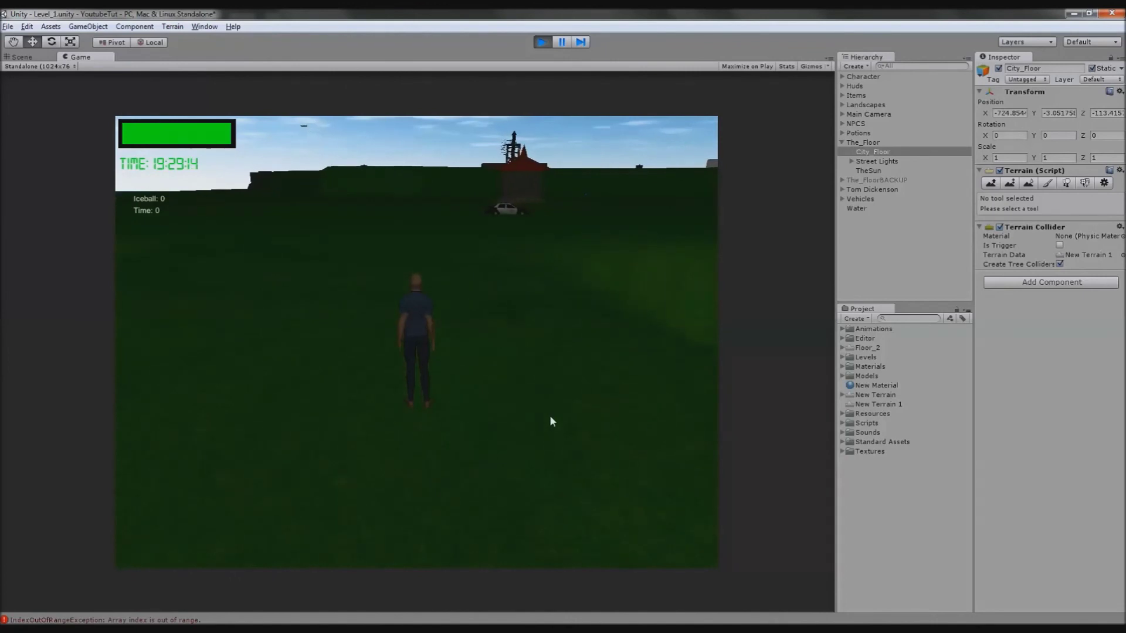
key("d")
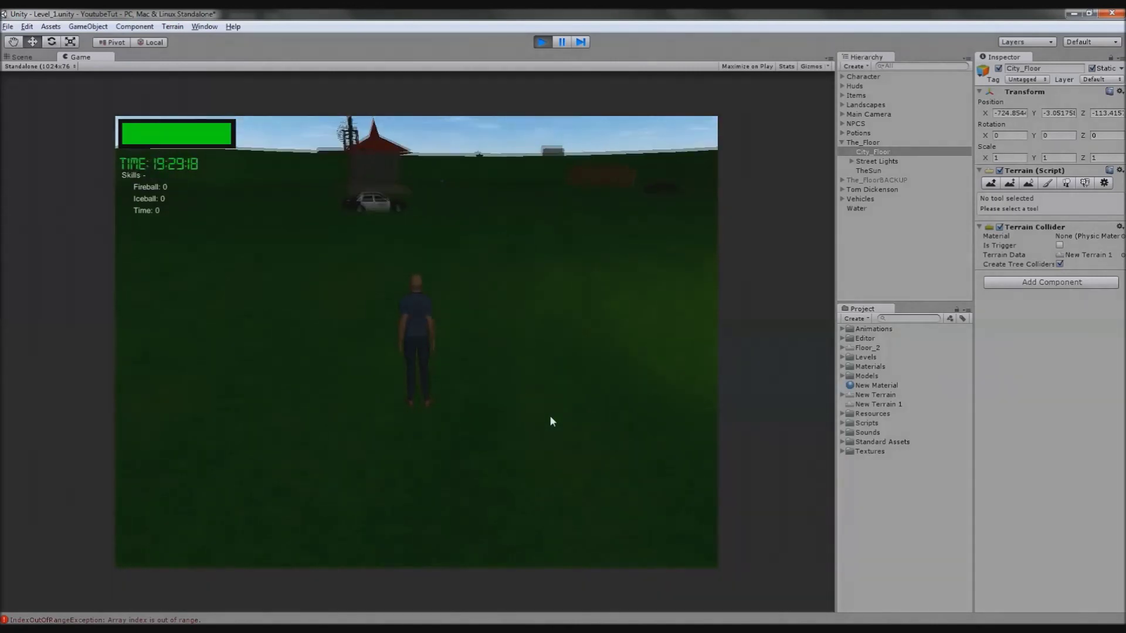
Step: Walk the character across the city terrain up to the parked police car
key("a")
key("d")
key("d")
key("w")
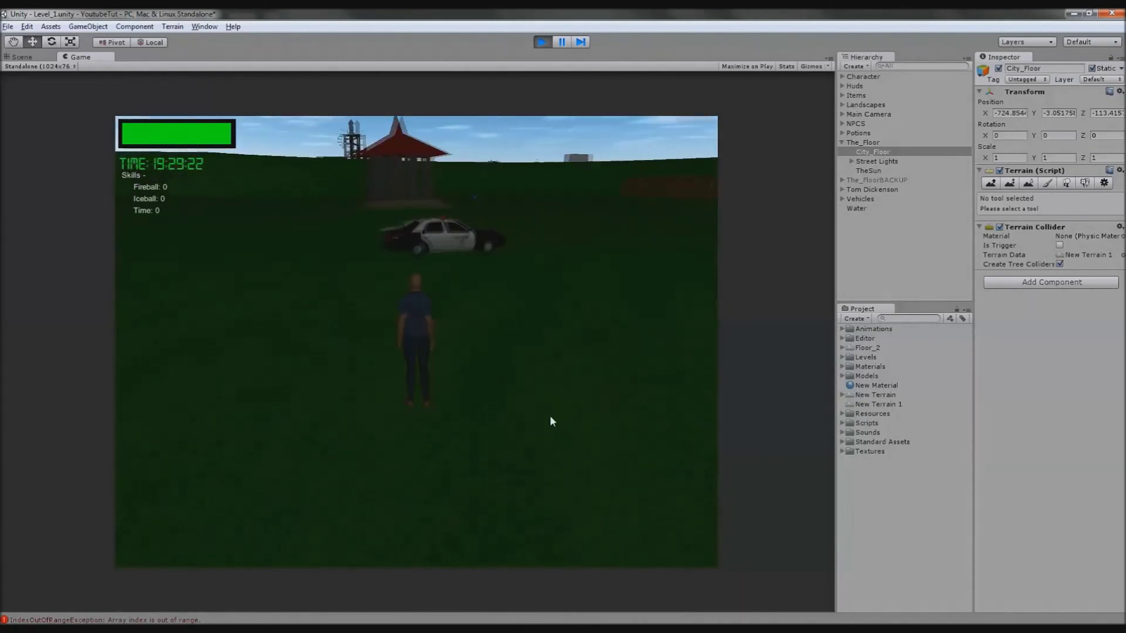
key("w")
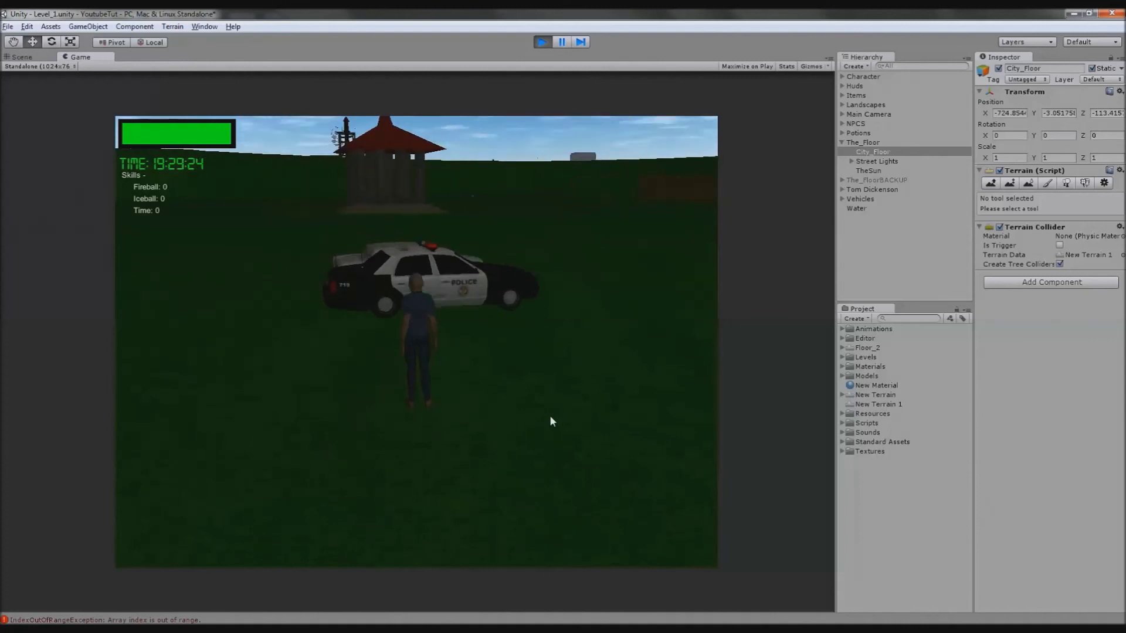
key("w")
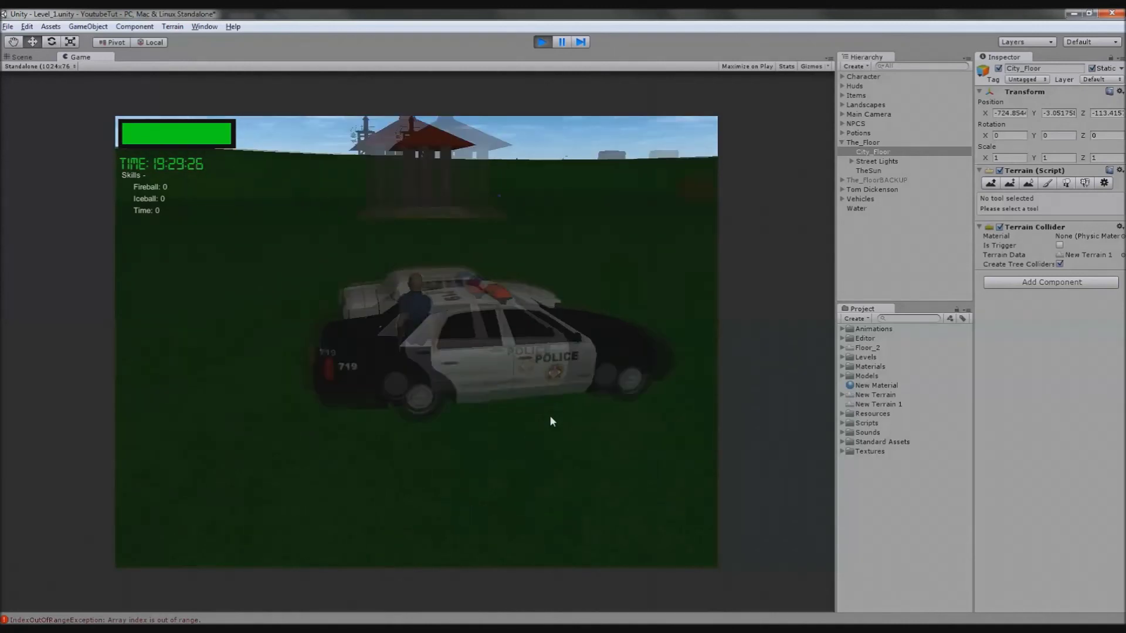
Step: Walk the character past the cars to the Basic Temple steps, and stop the running game
key("d")
key("w")
key("d")
key("a")
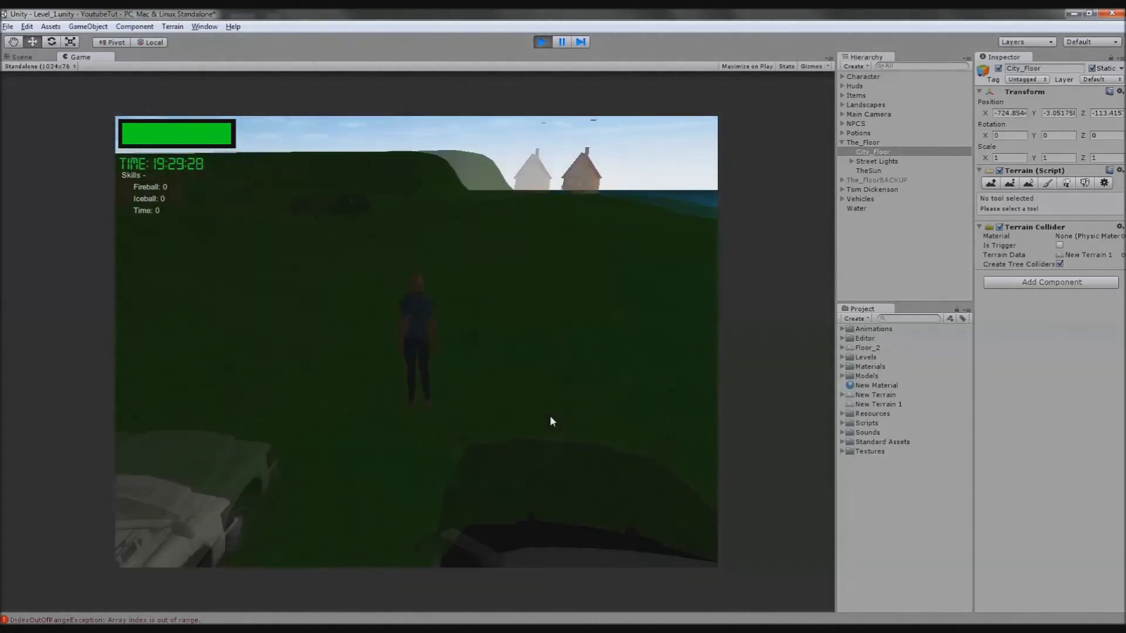
key("a")
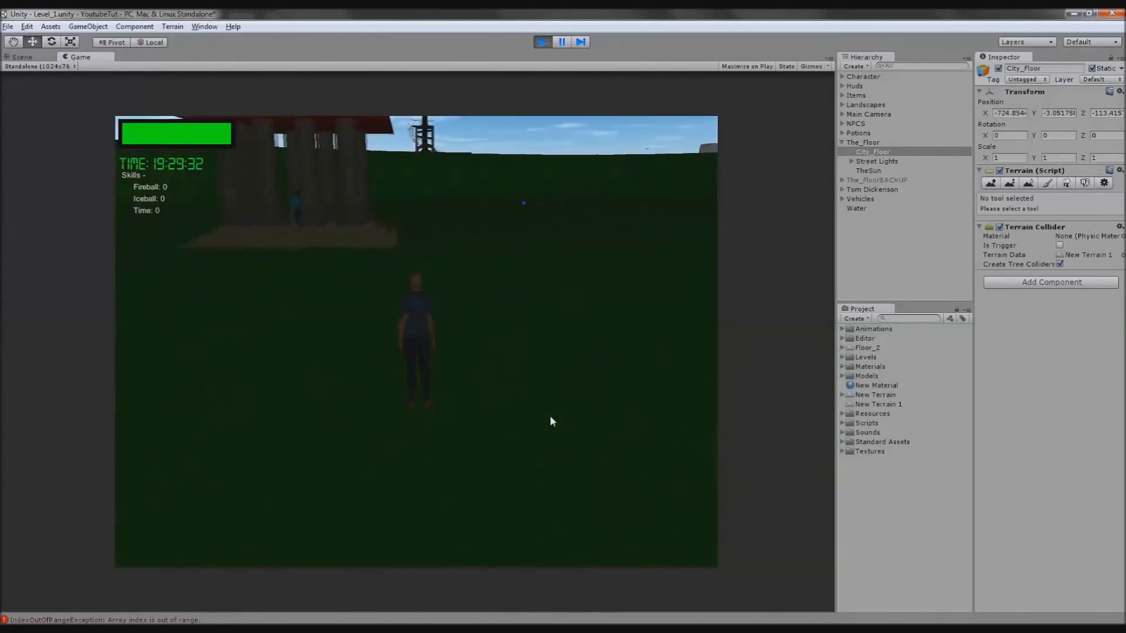
key("w")
key("d")
key("e")
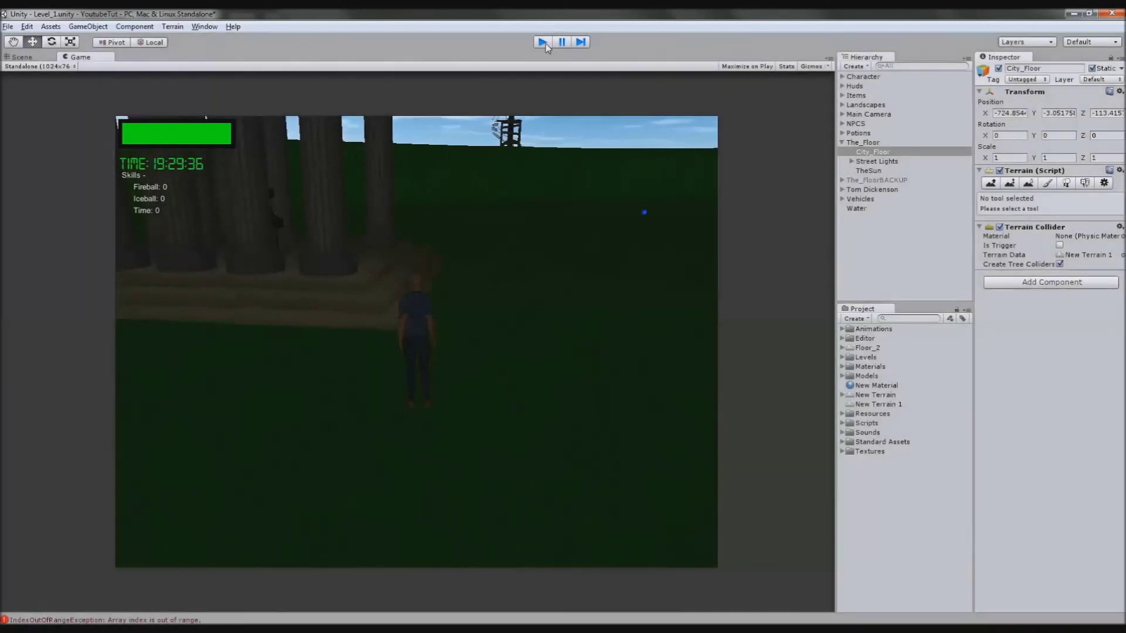
left_click(543, 42)
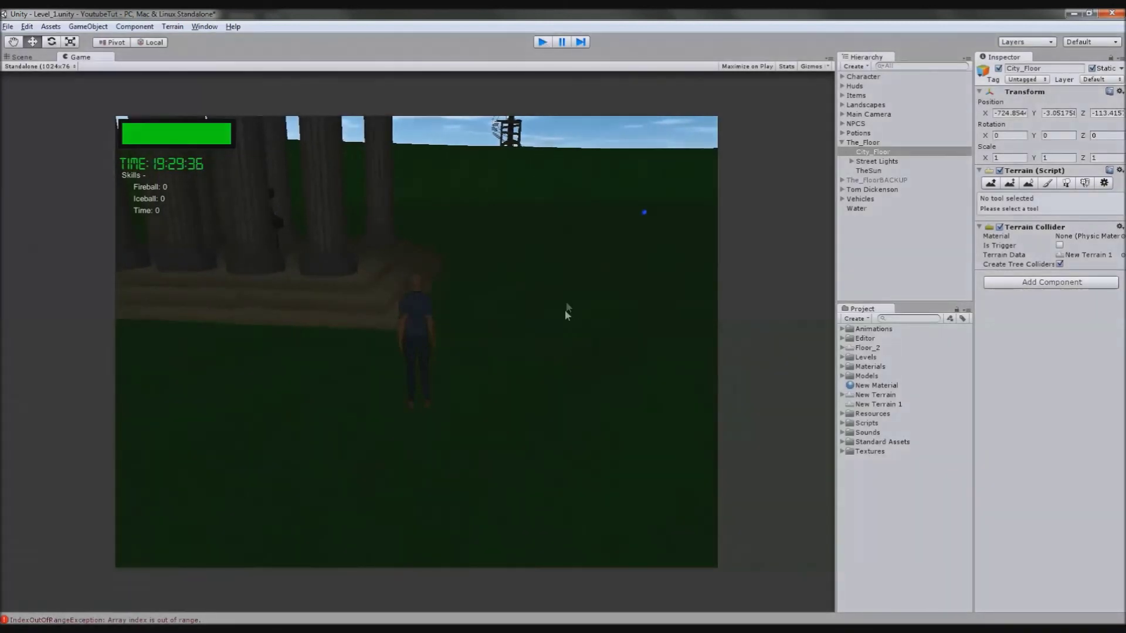